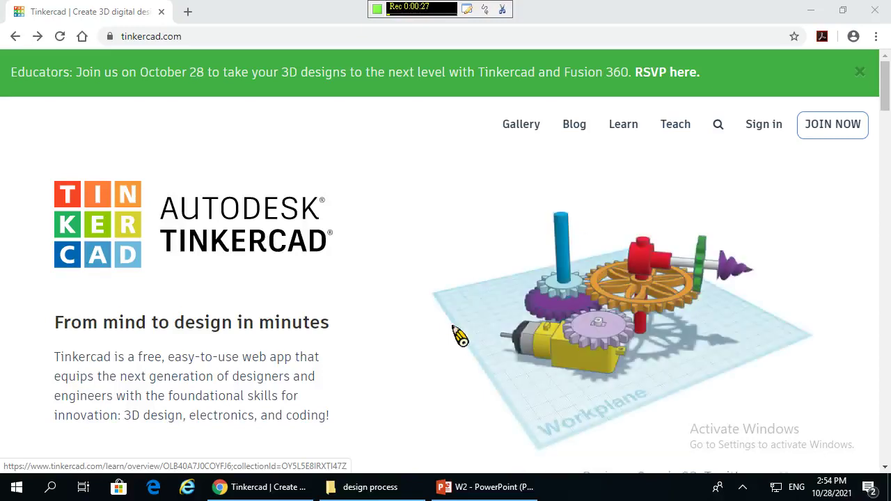
- Go back to the Google results for 'tinkercad' and scroll to the official tinkercad.com listing
{"action": "left_click", "coordinate": [15, 37]}
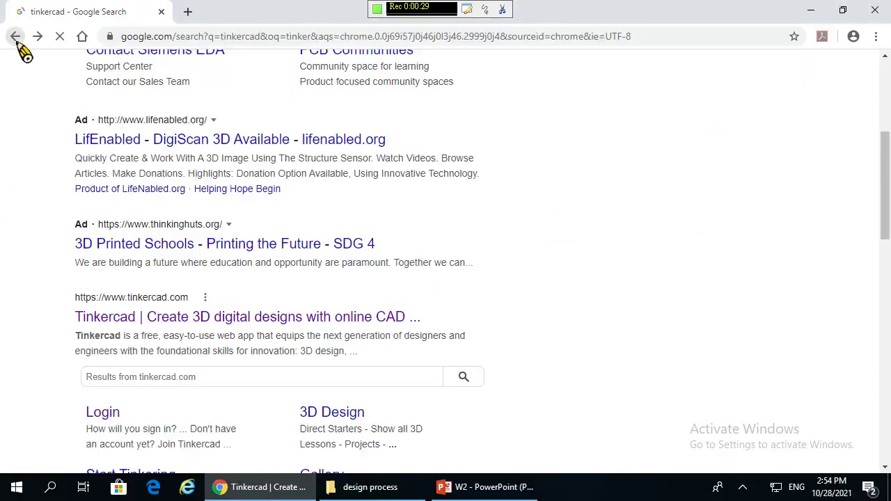
{"action": "scroll", "coordinate": [80, 348], "scroll_direction": "up", "scroll_amount": 4}
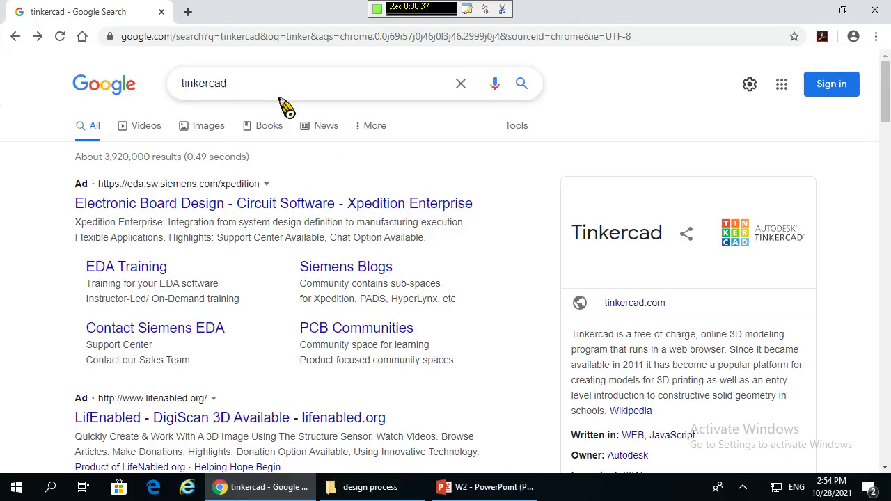
{"action": "left_click", "coordinate": [742, 487]}
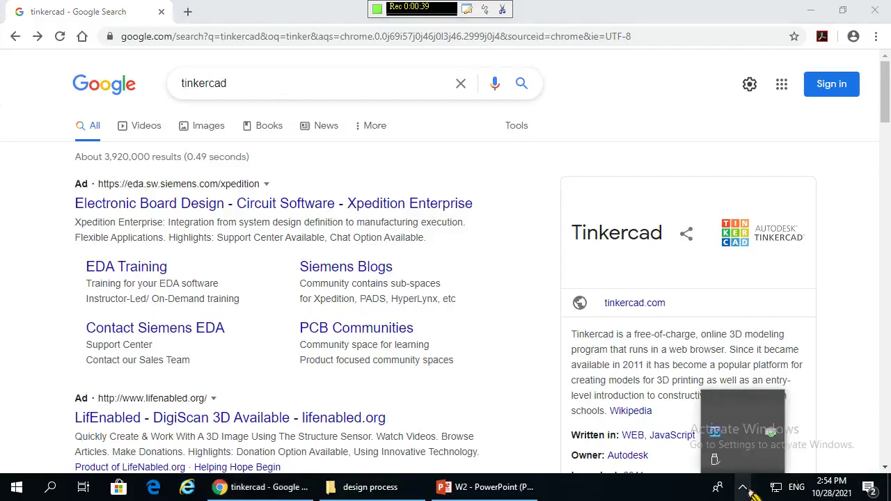
{"action": "left_click", "coordinate": [534, 381]}
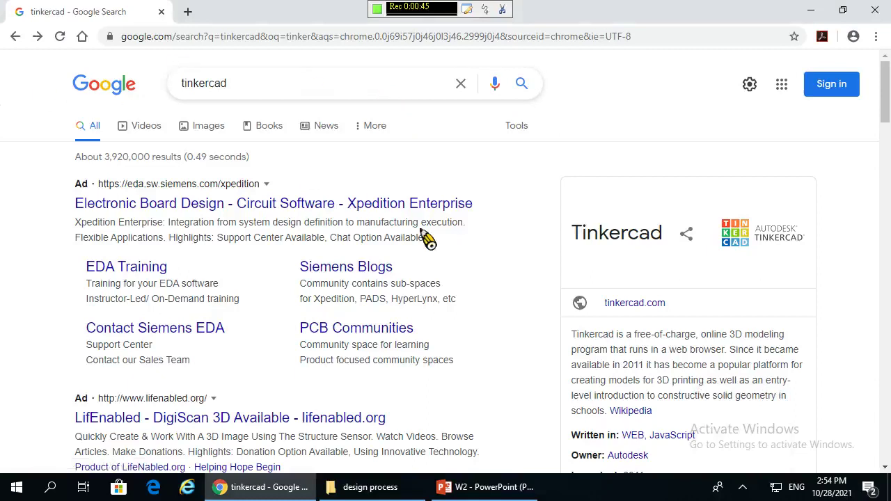
{"action": "scroll", "coordinate": [424, 235], "scroll_direction": "down", "scroll_amount": 3}
{"action": "scroll", "coordinate": [428, 239], "scroll_direction": "down", "scroll_amount": 4}
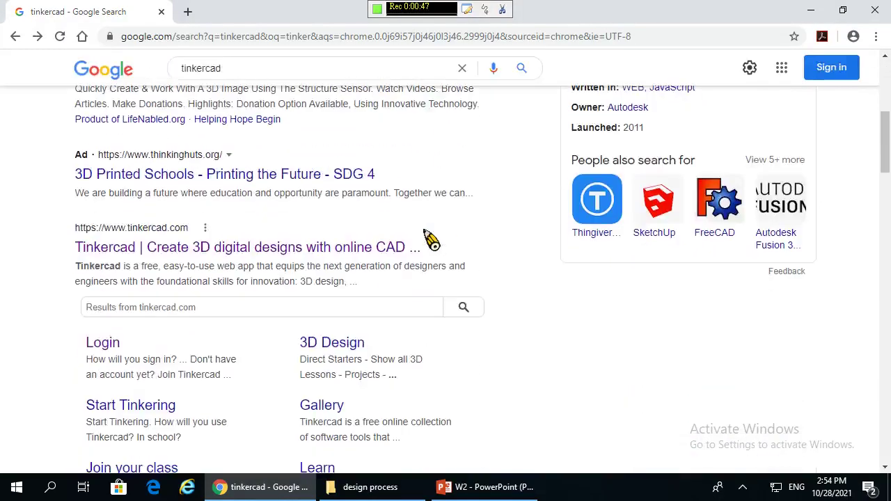
{"action": "scroll", "coordinate": [175, 160], "scroll_direction": "up", "scroll_amount": 3}
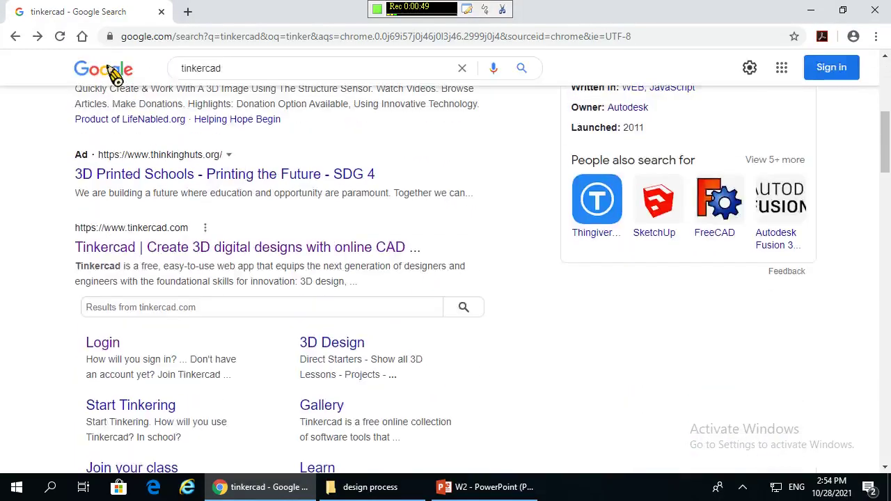
- Open tinkercad.com from the results and scroll the homepage to the 300+ million designs gallery
{"action": "left_click", "coordinate": [38, 36]}
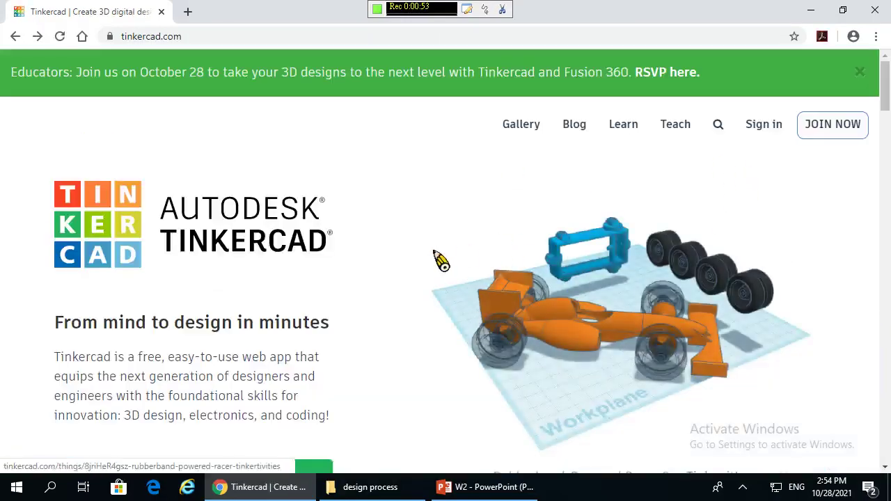
{"action": "scroll", "coordinate": [440, 264], "scroll_direction": "down", "scroll_amount": 7}
{"action": "scroll", "coordinate": [437, 263], "scroll_direction": "down", "scroll_amount": 15}
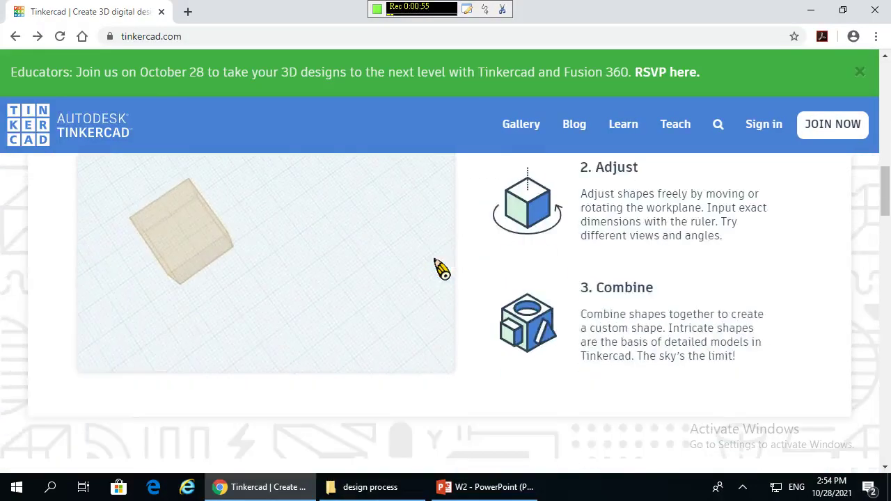
{"action": "scroll", "coordinate": [437, 268], "scroll_direction": "up", "scroll_amount": 2}
{"action": "scroll", "coordinate": [443, 277], "scroll_direction": "up", "scroll_amount": 2}
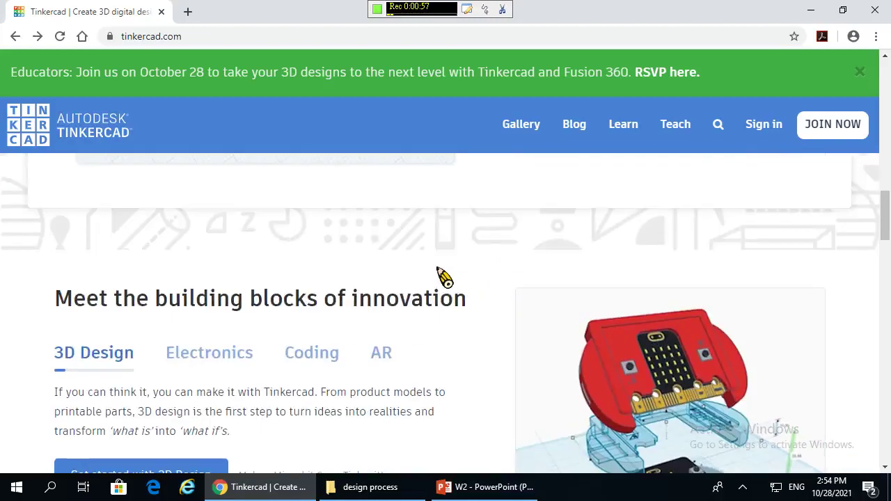
{"action": "scroll", "coordinate": [444, 276], "scroll_direction": "down", "scroll_amount": 5}
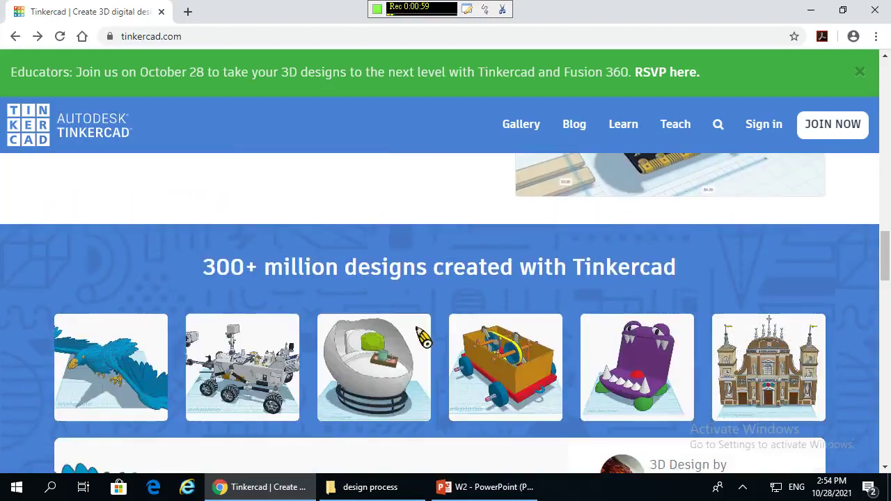
{"action": "scroll", "coordinate": [488, 310], "scroll_direction": "down", "scroll_amount": 3}
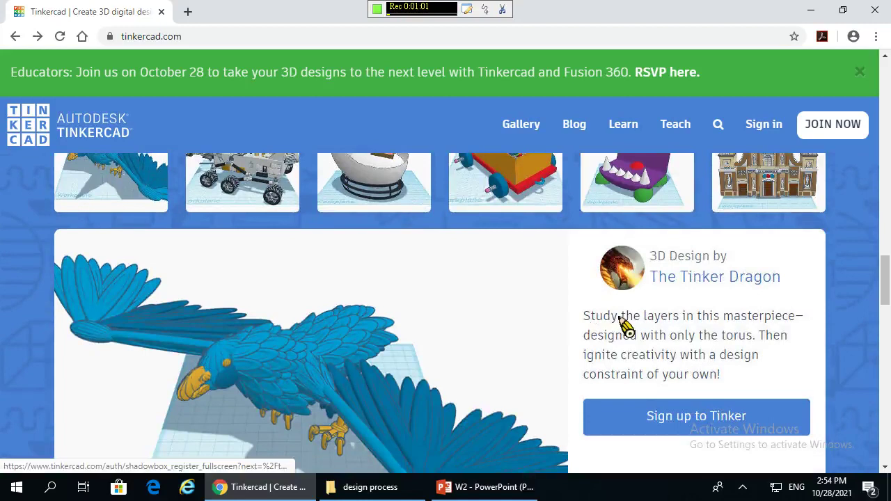
{"action": "scroll", "coordinate": [624, 325], "scroll_direction": "up", "scroll_amount": 2}
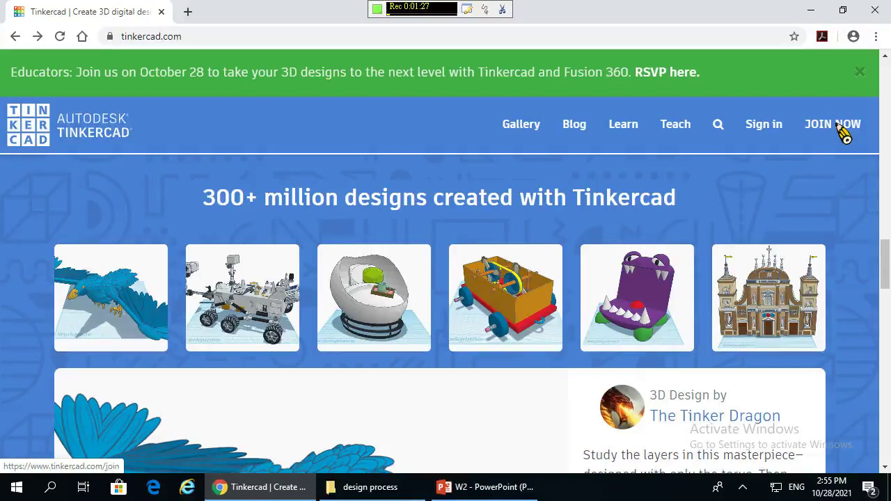
{"action": "left_click", "coordinate": [841, 132]}
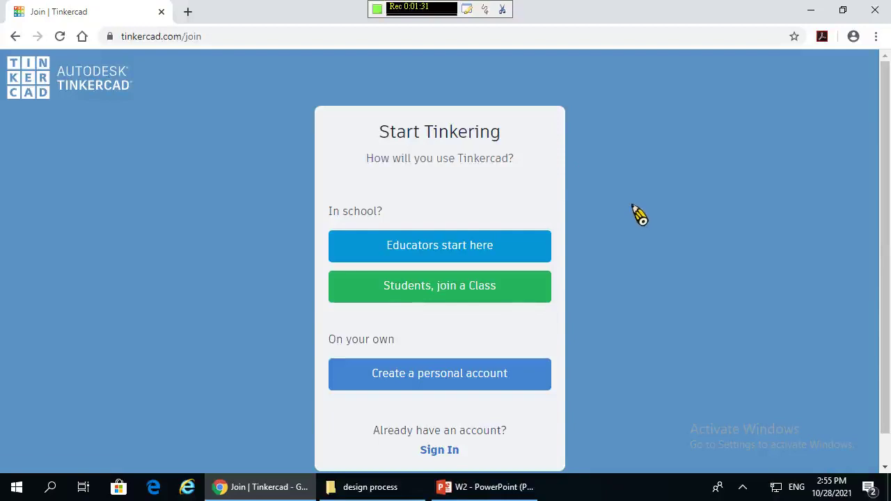
{"action": "scroll", "coordinate": [229, 329], "scroll_direction": "down", "scroll_amount": 1}
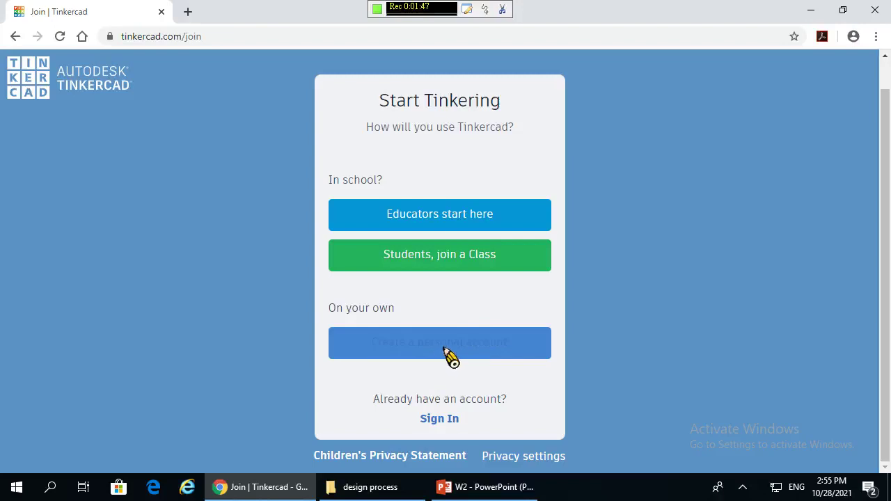
{"action": "left_click", "coordinate": [446, 352]}
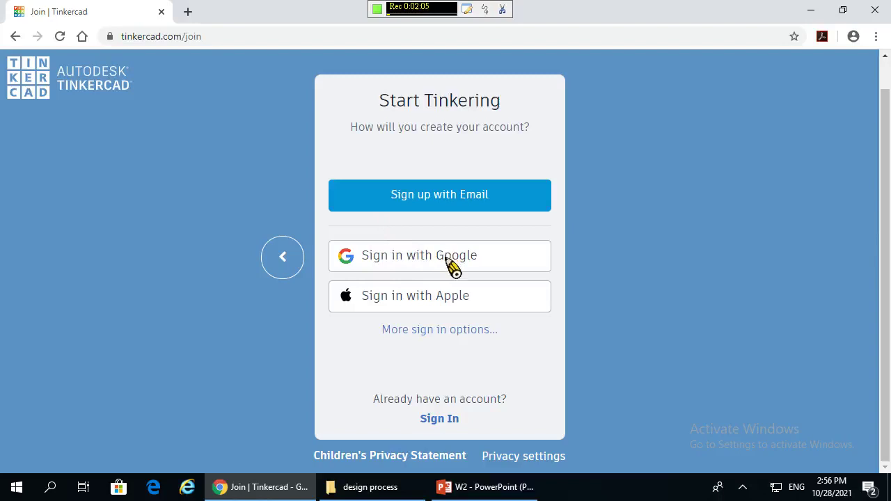
{"action": "left_click", "coordinate": [449, 264]}
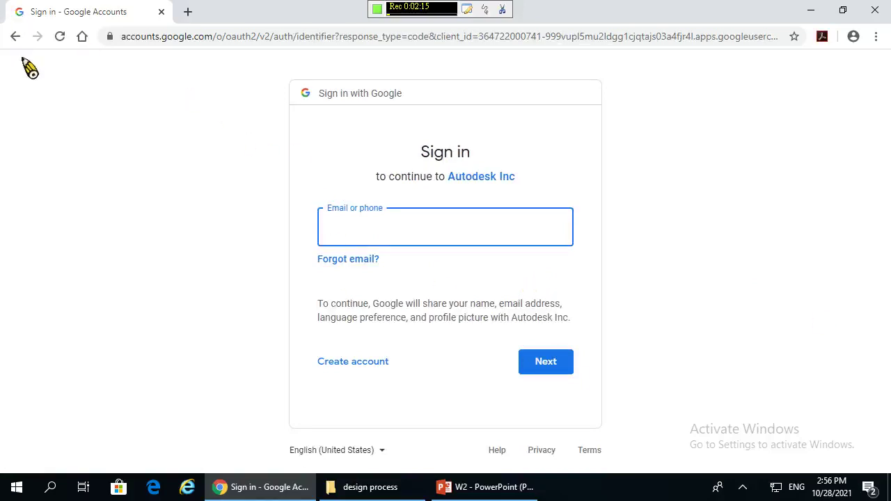
{"action": "left_click", "coordinate": [15, 37]}
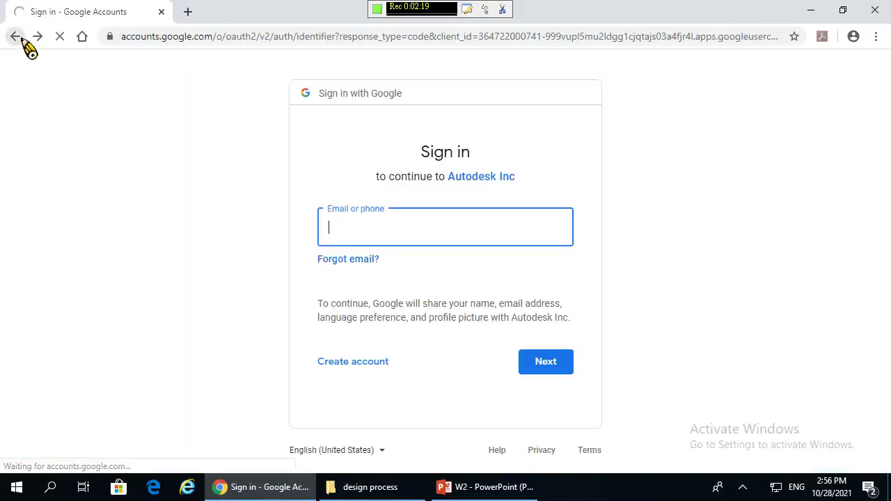
{"action": "left_click", "coordinate": [15, 37]}
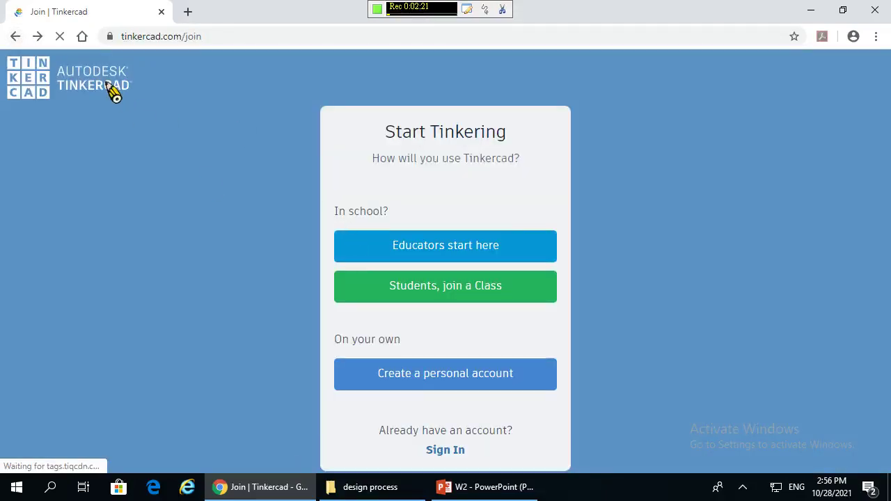
{"action": "left_click", "coordinate": [17, 36]}
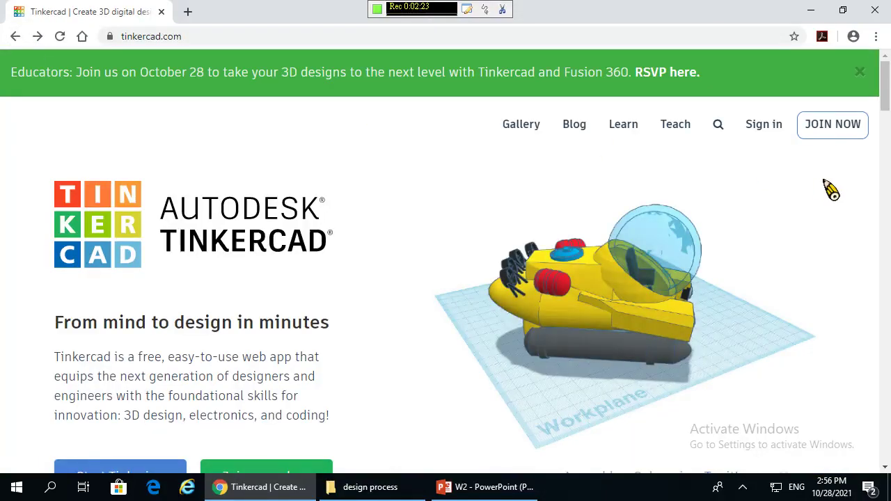
- Sign in to Tinkercad via Email or Username with the account's e-mail and password
{"action": "left_click", "coordinate": [766, 129]}
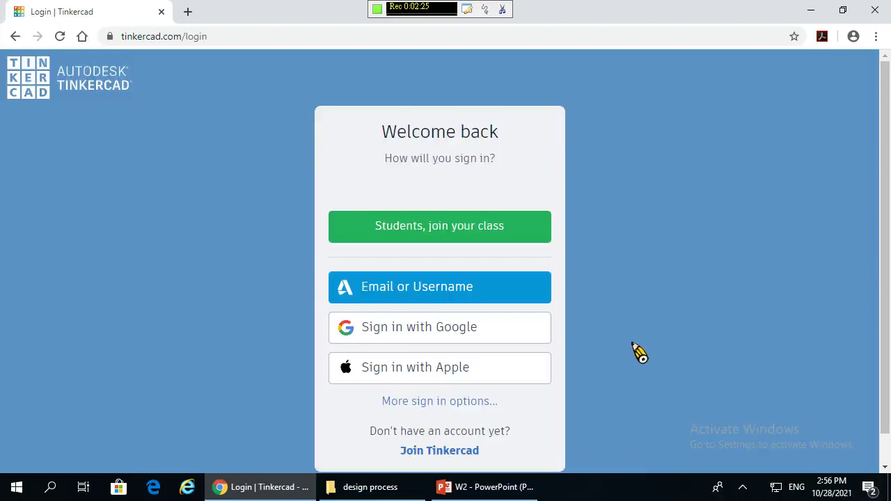
{"action": "left_click", "coordinate": [491, 292]}
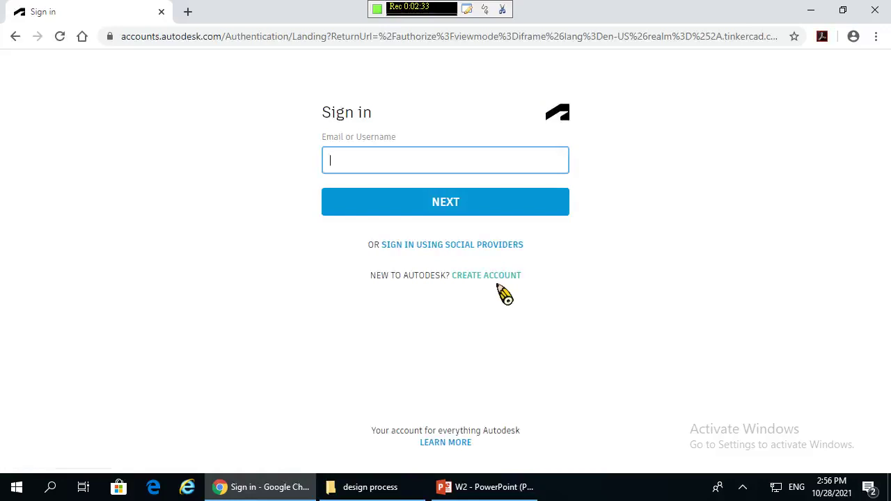
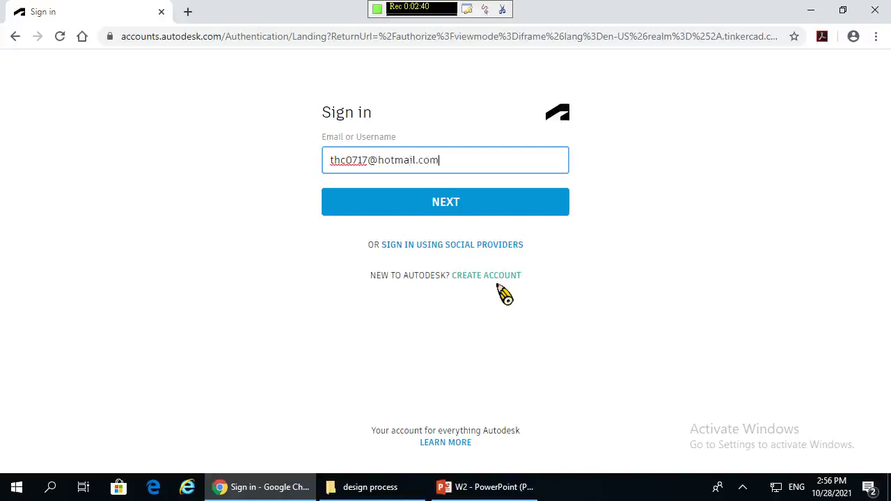
{"action": "left_click", "coordinate": [465, 206]}
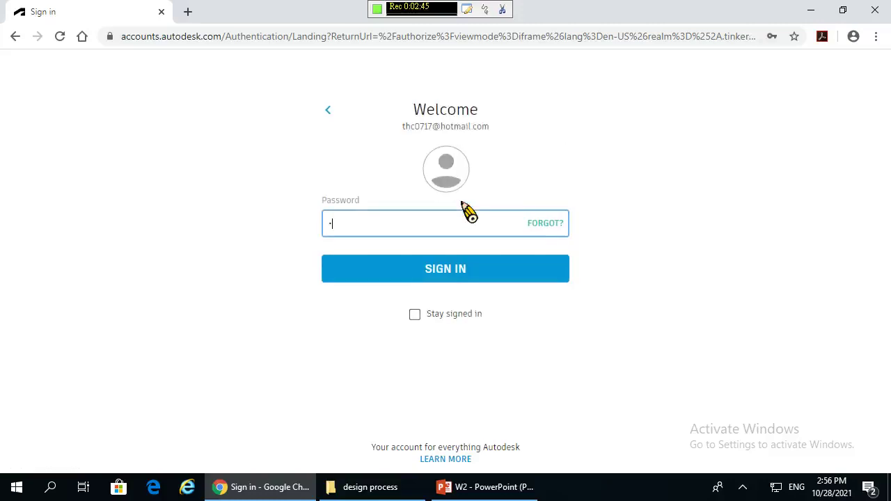
{"action": "type", "text": "••••••"}
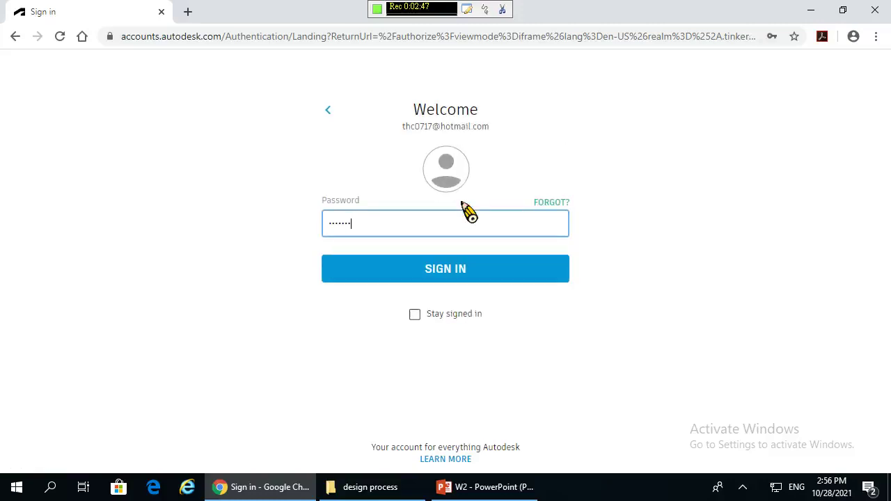
{"action": "left_click", "coordinate": [460, 274]}
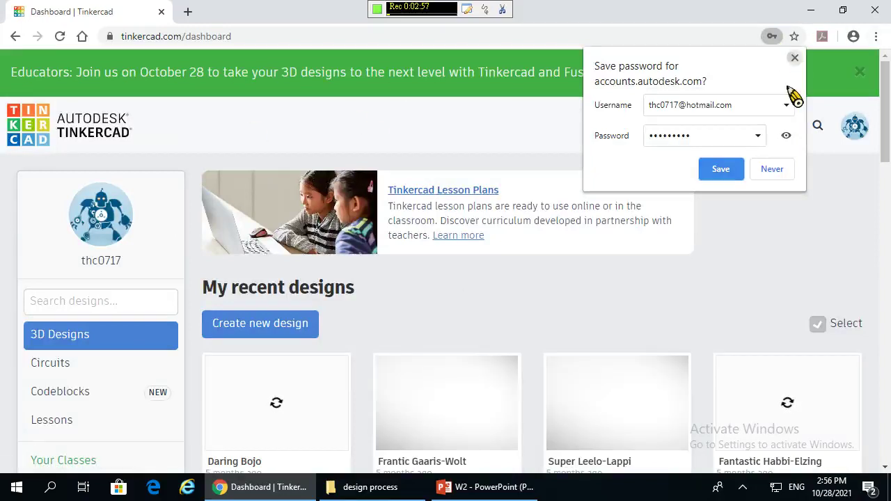
{"action": "left_click", "coordinate": [795, 58]}
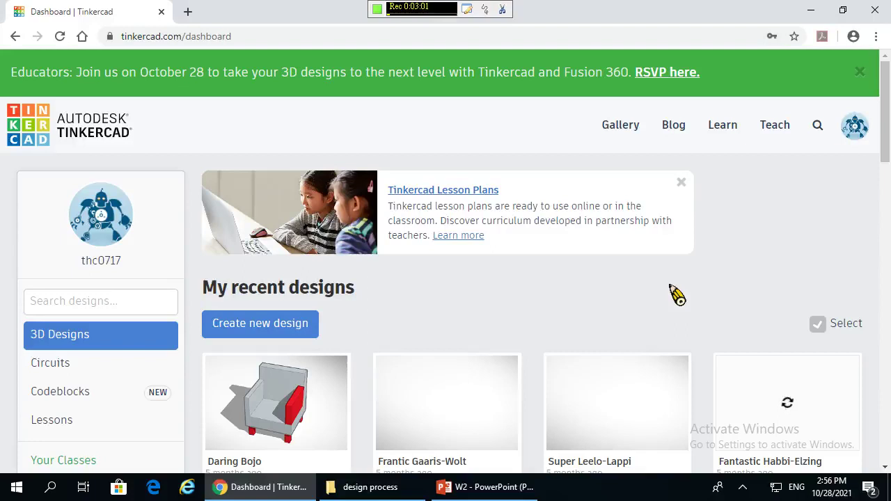
{"action": "scroll", "coordinate": [507, 327], "scroll_direction": "down", "scroll_amount": 1}
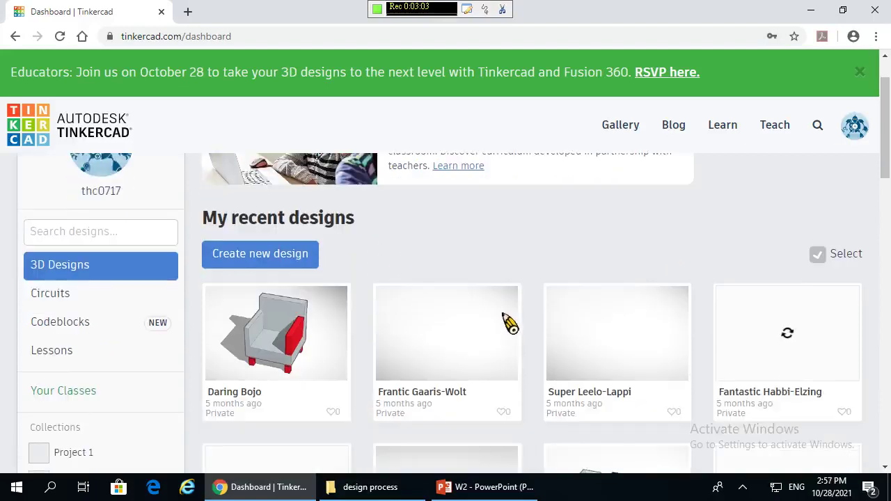
{"action": "scroll", "coordinate": [511, 321], "scroll_direction": "down", "scroll_amount": 2}
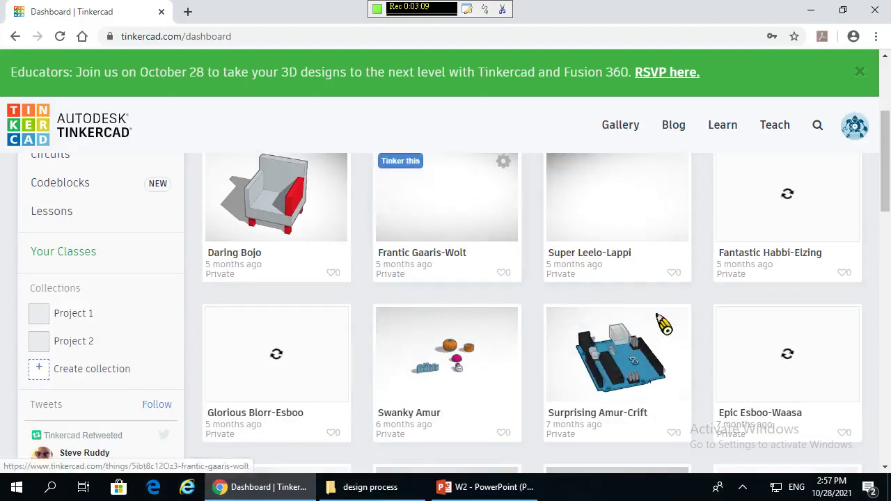
{"action": "scroll", "coordinate": [501, 295], "scroll_direction": "down", "scroll_amount": 5}
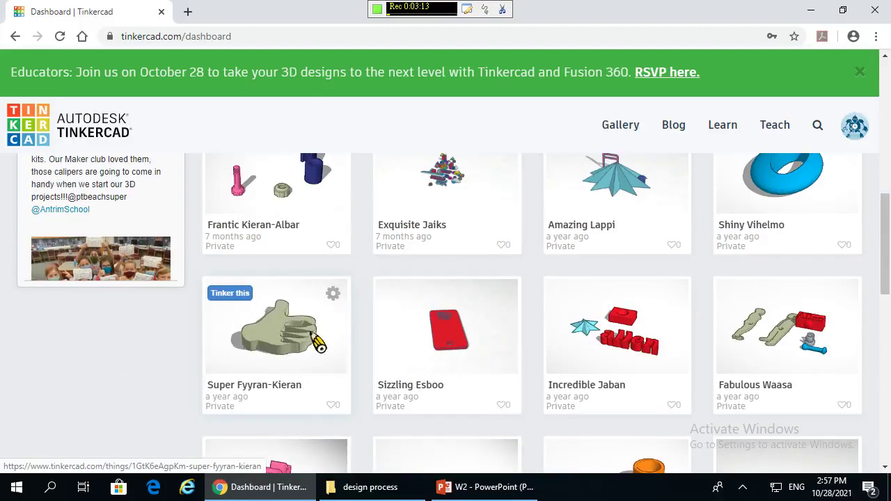
{"action": "scroll", "coordinate": [318, 341], "scroll_direction": "down", "scroll_amount": 3}
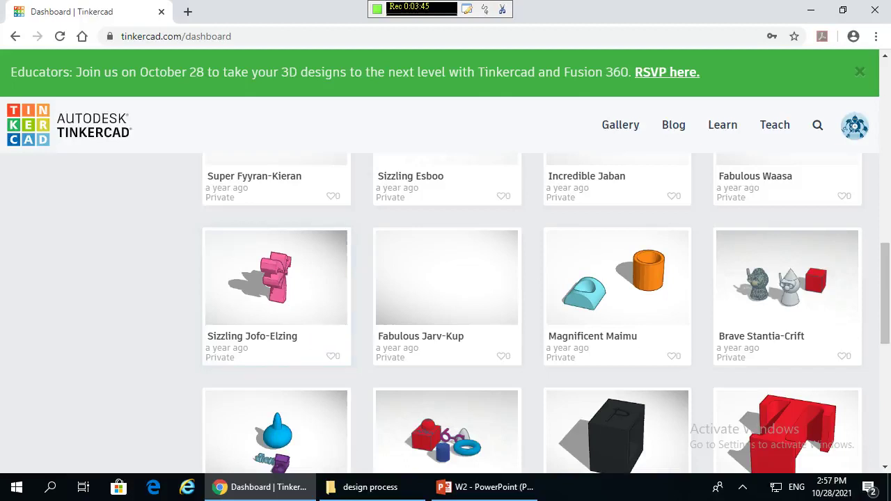
{"action": "scroll", "coordinate": [550, 339], "scroll_direction": "down", "scroll_amount": 5}
{"action": "scroll", "coordinate": [553, 334], "scroll_direction": "up", "scroll_amount": 14}
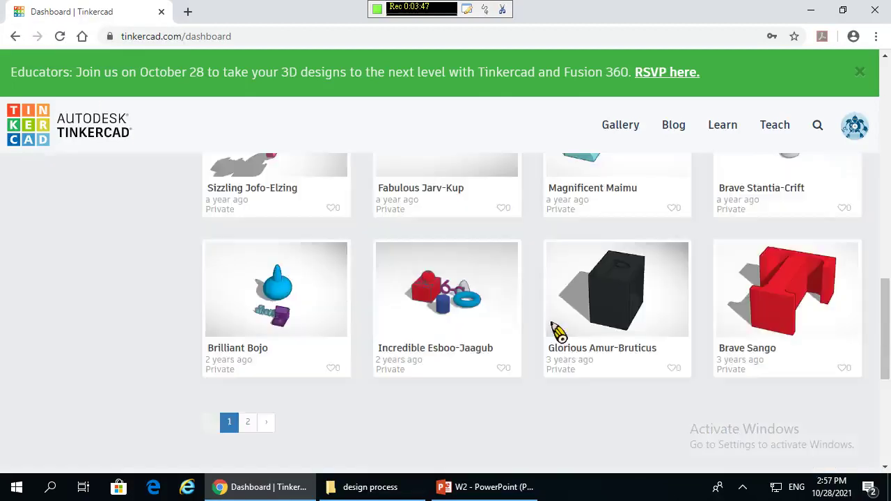
{"action": "scroll", "coordinate": [608, 202], "scroll_direction": "up", "scroll_amount": 3}
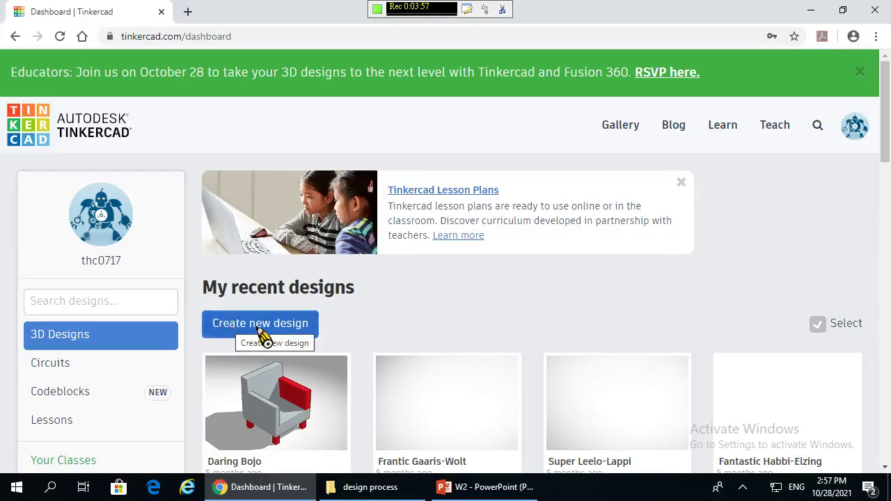
- Create a new blank 3D design, opening Powerful Krunk-Vihelmo in the editor
{"action": "left_click", "coordinate": [264, 334]}
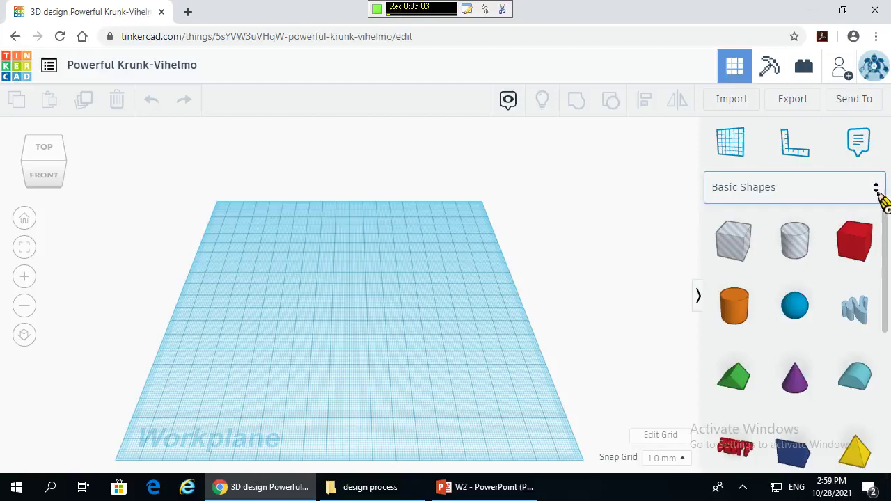
- Switch the Shapes Library to Design Starters and load more of its shapes
{"action": "left_click_drag", "start_coordinate": [885, 244], "coordinate": [881, 183]}
{"action": "left_click", "coordinate": [880, 185]}
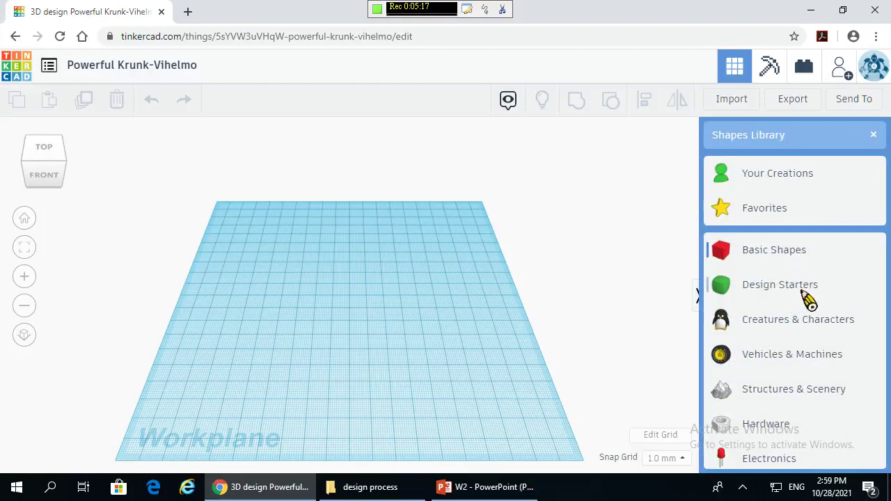
{"action": "left_click", "coordinate": [780, 284]}
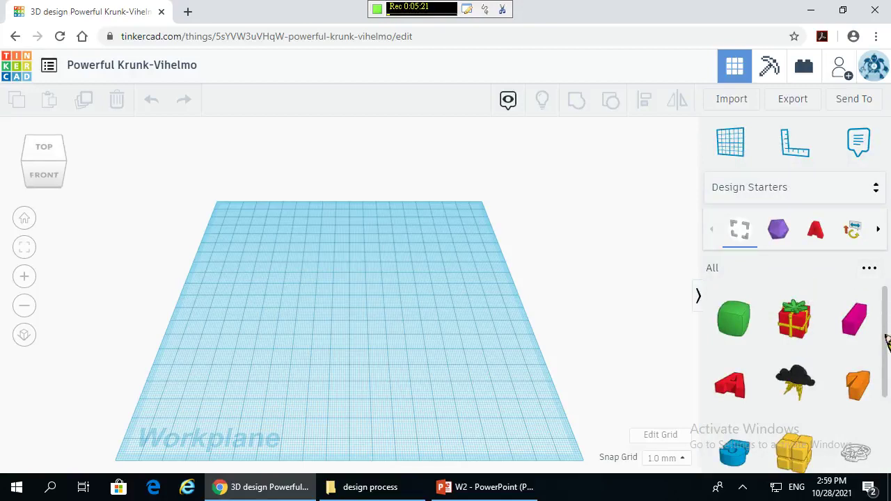
{"action": "left_click_drag", "start_coordinate": [888, 339], "coordinate": [887, 460]}
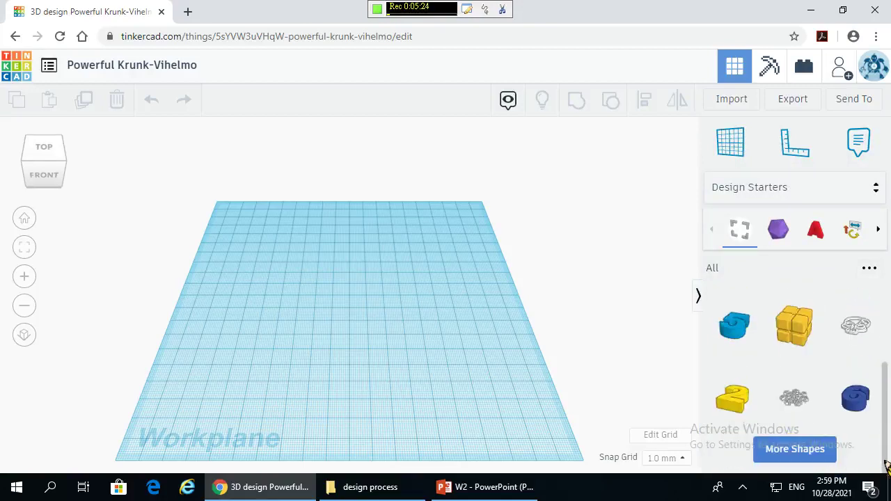
{"action": "left_click", "coordinate": [808, 451]}
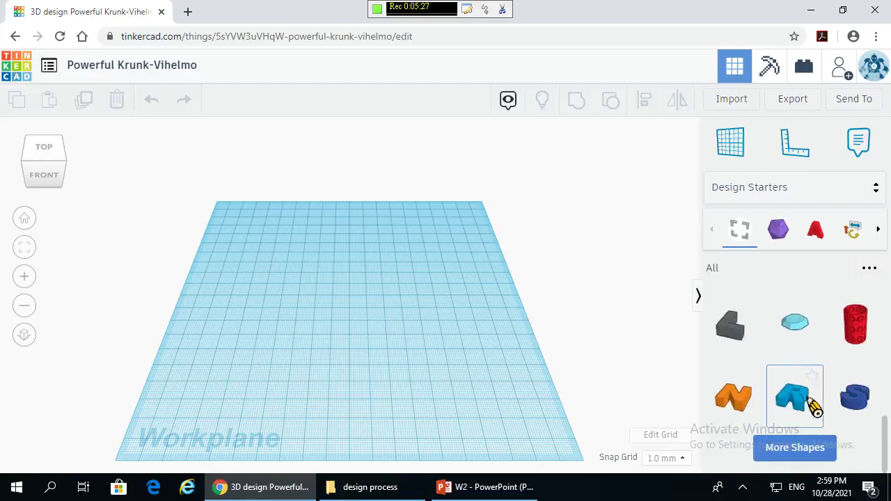
- Browse the Letters & Numbers, Text & Symbols and Geometric starter subcategories
{"action": "scroll", "coordinate": [837, 359], "scroll_direction": "up", "scroll_amount": 10}
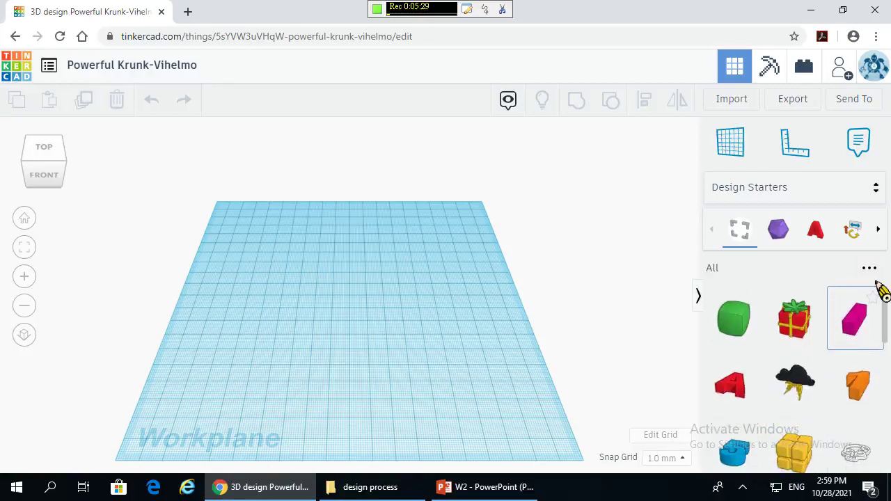
{"action": "left_click", "coordinate": [879, 230]}
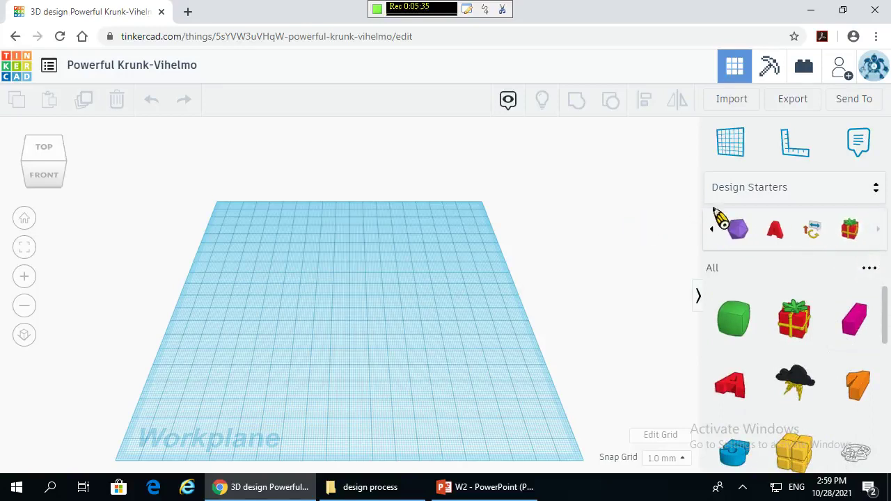
{"action": "left_click", "coordinate": [777, 233]}
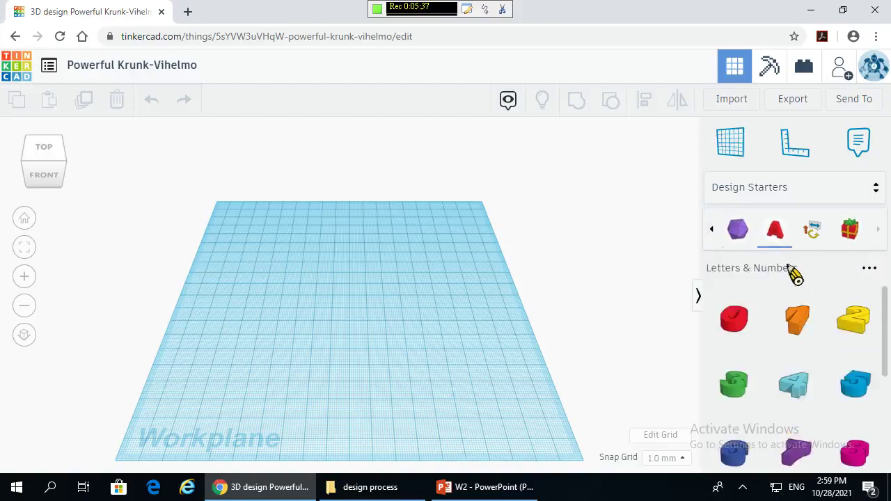
{"action": "left_click", "coordinate": [822, 236]}
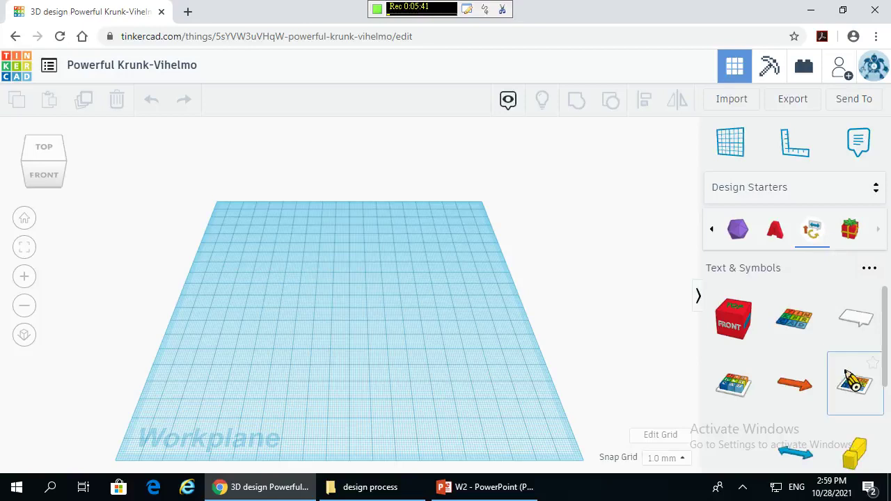
{"action": "left_click_drag", "start_coordinate": [887, 351], "coordinate": [884, 328]}
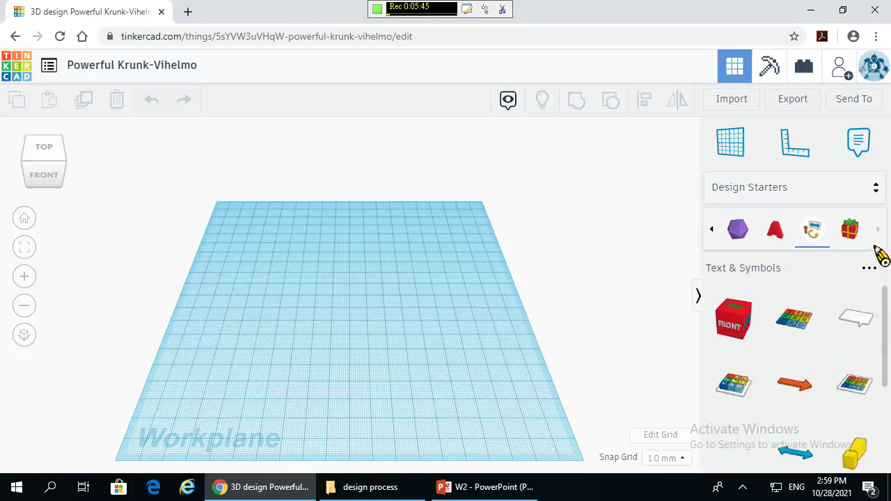
{"action": "left_click", "coordinate": [713, 231]}
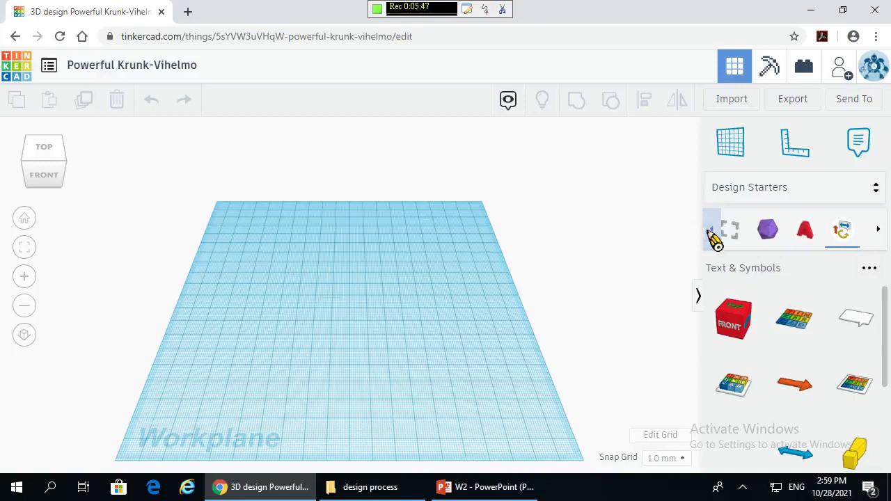
{"action": "left_click", "coordinate": [785, 235]}
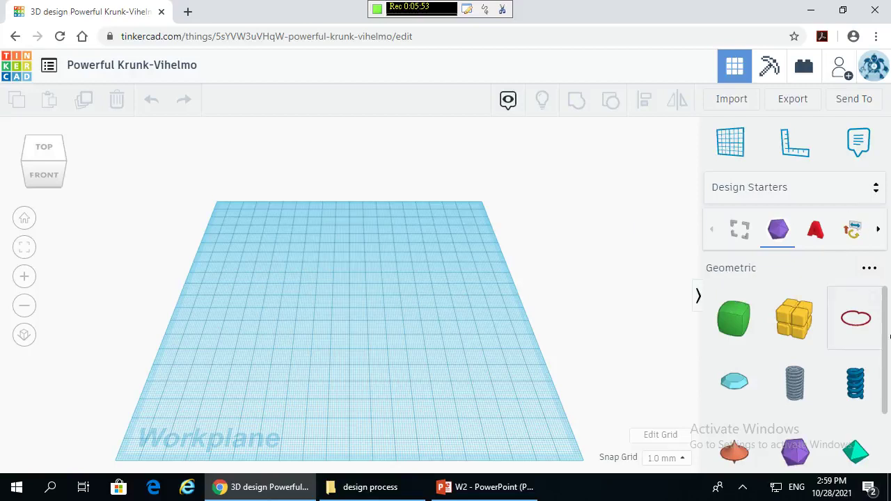
- Bring up the full Shapes Library category list again
{"action": "left_click", "coordinate": [870, 195]}
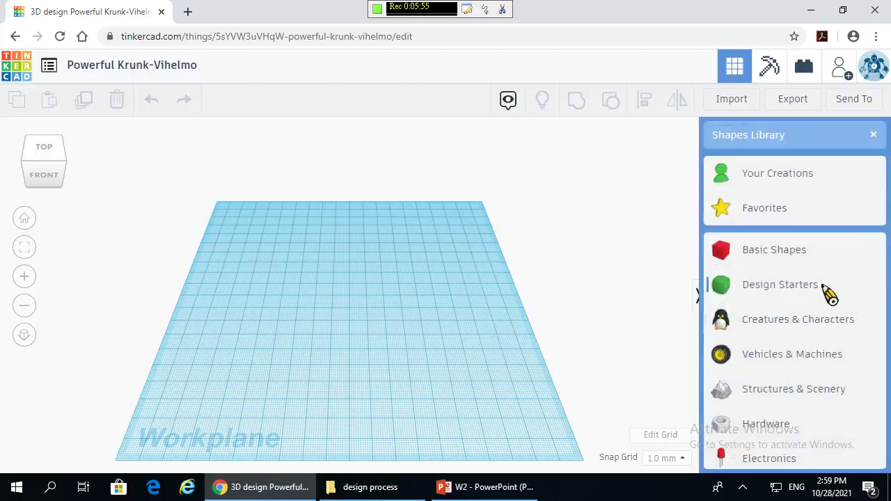
{"action": "scroll", "coordinate": [783, 324], "scroll_direction": "down", "scroll_amount": 4}
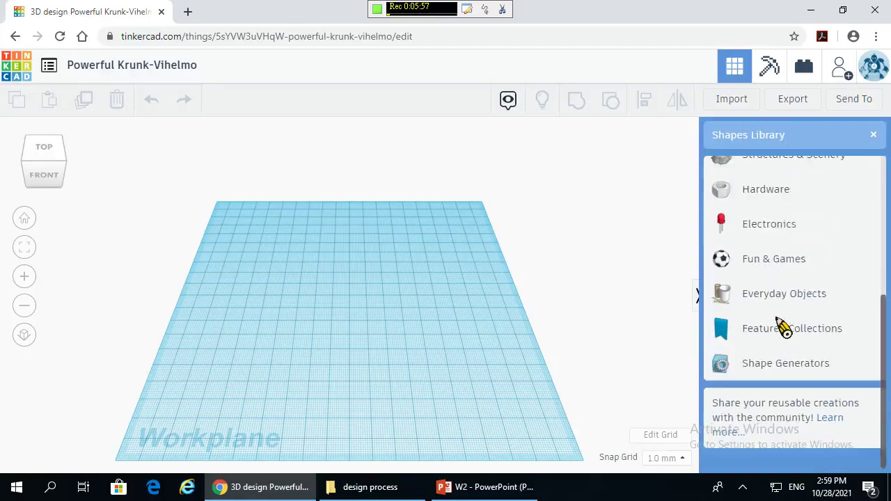
{"action": "scroll", "coordinate": [784, 324], "scroll_direction": "up", "scroll_amount": 5}
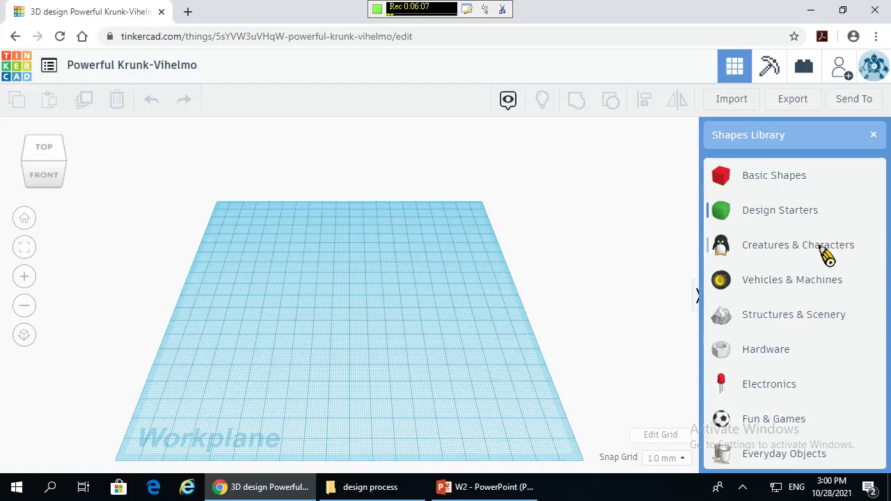
- Switch the library to Creatures & Characters to list eyes, sunglasses and a mustache
{"action": "left_click", "coordinate": [825, 252]}
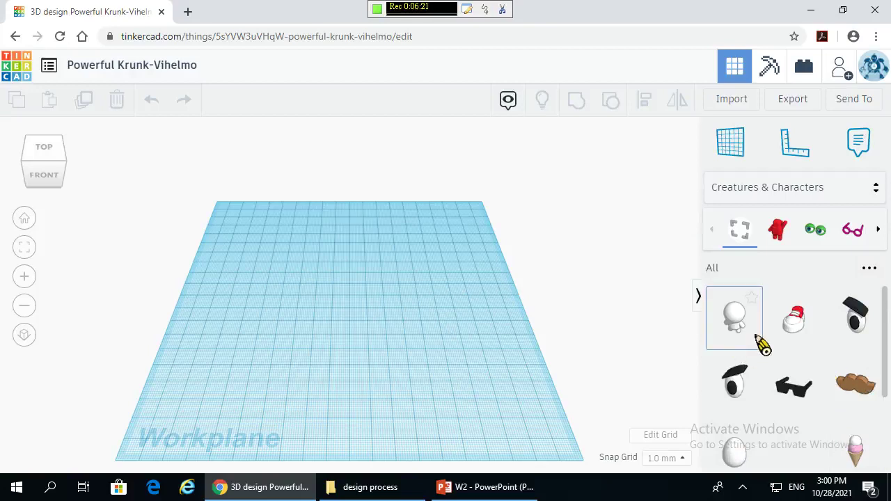
- Place the Blanky character body at the workplane centre and a Cartoon eye to its right
{"action": "left_click_drag", "start_coordinate": [745, 333], "coordinate": [350, 306]}
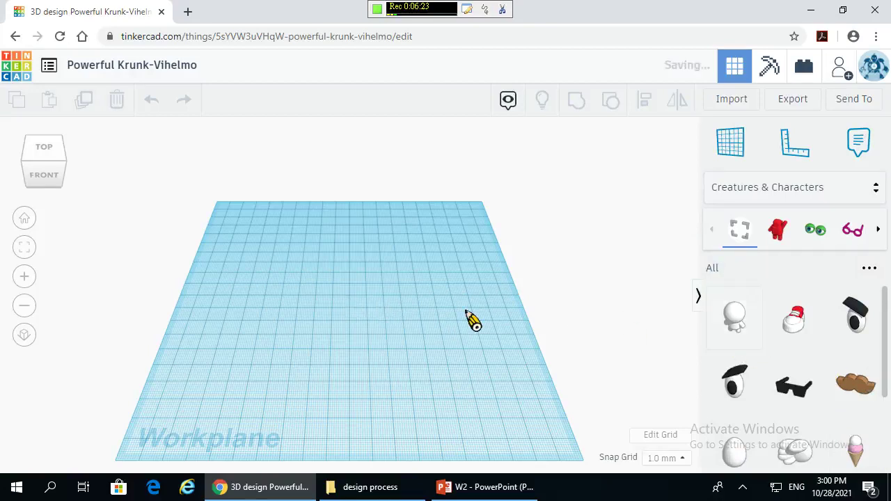
{"action": "left_click_drag", "start_coordinate": [669, 327], "coordinate": [669, 327]}
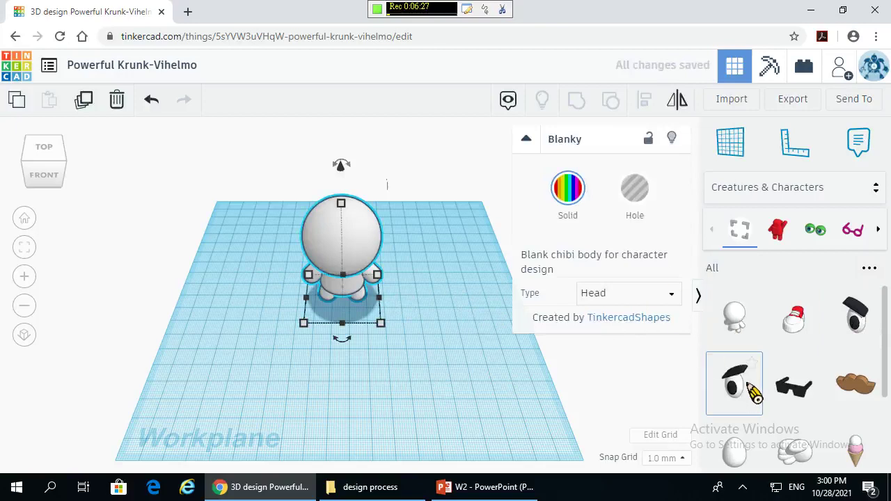
{"action": "left_click_drag", "start_coordinate": [744, 387], "coordinate": [437, 273]}
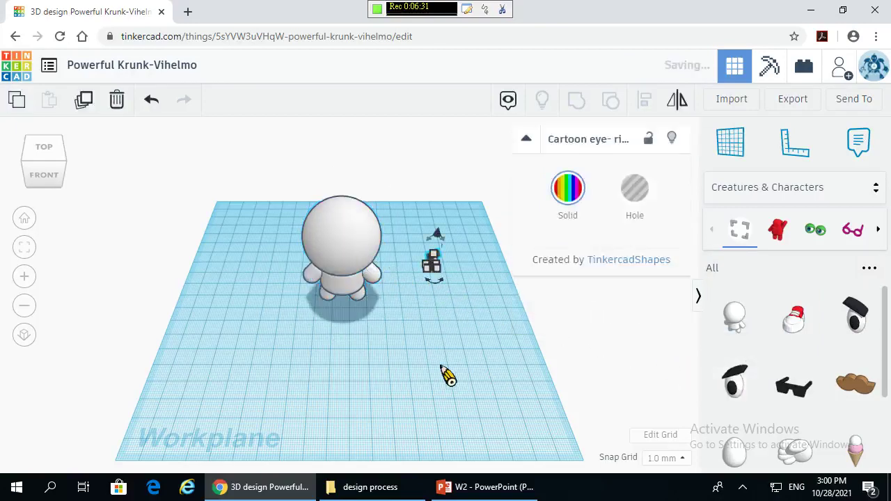
{"action": "right_click_drag", "start_coordinate": [450, 374], "coordinate": [469, 258]}
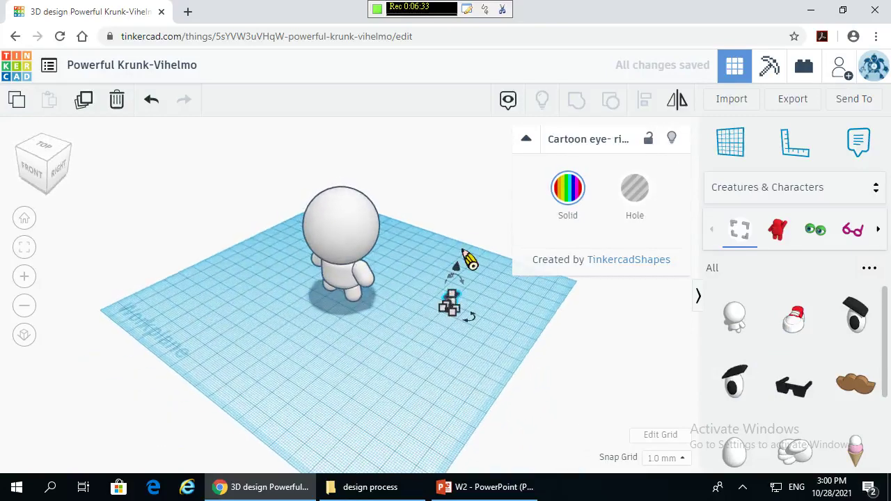
{"action": "scroll", "coordinate": [396, 313], "scroll_direction": "up", "scroll_amount": 5}
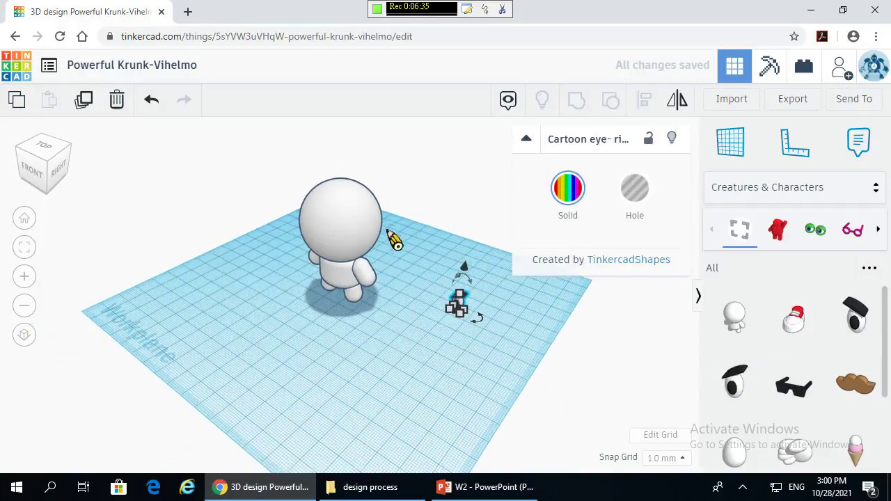
- Move the Cartoon eye across the workplane and orbit to a lower side view
{"action": "left_click", "coordinate": [352, 206]}
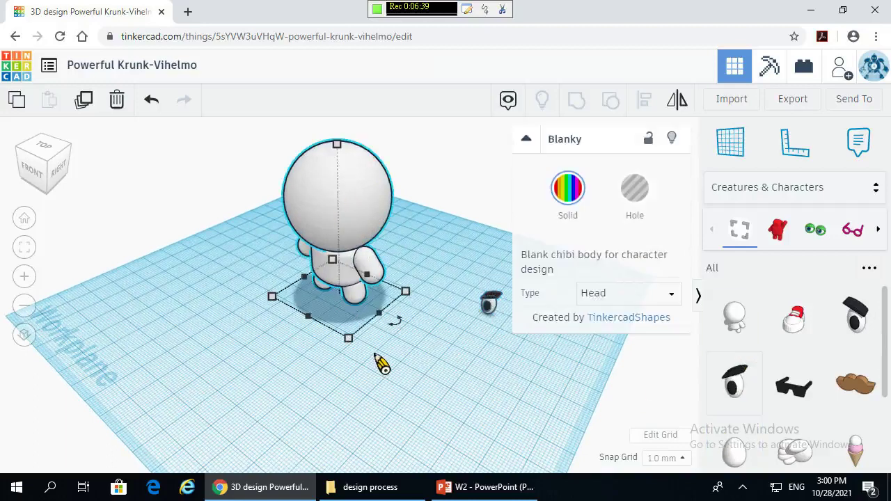
{"action": "left_click", "coordinate": [432, 342]}
{"action": "left_click_drag", "start_coordinate": [501, 314], "coordinate": [507, 355]}
{"action": "scroll", "coordinate": [470, 330], "scroll_direction": "up", "scroll_amount": 4}
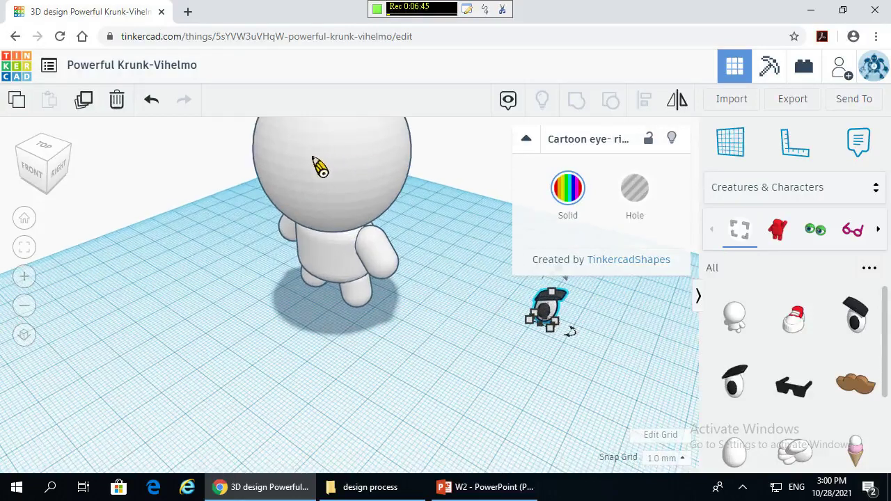
{"action": "right_click_drag", "start_coordinate": [495, 400], "coordinate": [384, 395]}
{"action": "scroll", "coordinate": [410, 393], "scroll_direction": "down", "scroll_amount": 3}
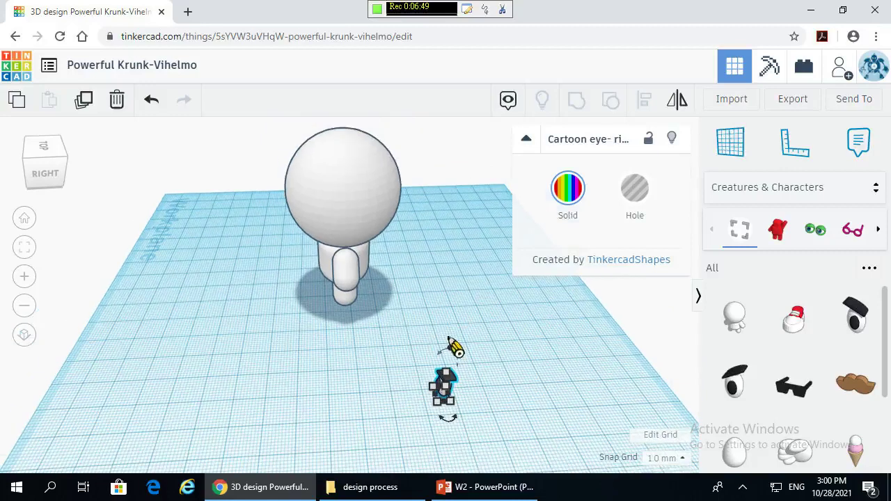
{"action": "scroll", "coordinate": [418, 392], "scroll_direction": "up", "scroll_amount": 5}
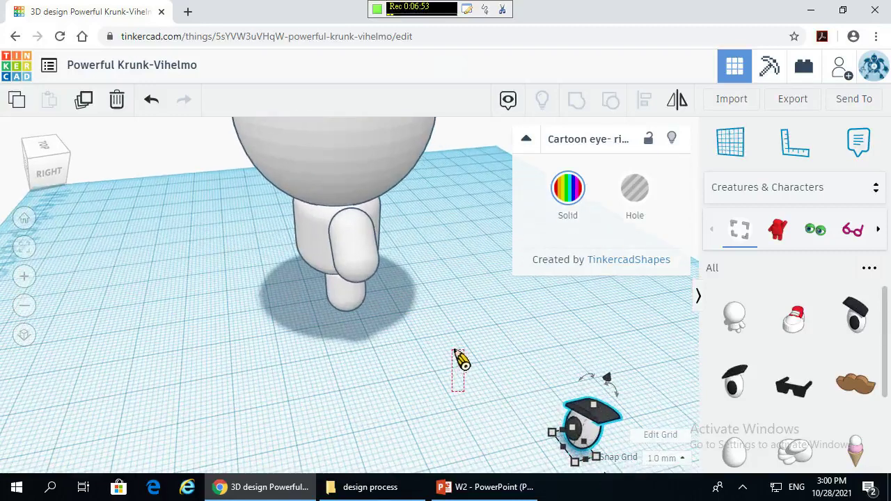
{"action": "left_click", "coordinate": [458, 359]}
{"action": "right_click_drag", "start_coordinate": [468, 383], "coordinate": [585, 395]}
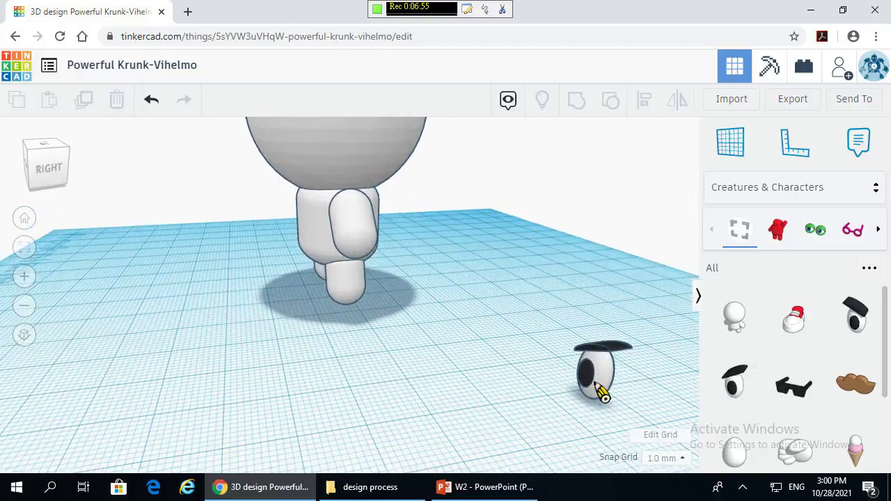
- Raise the Cartoon eye 2.00 above the workplane and tip it at an angle
{"action": "left_click", "coordinate": [603, 394]}
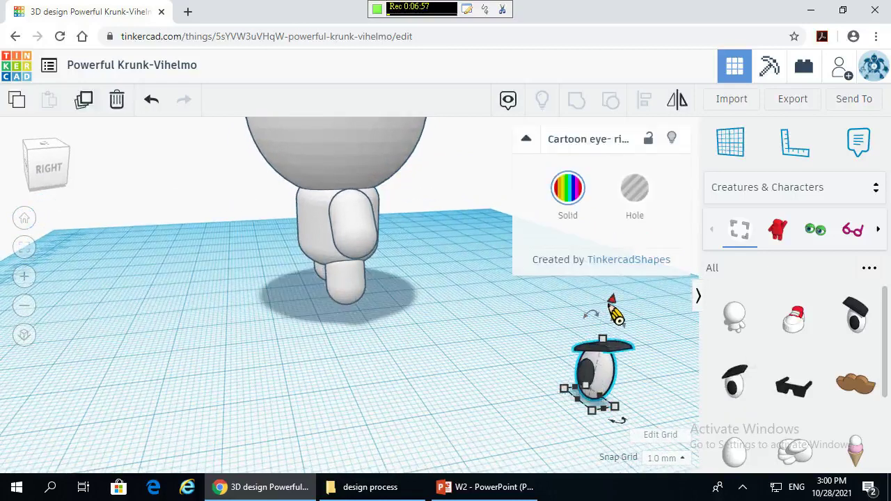
{"action": "left_click_drag", "start_coordinate": [611, 307], "coordinate": [647, 215]}
{"action": "scroll", "coordinate": [577, 382], "scroll_direction": "down", "scroll_amount": 4}
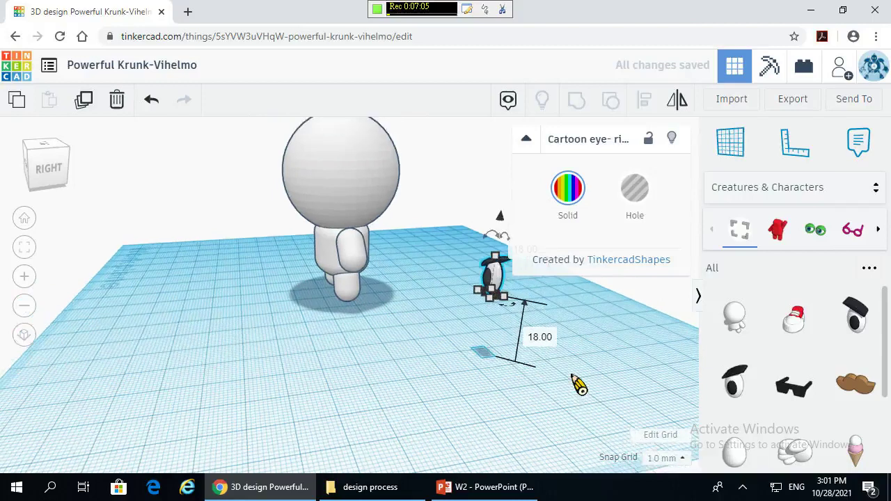
{"action": "left_click_drag", "start_coordinate": [418, 331], "coordinate": [446, 323]}
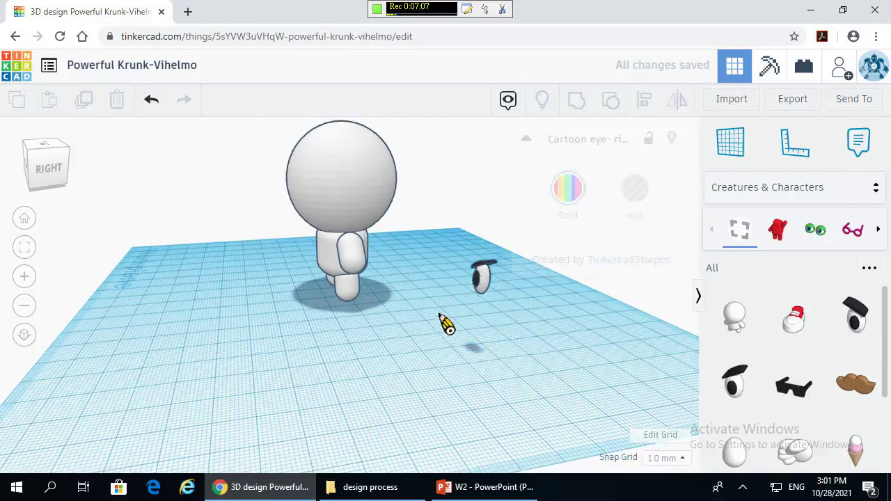
{"action": "right_click_drag", "start_coordinate": [445, 322], "coordinate": [502, 307]}
{"action": "mouse_move", "coordinate": [501, 307]}
{"action": "left_mouse_down"}
{"action": "mouse_move", "coordinate": [456, 291]}
{"action": "mouse_move", "coordinate": [493, 289]}
{"action": "mouse_move", "coordinate": [508, 302]}
{"action": "mouse_move", "coordinate": [493, 301]}
{"action": "left_mouse_up"}
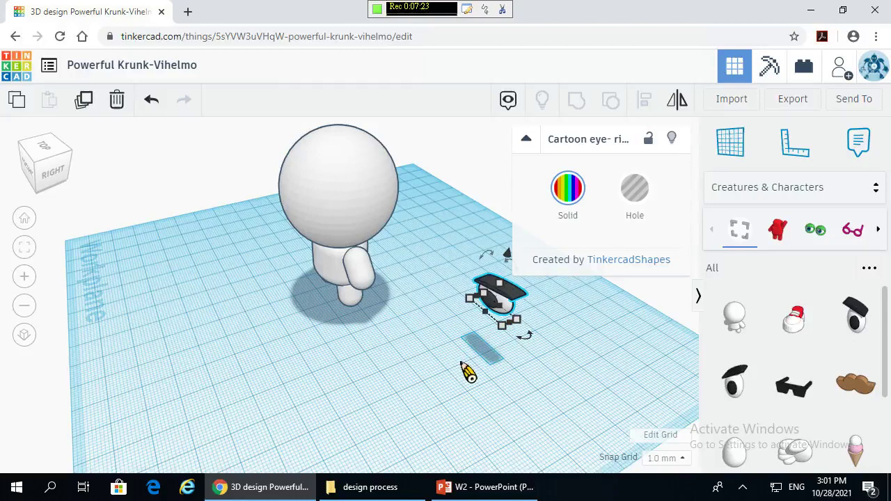
- Undo the eye's rotation and move it onto the left side of Blanky's head at 41 mm
{"action": "left_click", "coordinate": [153, 99]}
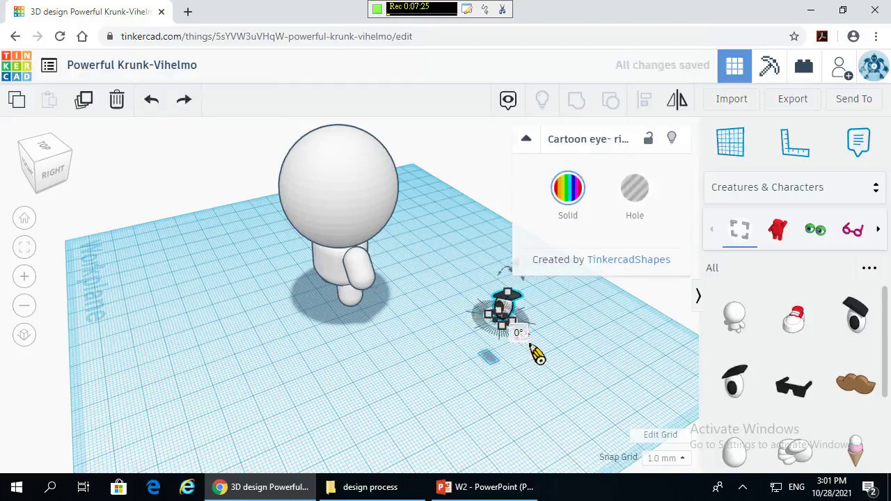
{"action": "scroll", "coordinate": [536, 348], "scroll_direction": "up", "scroll_amount": 3}
{"action": "right_click_drag", "start_coordinate": [537, 346], "coordinate": [508, 344]}
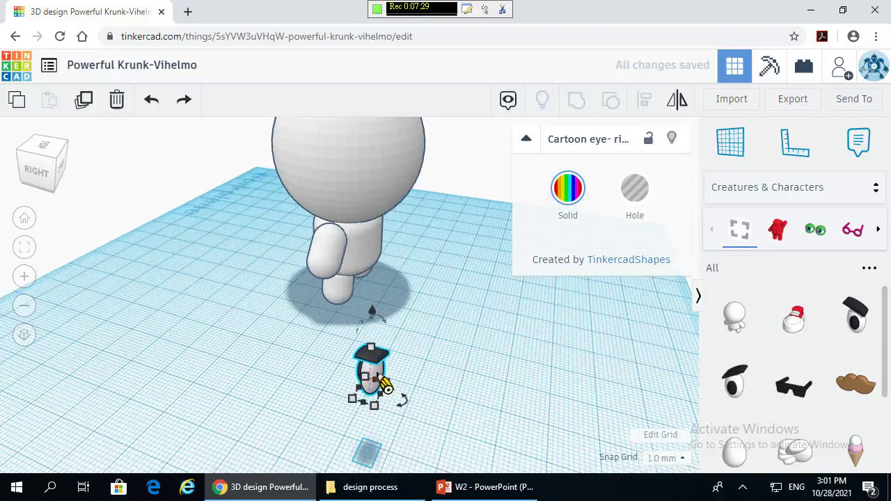
{"action": "right_click_drag", "start_coordinate": [326, 373], "coordinate": [567, 368]}
{"action": "left_click_drag", "start_coordinate": [570, 369], "coordinate": [265, 294]}
{"action": "right_click_drag", "start_coordinate": [288, 383], "coordinate": [451, 319]}
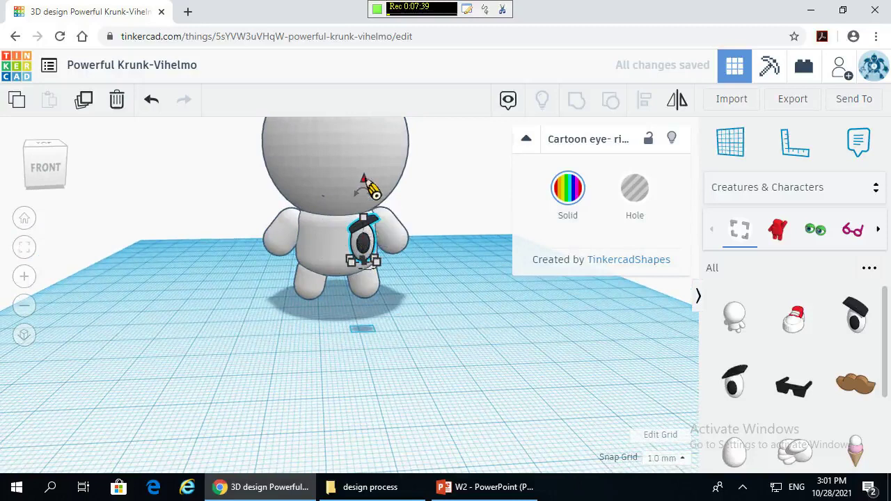
{"action": "left_click_drag", "start_coordinate": [365, 181], "coordinate": [368, 74]}
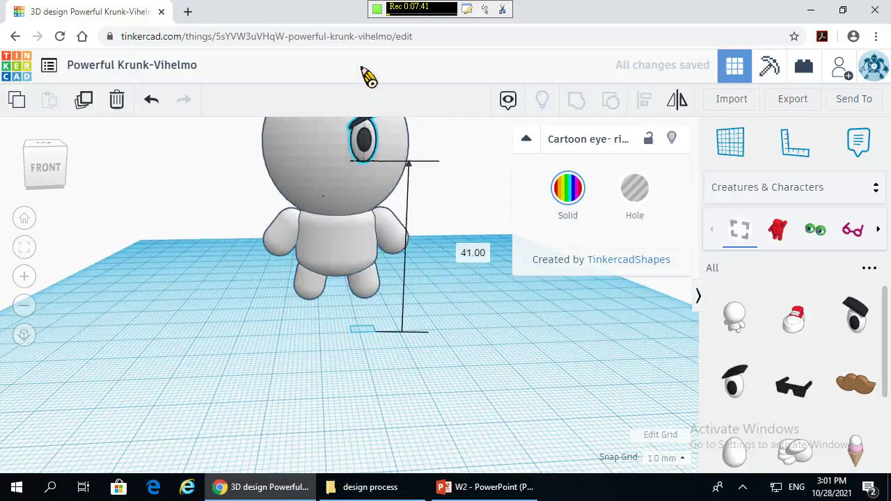
{"action": "right_click_drag", "start_coordinate": [421, 289], "coordinate": [237, 319]}
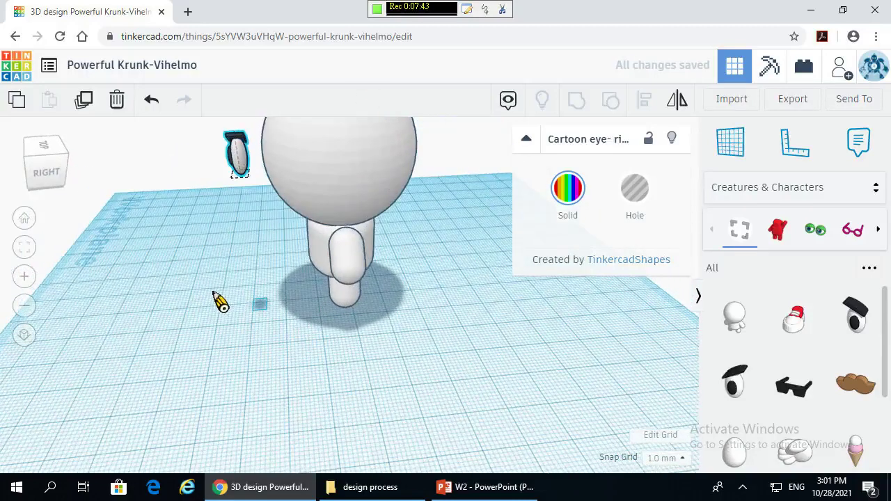
{"action": "left_click_drag", "start_coordinate": [246, 166], "coordinate": [279, 174]}
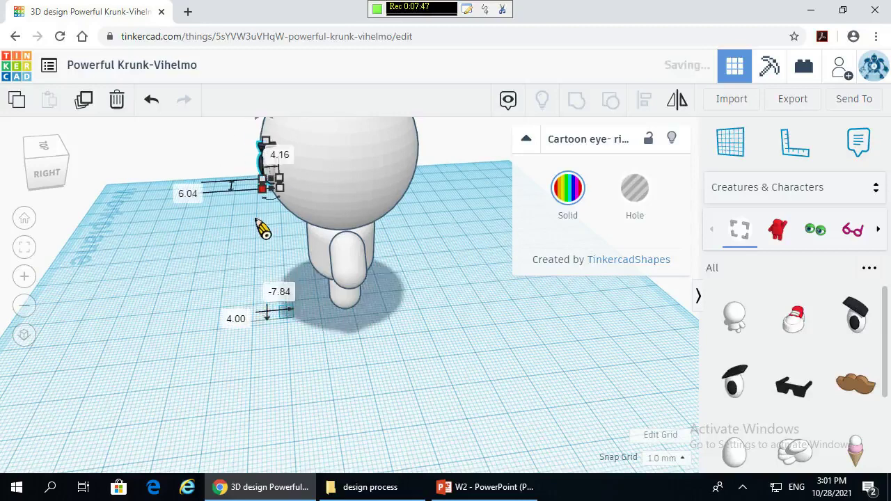
{"action": "right_click_drag", "start_coordinate": [171, 283], "coordinate": [344, 206]}
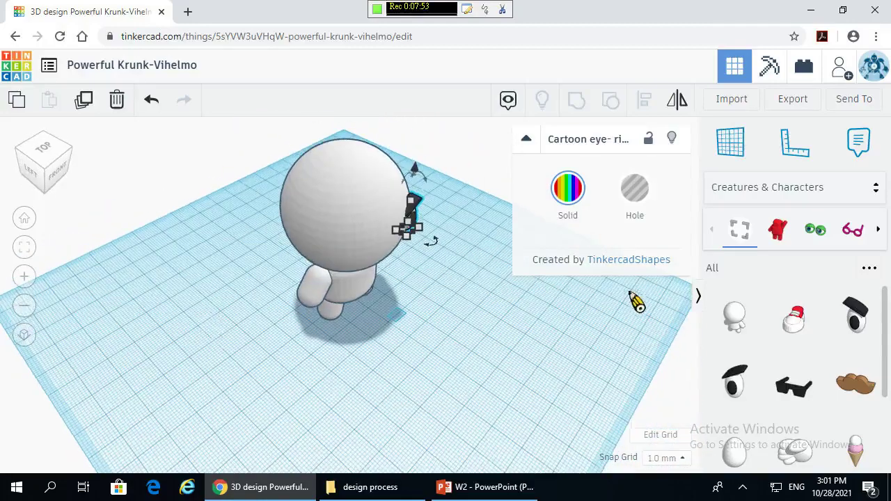
{"action": "right_click_drag", "start_coordinate": [637, 299], "coordinate": [689, 376]}
- Delete the Blanky character body and the cartoon eye from the workplane
{"action": "scroll", "coordinate": [796, 378], "scroll_direction": "down", "scroll_amount": 3}
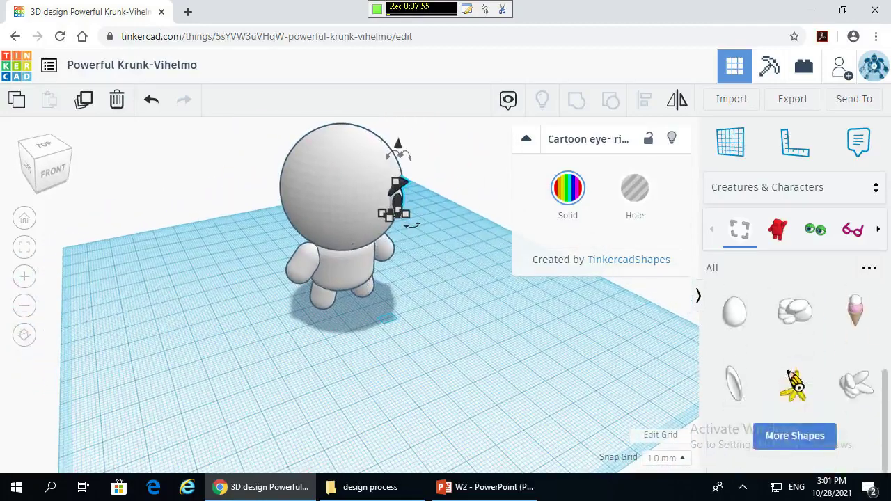
{"action": "left_click", "coordinate": [374, 193]}
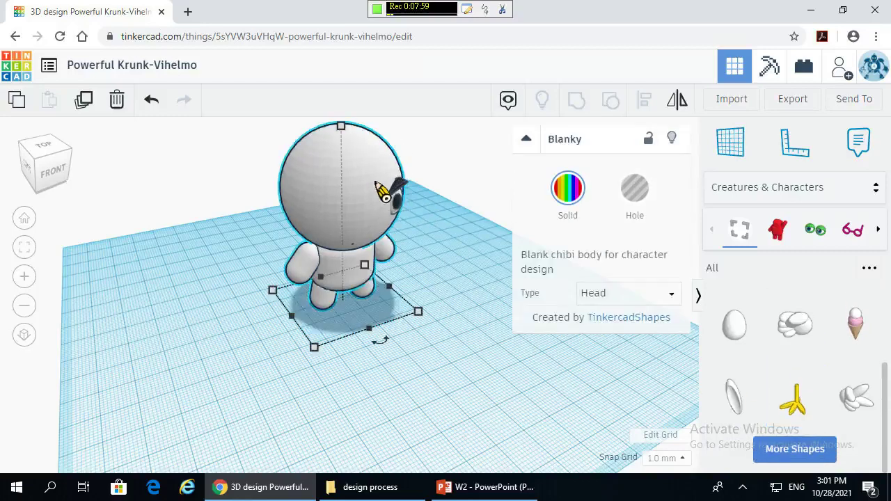
{"action": "key", "text": "Delete"}
{"action": "left_click", "coordinate": [402, 208]}
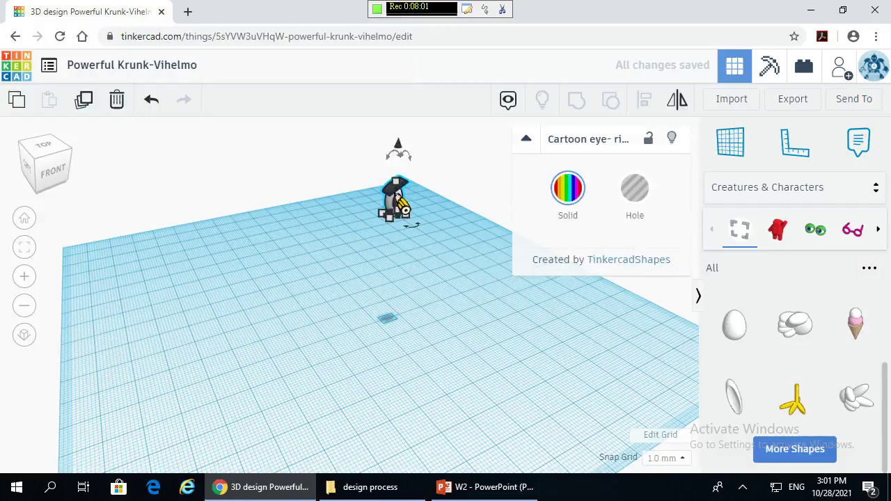
{"action": "key", "text": "Delete"}
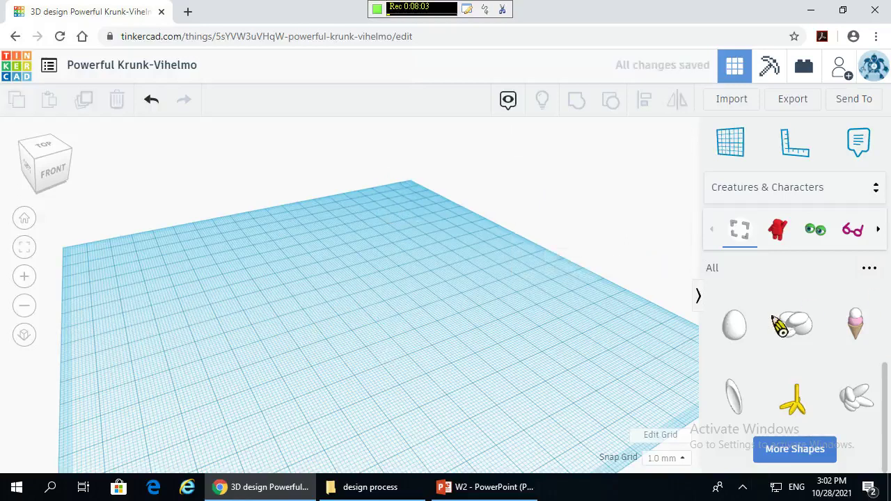
{"action": "left_click", "coordinate": [809, 451]}
- Load more Creatures & Characters shapes twice, then bring up the Shapes Library category list
{"action": "scroll", "coordinate": [811, 378], "scroll_direction": "down", "scroll_amount": 5}
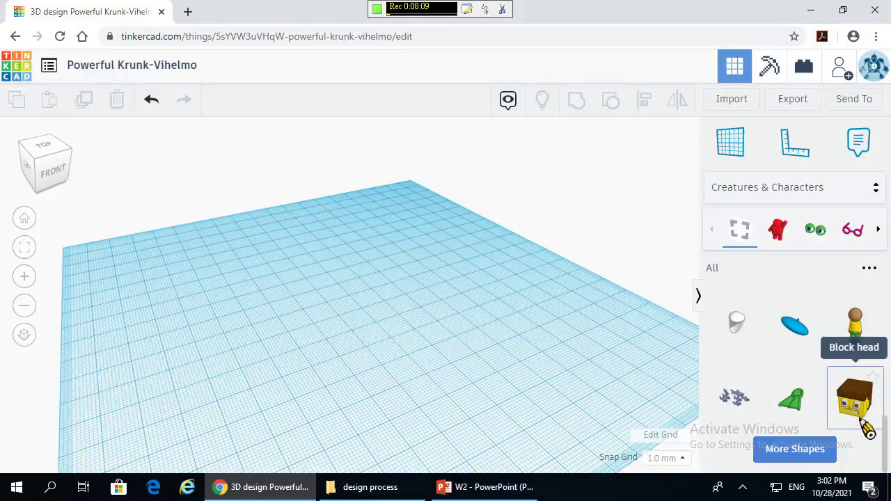
{"action": "left_click", "coordinate": [818, 451]}
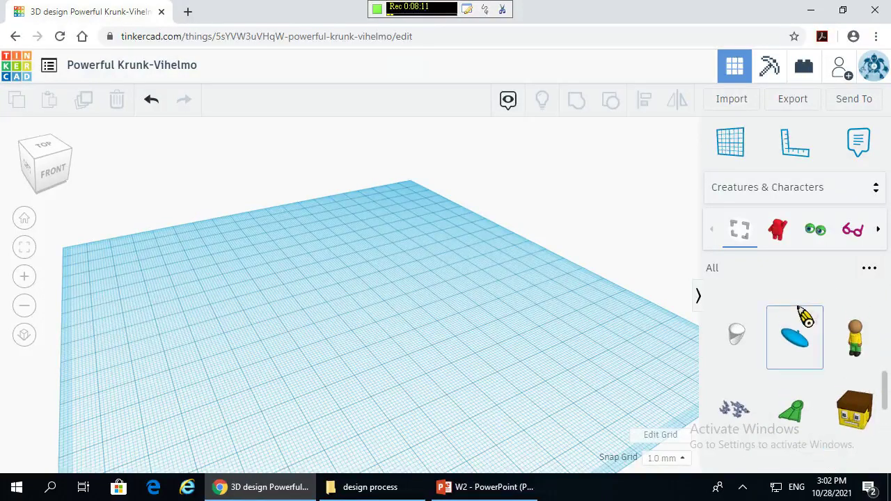
{"action": "scroll", "coordinate": [801, 316], "scroll_direction": "down", "scroll_amount": 3}
{"action": "scroll", "coordinate": [802, 317], "scroll_direction": "down", "scroll_amount": 2}
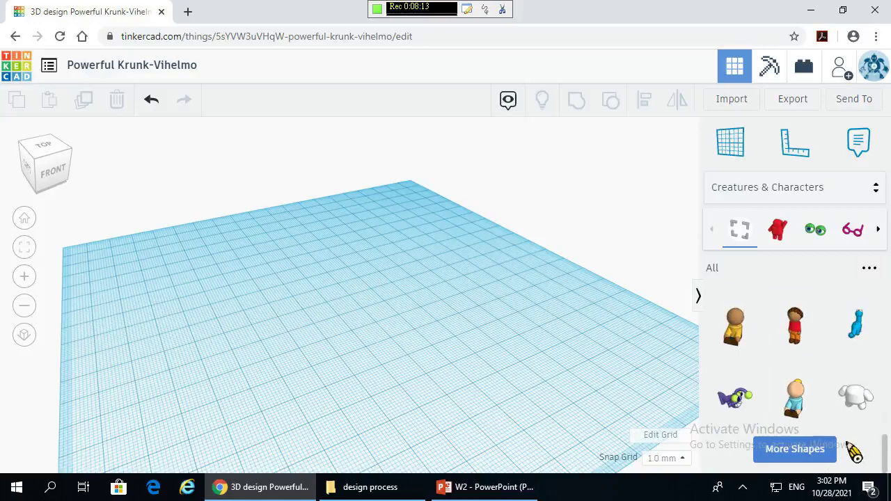
{"action": "left_click", "coordinate": [797, 453]}
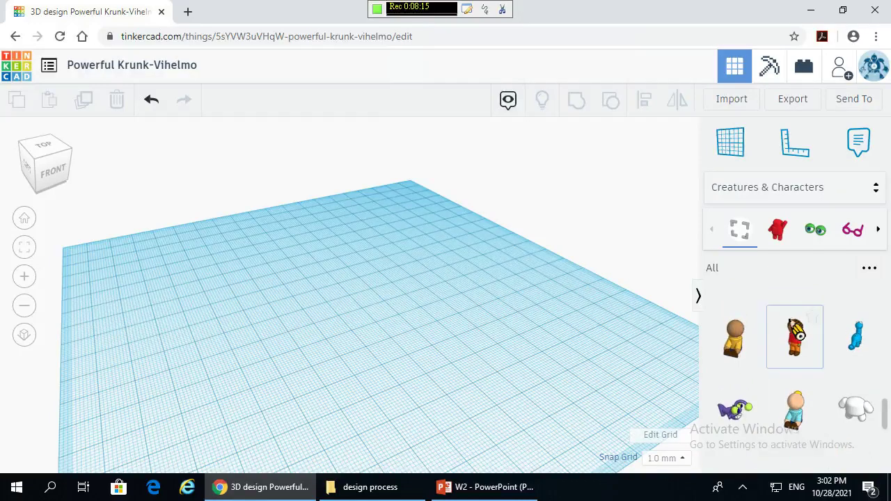
{"action": "scroll", "coordinate": [793, 333], "scroll_direction": "down", "scroll_amount": 3}
{"action": "scroll", "coordinate": [792, 326], "scroll_direction": "down", "scroll_amount": 1}
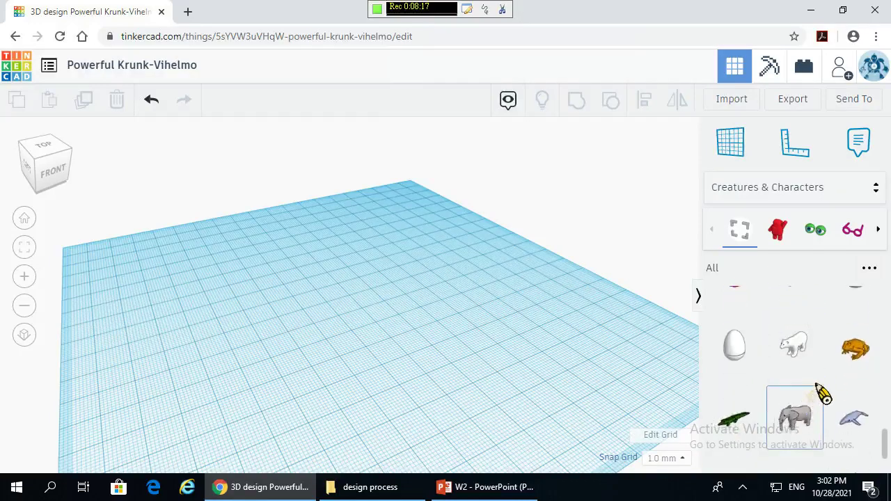
{"action": "scroll", "coordinate": [832, 386], "scroll_direction": "down", "scroll_amount": 2}
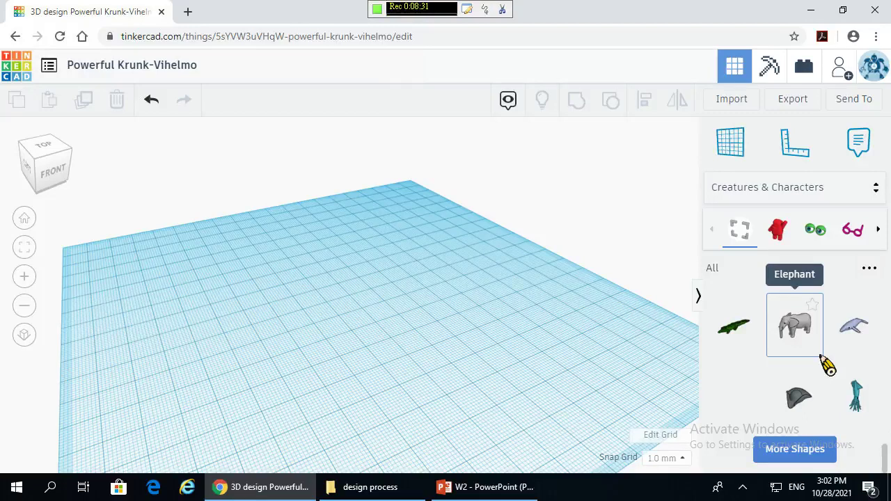
{"action": "left_click", "coordinate": [840, 185]}
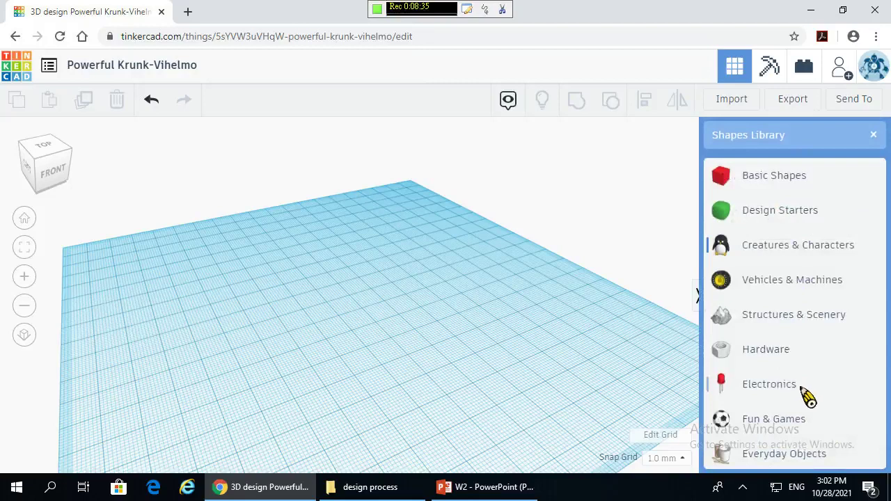
{"action": "scroll", "coordinate": [808, 395], "scroll_direction": "down", "scroll_amount": 2}
- Browse the Electronics parts, then switch the library to Featured Collections furniture shapes
{"action": "left_click", "coordinate": [789, 252]}
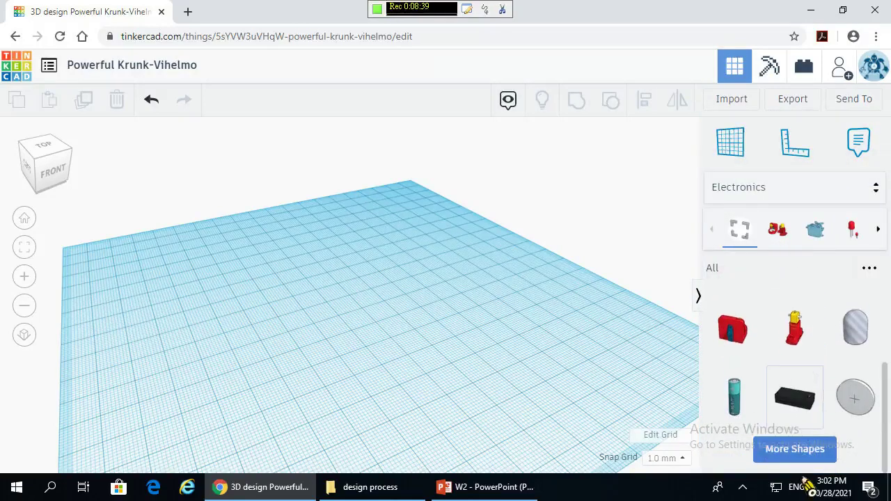
{"action": "scroll", "coordinate": [802, 414], "scroll_direction": "down", "scroll_amount": 4}
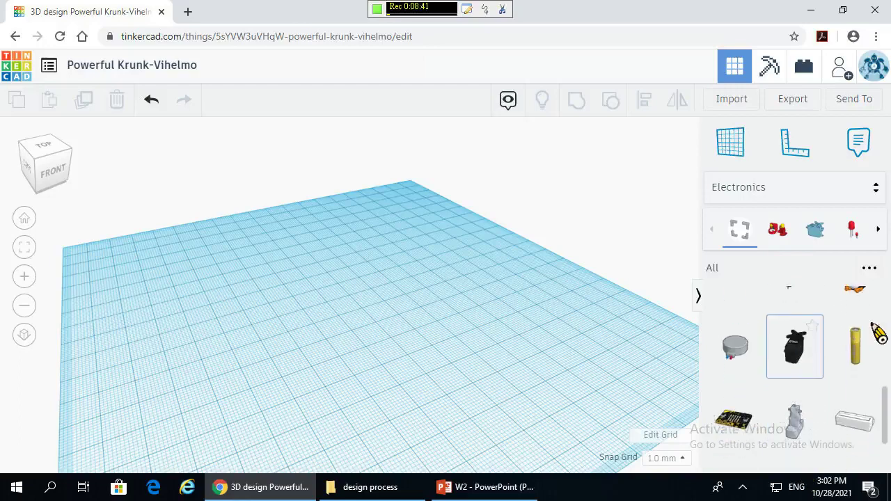
{"action": "scroll", "coordinate": [860, 338], "scroll_direction": "down", "scroll_amount": 3}
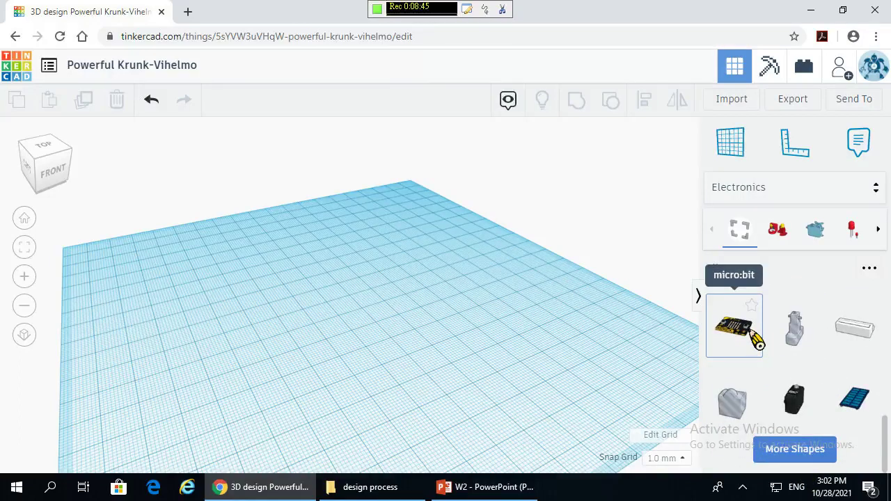
{"action": "scroll", "coordinate": [822, 355], "scroll_direction": "up", "scroll_amount": 3}
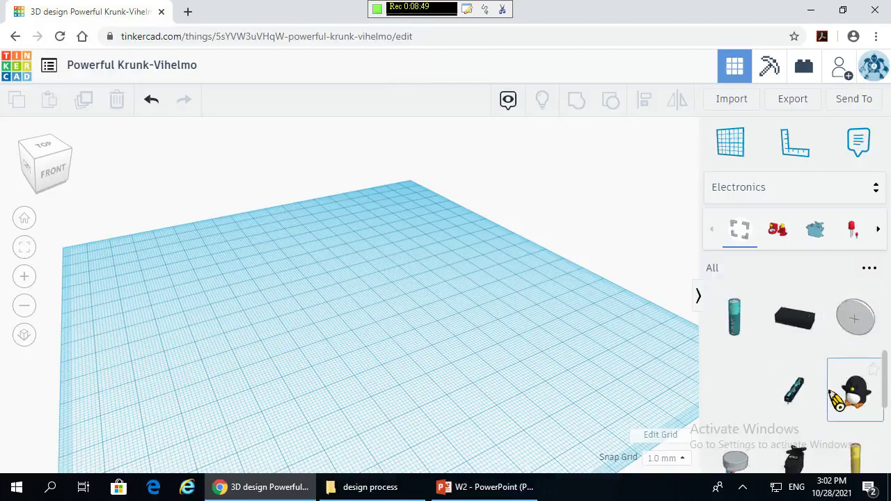
{"action": "scroll", "coordinate": [835, 398], "scroll_direction": "up", "scroll_amount": 3}
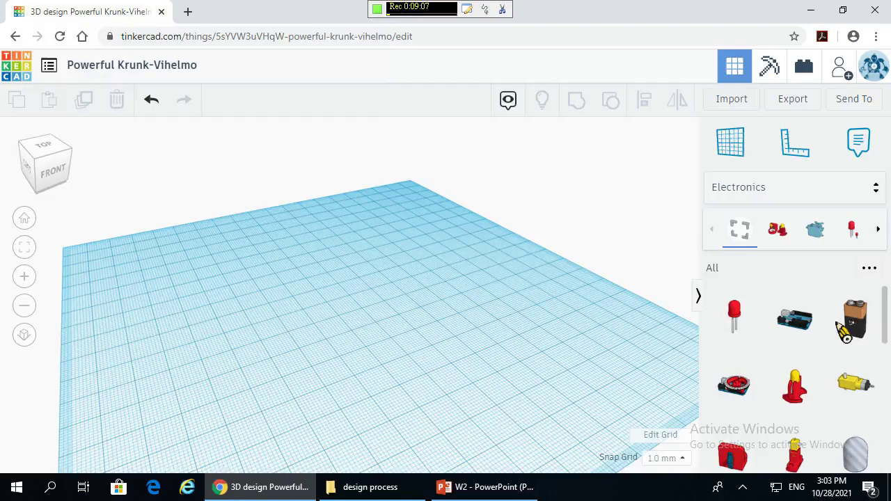
{"action": "left_click", "coordinate": [839, 196]}
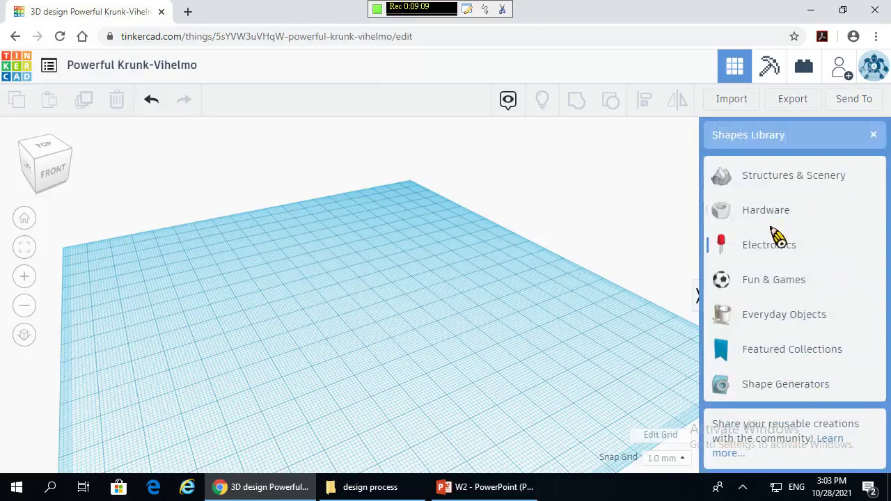
{"action": "left_click", "coordinate": [813, 351]}
- Browse the Featured Collections in the shapes panel
{"action": "scroll", "coordinate": [812, 339], "scroll_direction": "down", "scroll_amount": 2}
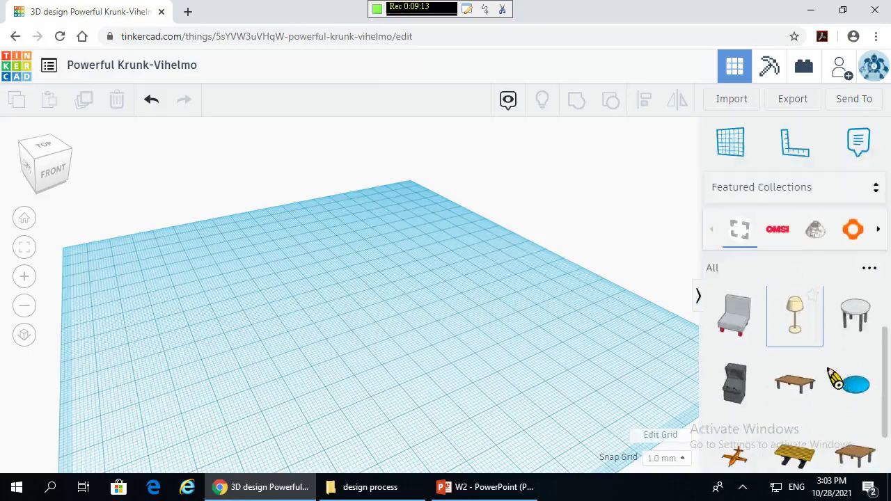
{"action": "scroll", "coordinate": [772, 376], "scroll_direction": "down", "scroll_amount": 2}
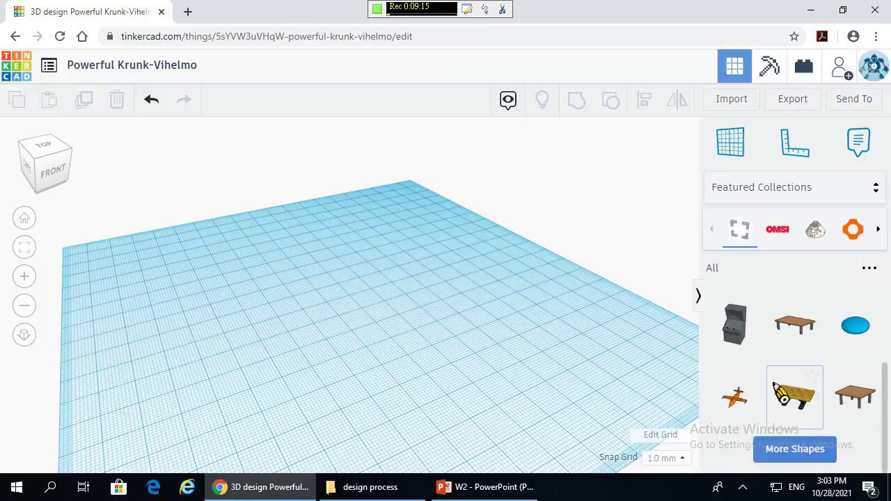
{"action": "scroll", "coordinate": [819, 454], "scroll_direction": "up", "scroll_amount": 1}
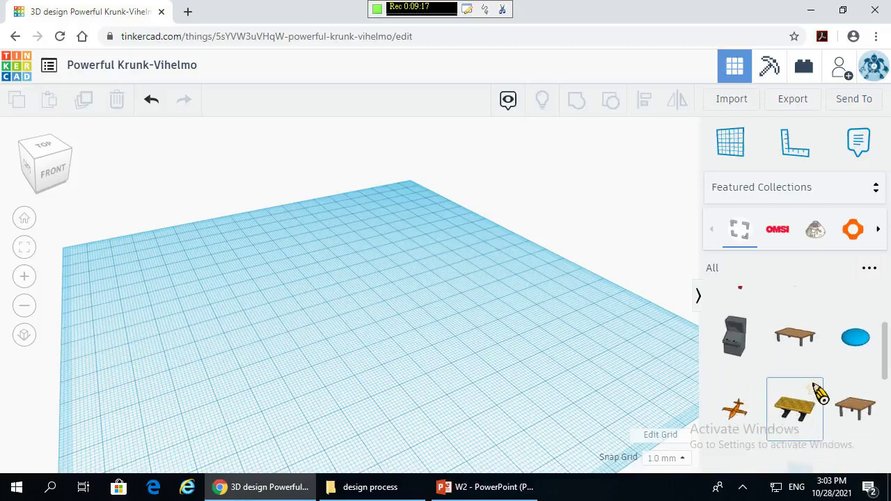
{"action": "scroll", "coordinate": [819, 394], "scroll_direction": "down", "scroll_amount": 4}
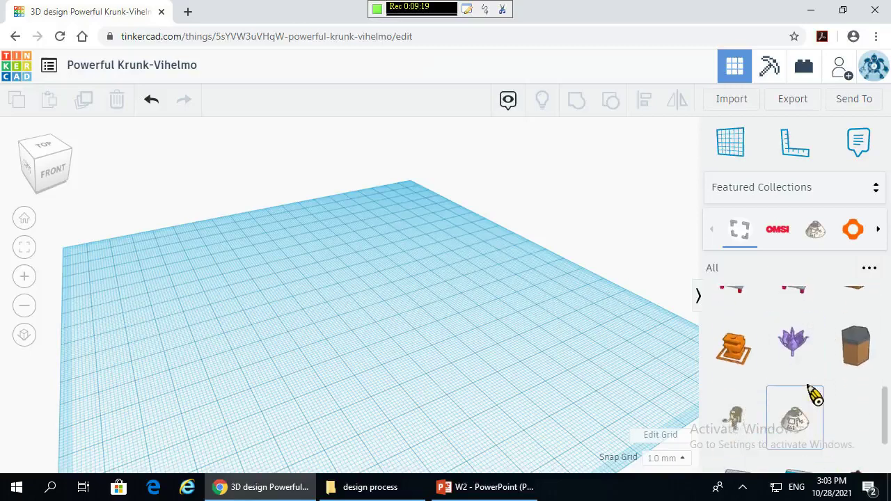
{"action": "scroll", "coordinate": [834, 375], "scroll_direction": "down", "scroll_amount": 3}
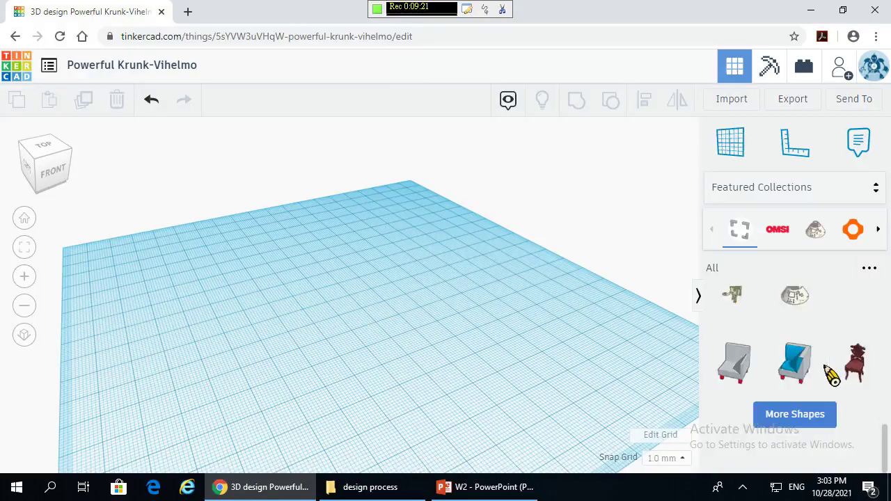
{"action": "scroll", "coordinate": [818, 411], "scroll_direction": "up", "scroll_amount": 1}
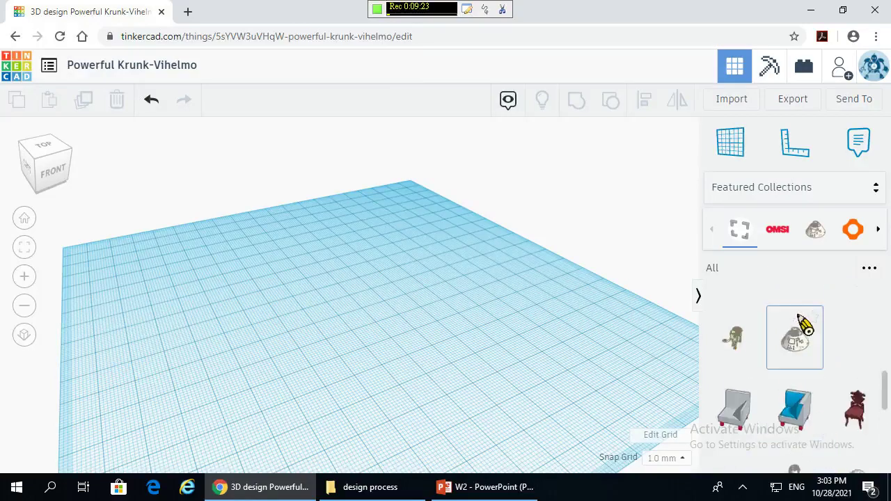
{"action": "scroll", "coordinate": [805, 325], "scroll_direction": "up", "scroll_amount": 2}
- Browse the Shape Generators category with more shapes loaded, then reopen the category list
{"action": "left_click", "coordinate": [812, 199]}
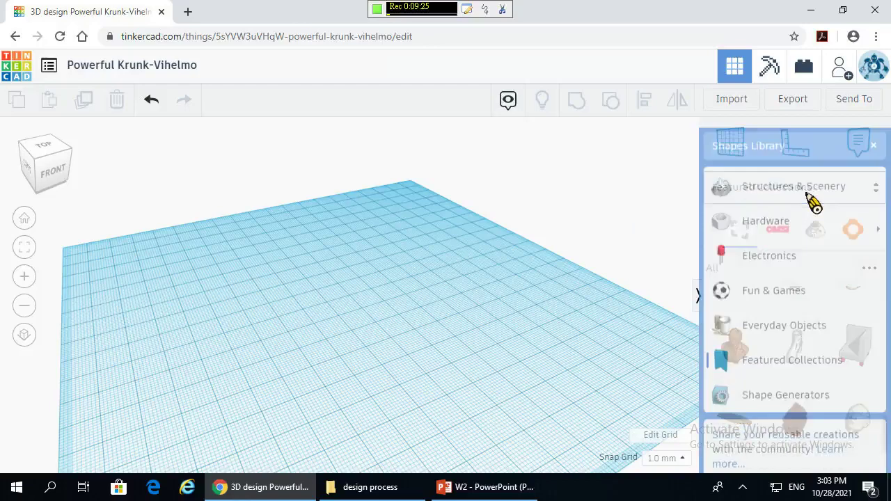
{"action": "left_click", "coordinate": [800, 387]}
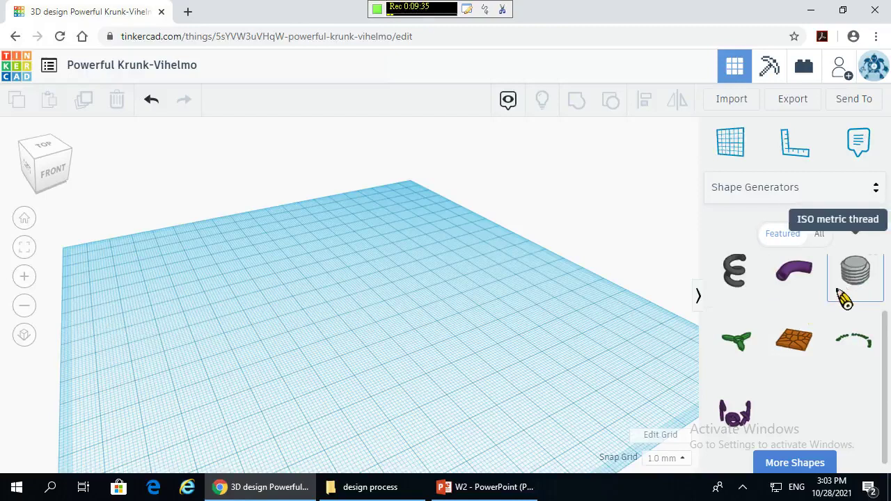
{"action": "left_click", "coordinate": [794, 463]}
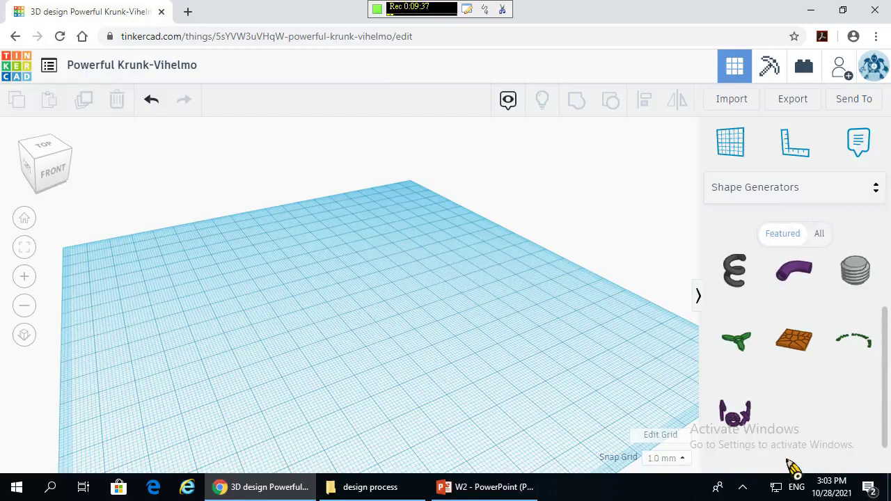
{"action": "scroll", "coordinate": [823, 411], "scroll_direction": "down", "scroll_amount": 1}
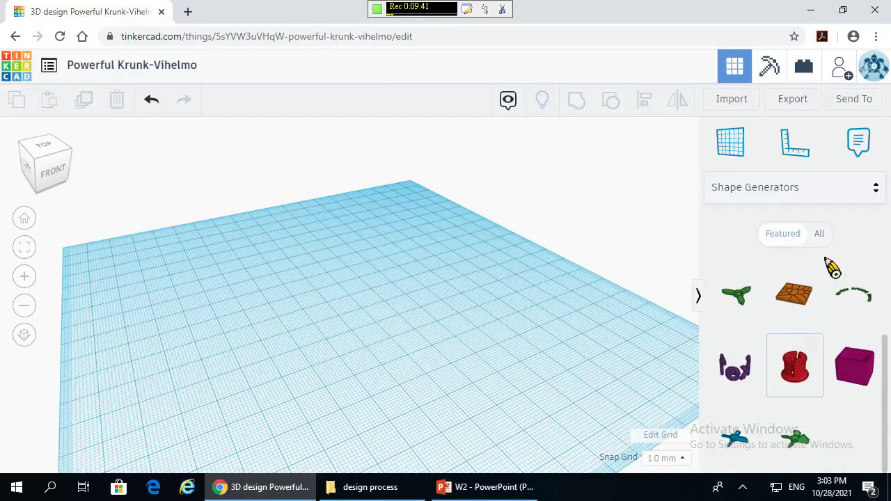
{"action": "left_click", "coordinate": [858, 191]}
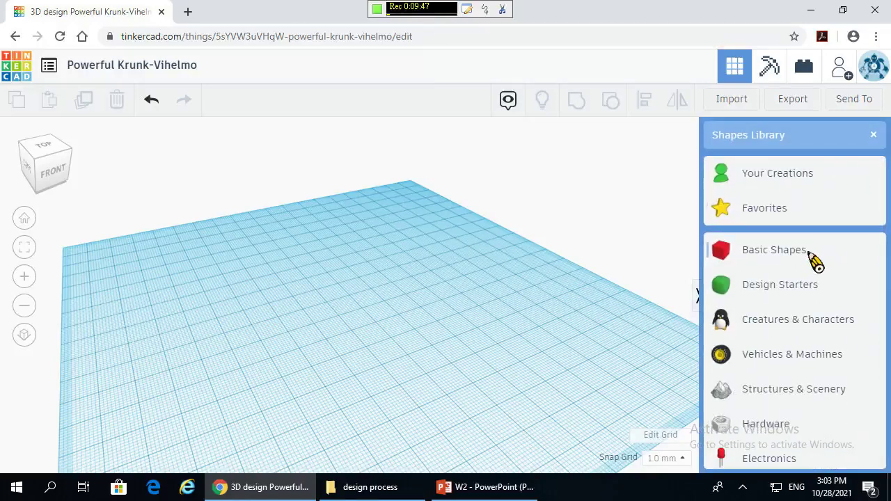
- Show Basic Shapes and place a red box on the workplane
{"action": "left_click", "coordinate": [791, 256]}
{"action": "scroll", "coordinate": [645, 320], "scroll_direction": "up", "scroll_amount": 3}
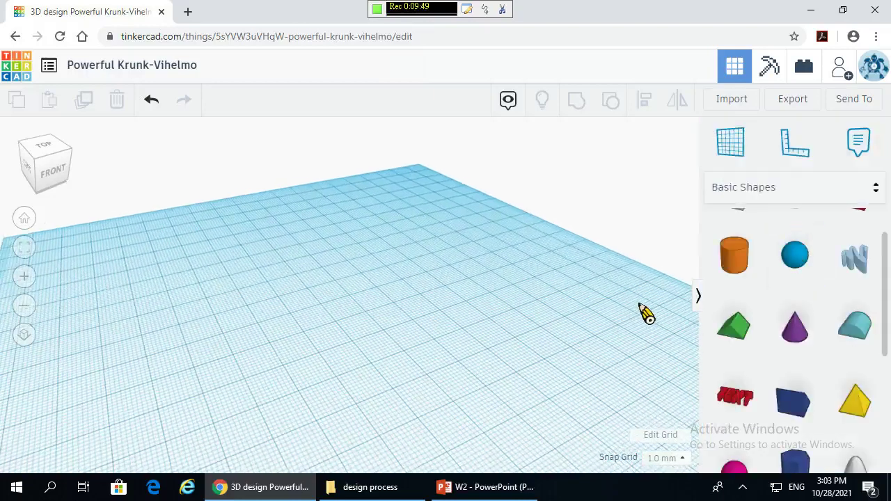
{"action": "scroll", "coordinate": [605, 353], "scroll_direction": "down", "scroll_amount": 5}
{"action": "scroll", "coordinate": [796, 319], "scroll_direction": "down", "scroll_amount": 3}
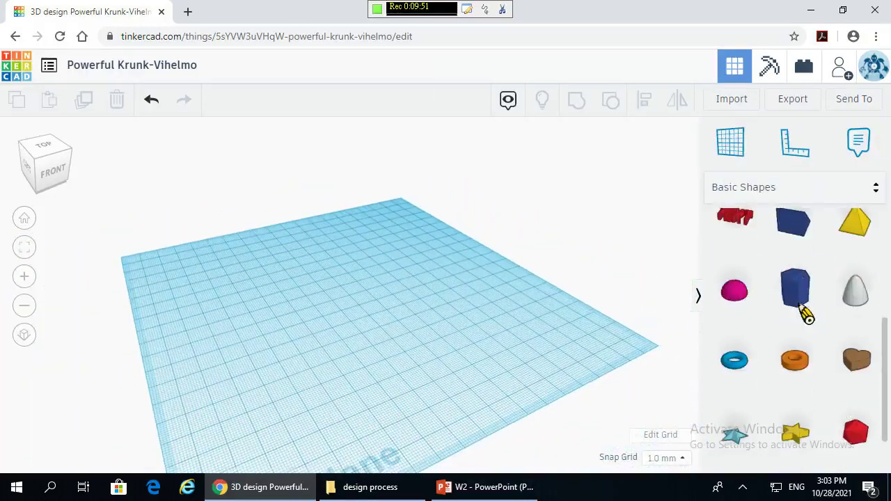
{"action": "scroll", "coordinate": [808, 320], "scroll_direction": "up", "scroll_amount": 1}
{"action": "scroll", "coordinate": [812, 327], "scroll_direction": "up", "scroll_amount": 3}
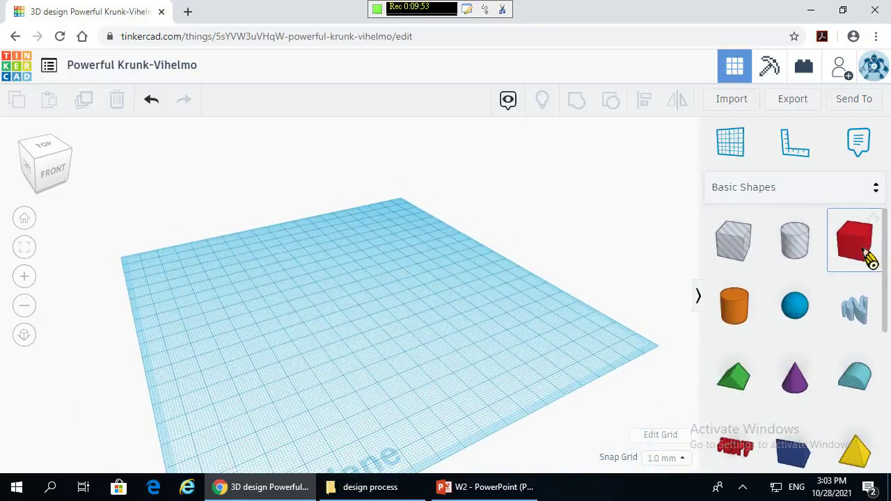
{"action": "left_click_drag", "start_coordinate": [871, 257], "coordinate": [391, 306]}
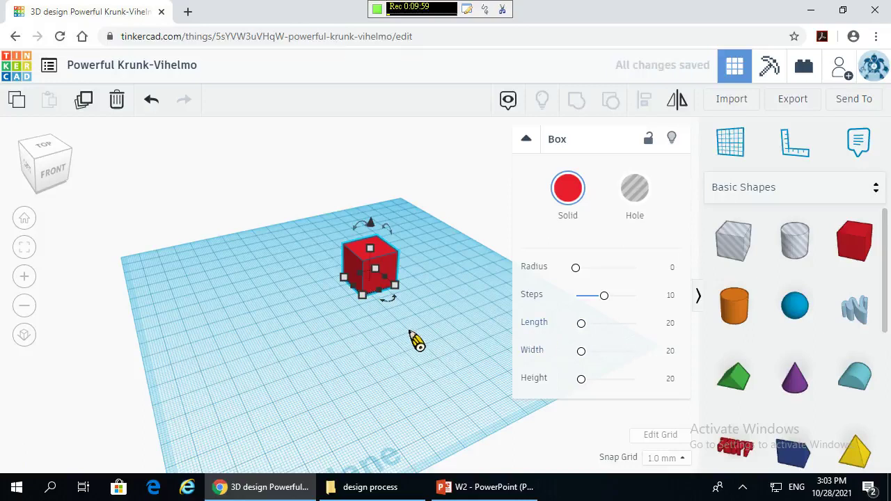
{"action": "left_click", "coordinate": [417, 341]}
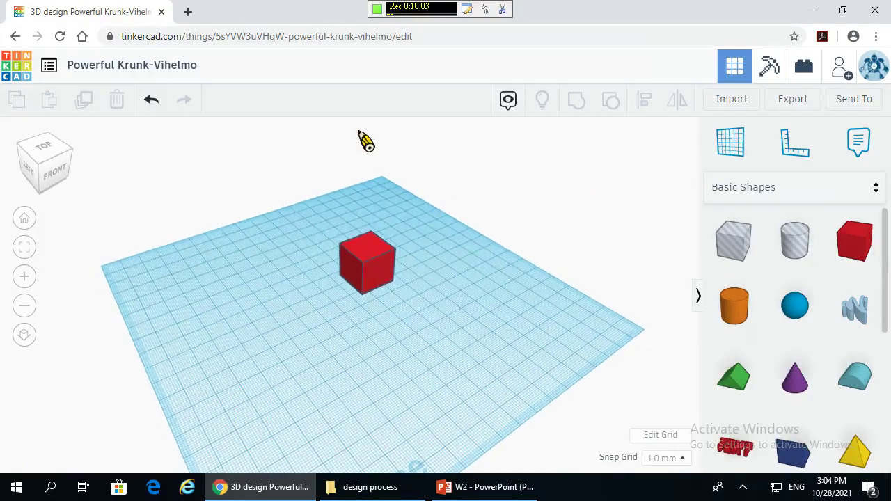
- Add a blue sphere next to the red box and leave nothing selected
{"action": "scroll", "coordinate": [378, 181], "scroll_direction": "up", "scroll_amount": 3}
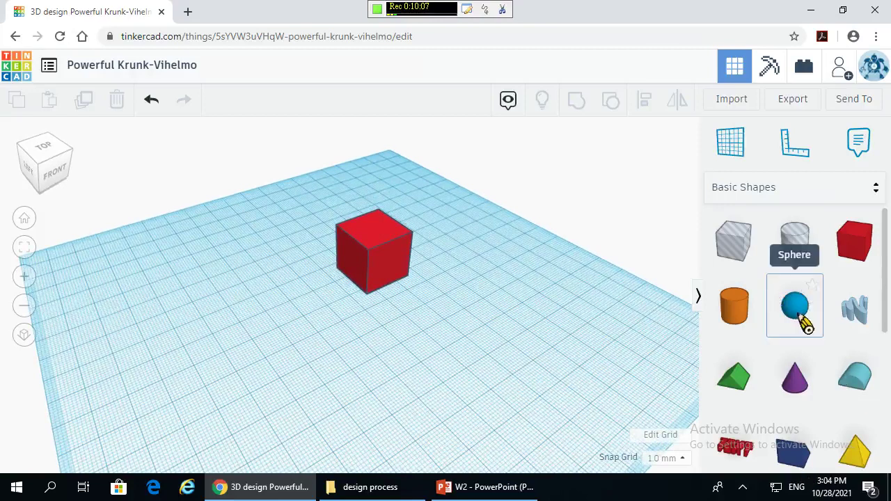
{"action": "left_click_drag", "start_coordinate": [799, 322], "coordinate": [306, 303]}
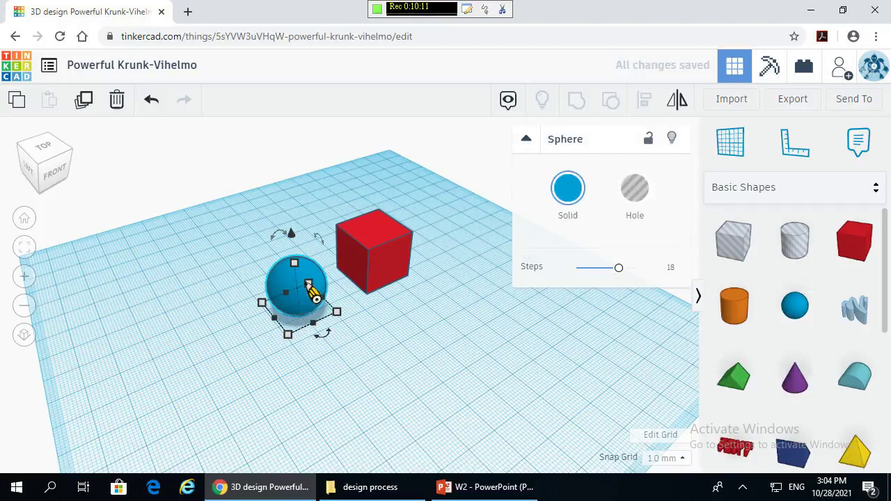
{"action": "left_click", "coordinate": [392, 277]}
{"action": "left_click", "coordinate": [443, 252]}
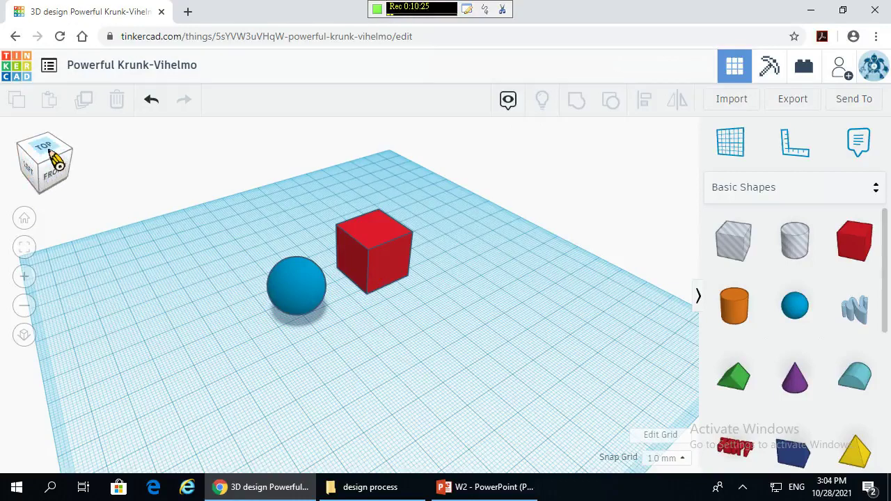
{"action": "left_click", "coordinate": [52, 157]}
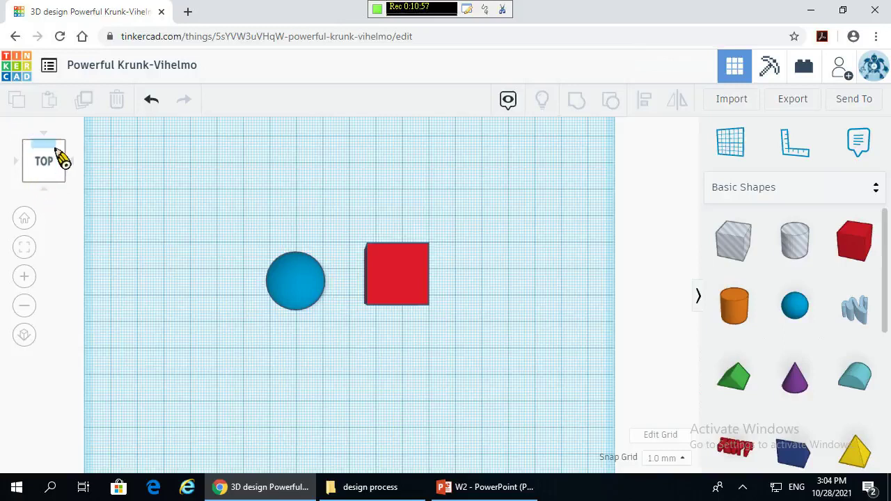
{"action": "mouse_move", "coordinate": [60, 169]}
{"action": "left_mouse_down"}
{"action": "mouse_move", "coordinate": [61, 155]}
{"action": "mouse_move", "coordinate": [64, 169]}
{"action": "mouse_move", "coordinate": [72, 164]}
{"action": "left_mouse_up"}
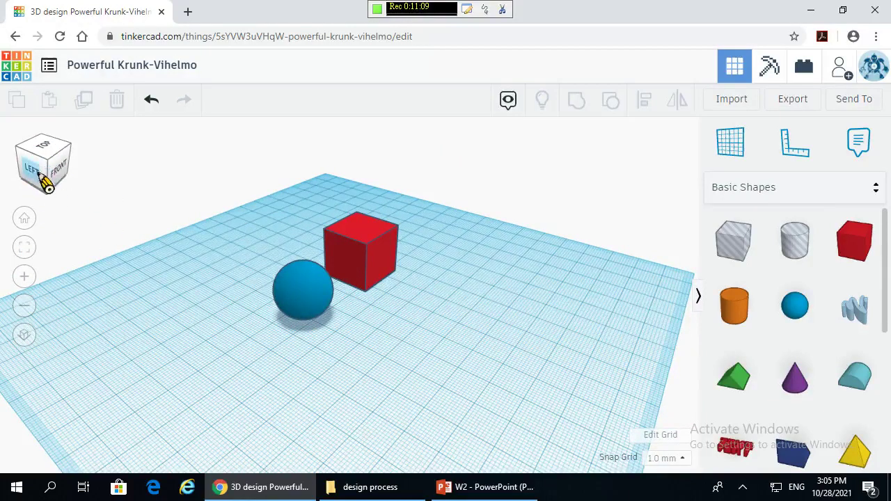
{"action": "left_click", "coordinate": [31, 169]}
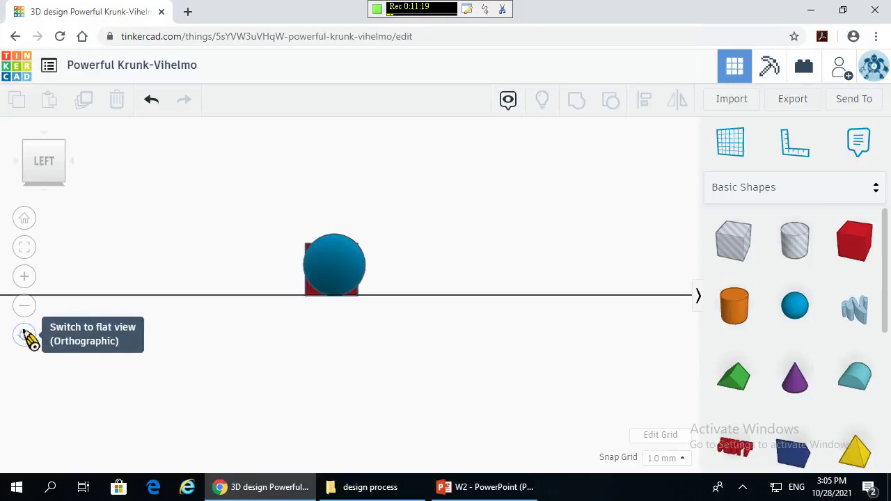
{"action": "left_click", "coordinate": [28, 336]}
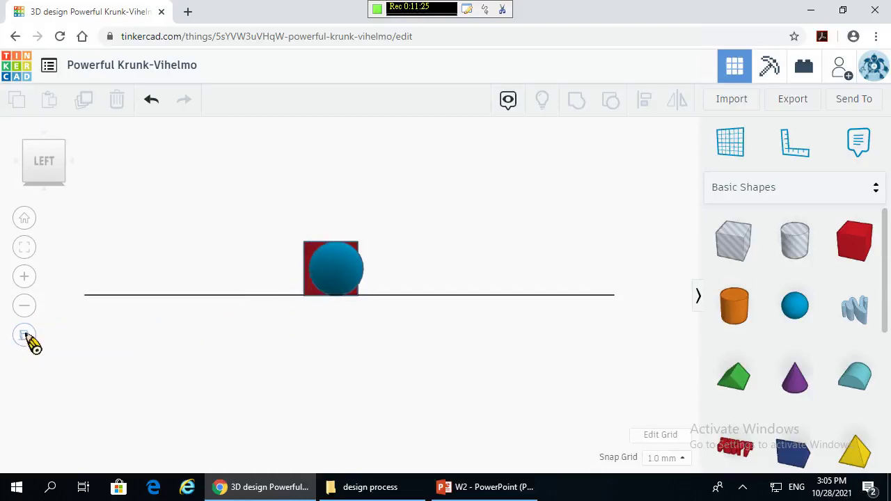
{"action": "left_click", "coordinate": [26, 336]}
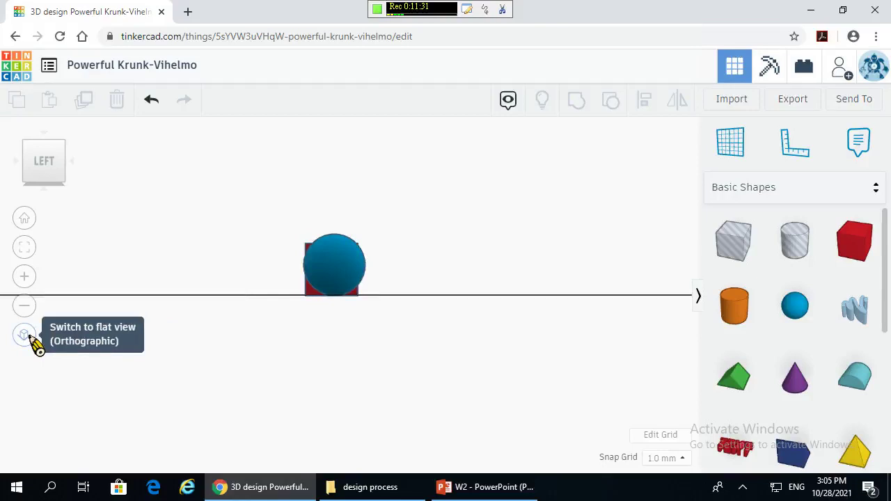
{"action": "left_click", "coordinate": [25, 336]}
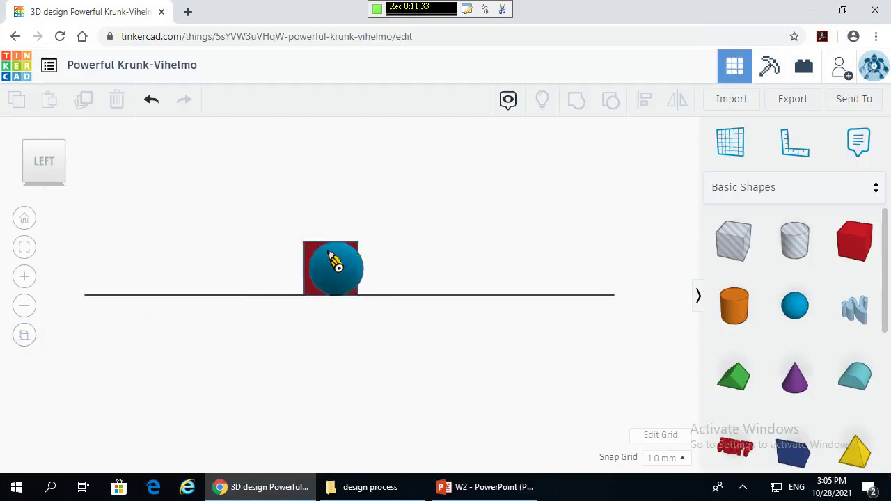
{"action": "left_click", "coordinate": [26, 337]}
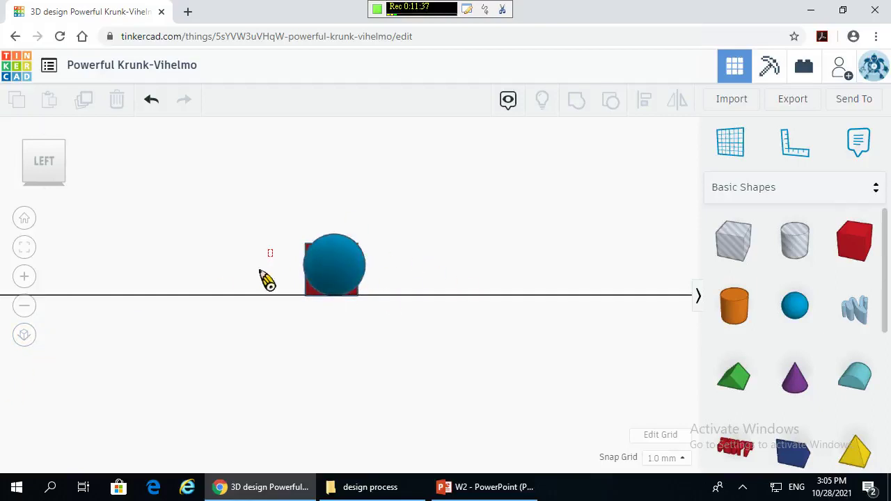
{"action": "right_click_drag", "start_coordinate": [266, 276], "coordinate": [347, 278]}
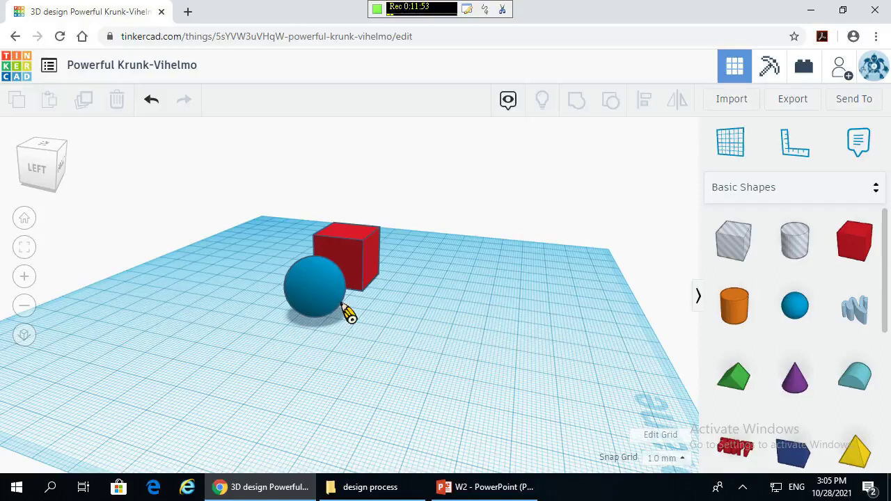
- Add a second sphere and a purple cone to the workplane
{"action": "left_click", "coordinate": [25, 277]}
{"action": "left_click", "coordinate": [26, 305]}
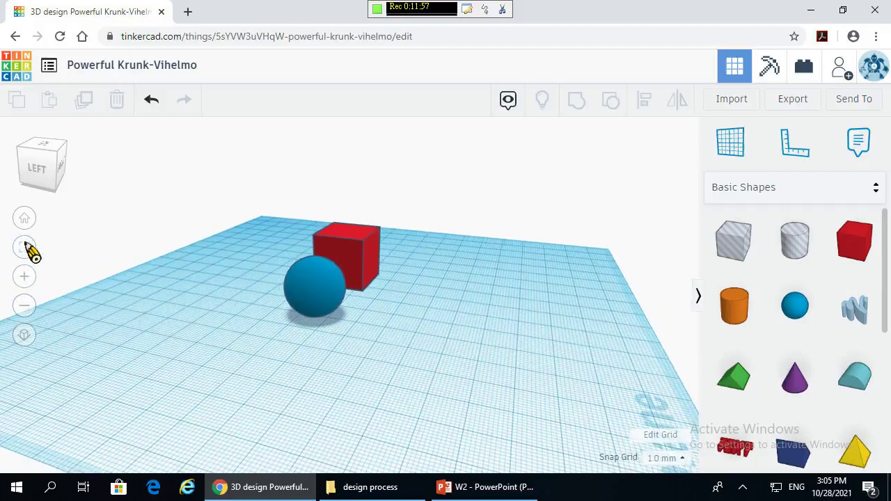
{"action": "left_click", "coordinate": [795, 306]}
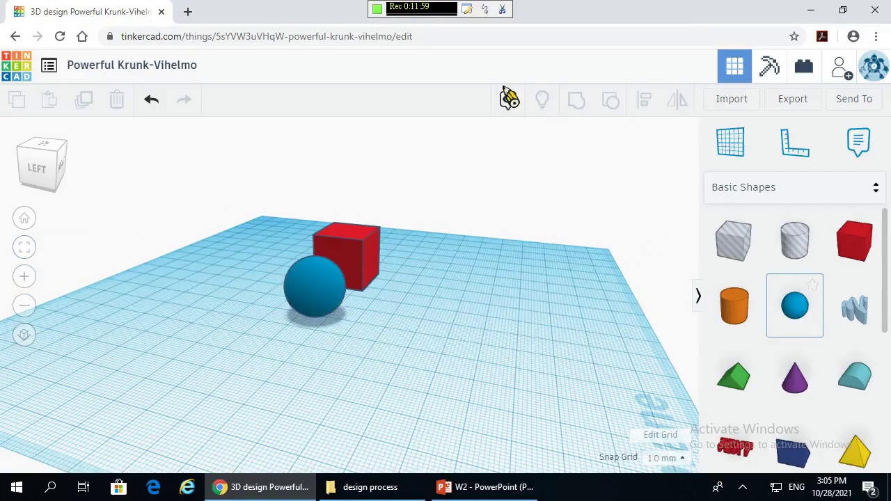
{"action": "left_click", "coordinate": [587, 280]}
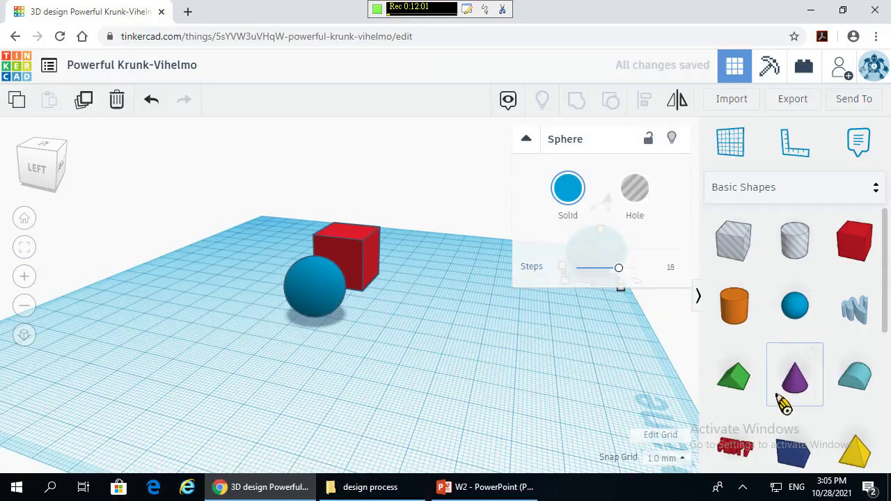
{"action": "left_click", "coordinate": [616, 428]}
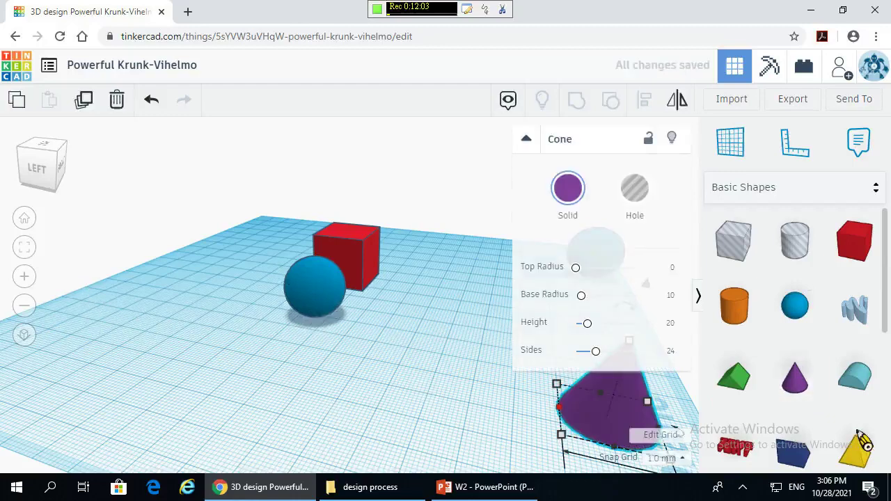
{"action": "left_click", "coordinate": [367, 312]}
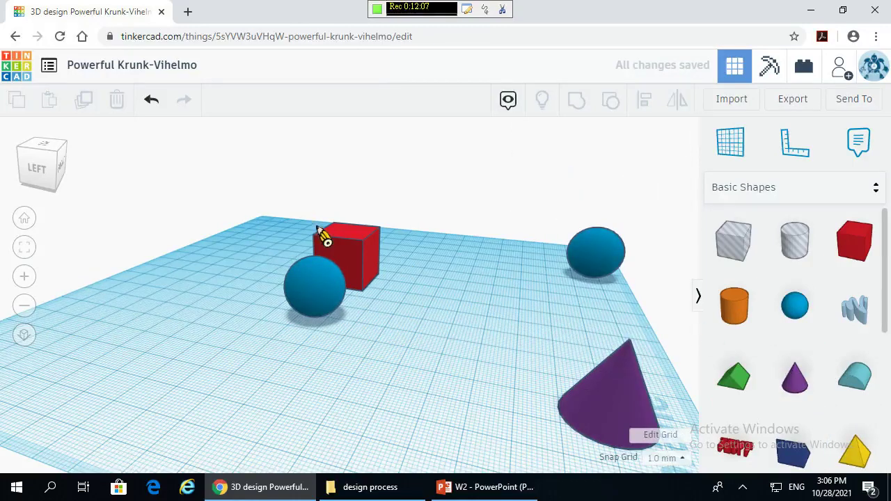
- Zoom to fit the box and sphere, then delete the purple cone and the small extra sphere
{"action": "left_click_drag", "start_coordinate": [410, 203], "coordinate": [245, 346]}
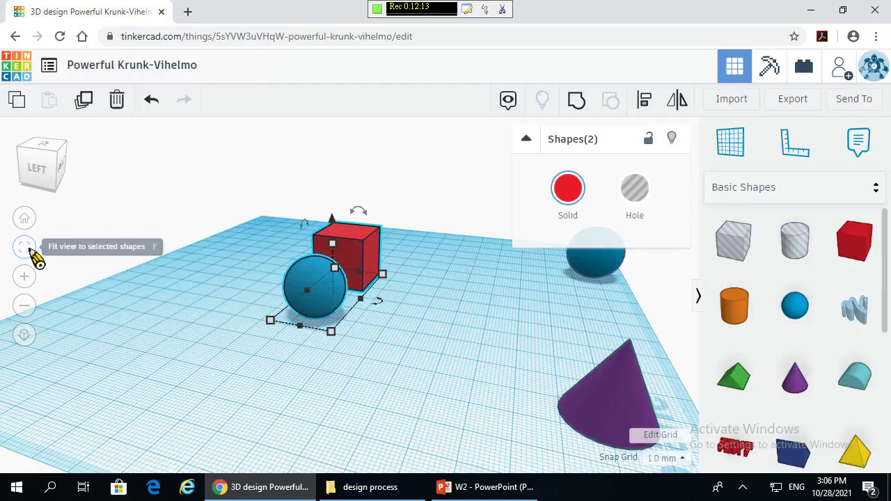
{"action": "left_click", "coordinate": [25, 248]}
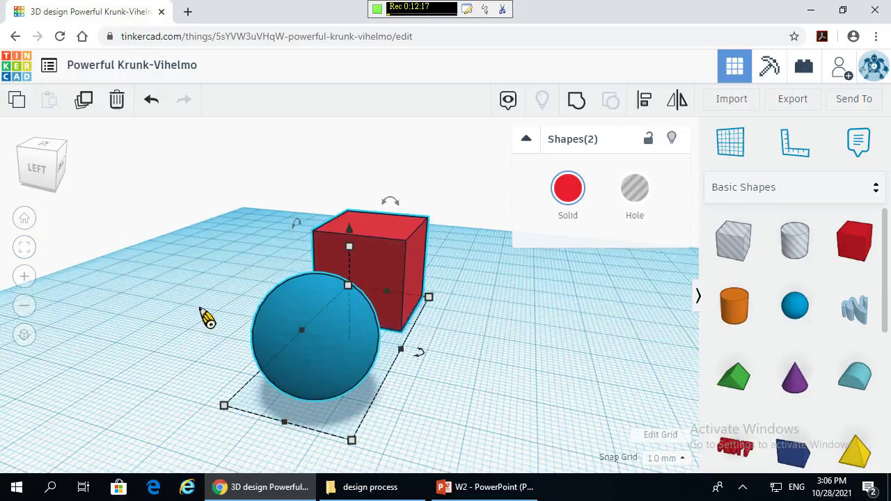
{"action": "scroll", "coordinate": [204, 322], "scroll_direction": "down", "scroll_amount": 5}
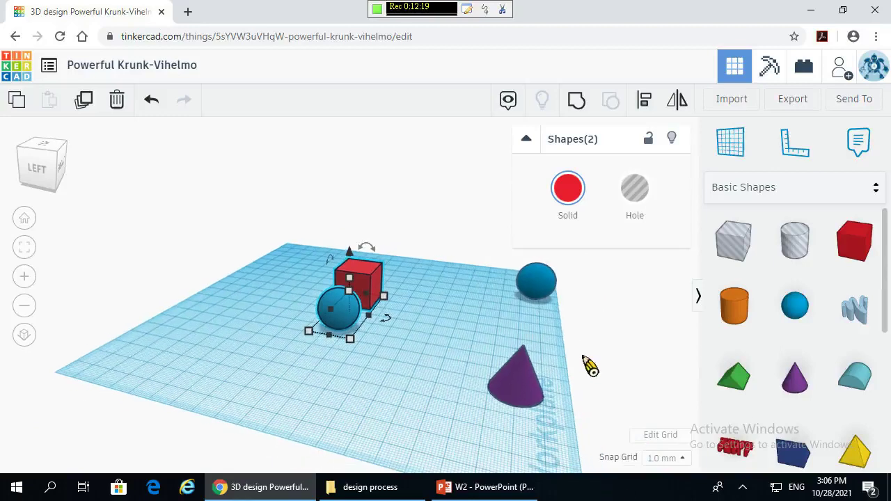
{"action": "left_click", "coordinate": [541, 398]}
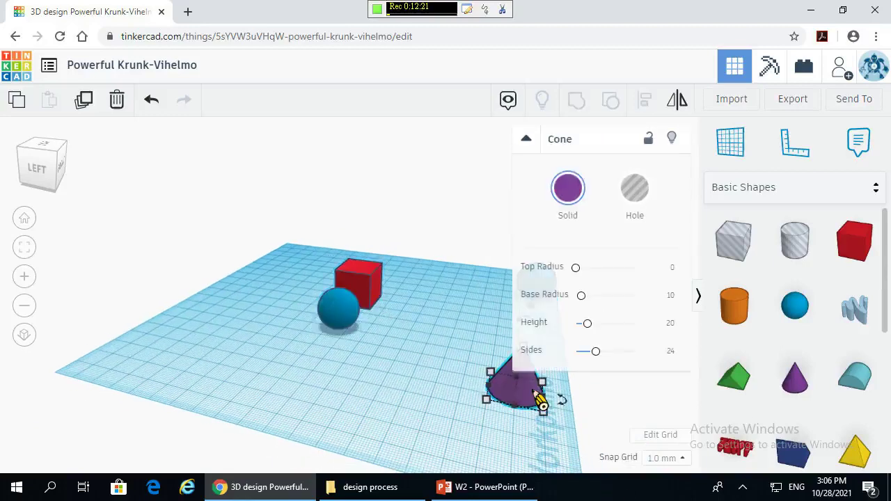
{"action": "key", "text": "Delete"}
{"action": "left_click", "coordinate": [543, 291]}
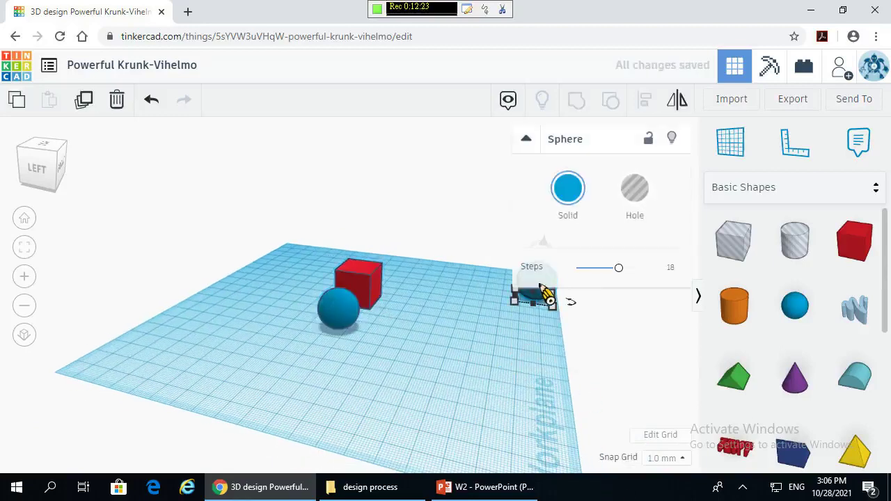
{"action": "key", "text": "Delete"}
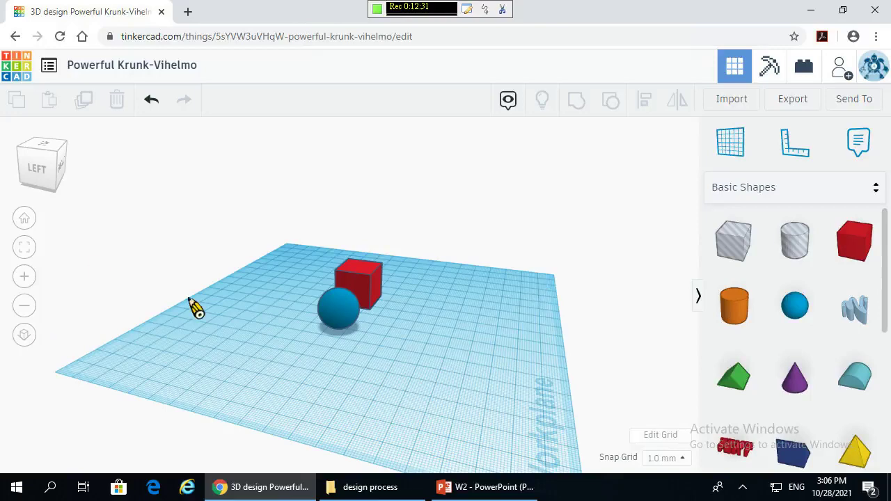
- Bring the view closer to the box and sphere, then select the red box
{"action": "right_click_drag", "start_coordinate": [324, 379], "coordinate": [285, 390]}
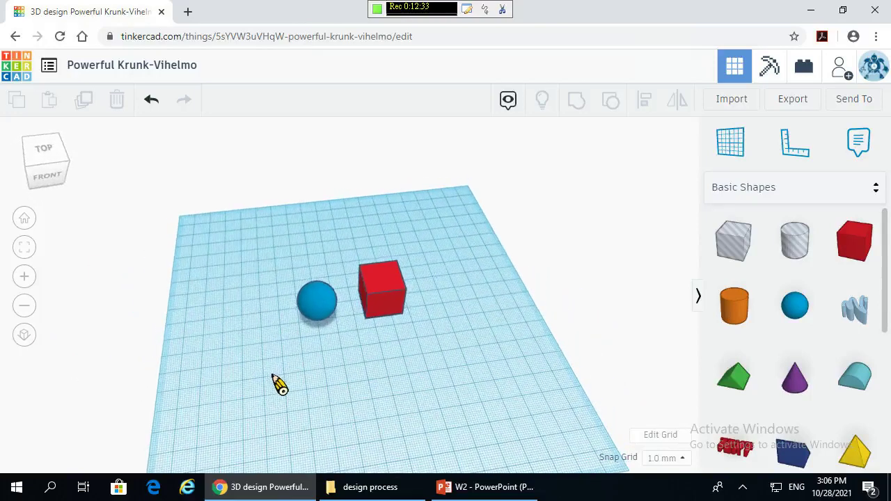
{"action": "scroll", "coordinate": [384, 237], "scroll_direction": "up", "scroll_amount": 4}
{"action": "scroll", "coordinate": [384, 236], "scroll_direction": "up", "scroll_amount": 4}
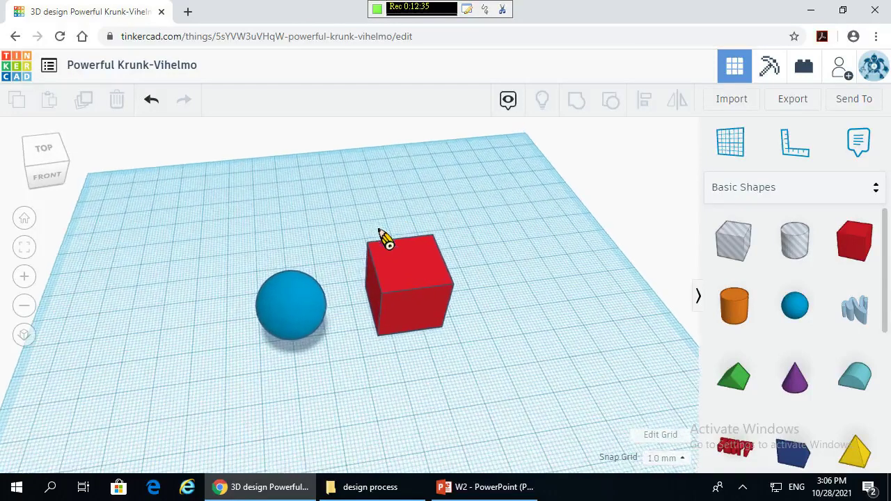
{"action": "right_click_drag", "start_coordinate": [491, 395], "coordinate": [452, 268]}
{"action": "left_click", "coordinate": [453, 268]}
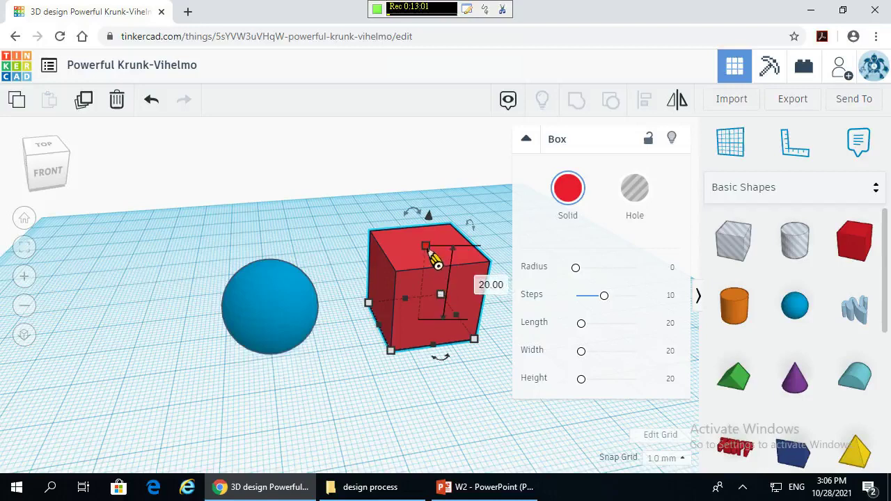
- Set the red box to height 30, length 35 and width 15
{"action": "left_click", "coordinate": [490, 286]}
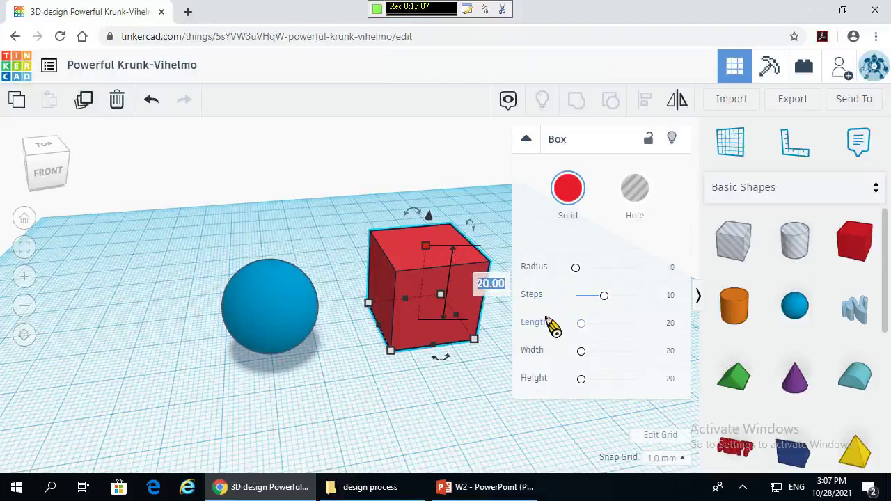
{"action": "type", "text": "3"}
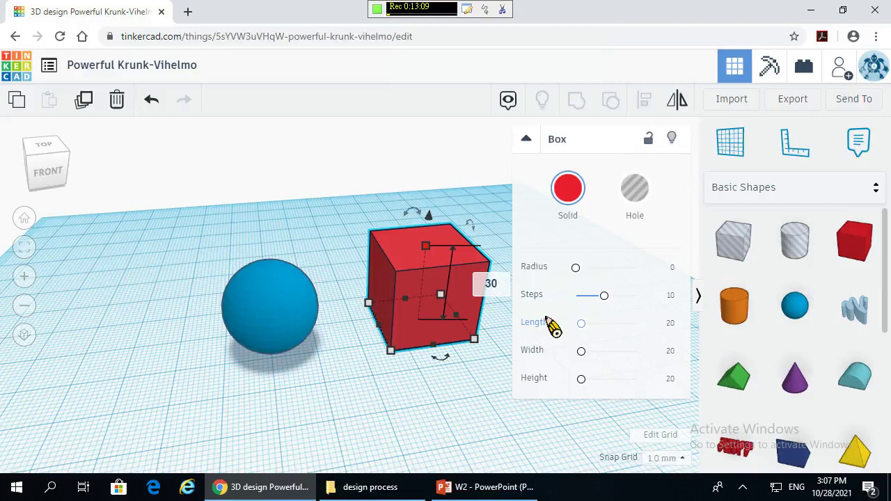
{"action": "type", "text": "0"}
{"action": "key", "text": "Return"}
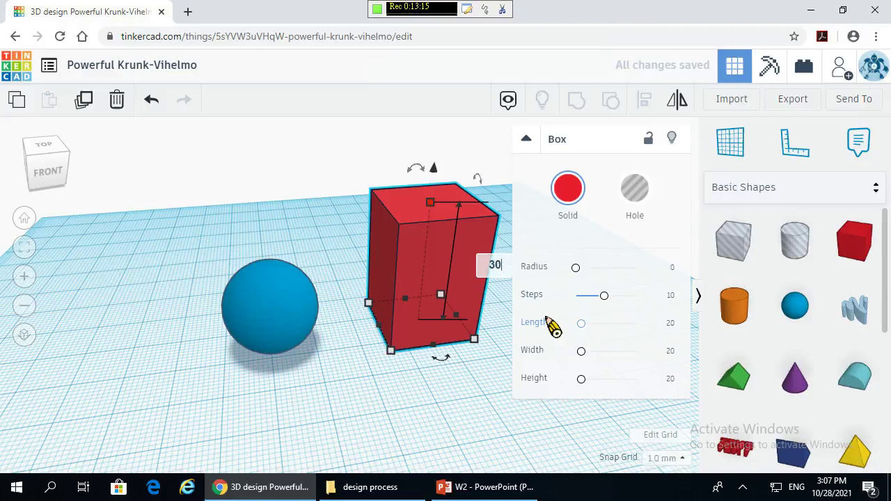
{"action": "key", "text": "Return"}
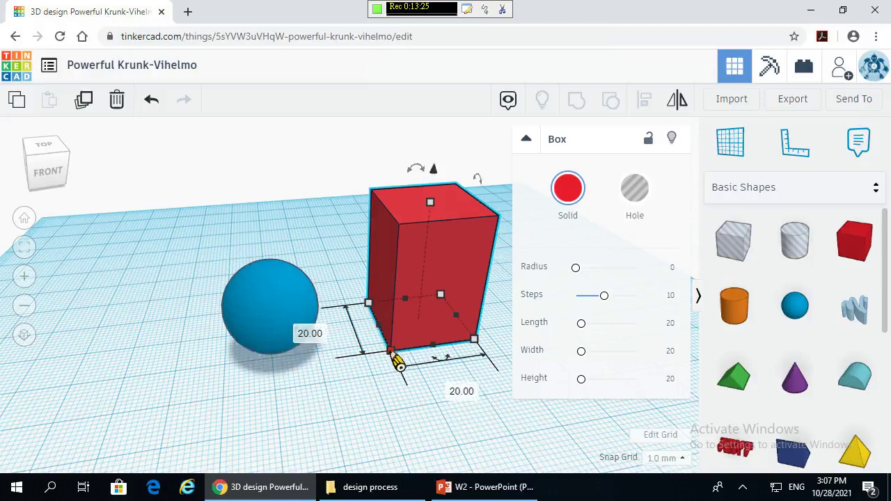
{"action": "left_click", "coordinate": [322, 335]}
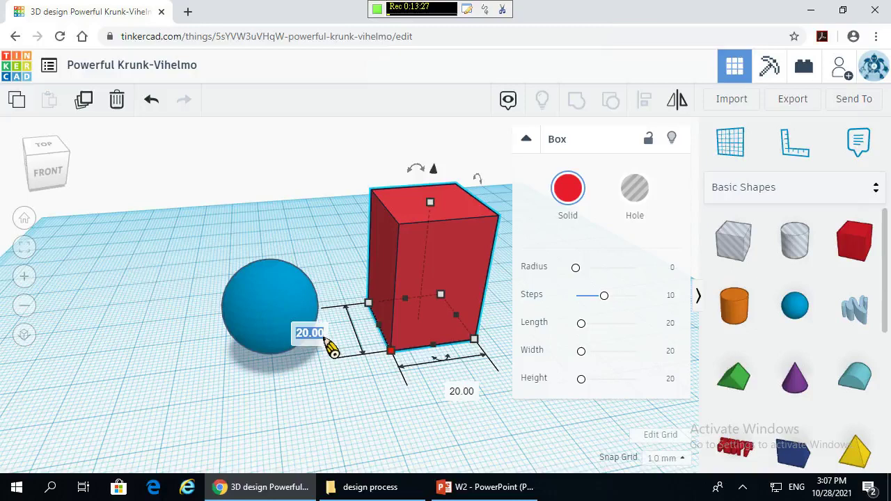
{"action": "type", "text": "35"}
{"action": "key", "text": "Return"}
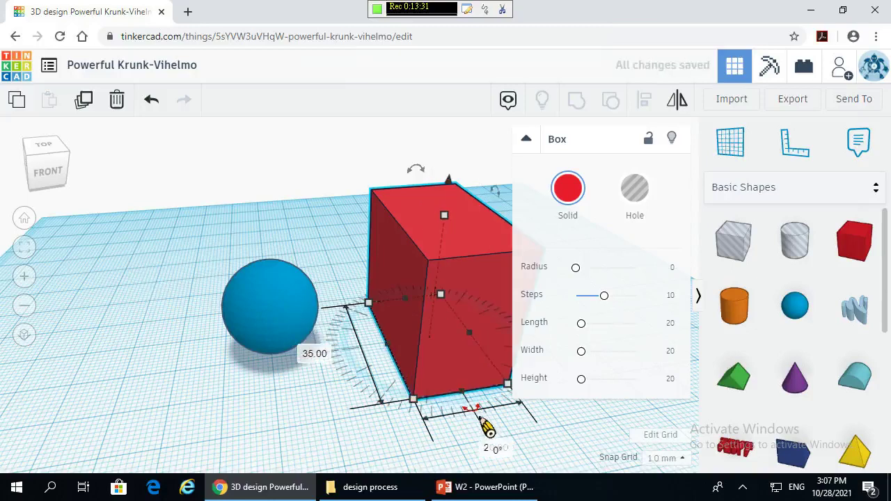
{"action": "left_click", "coordinate": [495, 447]}
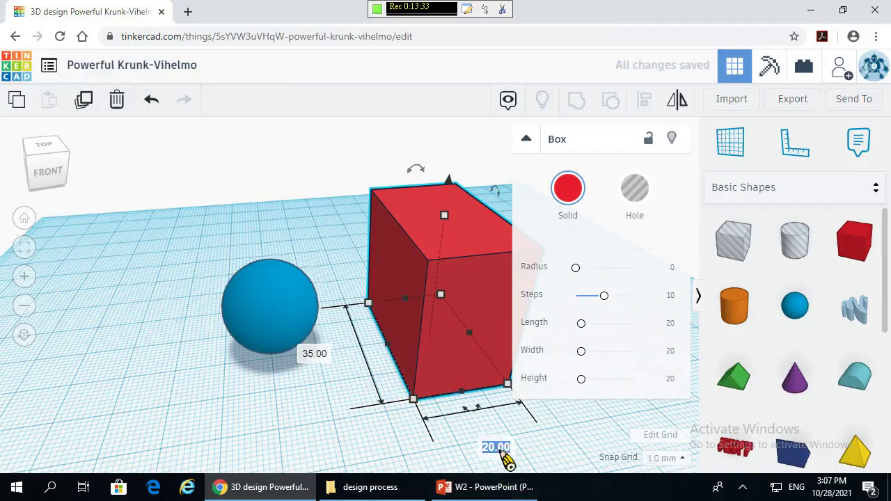
{"action": "type", "text": "15"}
{"action": "key", "text": "Return"}
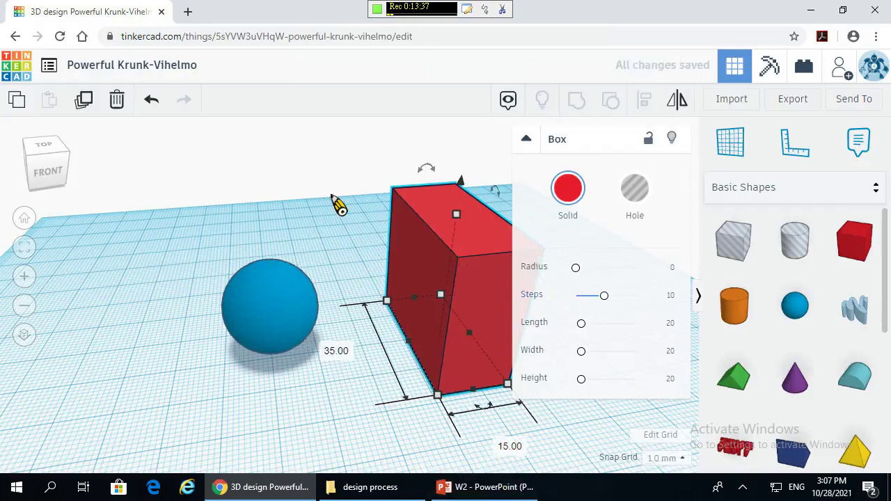
- Stretch the box's footprint from its corner handle to about 47 by 16 mm
{"action": "right_click_drag", "start_coordinate": [338, 205], "coordinate": [225, 211]}
{"action": "scroll", "coordinate": [235, 335], "scroll_direction": "down", "scroll_amount": 2}
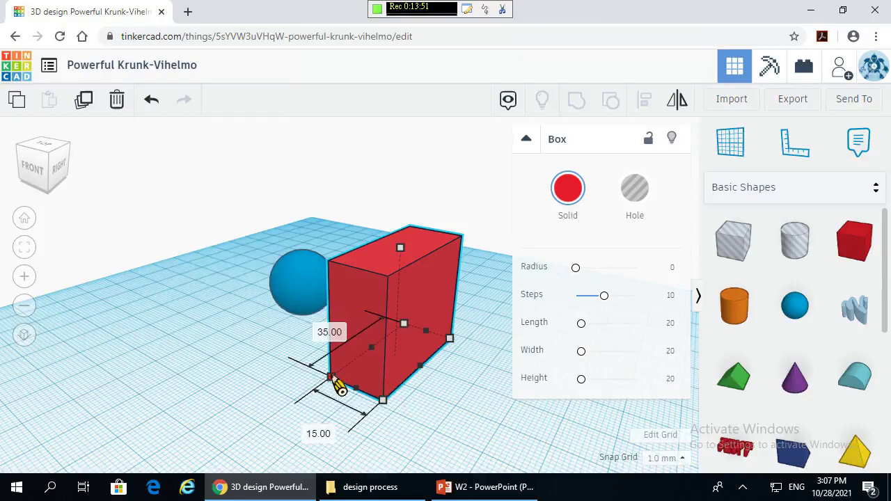
{"action": "left_click_drag", "start_coordinate": [333, 380], "coordinate": [164, 284]}
{"action": "left_click_drag", "start_coordinate": [267, 293], "coordinate": [301, 327]}
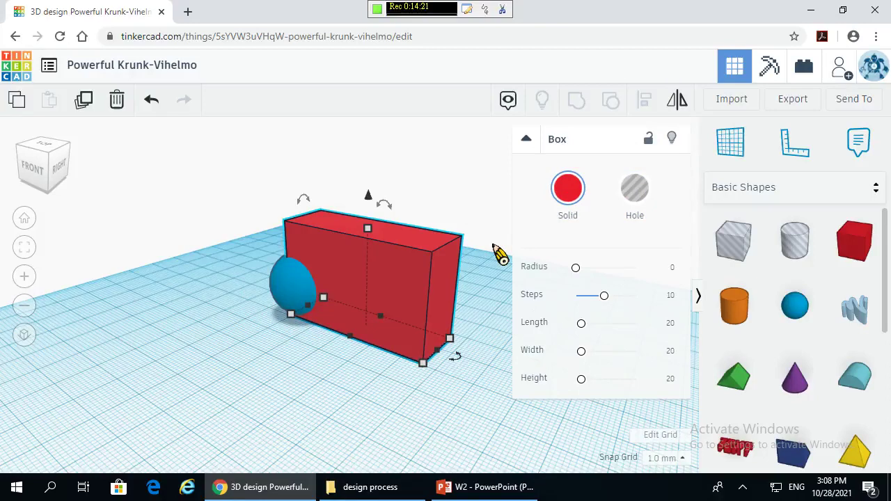
- Undo the last three changes to the red box
{"action": "key", "text": "ctrl+z"}
{"action": "key", "text": "ctrl+z"}
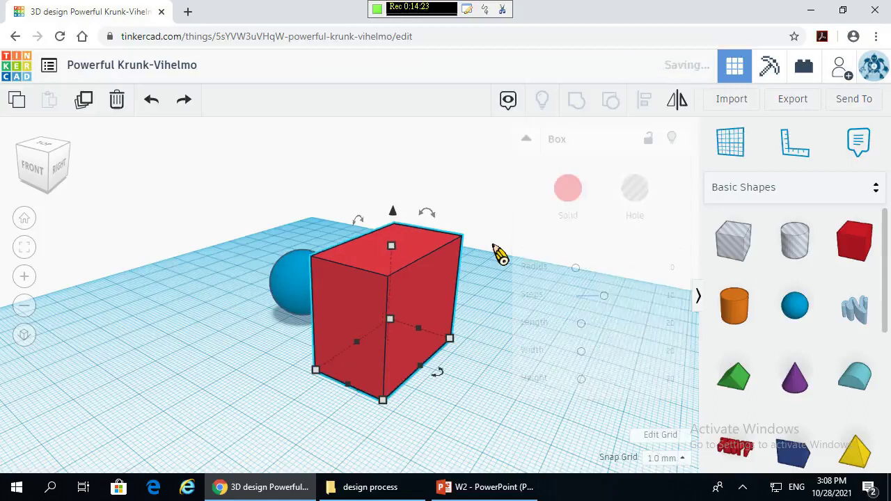
{"action": "key", "text": "ctrl+z"}
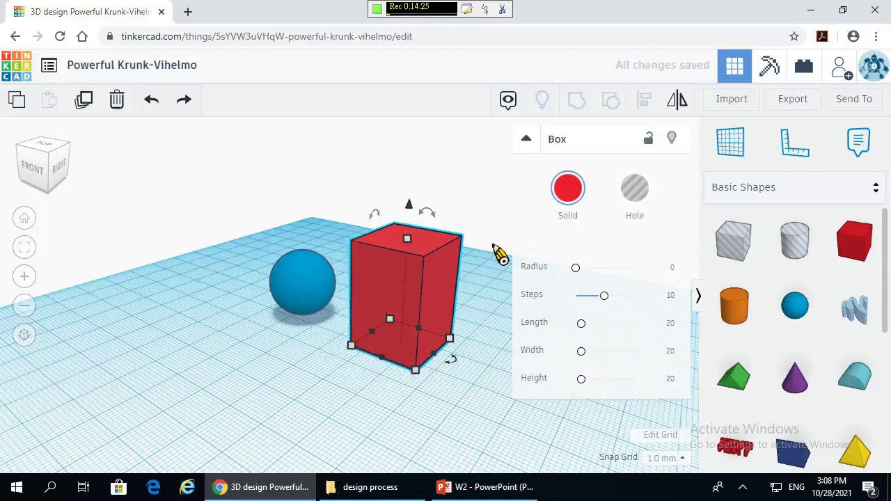
{"action": "key", "text": "ctrl+z"}
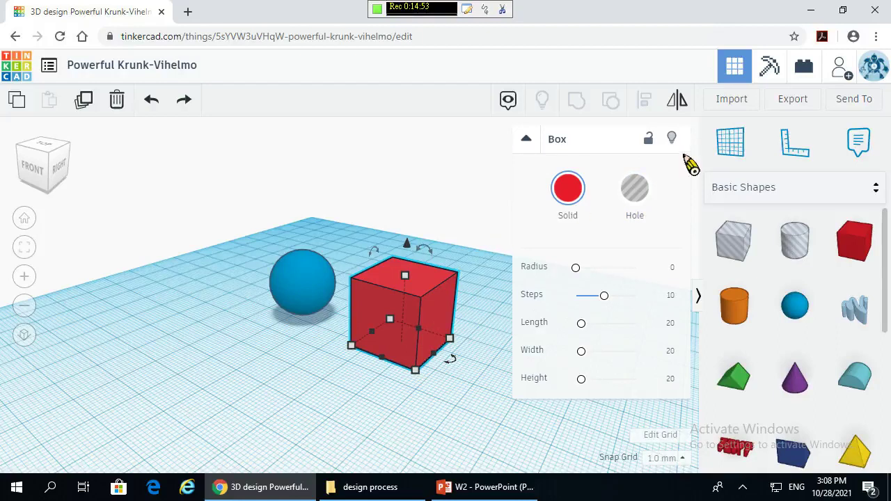
{"action": "left_click", "coordinate": [456, 348]}
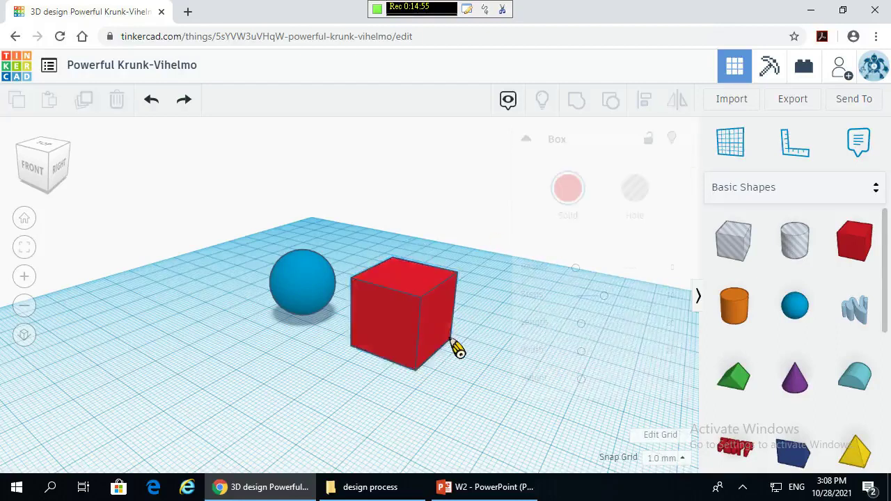
{"action": "left_click", "coordinate": [413, 336]}
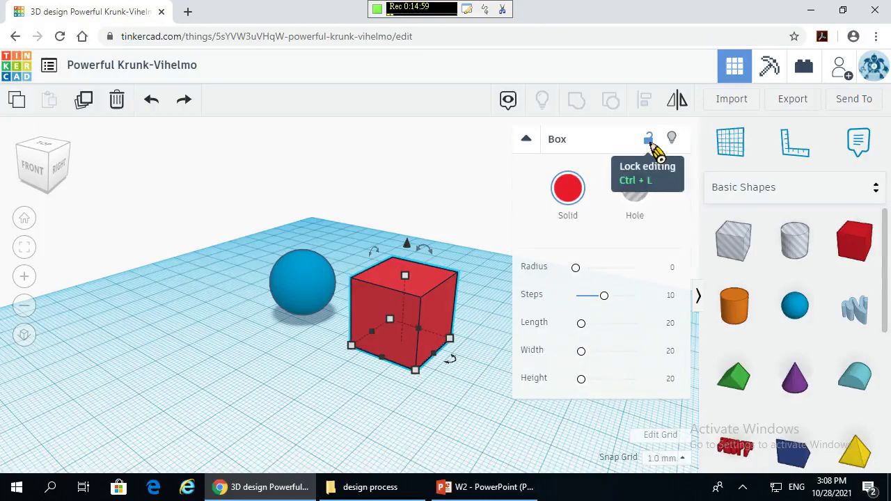
{"action": "left_click", "coordinate": [649, 141]}
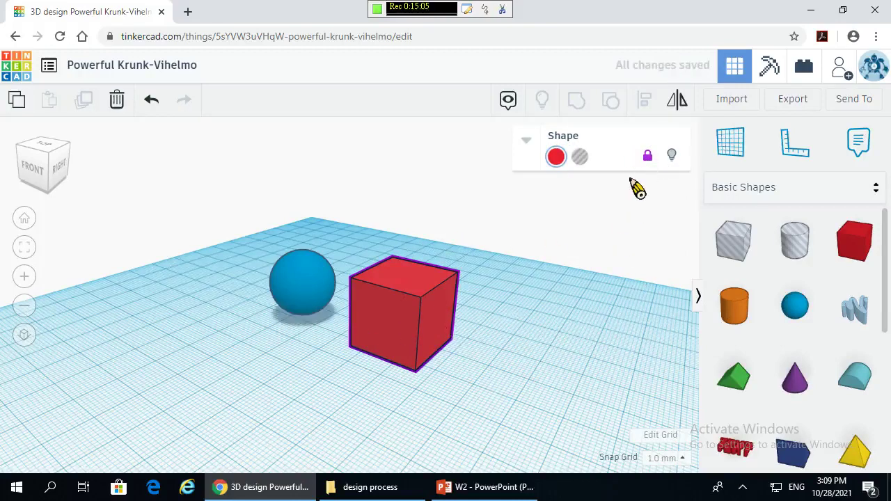
{"action": "left_click", "coordinate": [647, 156]}
{"action": "left_click", "coordinate": [473, 311]}
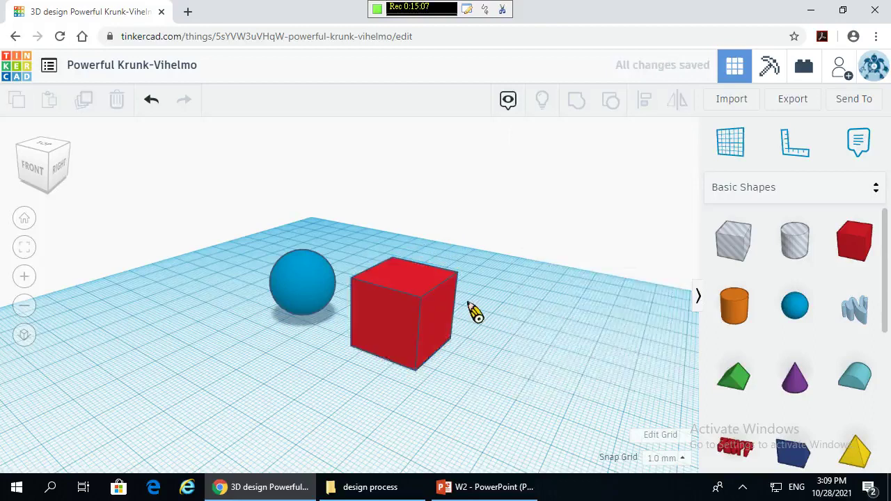
{"action": "left_click", "coordinate": [449, 324]}
{"action": "mouse_move", "coordinate": [418, 374]}
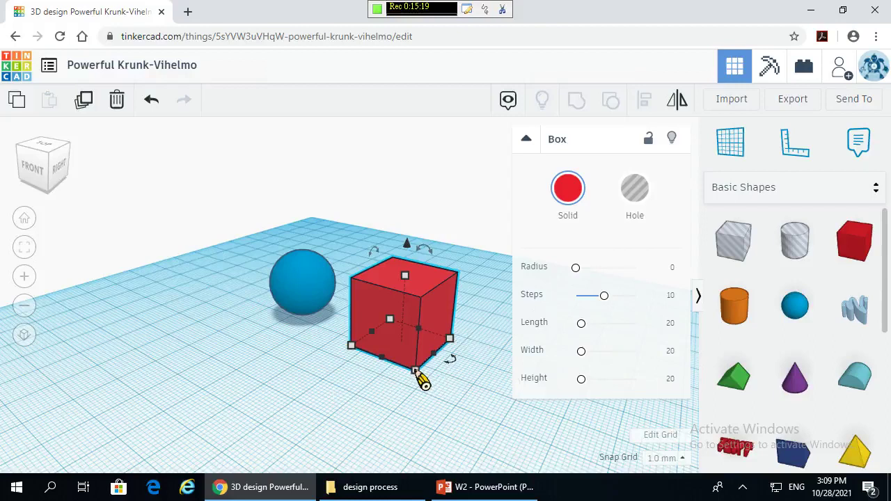
- Enlarge the red box's footprint to 33 by 33 using its corner handles
{"action": "left_click_drag", "start_coordinate": [415, 372], "coordinate": [434, 380]}
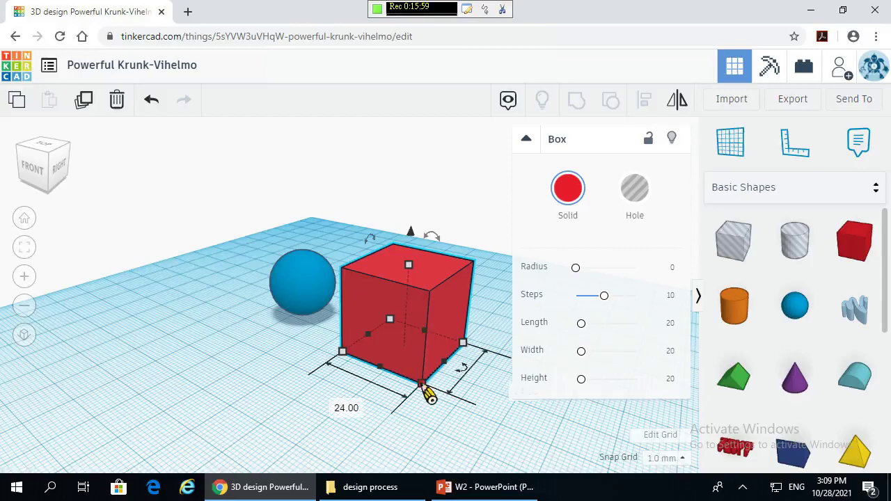
{"action": "left_click_drag", "start_coordinate": [422, 383], "coordinate": [439, 400]}
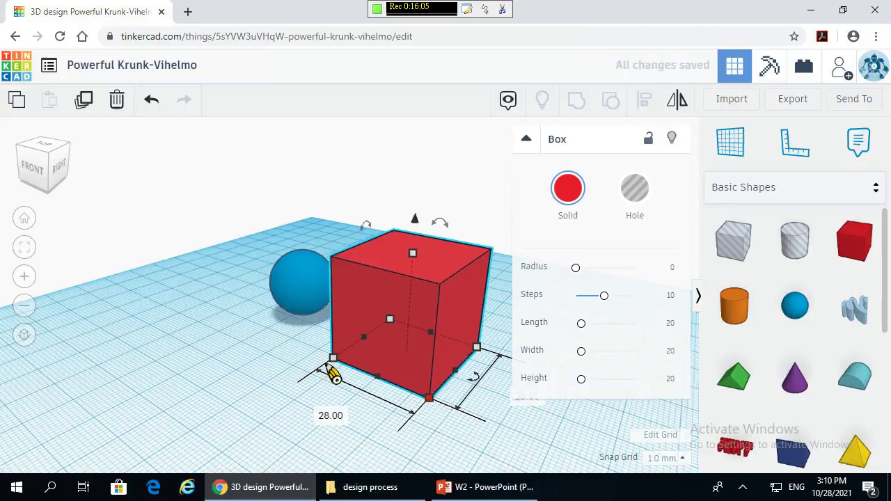
{"action": "left_click_drag", "start_coordinate": [334, 362], "coordinate": [399, 313]}
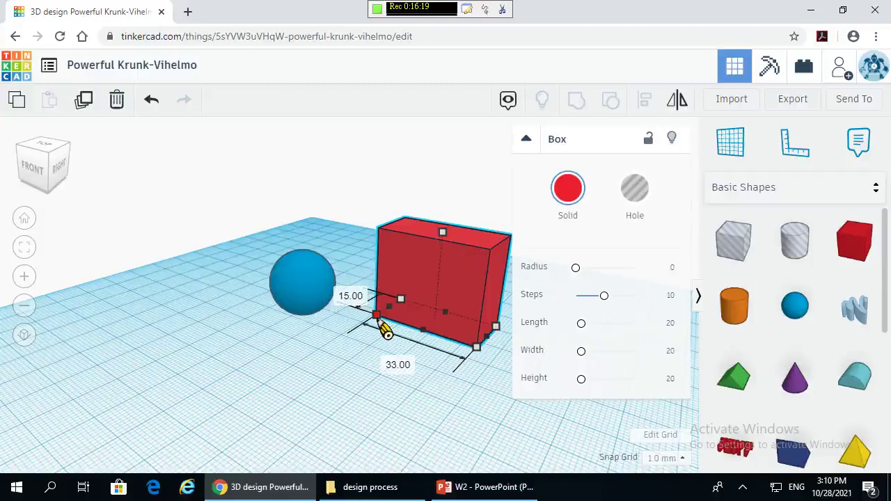
{"action": "left_click_drag", "start_coordinate": [388, 332], "coordinate": [349, 353]}
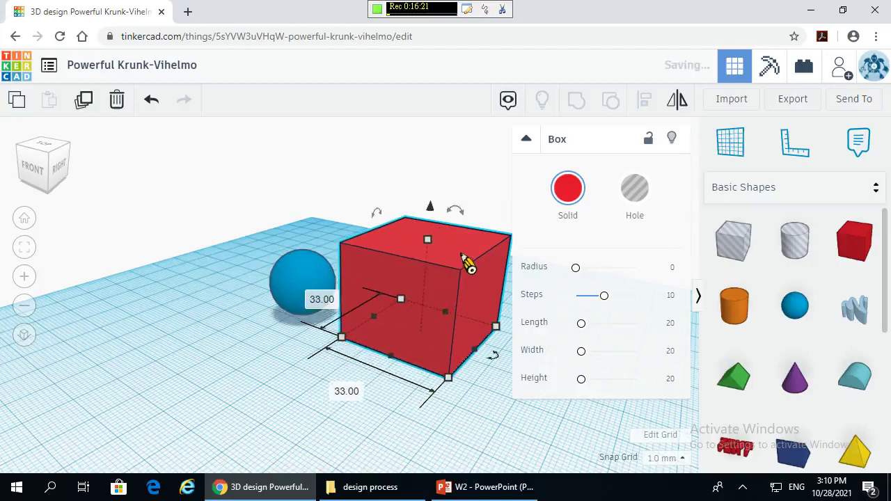
{"action": "right_click_drag", "start_coordinate": [155, 350], "coordinate": [260, 313]}
{"action": "right_click_drag", "start_coordinate": [267, 355], "coordinate": [460, 369]}
{"action": "right_click_drag", "start_coordinate": [716, 344], "coordinate": [276, 377]}
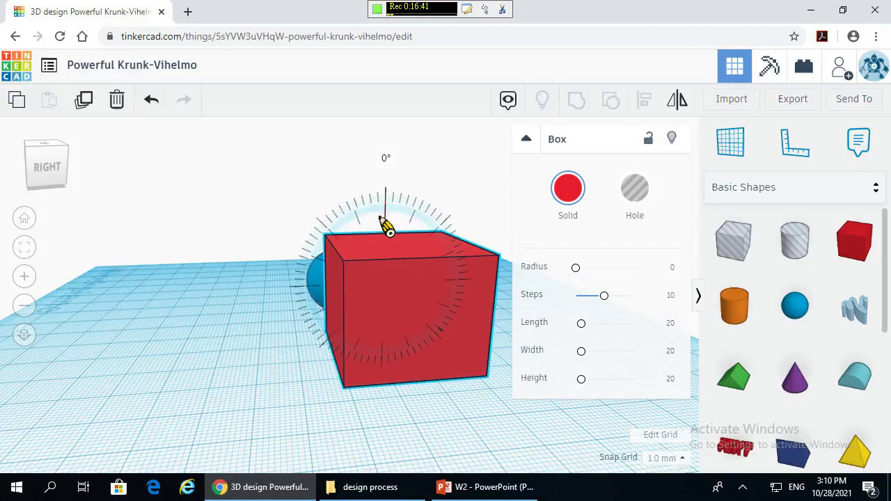
- Rotate the red box 30° onto one edge and deselect it
{"action": "left_click_drag", "start_coordinate": [387, 226], "coordinate": [388, 225]}
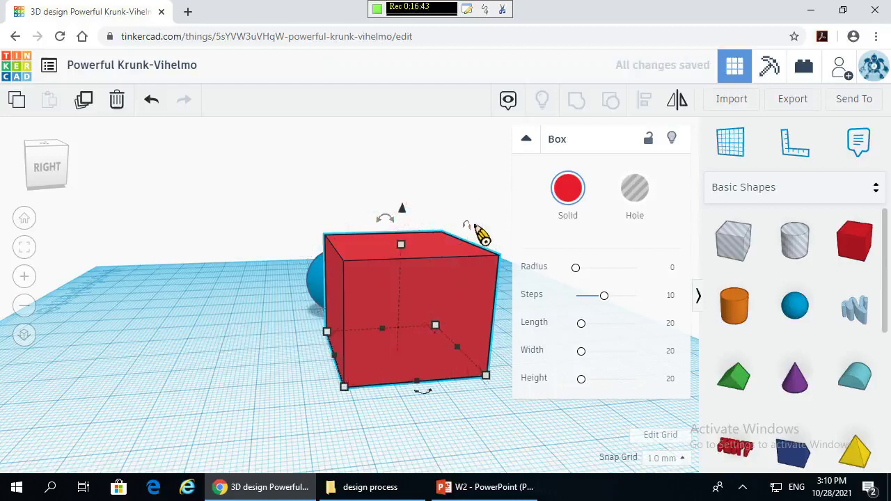
{"action": "right_click_drag", "start_coordinate": [248, 333], "coordinate": [532, 235]}
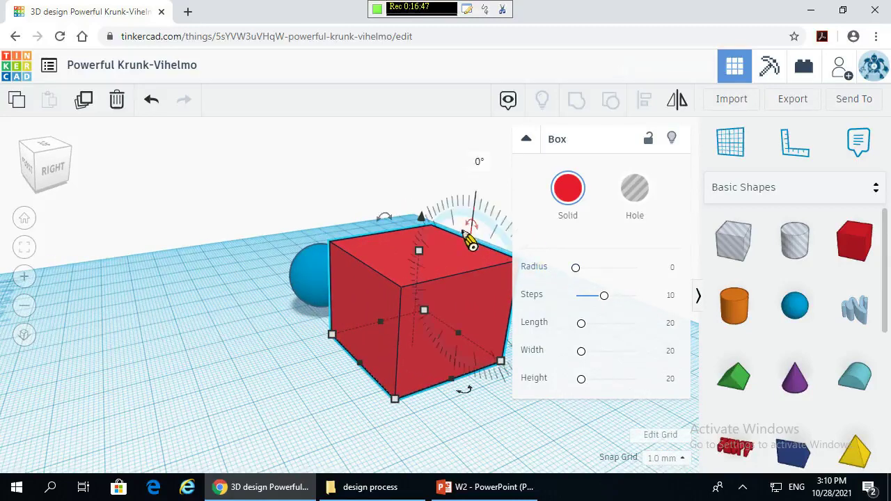
{"action": "right_click_drag", "start_coordinate": [264, 311], "coordinate": [366, 230]}
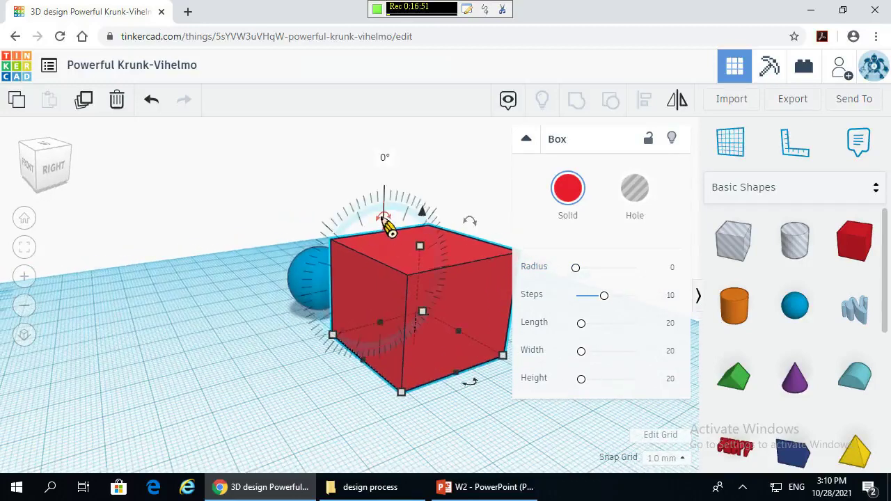
{"action": "left_click_drag", "start_coordinate": [387, 234], "coordinate": [367, 235]}
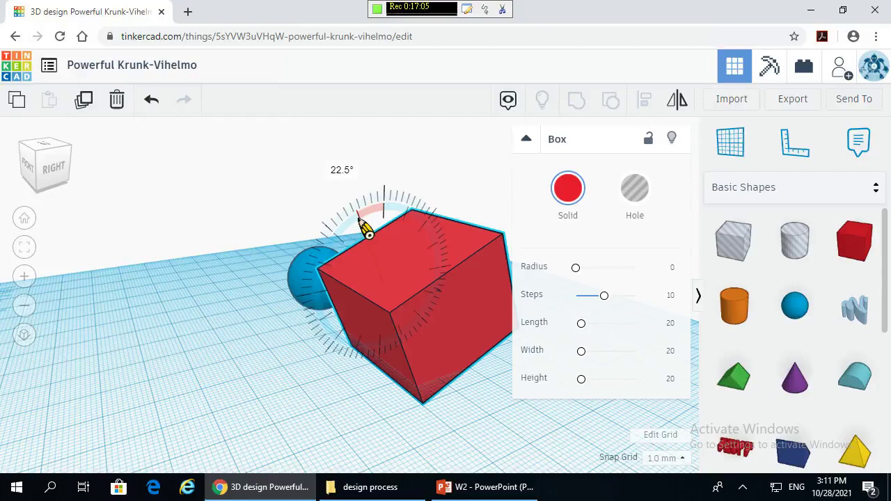
{"action": "left_click_drag", "start_coordinate": [369, 234], "coordinate": [355, 257]}
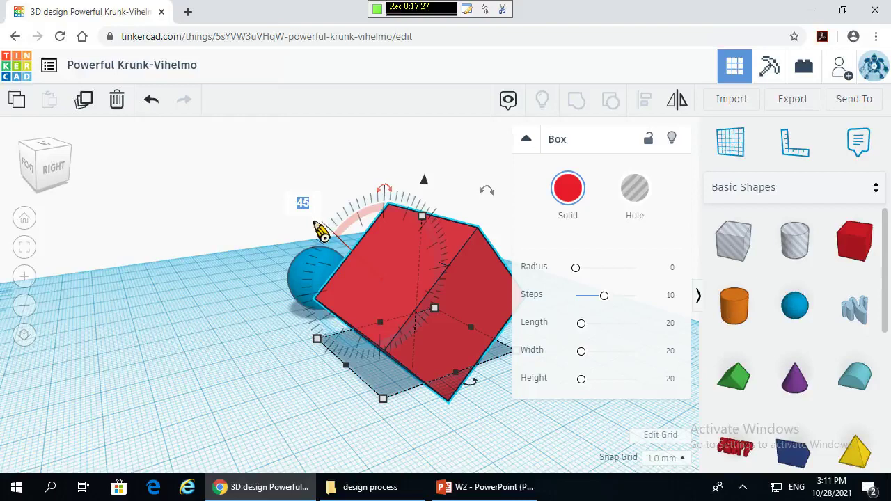
{"action": "key", "text": "Return"}
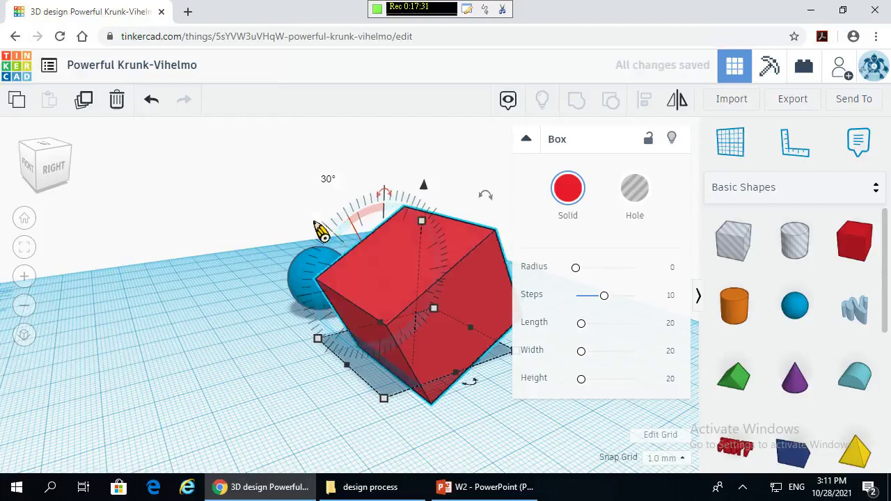
{"action": "left_click", "coordinate": [247, 191]}
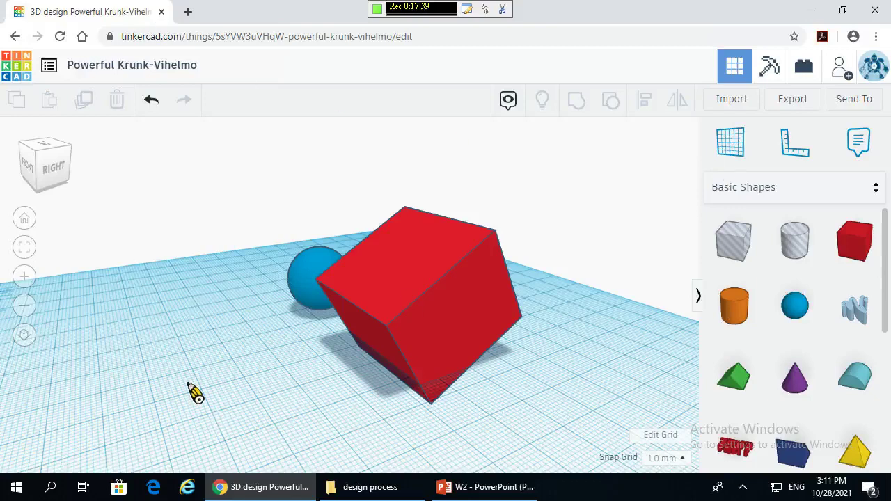
- Select the red box and shift it vertically and across the workplane
{"action": "right_click_drag", "start_coordinate": [193, 394], "coordinate": [405, 406]}
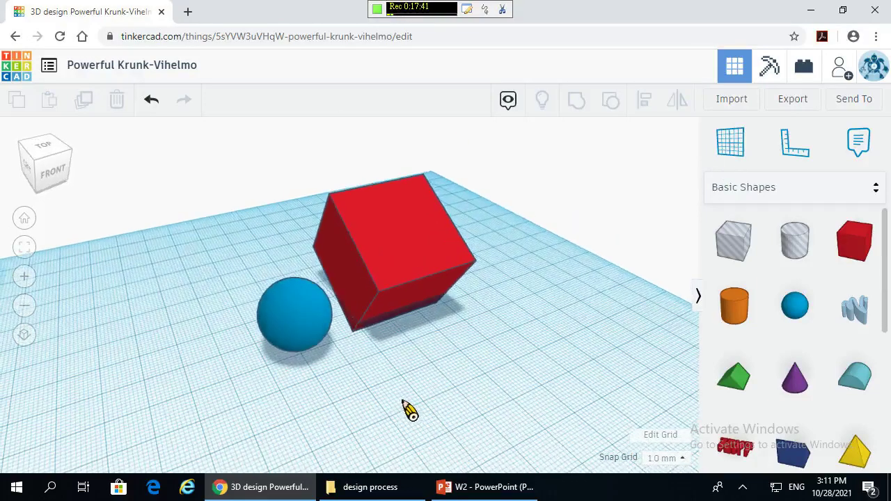
{"action": "left_click", "coordinate": [403, 229]}
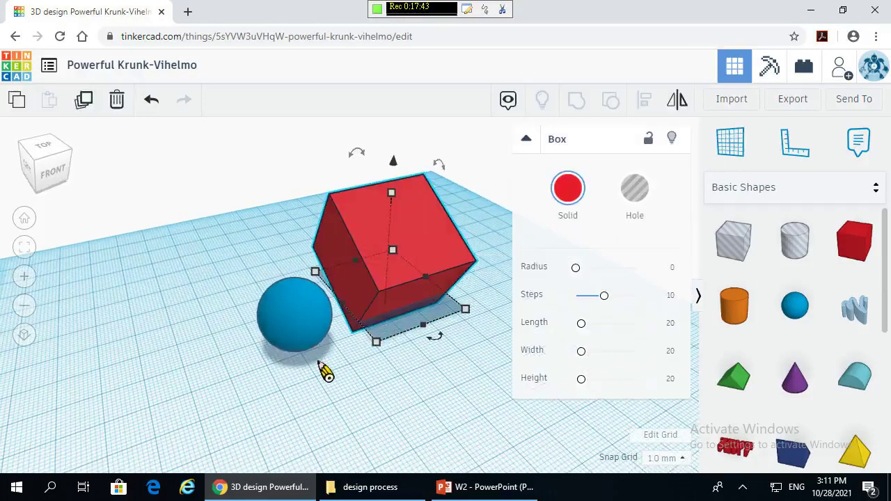
{"action": "right_click_drag", "start_coordinate": [350, 374], "coordinate": [376, 372]}
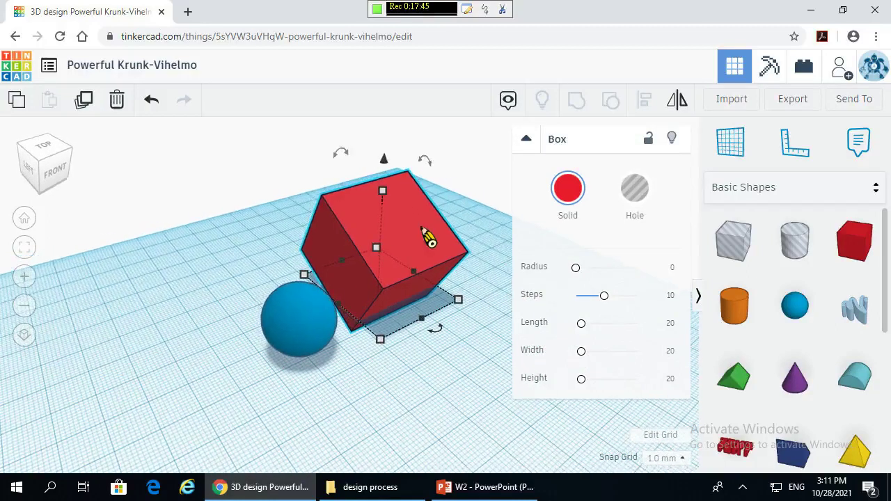
{"action": "left_click_drag", "start_coordinate": [387, 161], "coordinate": [413, 199]}
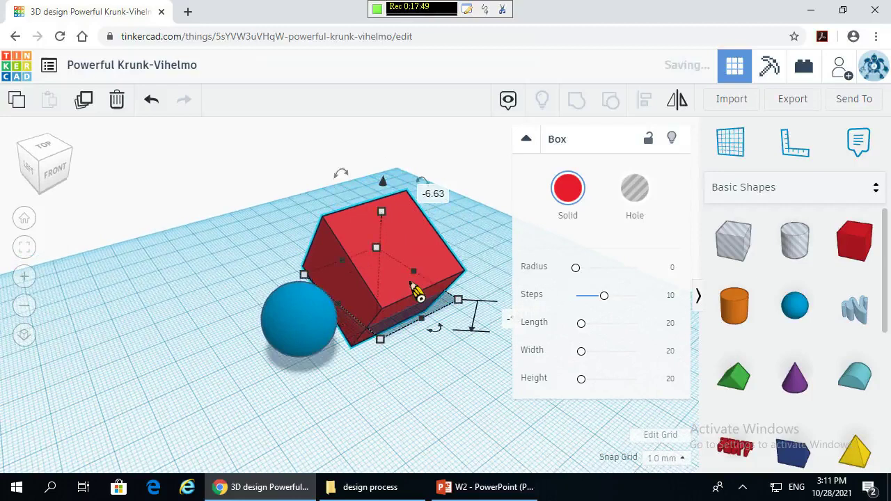
{"action": "left_click_drag", "start_coordinate": [406, 276], "coordinate": [418, 263]}
- Make the box 60 tall, resize its footprint to about 49 by 36, and try rounding edges
{"action": "right_click_drag", "start_coordinate": [423, 367], "coordinate": [417, 314]}
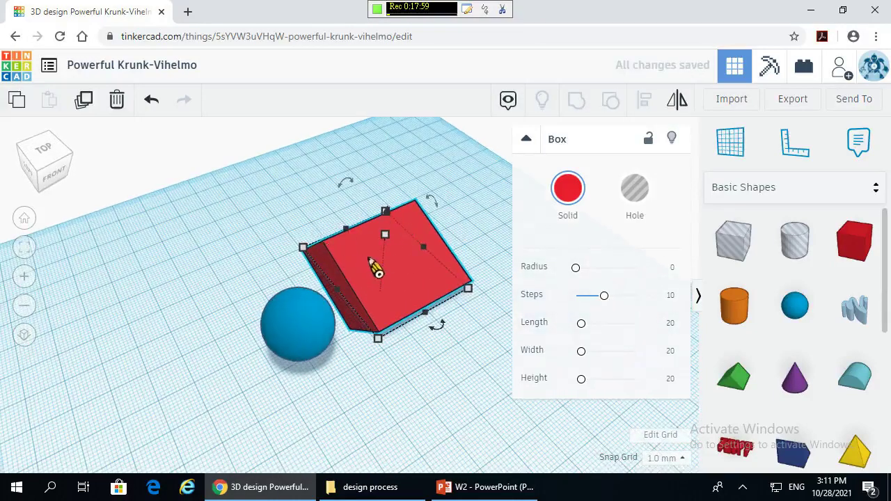
{"action": "left_click_drag", "start_coordinate": [387, 235], "coordinate": [394, 146]}
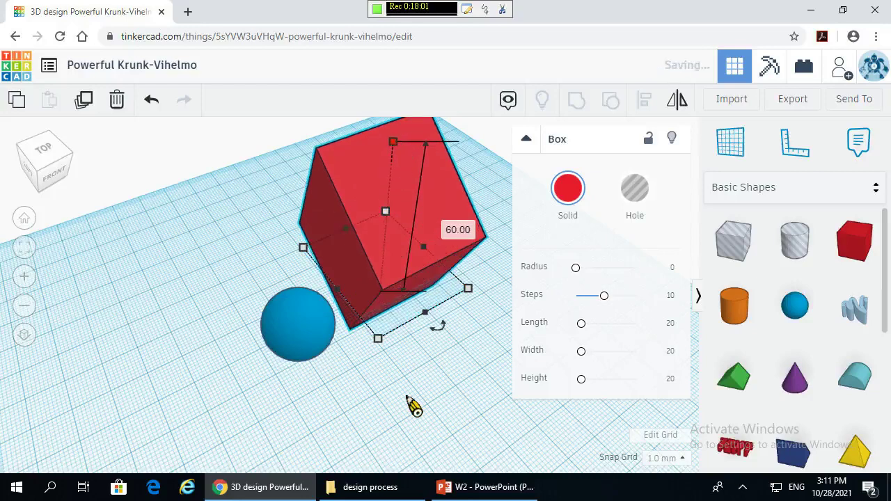
{"action": "right_click_drag", "start_coordinate": [416, 364], "coordinate": [469, 298]}
{"action": "left_click_drag", "start_coordinate": [469, 298], "coordinate": [480, 306]}
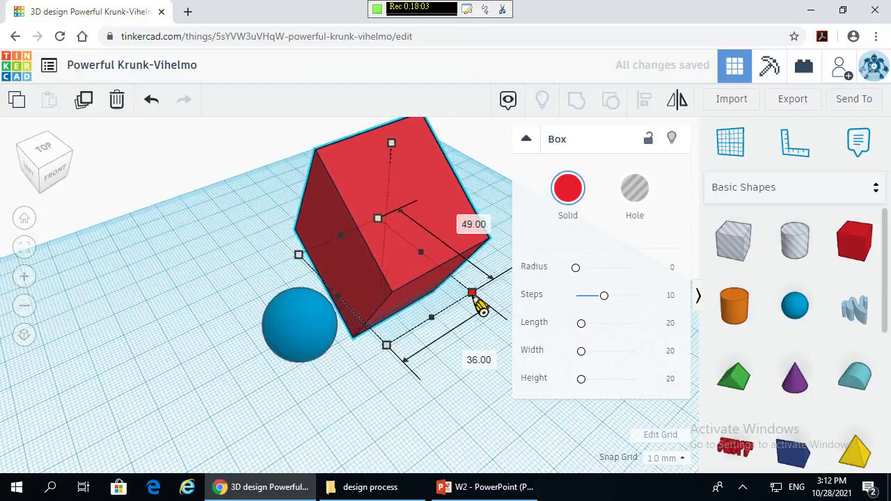
{"action": "left_click_drag", "start_coordinate": [402, 352], "coordinate": [450, 354]}
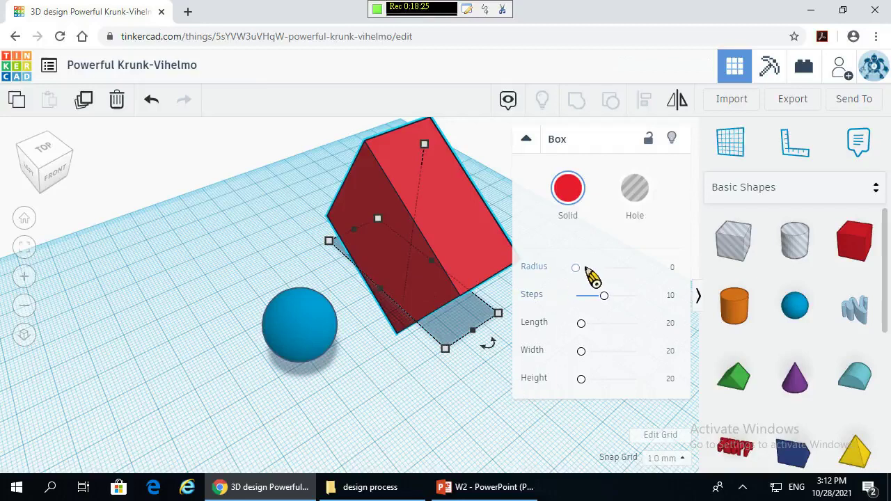
{"action": "mouse_move", "coordinate": [576, 268]}
{"action": "left_mouse_down"}
{"action": "mouse_move", "coordinate": [603, 269]}
{"action": "mouse_move", "coordinate": [575, 277]}
{"action": "left_mouse_up"}
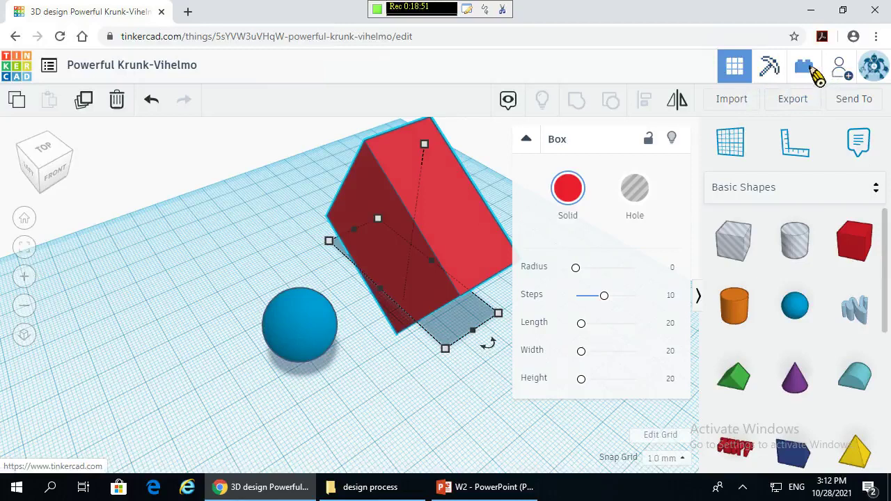
- Preview the design as voxel blocks at medium and finer resolution, then as LEGO bricks
{"action": "left_click", "coordinate": [769, 67]}
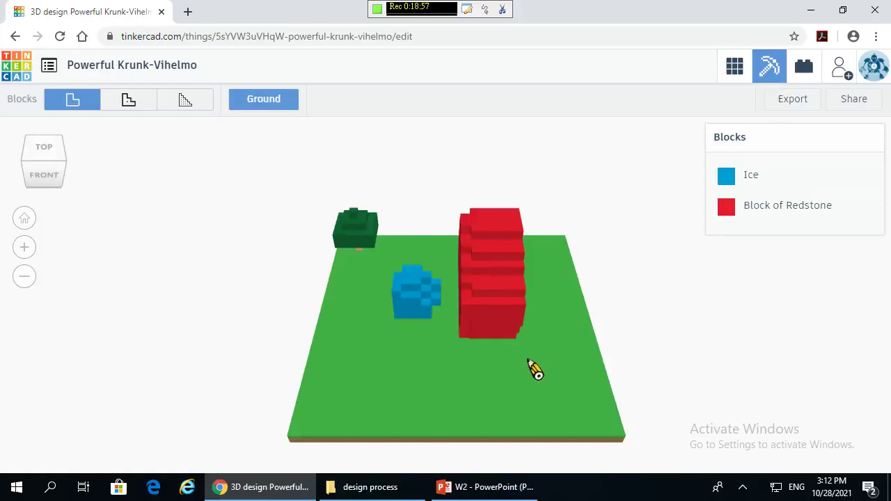
{"action": "right_click_drag", "start_coordinate": [533, 368], "coordinate": [623, 346]}
{"action": "left_click", "coordinate": [144, 105]}
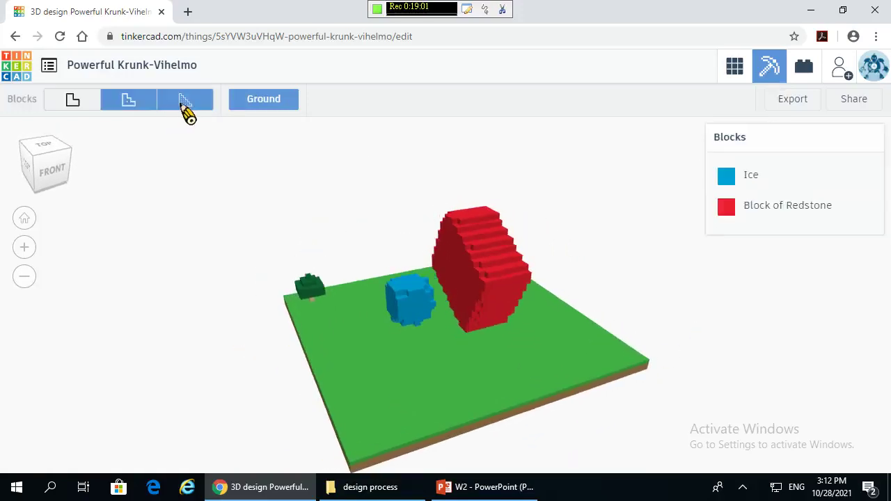
{"action": "left_click", "coordinate": [182, 104]}
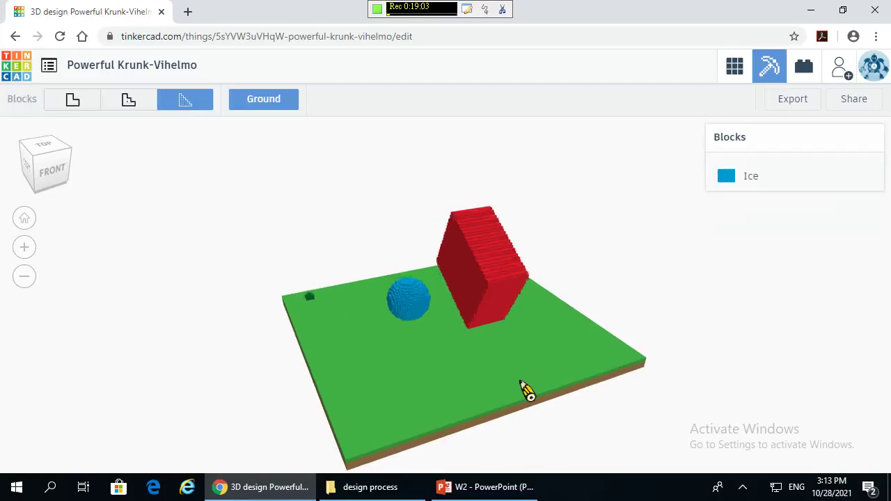
{"action": "right_click_drag", "start_coordinate": [515, 388], "coordinate": [487, 362]}
{"action": "left_click", "coordinate": [804, 70]}
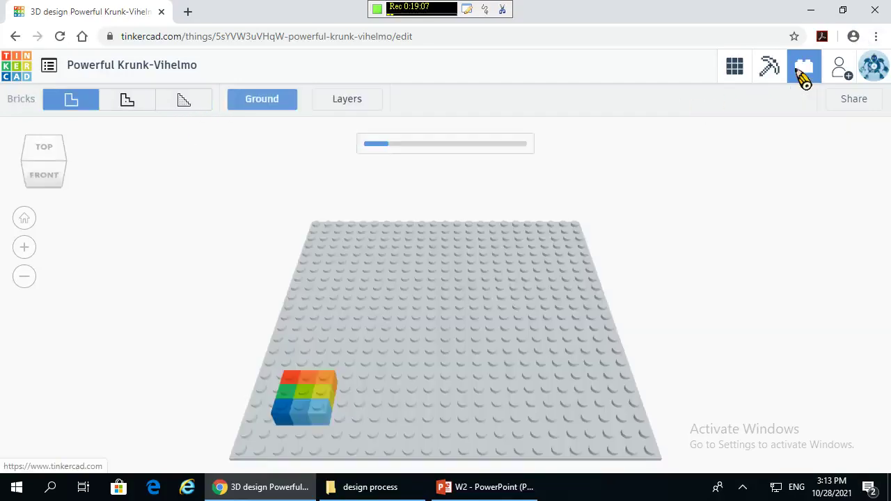
{"action": "right_click_drag", "start_coordinate": [432, 354], "coordinate": [529, 349]}
- Return to the 3D Design editor and select the red box to edit its shape
{"action": "left_click", "coordinate": [736, 69]}
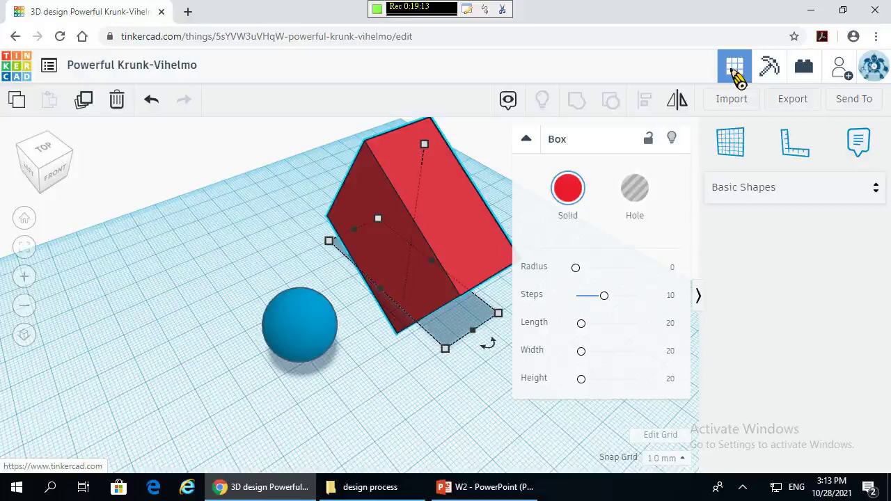
{"action": "left_click", "coordinate": [423, 415]}
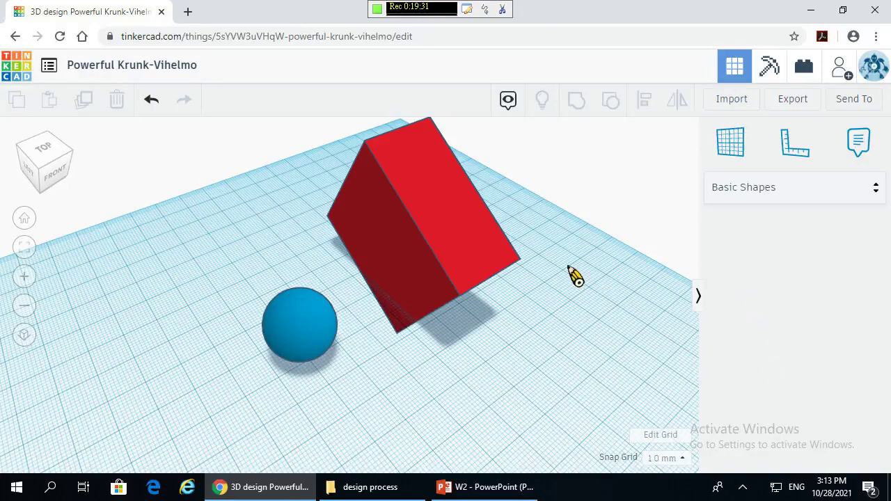
{"action": "left_click", "coordinate": [477, 215]}
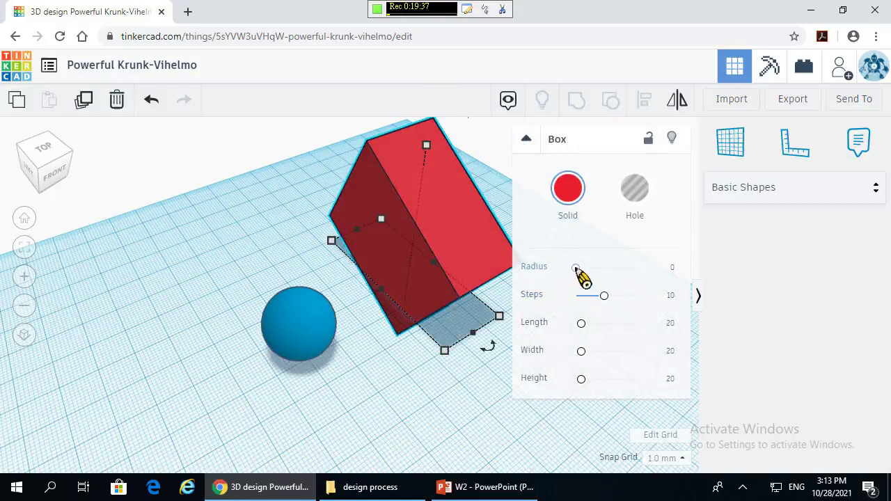
{"action": "mouse_move", "coordinate": [577, 269]}
{"action": "left_mouse_down"}
{"action": "mouse_move", "coordinate": [595, 272]}
{"action": "mouse_move", "coordinate": [575, 270]}
{"action": "left_mouse_up"}
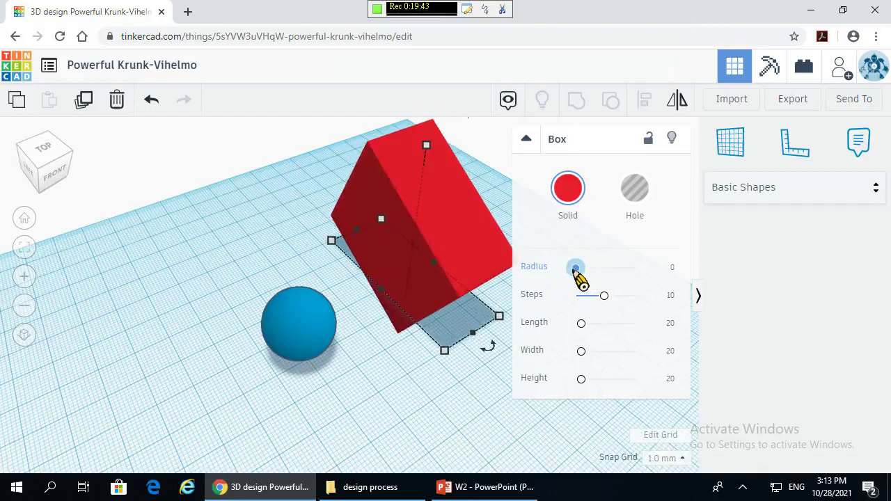
- Round the red box's edges by raising its Radius to 5.86
{"action": "left_click_drag", "start_coordinate": [576, 270], "coordinate": [585, 271]}
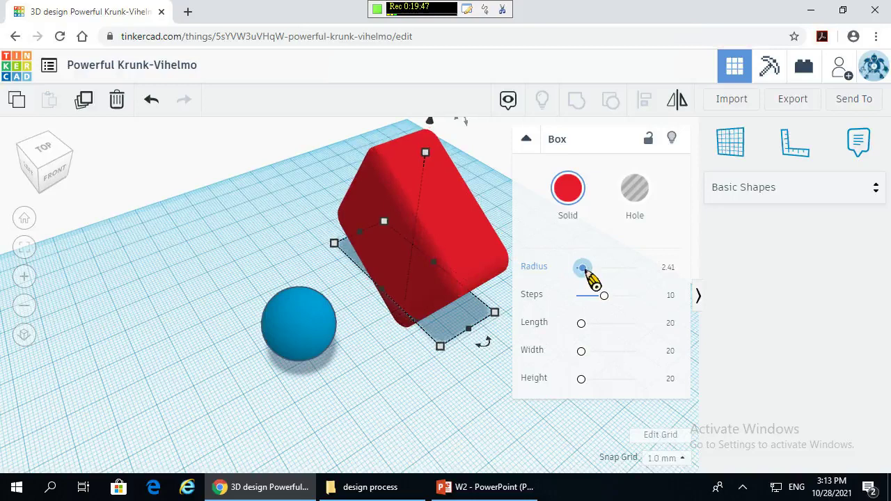
{"action": "mouse_move", "coordinate": [586, 273]}
{"action": "left_mouse_down"}
{"action": "mouse_move", "coordinate": [611, 280]}
{"action": "mouse_move", "coordinate": [600, 277]}
{"action": "left_mouse_up"}
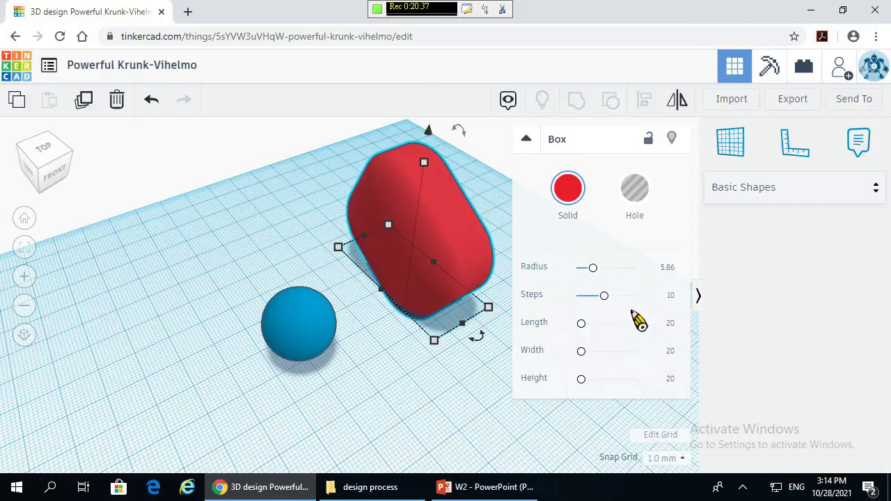
- Try different rounding Steps values on the red box, such as 7, 9 and 17
{"action": "left_click_drag", "start_coordinate": [604, 296], "coordinate": [610, 313]}
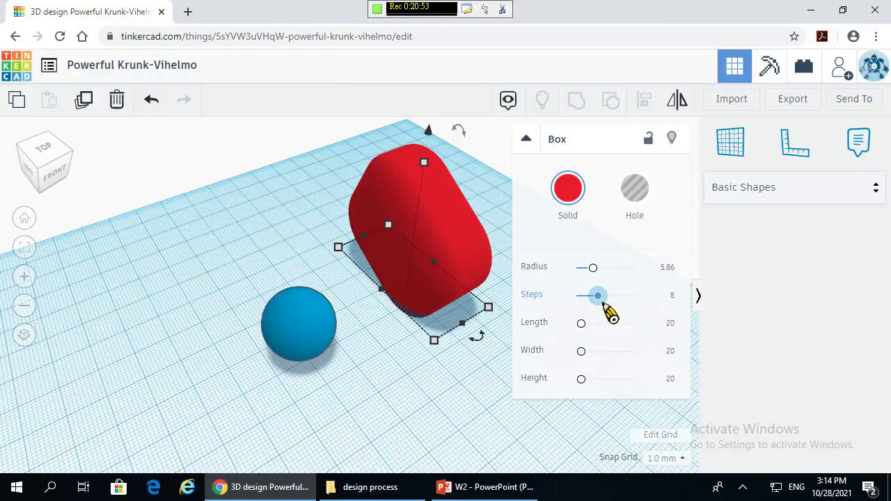
{"action": "left_click_drag", "start_coordinate": [610, 313], "coordinate": [607, 313]}
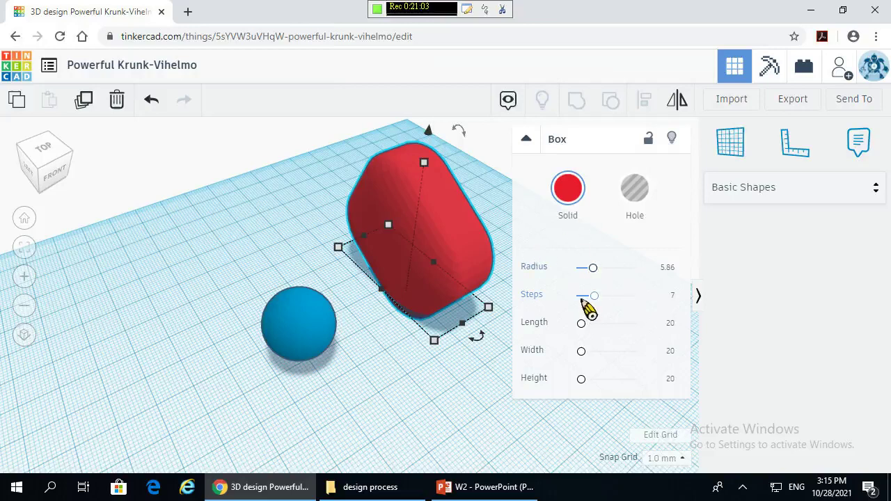
{"action": "left_click_drag", "start_coordinate": [589, 304], "coordinate": [716, 328]}
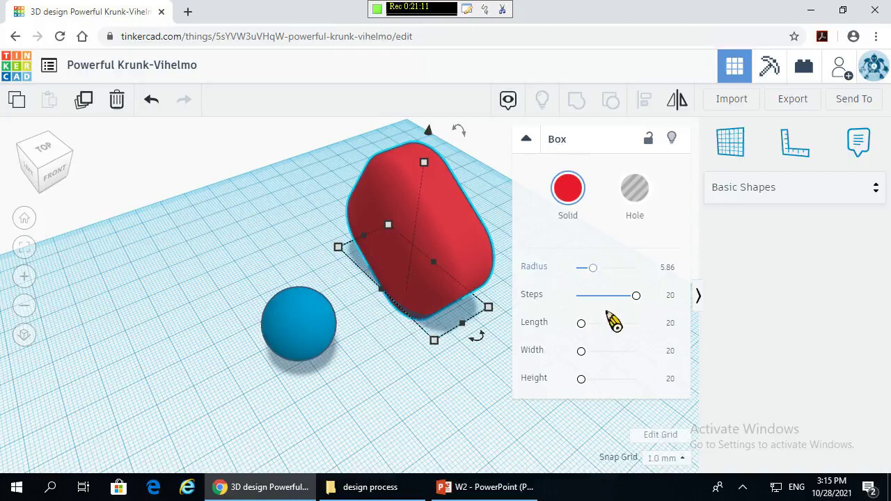
{"action": "left_click_drag", "start_coordinate": [640, 301], "coordinate": [598, 312]}
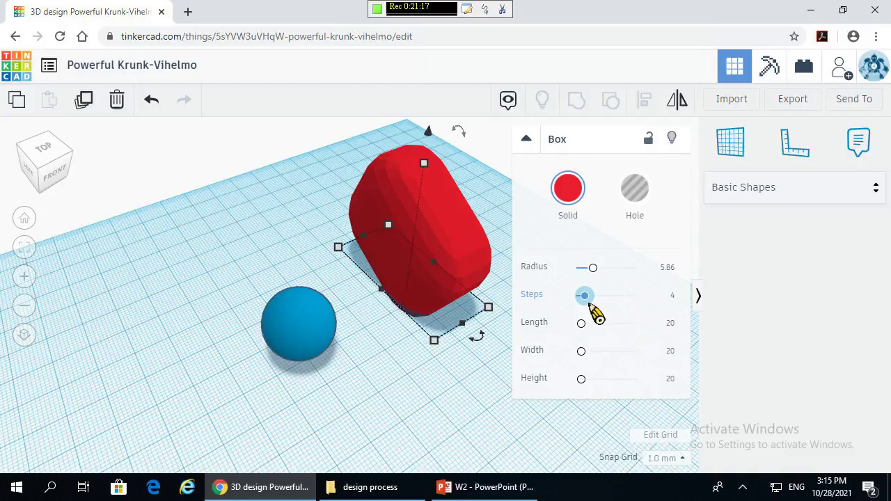
{"action": "mouse_move", "coordinate": [591, 307]}
{"action": "left_mouse_down"}
{"action": "mouse_move", "coordinate": [578, 307]}
{"action": "mouse_move", "coordinate": [586, 313]}
{"action": "left_mouse_up"}
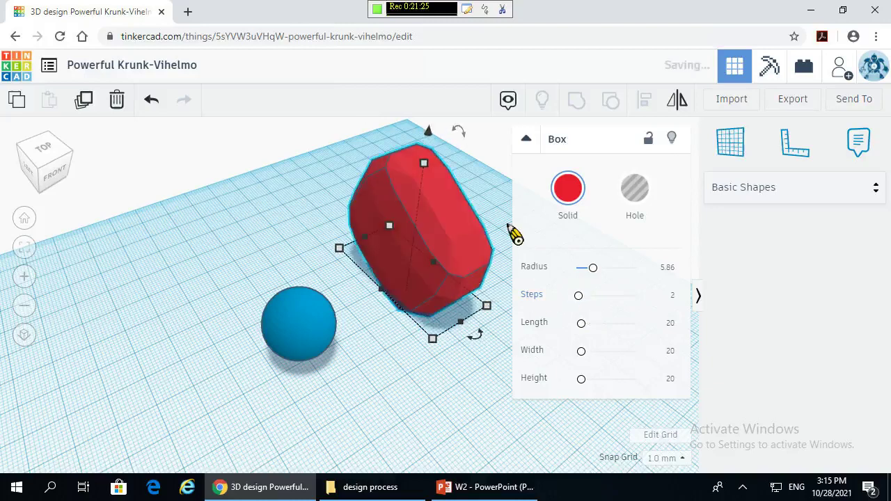
- Reselect the box and adjust its Steps up to 20, then back down to 8
{"action": "left_click", "coordinate": [400, 362]}
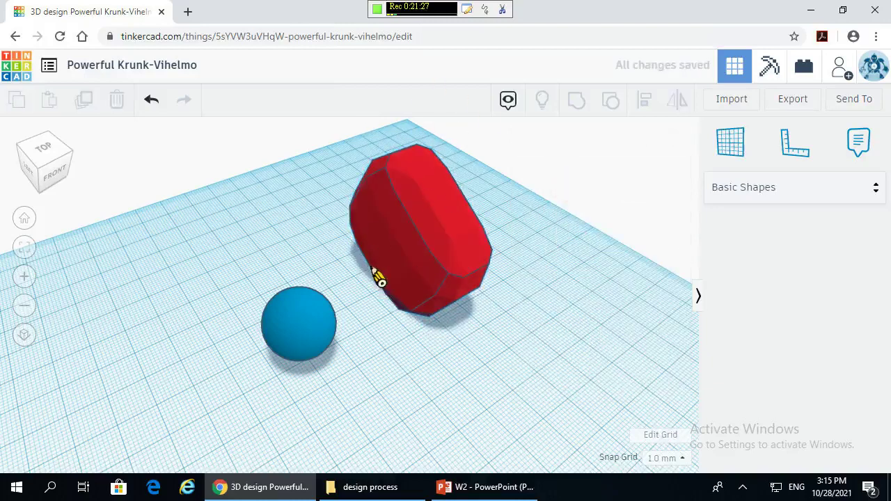
{"action": "left_click", "coordinate": [420, 233]}
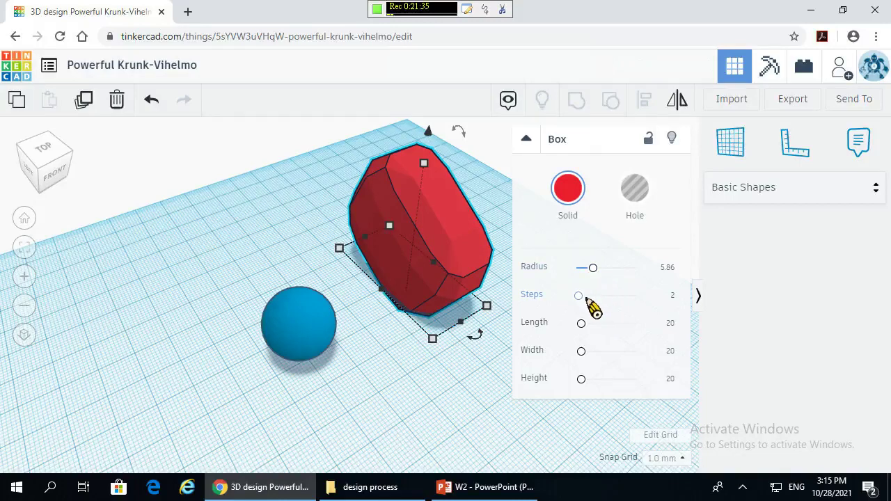
{"action": "left_click_drag", "start_coordinate": [585, 298], "coordinate": [610, 305]}
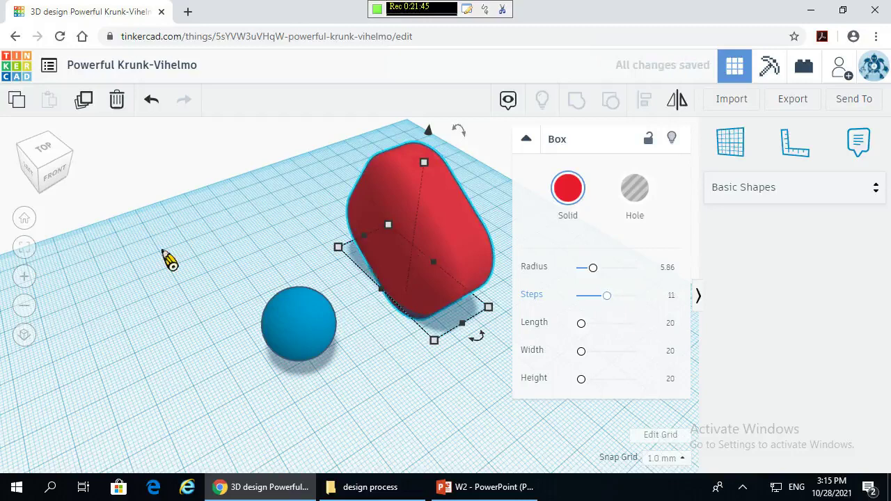
{"action": "left_click_drag", "start_coordinate": [607, 296], "coordinate": [686, 314]}
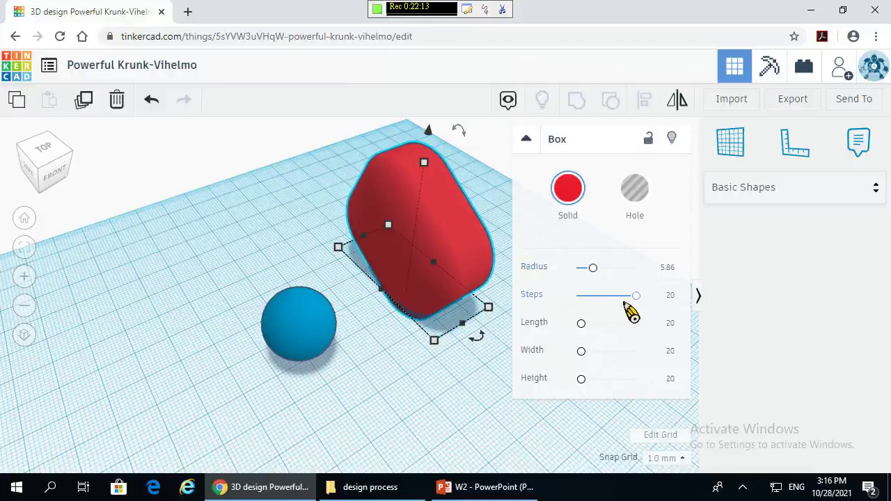
{"action": "left_click_drag", "start_coordinate": [637, 296], "coordinate": [609, 302]}
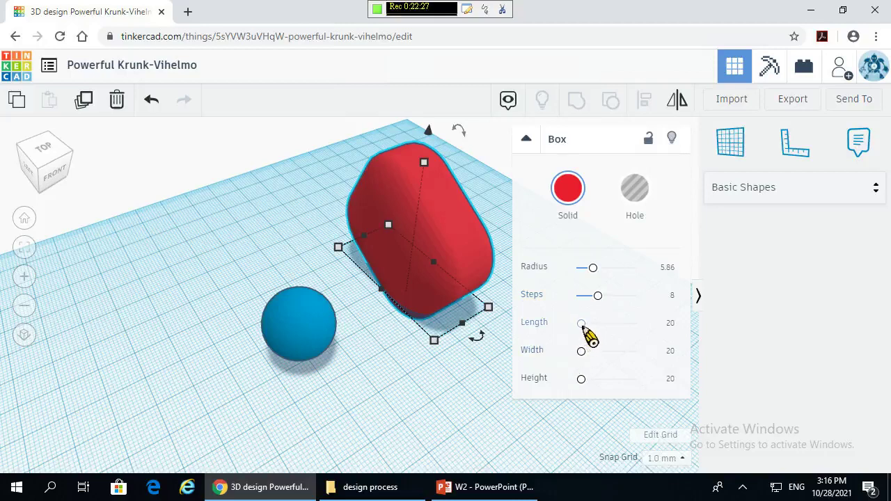
{"action": "left_click", "coordinate": [583, 324]}
- Enlarge the rounded box to 26.52 × 33.42 × 23.08 mm and rotate it, tilting it -22.5°
{"action": "left_click_drag", "start_coordinate": [588, 334], "coordinate": [597, 383]}
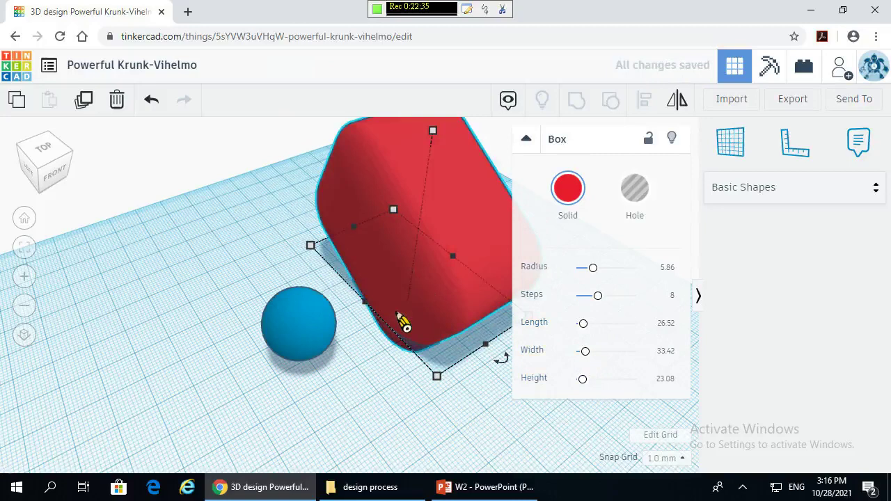
{"action": "scroll", "coordinate": [342, 354], "scroll_direction": "down", "scroll_amount": 3}
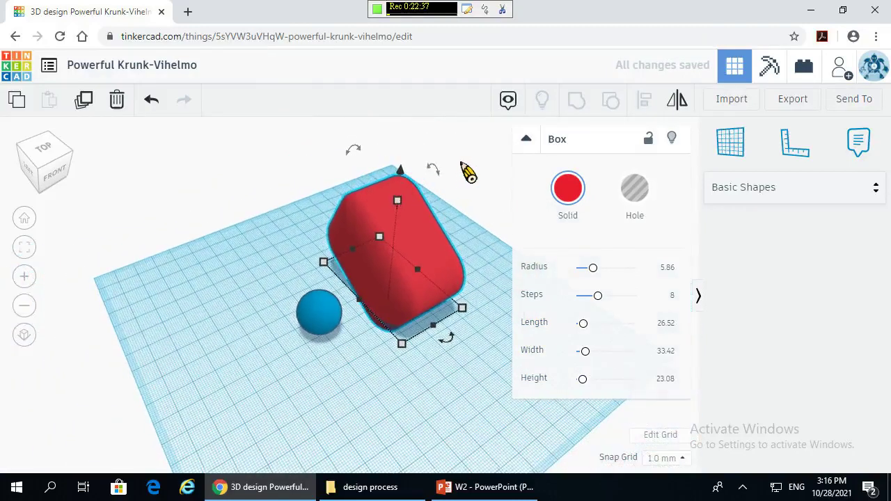
{"action": "left_click_drag", "start_coordinate": [446, 180], "coordinate": [425, 175]}
{"action": "right_click_drag", "start_coordinate": [265, 423], "coordinate": [285, 384]}
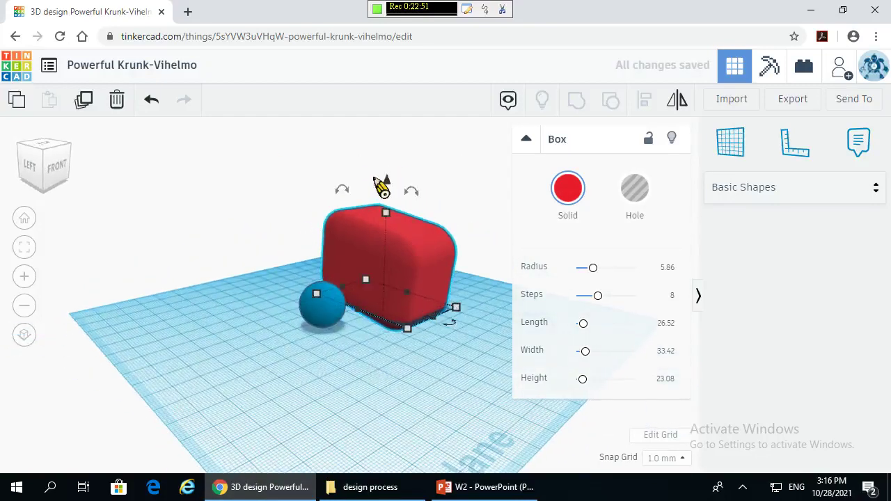
{"action": "left_click_drag", "start_coordinate": [422, 200], "coordinate": [391, 147]}
- Delete the rounded box and place a fresh 20 mm Basic Shapes box beside the sphere
{"action": "key", "text": "Delete"}
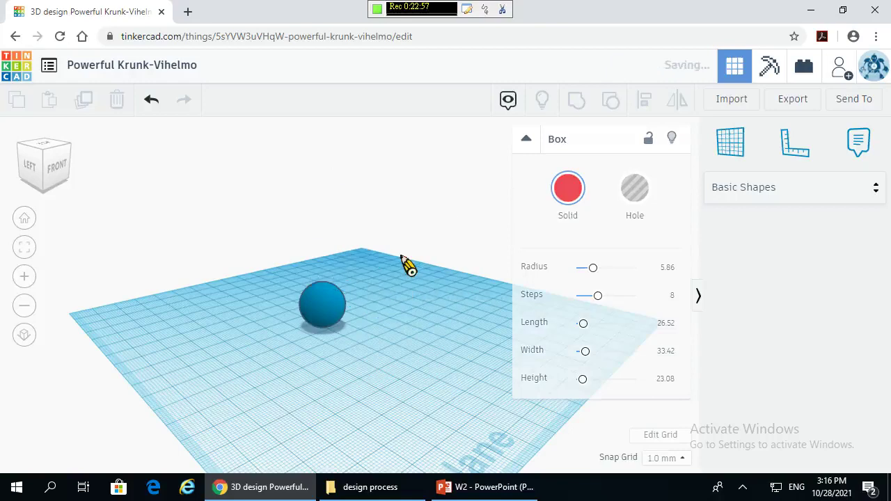
{"action": "right_click_drag", "start_coordinate": [541, 324], "coordinate": [529, 343]}
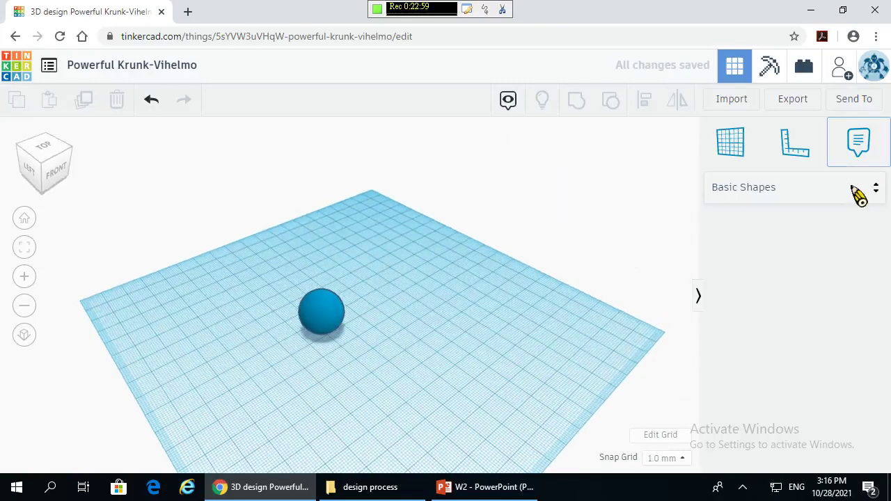
{"action": "left_click", "coordinate": [853, 187]}
{"action": "left_click", "coordinate": [797, 258]}
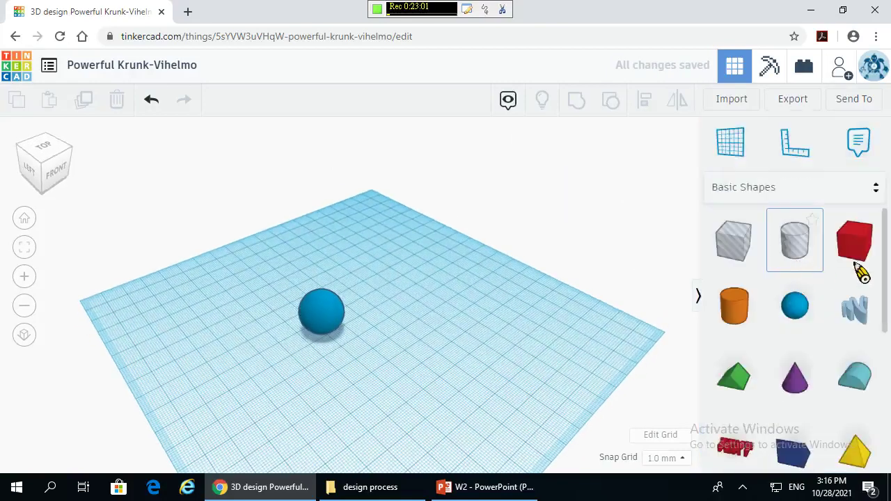
{"action": "left_click_drag", "start_coordinate": [875, 268], "coordinate": [410, 320]}
{"action": "right_click_drag", "start_coordinate": [415, 388], "coordinate": [465, 302]}
{"action": "right_click_drag", "start_coordinate": [418, 237], "coordinate": [299, 381]}
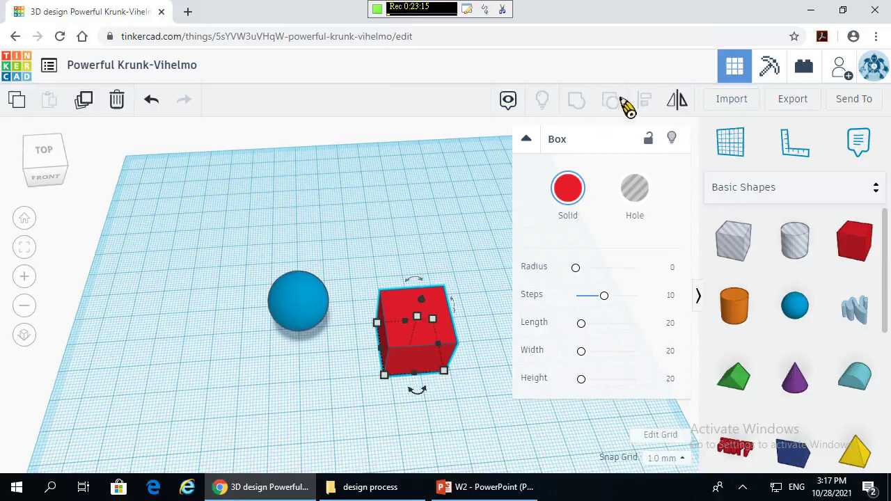
{"action": "left_click", "coordinate": [355, 366]}
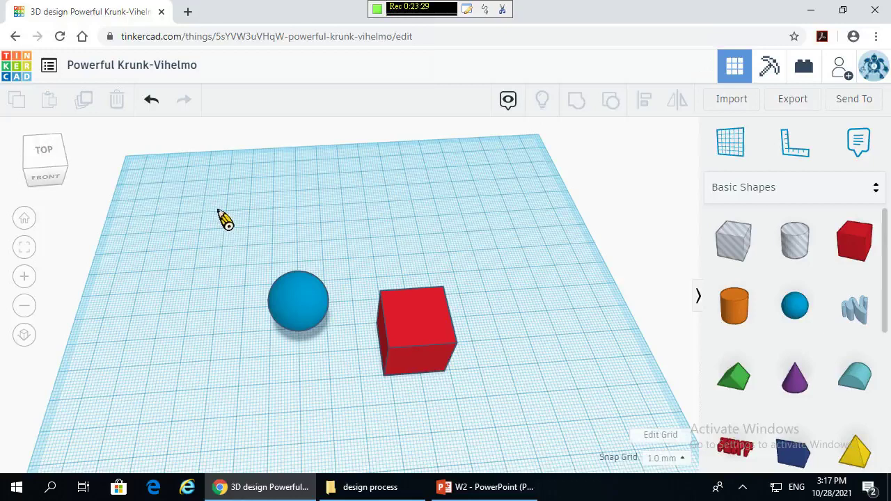
- Select the blue sphere and the red box together
{"action": "left_click_drag", "start_coordinate": [215, 208], "coordinate": [475, 402]}
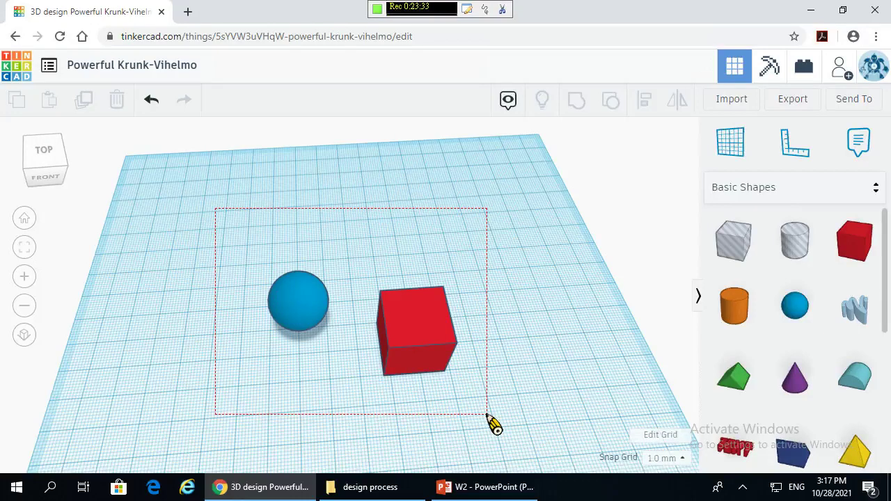
{"action": "left_click_drag", "start_coordinate": [491, 416], "coordinate": [494, 420]}
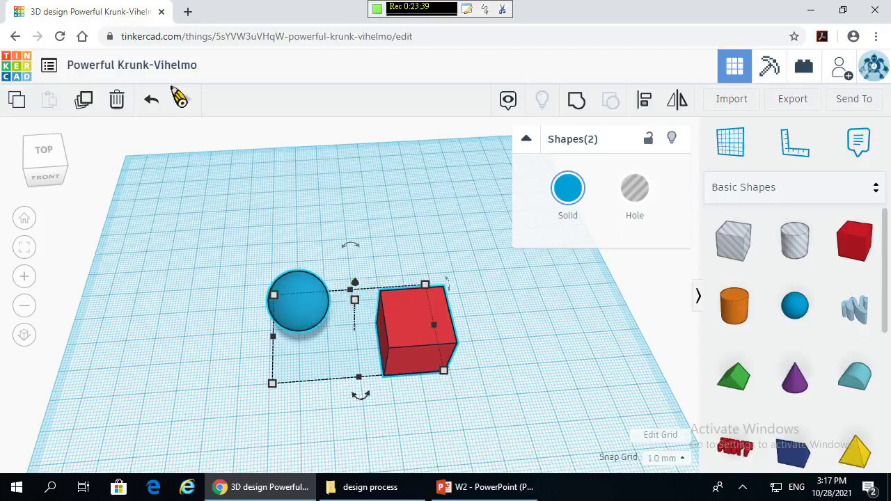
{"action": "left_click", "coordinate": [342, 208]}
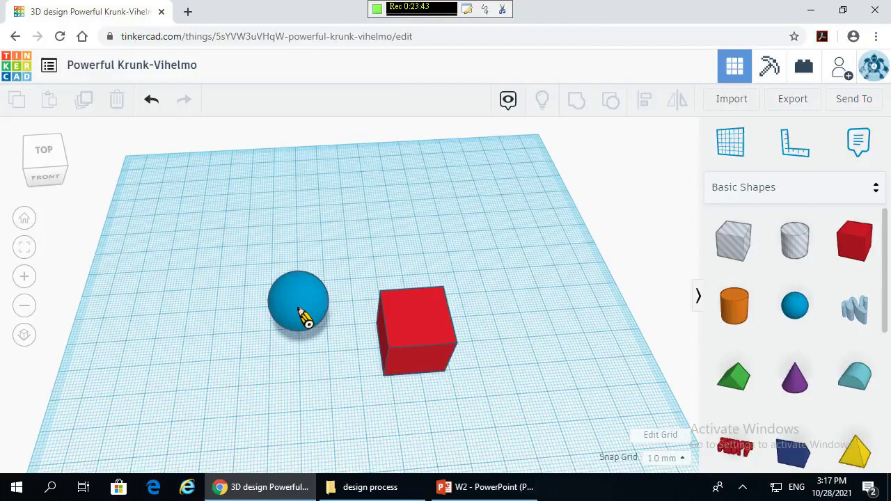
{"action": "left_click", "coordinate": [305, 317]}
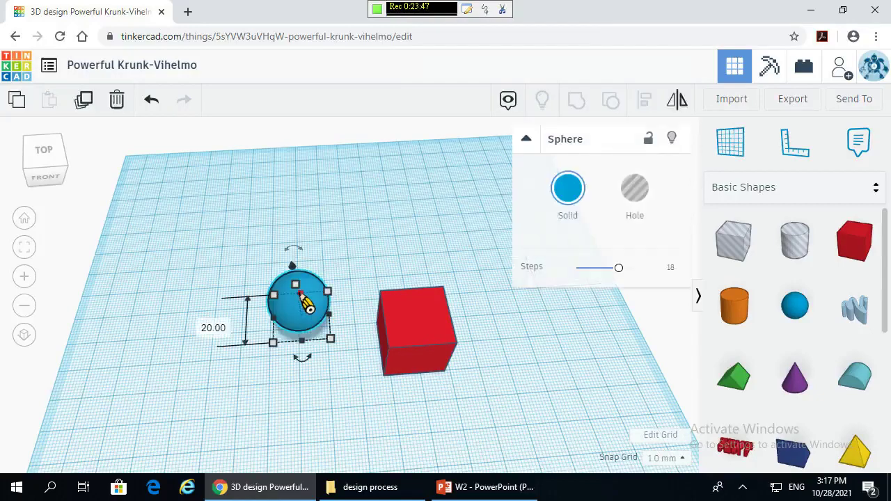
{"action": "left_click", "coordinate": [410, 319], "text": "shift"}
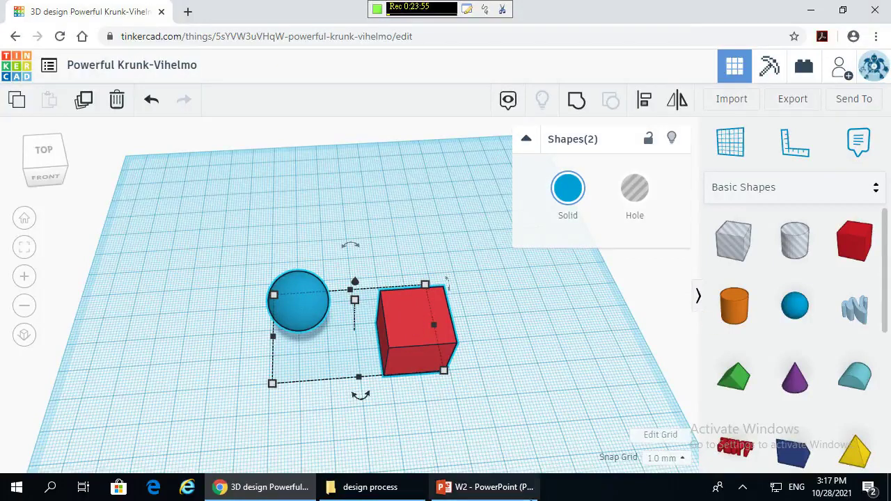
- Place a purple Basic Shapes cone to the right of the red box
{"action": "left_click", "coordinate": [565, 358]}
{"action": "left_click_drag", "start_coordinate": [807, 317], "coordinate": [539, 307]}
{"action": "left_click", "coordinate": [585, 410]}
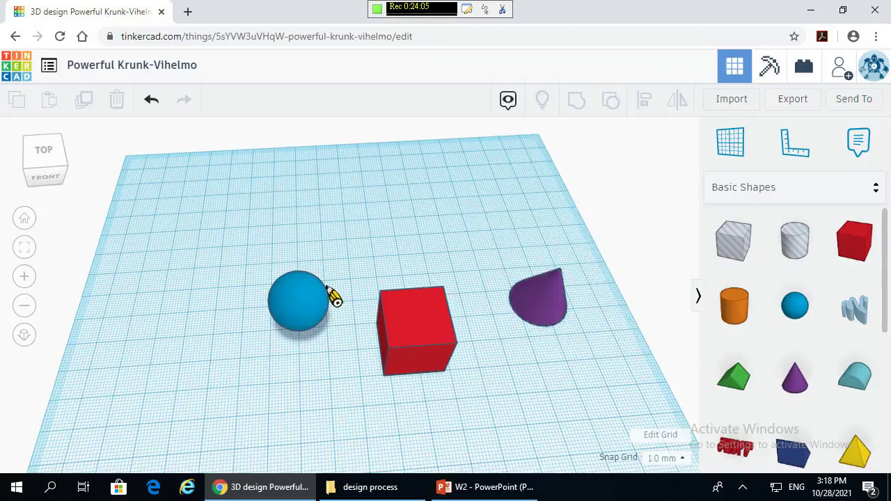
- Add a second blue sphere from Basic Shapes behind the red box
{"action": "left_click_drag", "start_coordinate": [235, 234], "coordinate": [591, 424]}
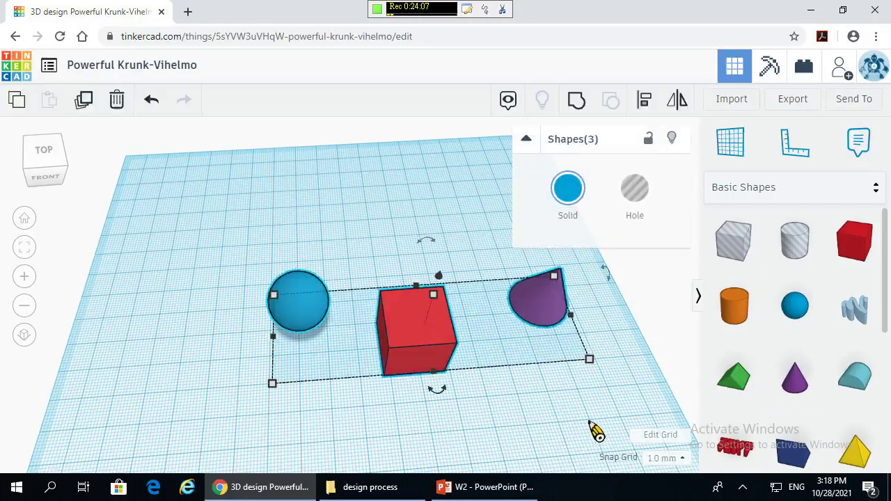
{"action": "left_click", "coordinate": [592, 426]}
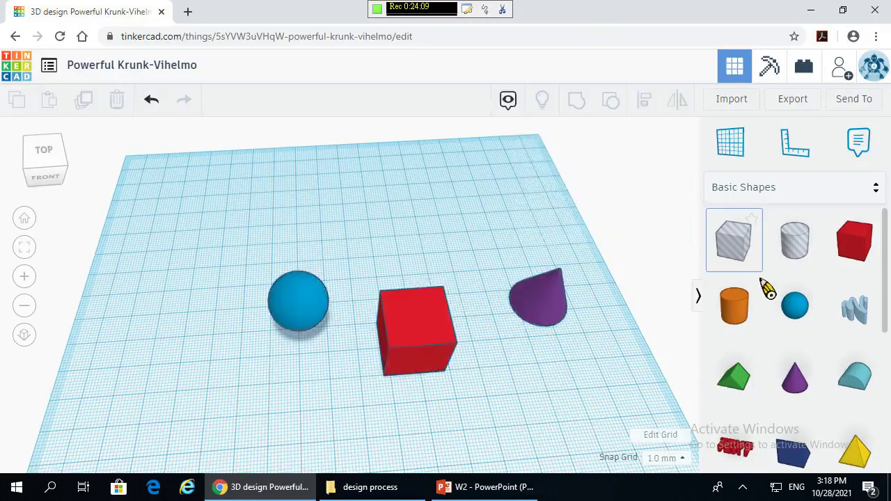
{"action": "left_click_drag", "start_coordinate": [792, 303], "coordinate": [421, 271]}
{"action": "left_click", "coordinate": [527, 392]}
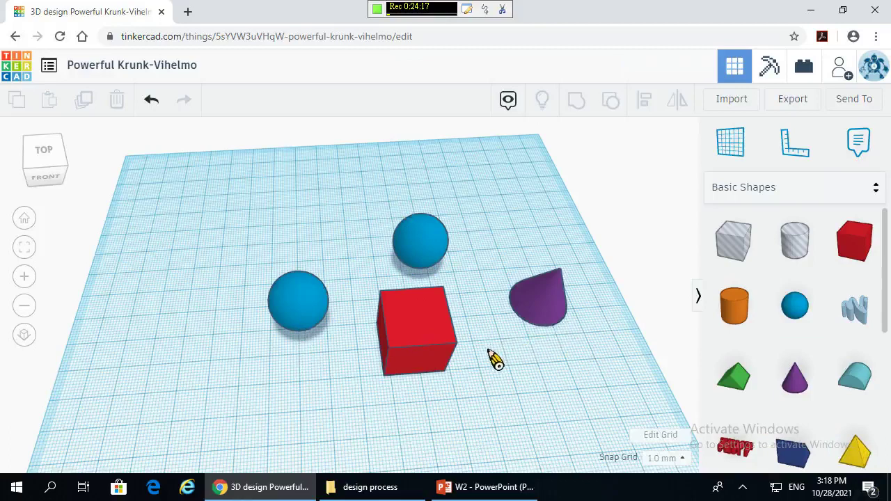
- Select the left blue sphere together with the red box
{"action": "left_click", "coordinate": [305, 306]}
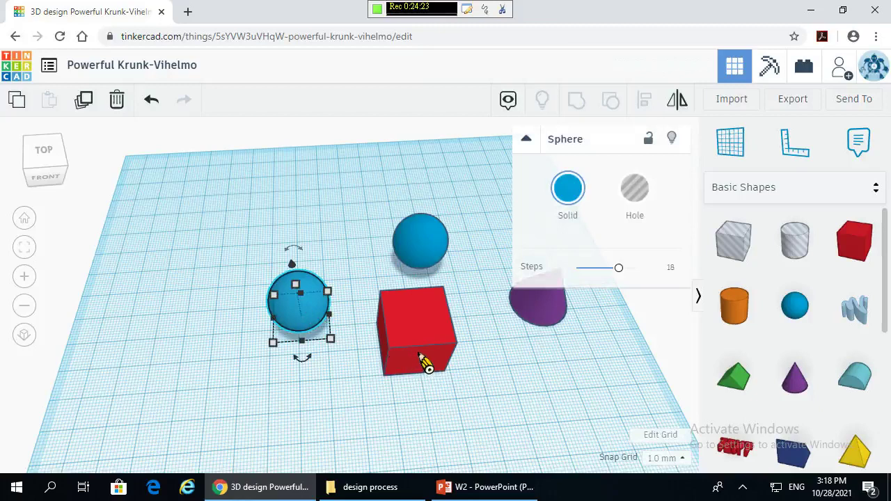
{"action": "left_click", "coordinate": [421, 358], "text": "shift"}
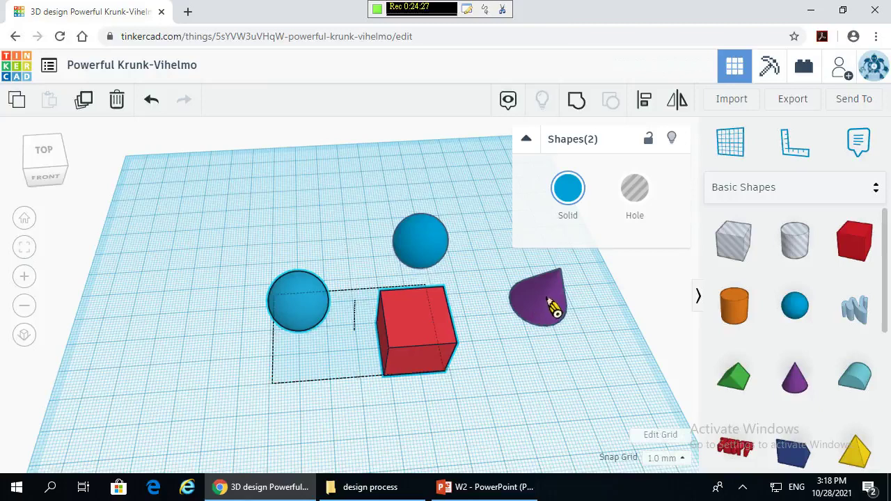
{"action": "left_click", "coordinate": [555, 307], "text": "shift"}
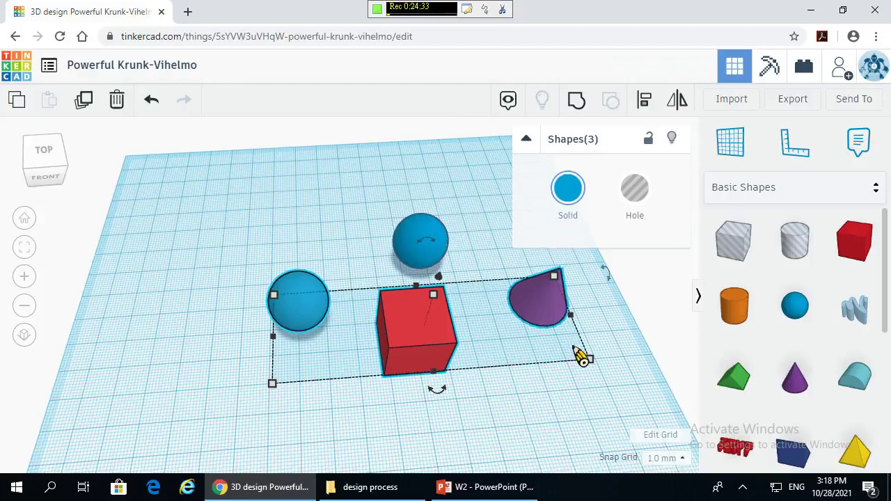
{"action": "left_click", "coordinate": [603, 408]}
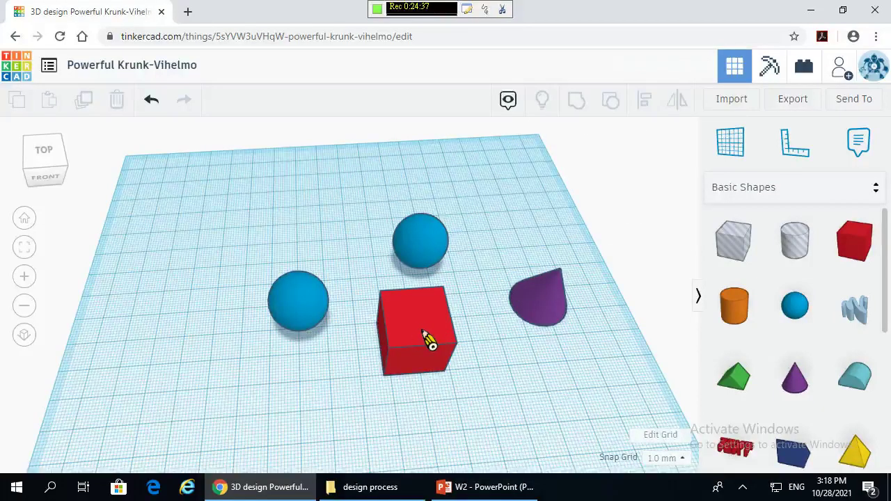
{"action": "left_click", "coordinate": [306, 313]}
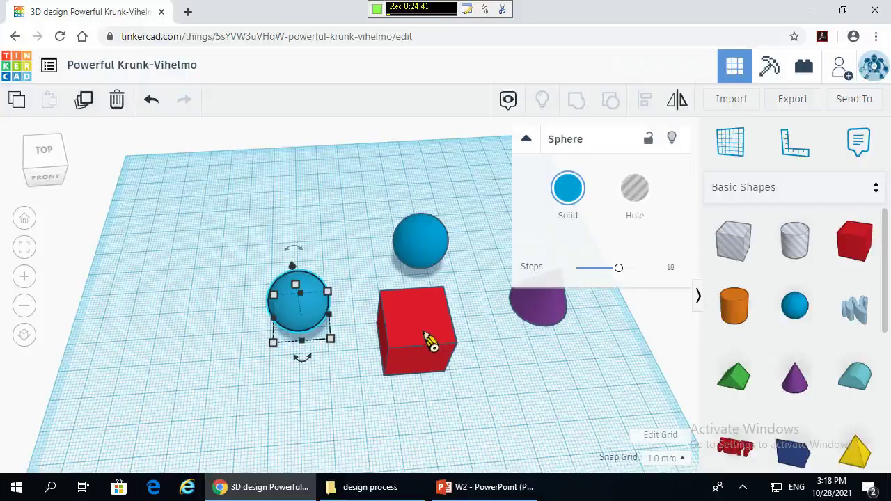
{"action": "left_click", "coordinate": [428, 340], "text": "shift"}
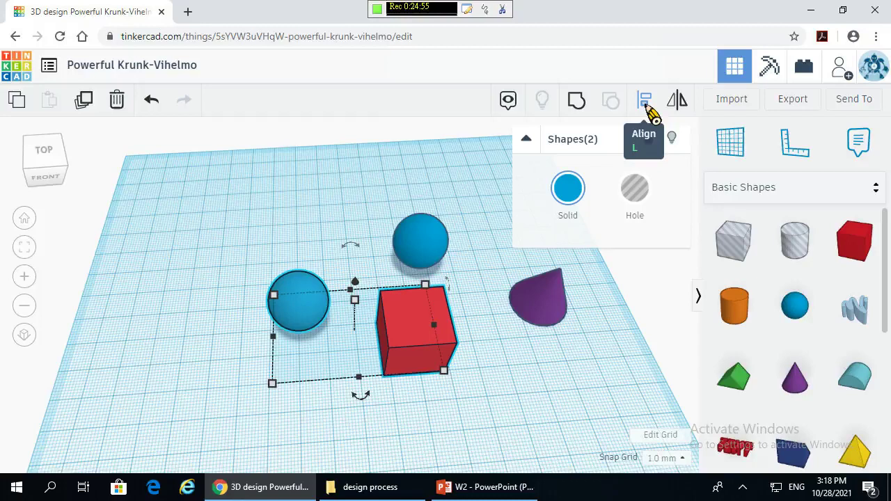
- Align the sphere and box using the front-left and middle-front handles, centring the sphere in the box
{"action": "left_click", "coordinate": [645, 101]}
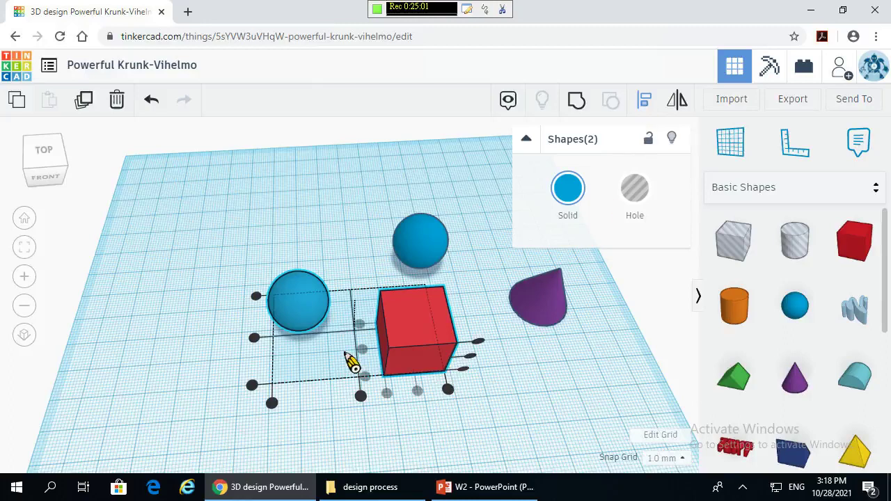
{"action": "mouse_move", "coordinate": [259, 344]}
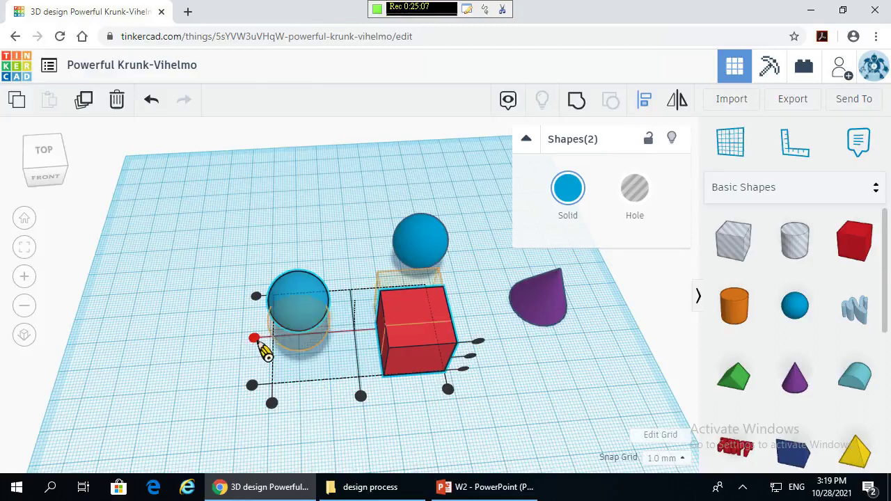
{"action": "left_click", "coordinate": [259, 343]}
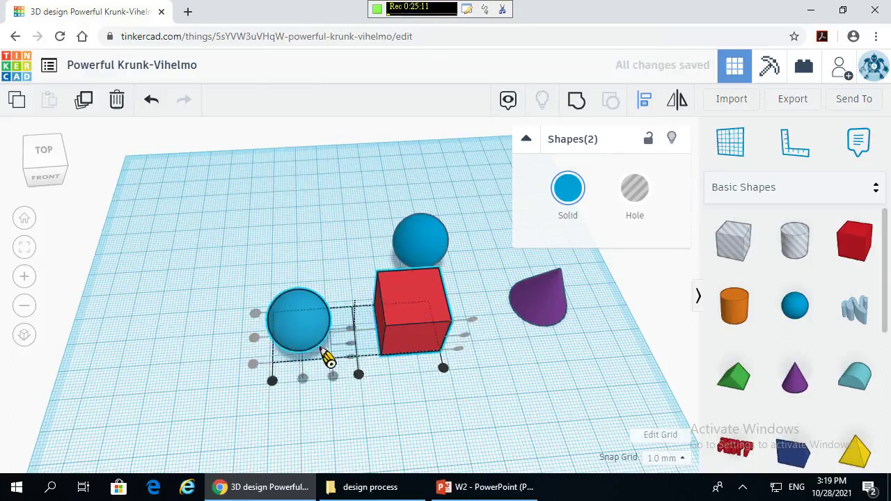
{"action": "mouse_move", "coordinate": [359, 376]}
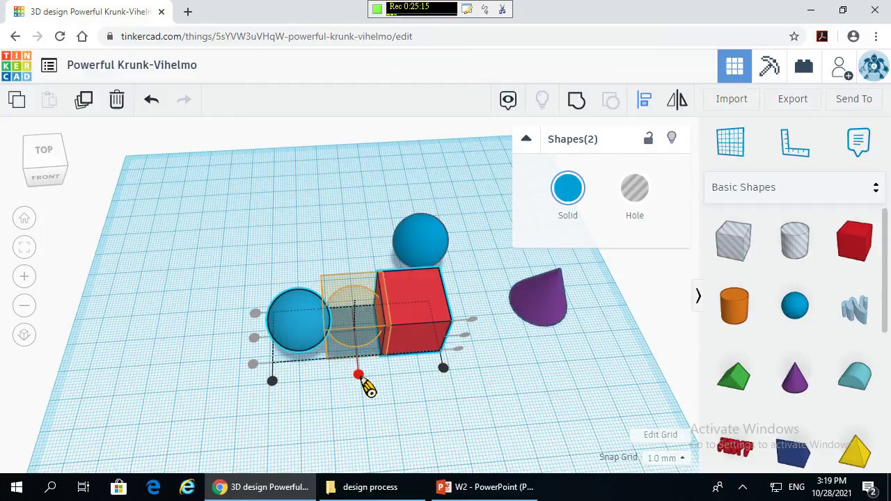
{"action": "left_click", "coordinate": [360, 376]}
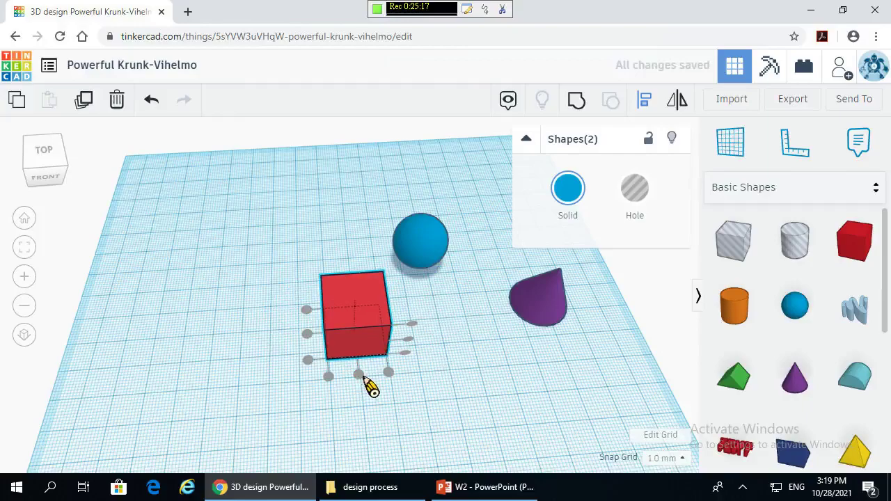
{"action": "right_click_drag", "start_coordinate": [215, 338], "coordinate": [314, 336]}
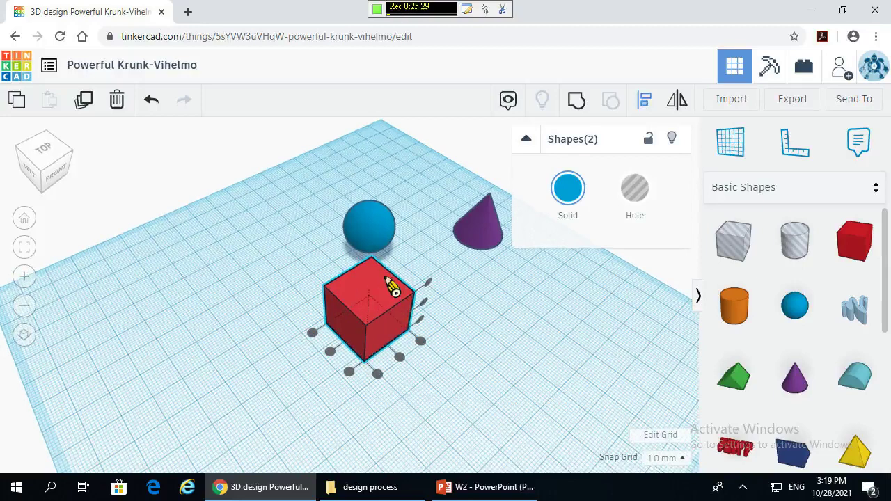
- Undo the alignment and reselect the left sphere with the red box
{"action": "left_click", "coordinate": [152, 103]}
{"action": "right_click_drag", "start_coordinate": [165, 367], "coordinate": [275, 348]}
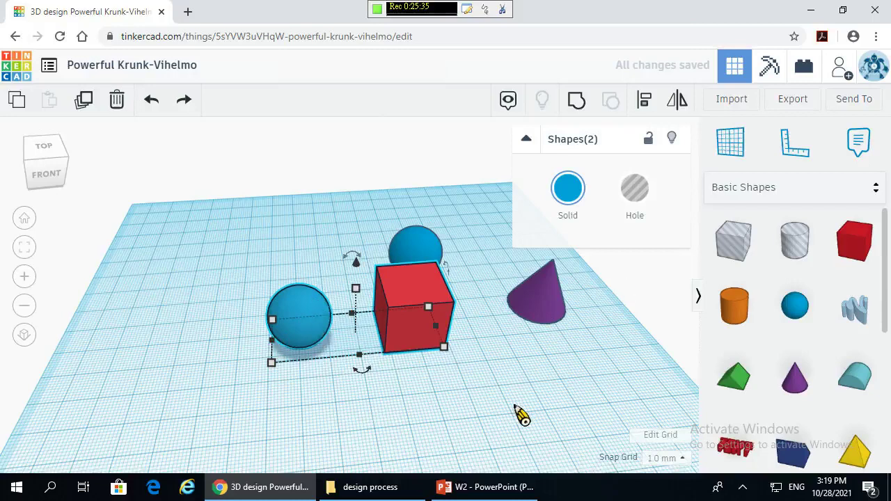
{"action": "left_click", "coordinate": [389, 362]}
{"action": "left_click", "coordinate": [318, 318]}
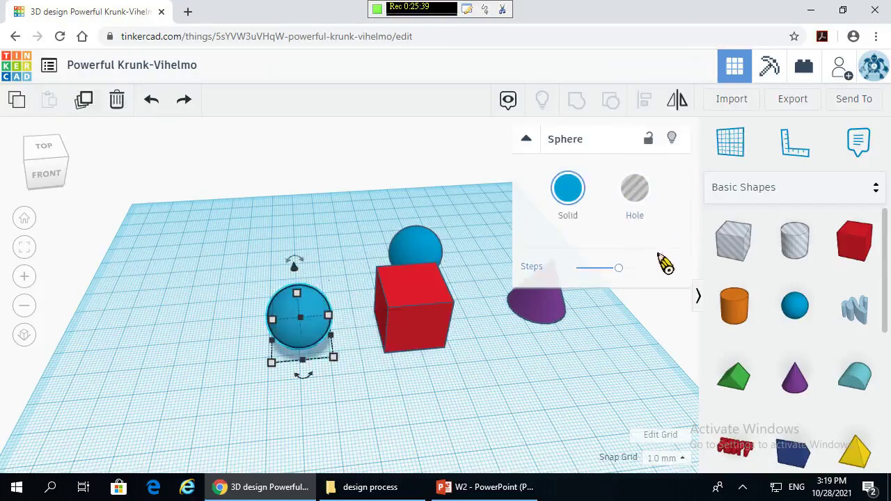
{"action": "left_click", "coordinate": [424, 320], "text": "shift"}
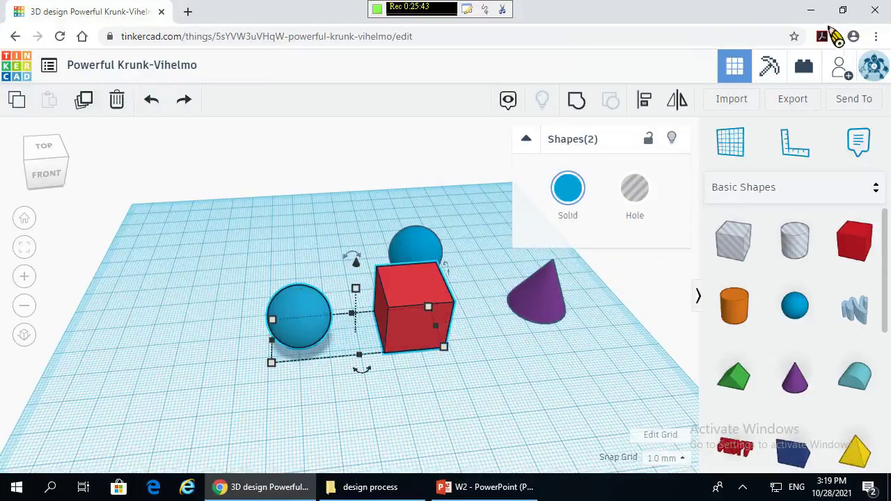
- Try aligning the sphere behind the box, undo it, then select the left sphere
{"action": "left_click", "coordinate": [646, 110]}
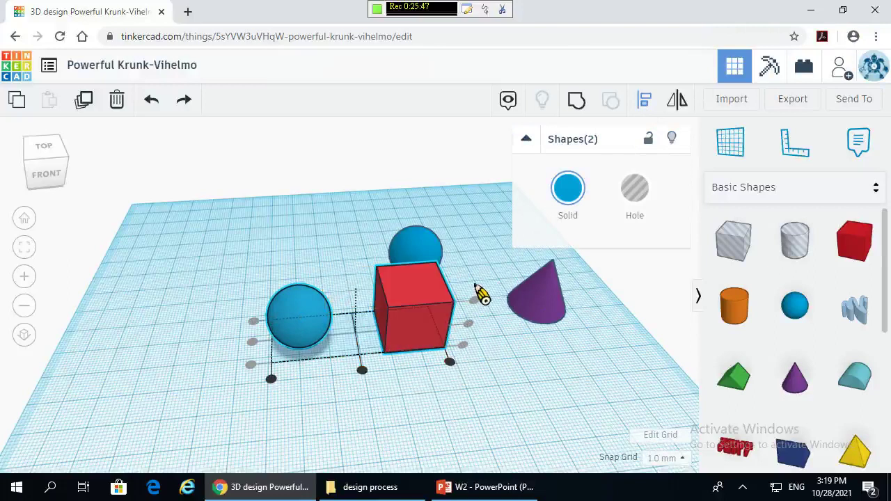
{"action": "left_click", "coordinate": [451, 362]}
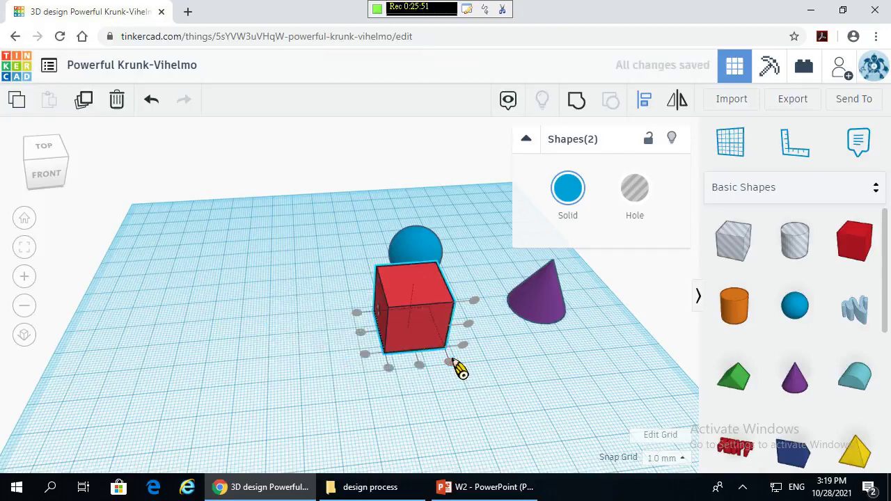
{"action": "right_click_drag", "start_coordinate": [453, 392], "coordinate": [376, 379]}
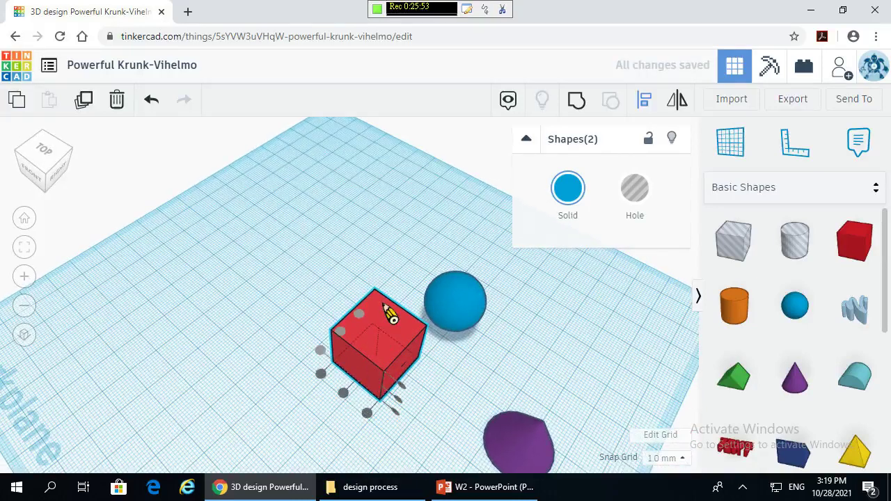
{"action": "right_click_drag", "start_coordinate": [312, 314], "coordinate": [414, 244]}
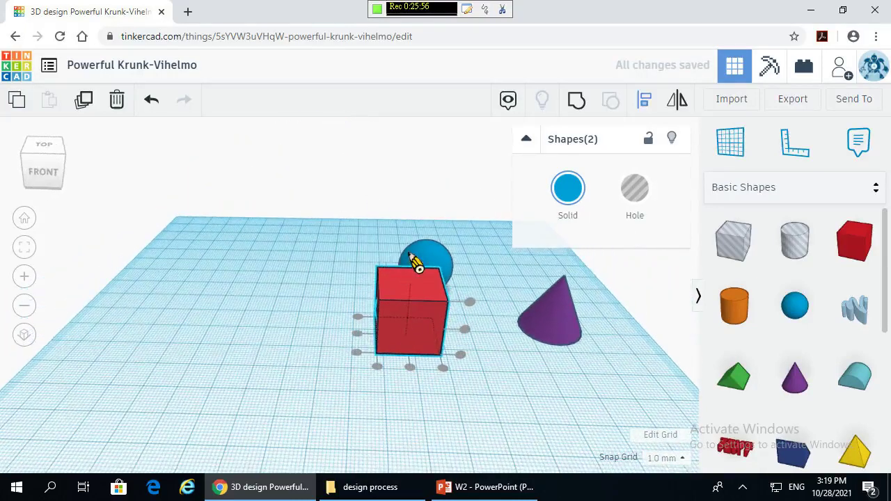
{"action": "left_click", "coordinate": [151, 101]}
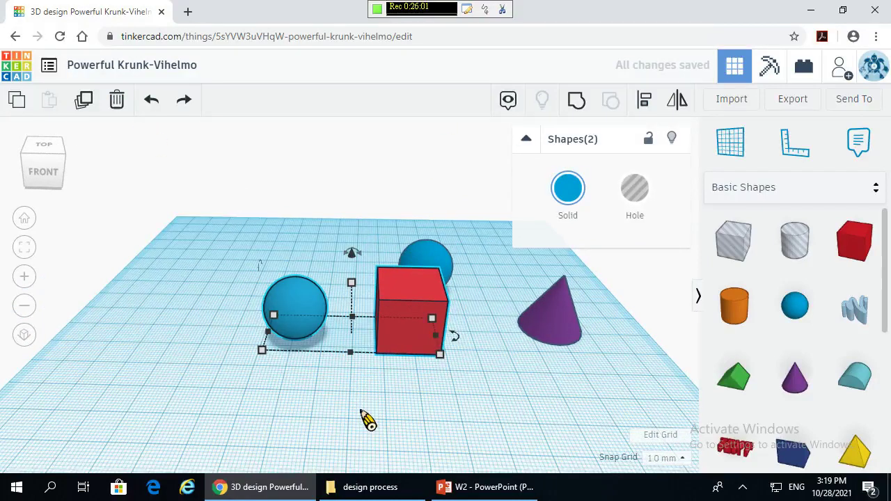
{"action": "left_click", "coordinate": [380, 404]}
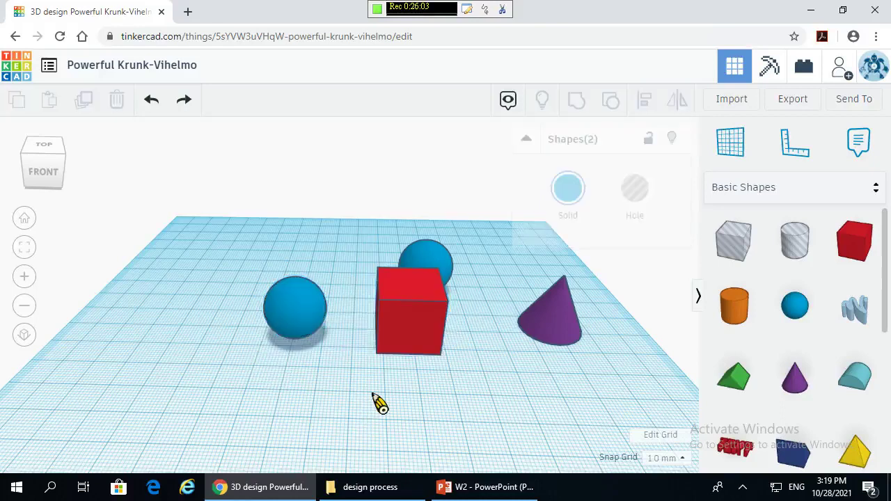
{"action": "left_click", "coordinate": [318, 311]}
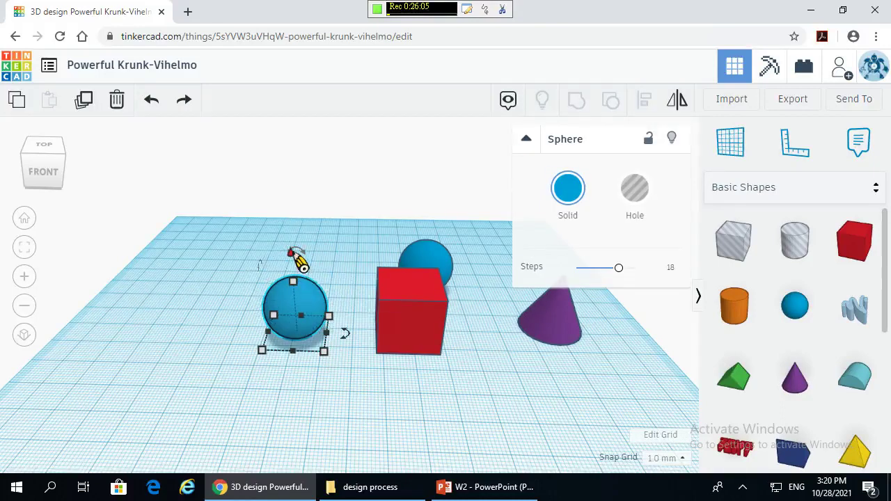
- Raise the left sphere 21 mm above the workplane and nudge it toward the red box
{"action": "left_click_drag", "start_coordinate": [298, 258], "coordinate": [300, 196]}
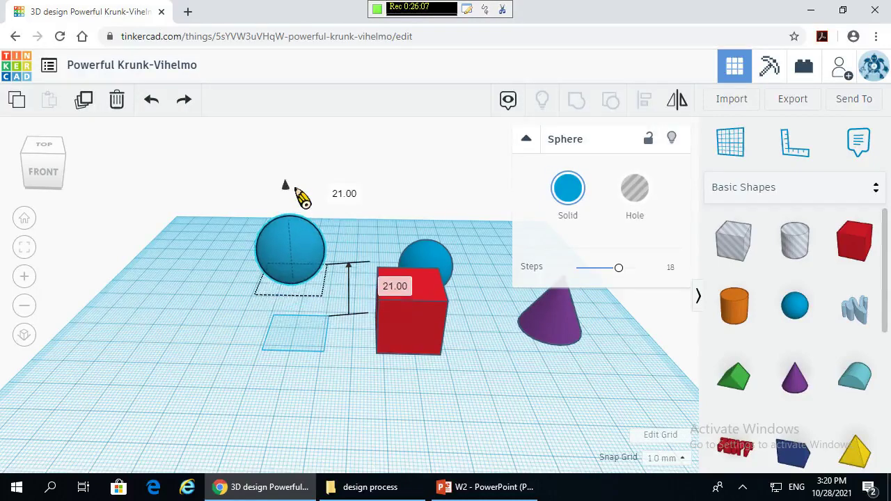
{"action": "left_click", "coordinate": [347, 440]}
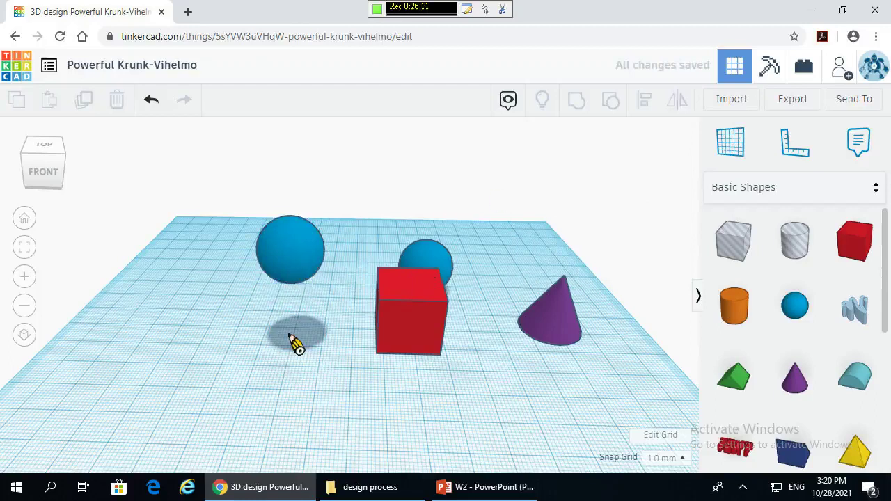
{"action": "right_click_drag", "start_coordinate": [292, 342], "coordinate": [342, 362]}
{"action": "left_click", "coordinate": [320, 307]}
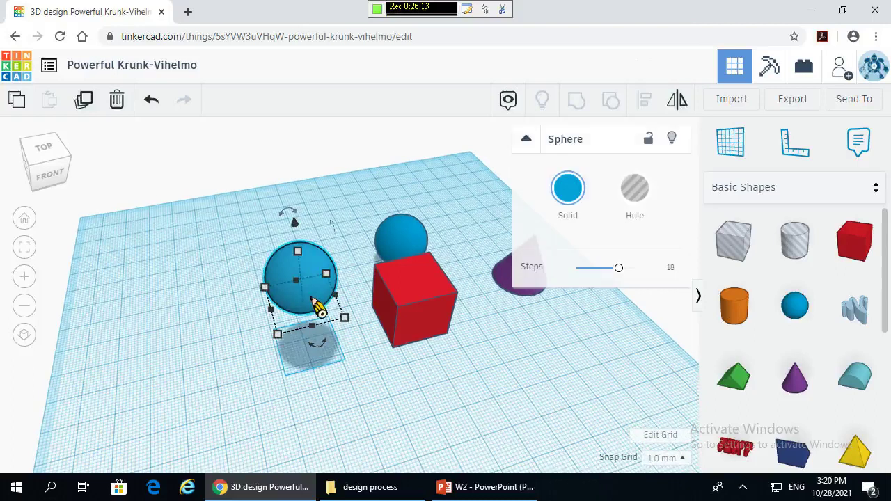
{"action": "left_click_drag", "start_coordinate": [317, 296], "coordinate": [301, 314]}
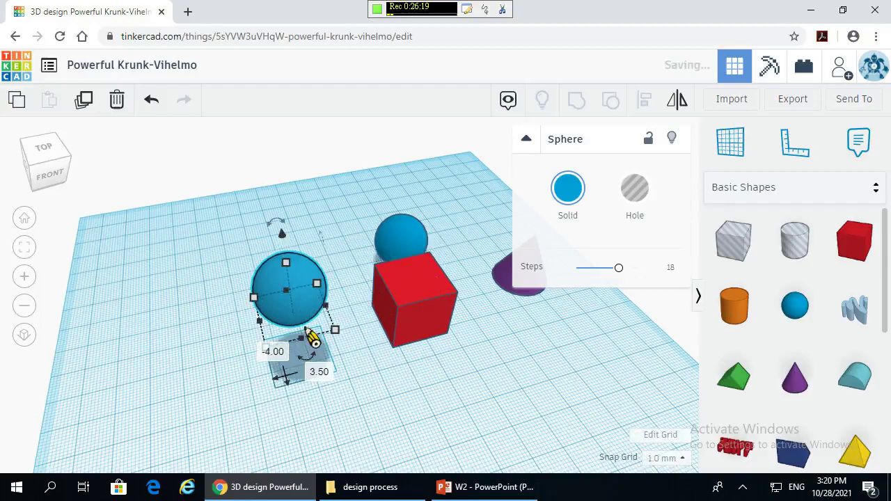
{"action": "left_click", "coordinate": [413, 375]}
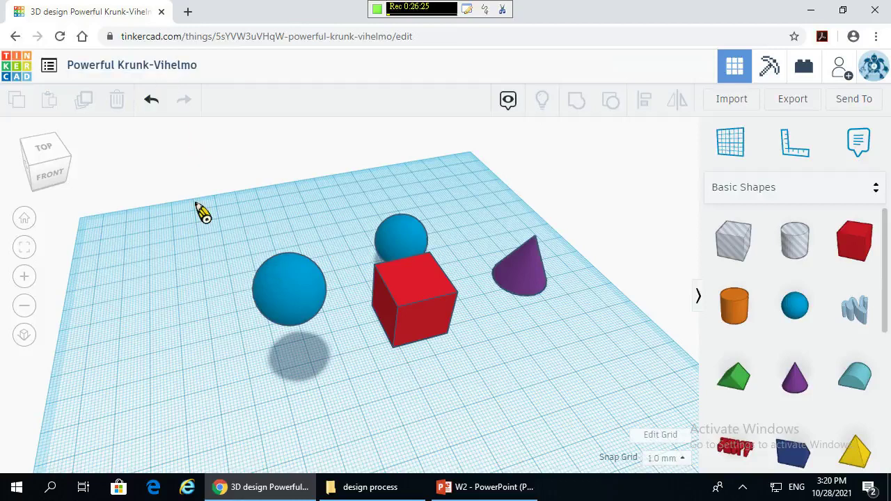
{"action": "left_click", "coordinate": [286, 293]}
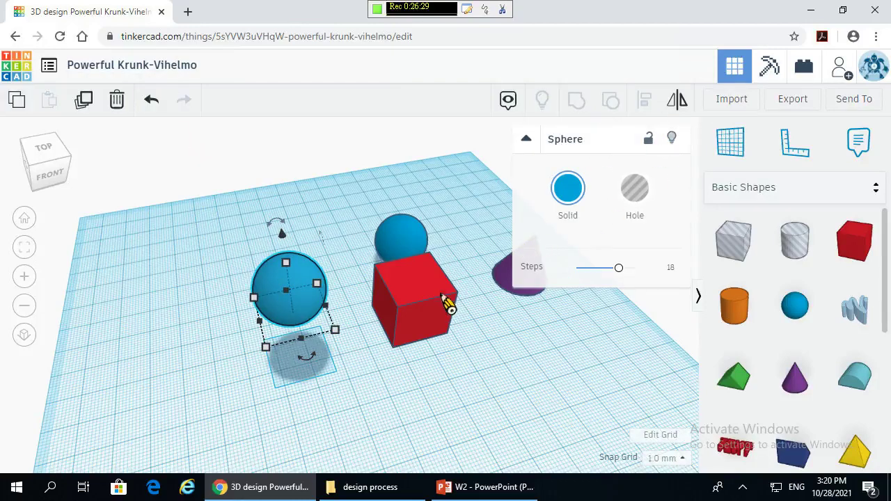
- Try aligning the sphere with the red box, then undo so the sphere rises again
{"action": "left_click", "coordinate": [446, 300], "text": "shift"}
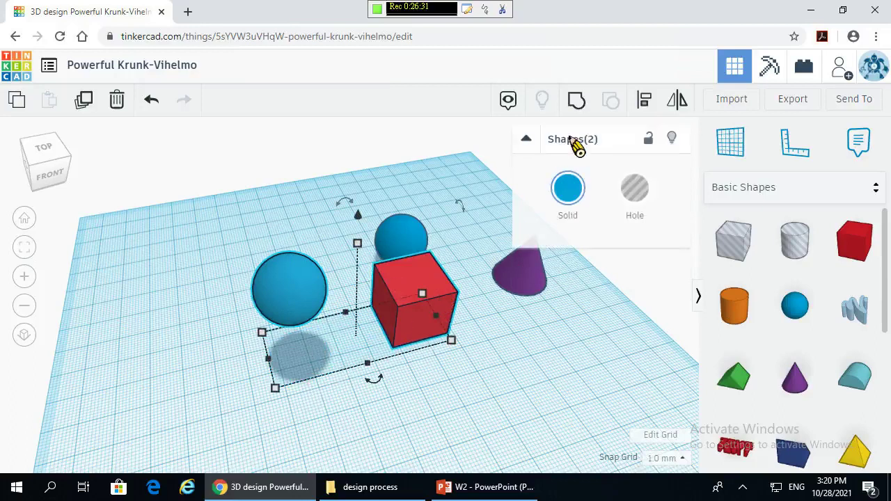
{"action": "left_click", "coordinate": [646, 101]}
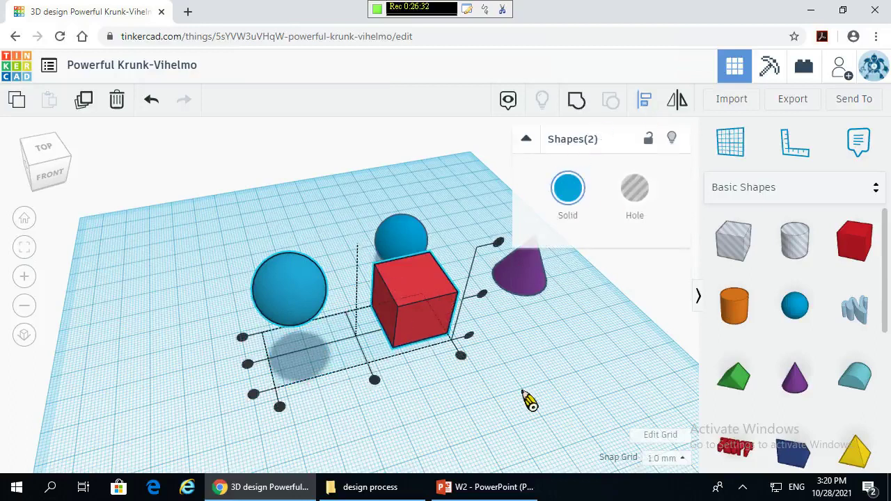
{"action": "left_click", "coordinate": [498, 244]}
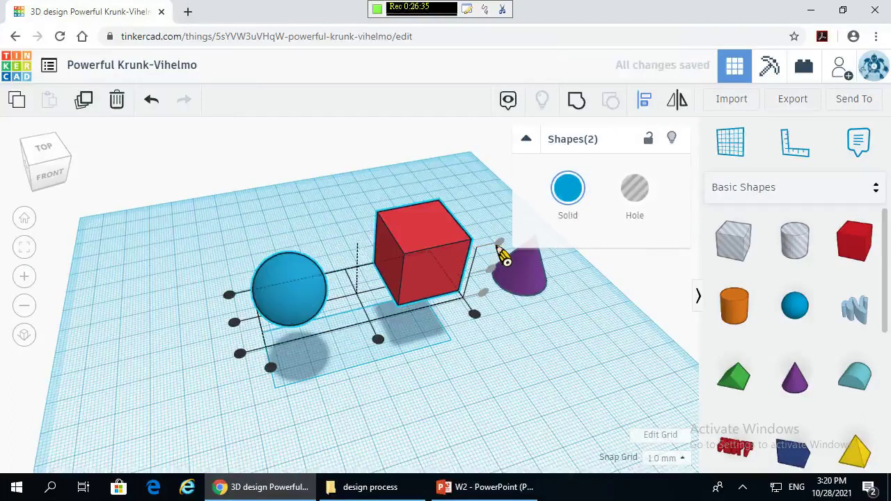
{"action": "left_click", "coordinate": [154, 100]}
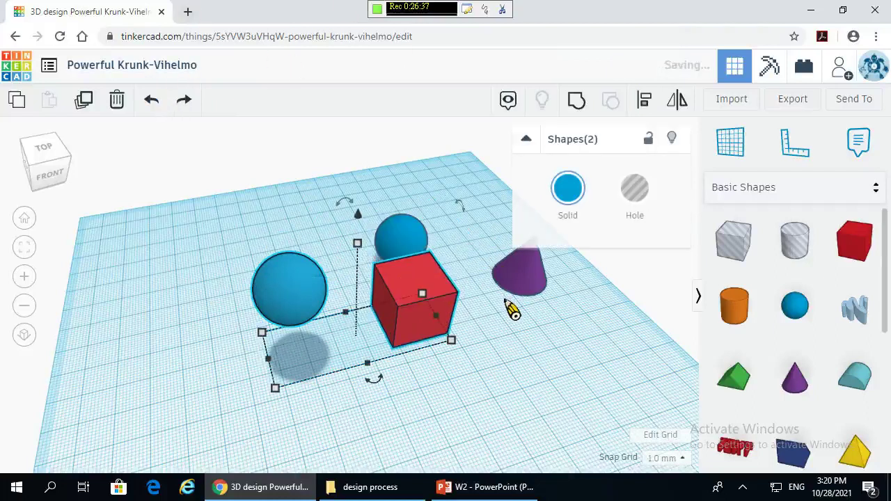
{"action": "left_click", "coordinate": [643, 101]}
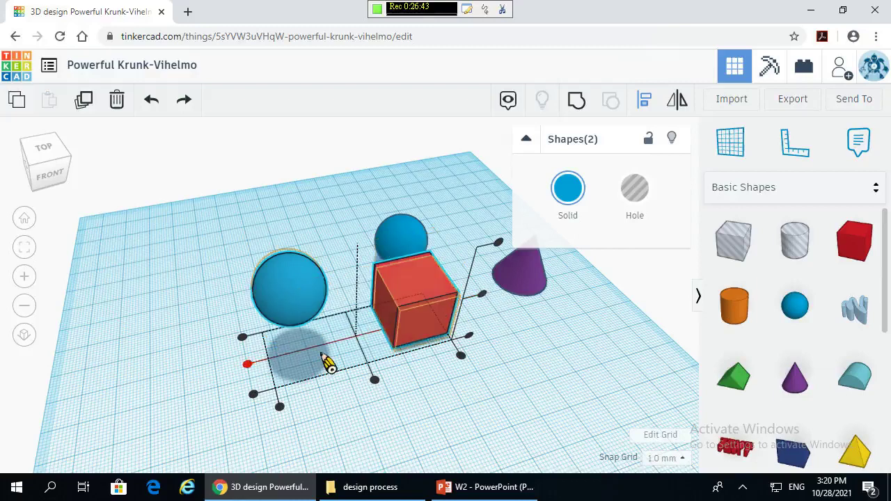
{"action": "left_click", "coordinate": [484, 298]}
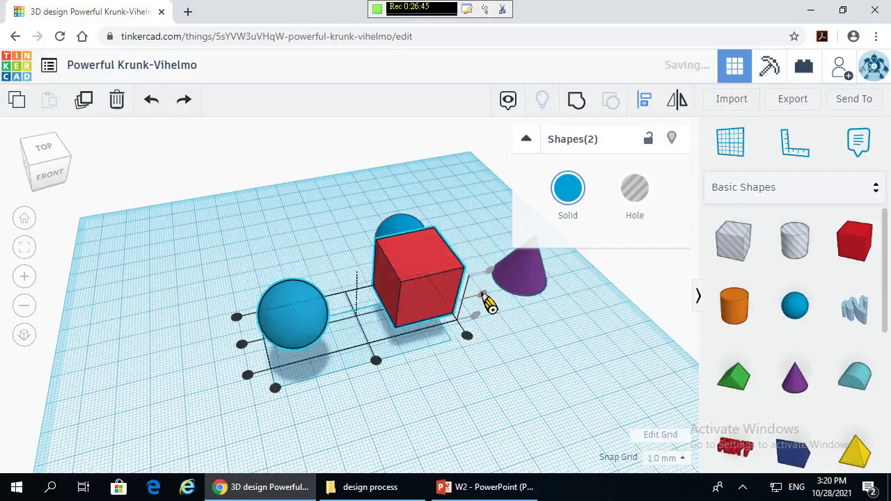
{"action": "right_click_drag", "start_coordinate": [458, 341], "coordinate": [392, 288]}
{"action": "left_click", "coordinate": [158, 99]}
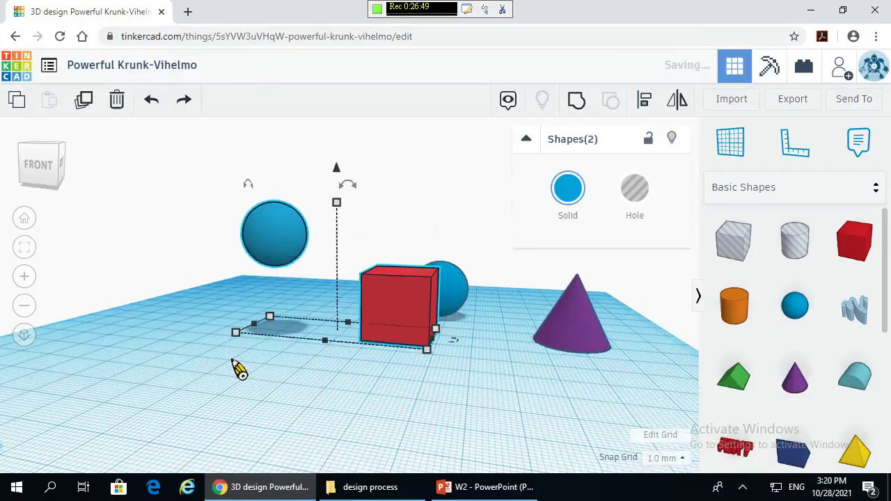
- Align the raised sphere front-to-back and centred on the box, then undo the centring
{"action": "left_click", "coordinate": [338, 370]}
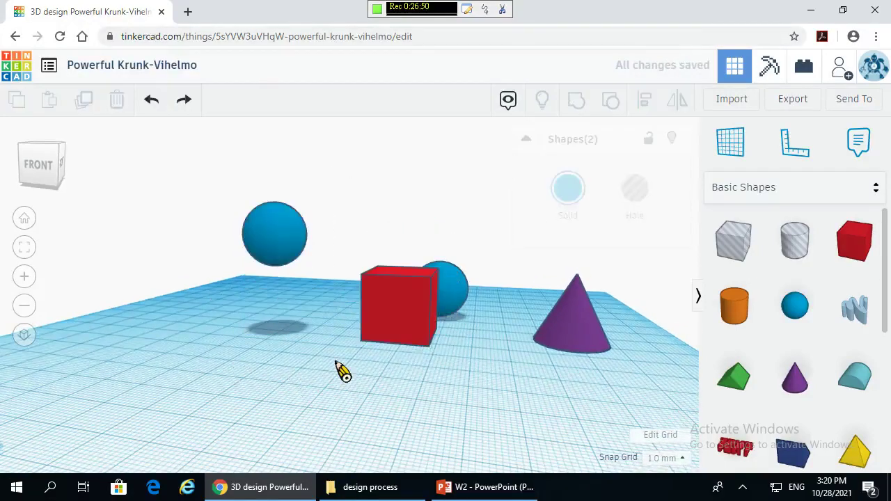
{"action": "left_click", "coordinate": [271, 235], "text": "shift"}
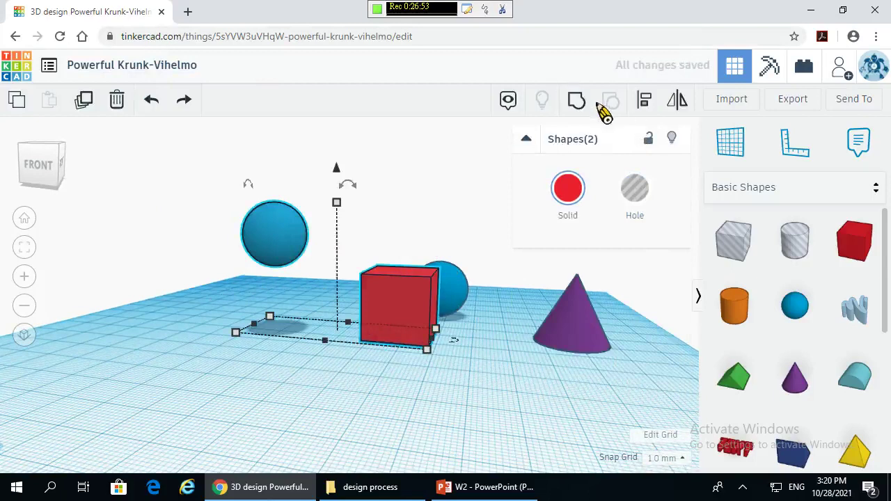
{"action": "left_click", "coordinate": [647, 105]}
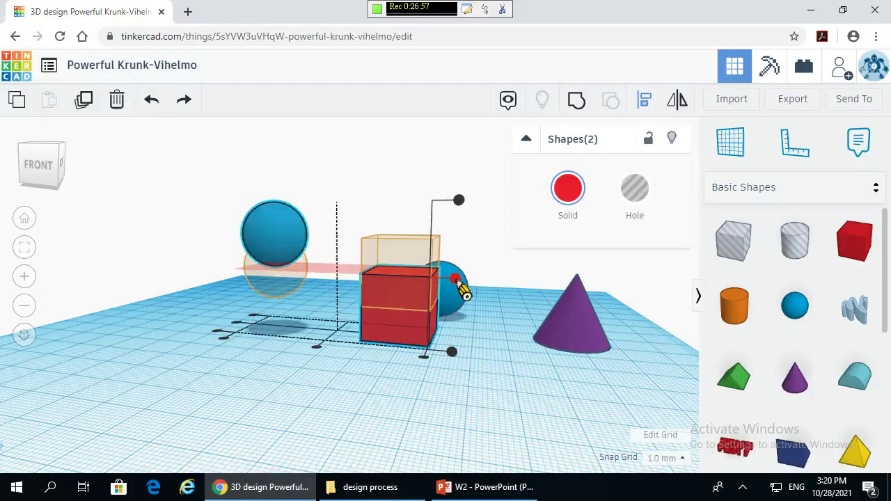
{"action": "left_click", "coordinate": [424, 360]}
{"action": "right_click_drag", "start_coordinate": [436, 392], "coordinate": [392, 169]}
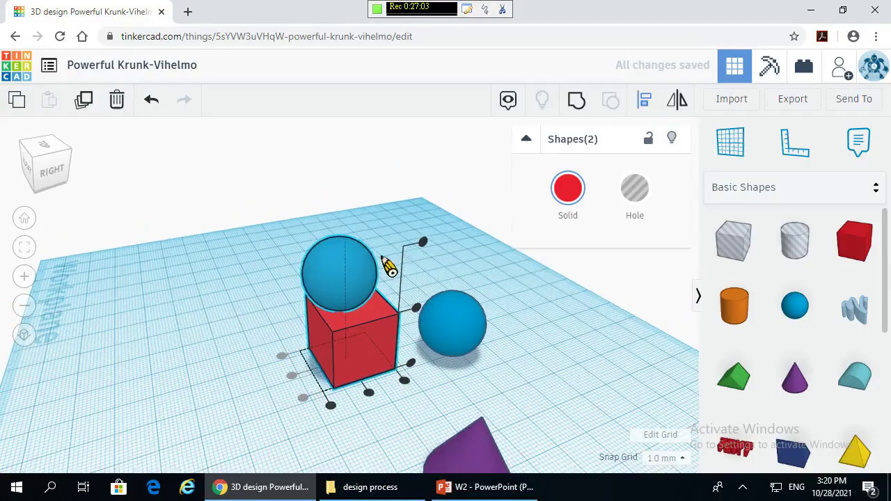
{"action": "left_click", "coordinate": [369, 394]}
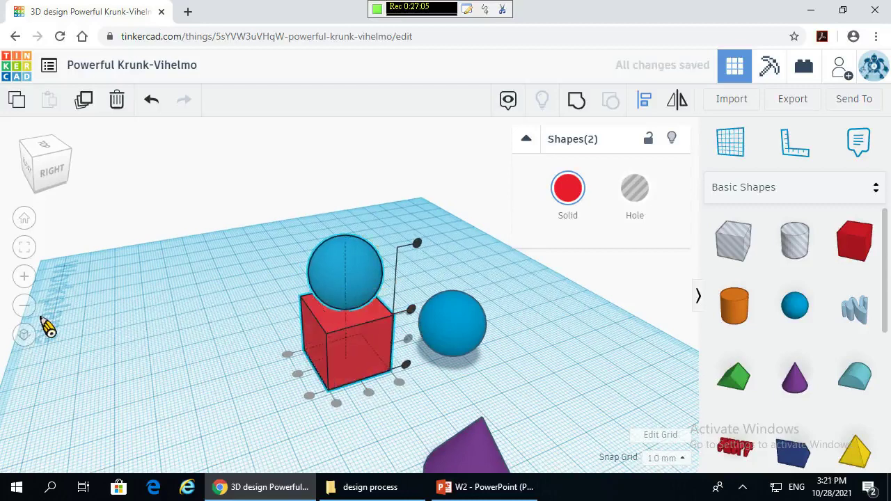
{"action": "right_click_drag", "start_coordinate": [132, 335], "coordinate": [380, 311]}
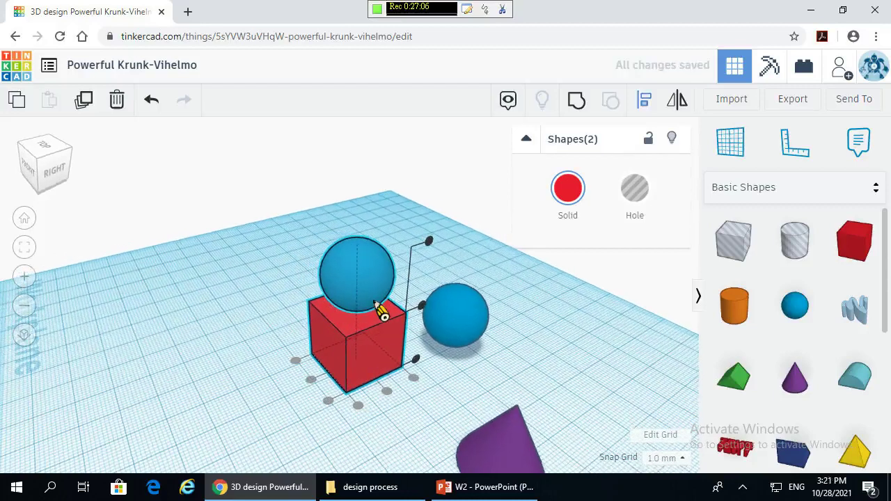
{"action": "left_click", "coordinate": [422, 307]}
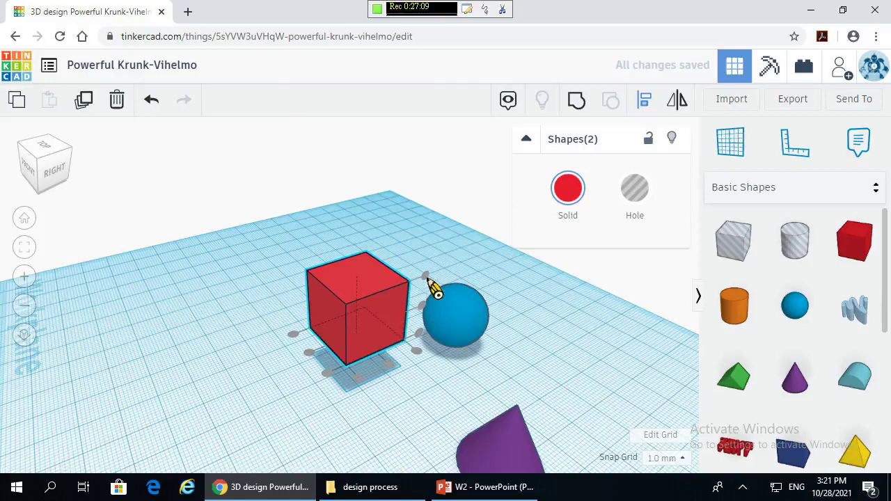
{"action": "left_click", "coordinate": [432, 288]}
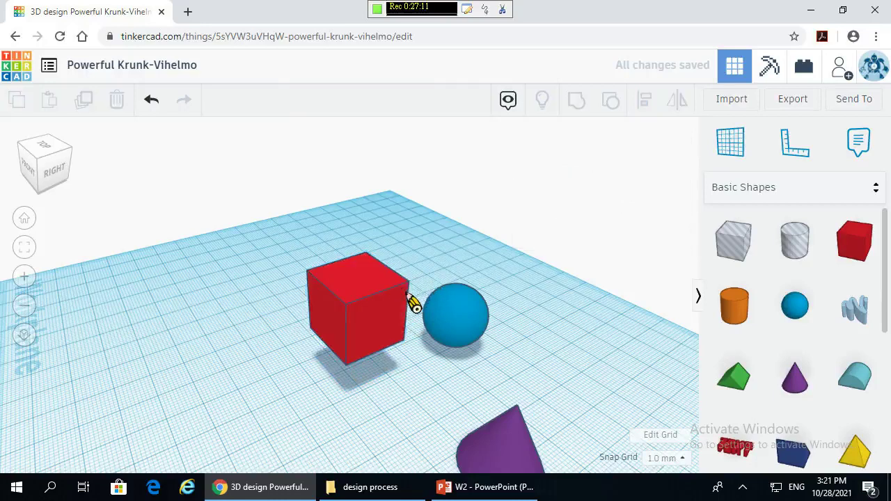
{"action": "key", "text": "ctrl+z"}
{"action": "mouse_move", "coordinate": [423, 370]}
{"action": "right_mouse_down"}
{"action": "mouse_move", "coordinate": [441, 378]}
{"action": "mouse_move", "coordinate": [439, 361]}
{"action": "right_mouse_up"}
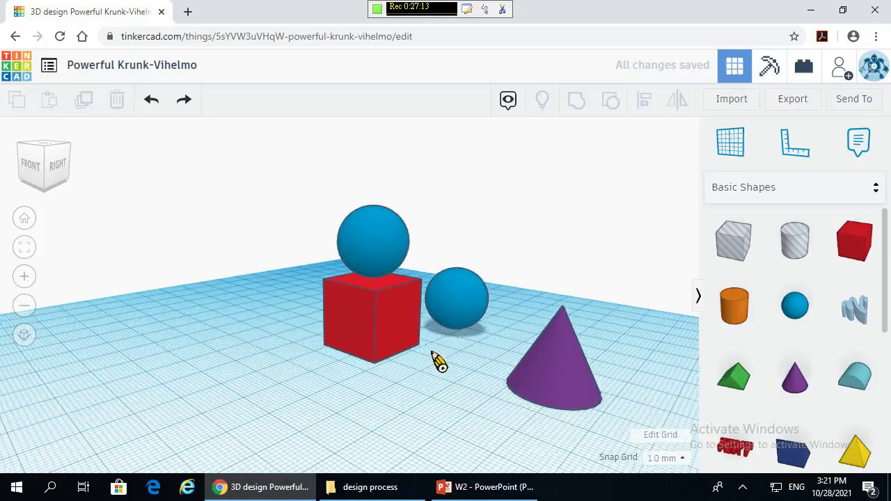
- Slide the sphere over the red box and lower it to elevation -5.00
{"action": "left_click", "coordinate": [382, 238]}
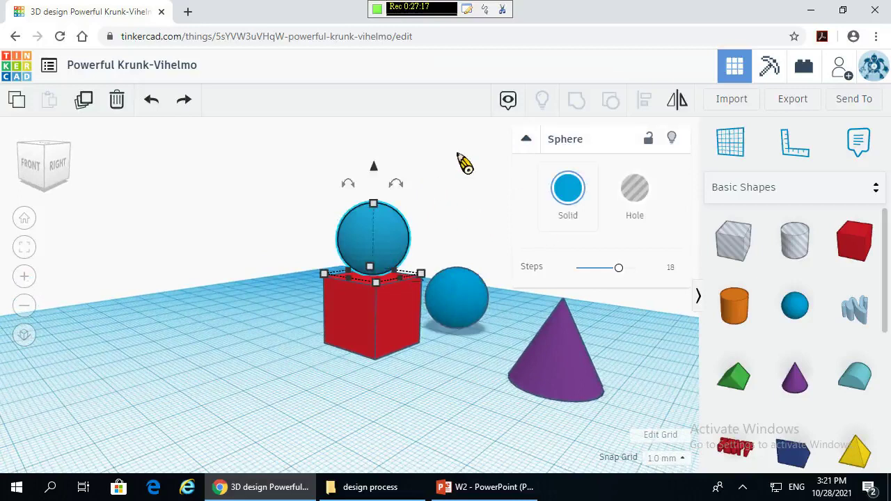
{"action": "right_click_drag", "start_coordinate": [232, 215], "coordinate": [247, 252]}
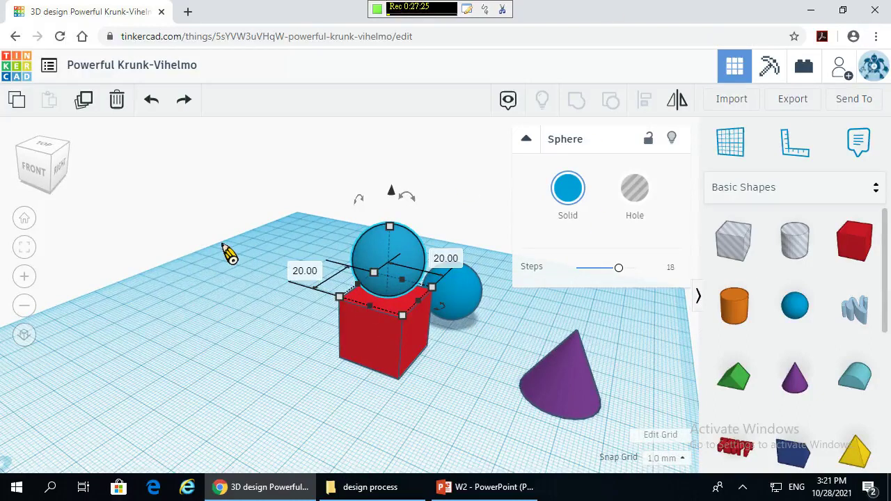
{"action": "left_click", "coordinate": [280, 282]}
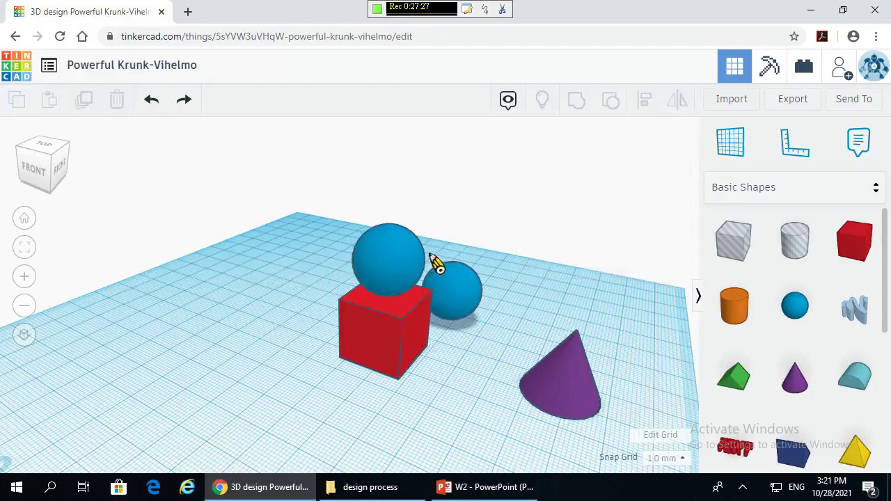
{"action": "left_click", "coordinate": [385, 259]}
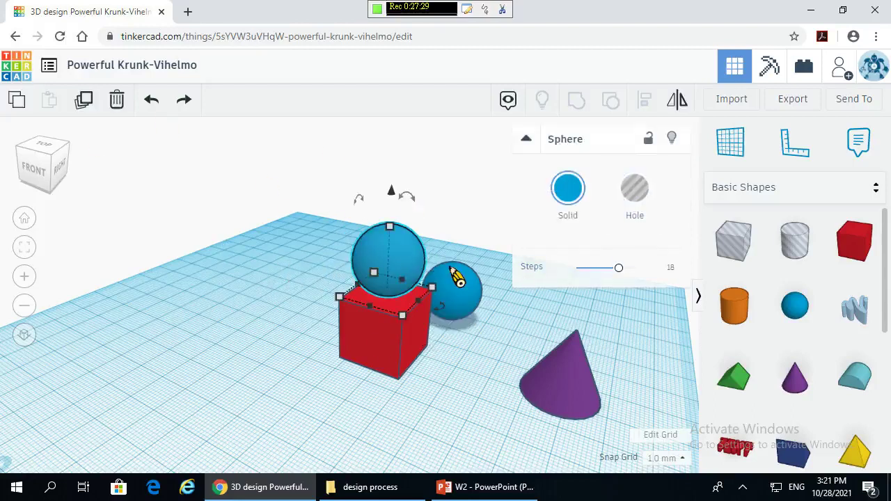
{"action": "left_click_drag", "start_coordinate": [402, 255], "coordinate": [398, 257]}
{"action": "left_click_drag", "start_coordinate": [399, 202], "coordinate": [392, 213]}
{"action": "right_click_drag", "start_coordinate": [463, 435], "coordinate": [293, 339]}
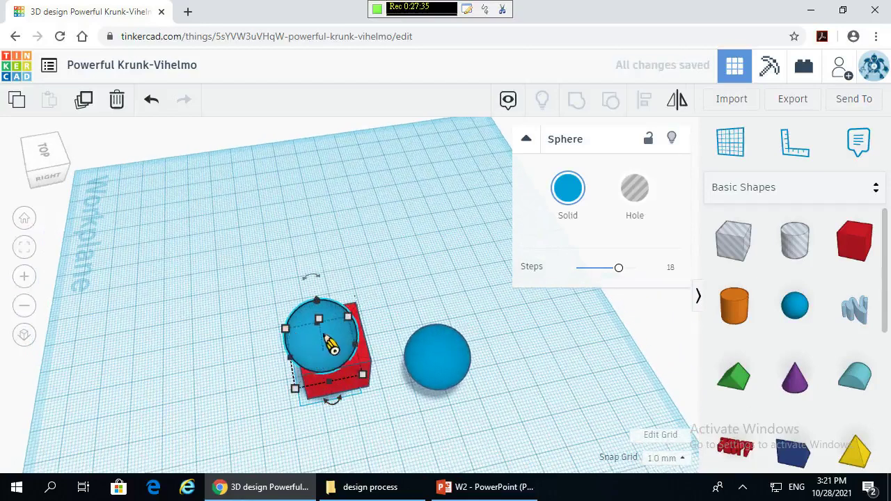
- Centre the sphere over the red box along both axes with Align
{"action": "mouse_move", "coordinate": [338, 352]}
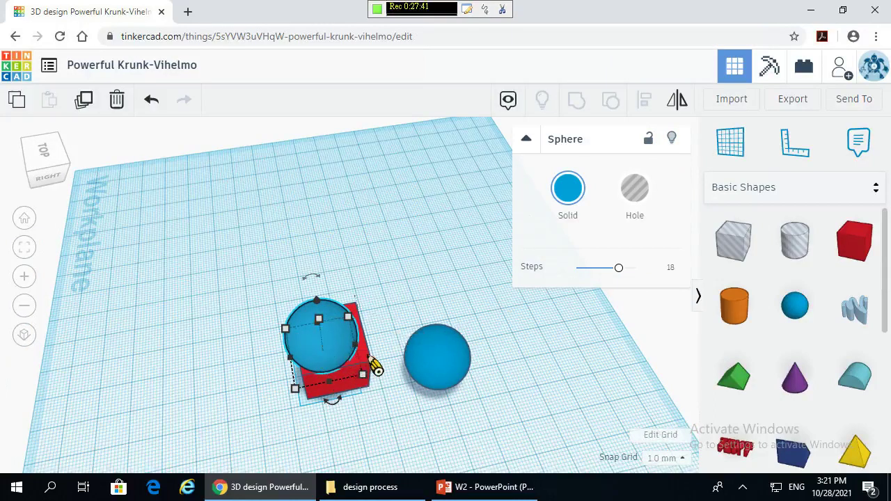
{"action": "left_click", "coordinate": [369, 362], "text": "shift"}
{"action": "left_click", "coordinate": [644, 100]}
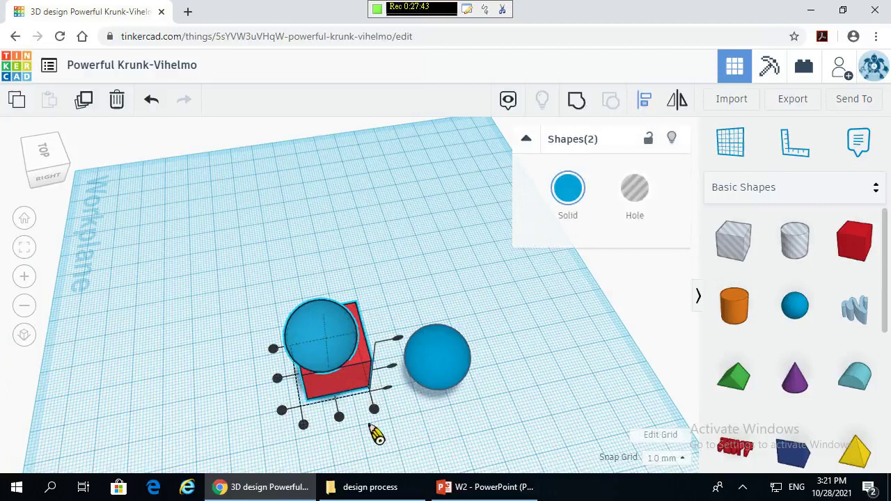
{"action": "left_click", "coordinate": [338, 417]}
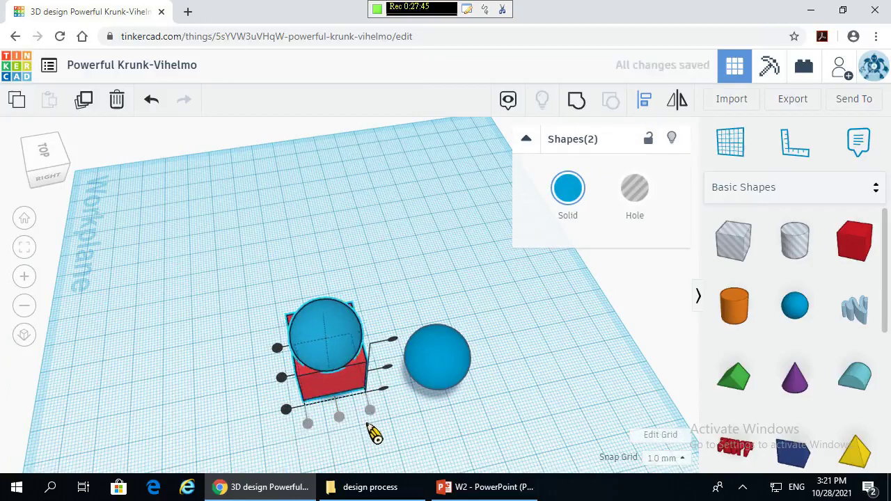
{"action": "left_click", "coordinate": [390, 446]}
{"action": "mouse_move", "coordinate": [390, 446]}
{"action": "right_mouse_down"}
{"action": "mouse_move", "coordinate": [392, 369]}
{"action": "mouse_move", "coordinate": [398, 432]}
{"action": "right_mouse_up"}
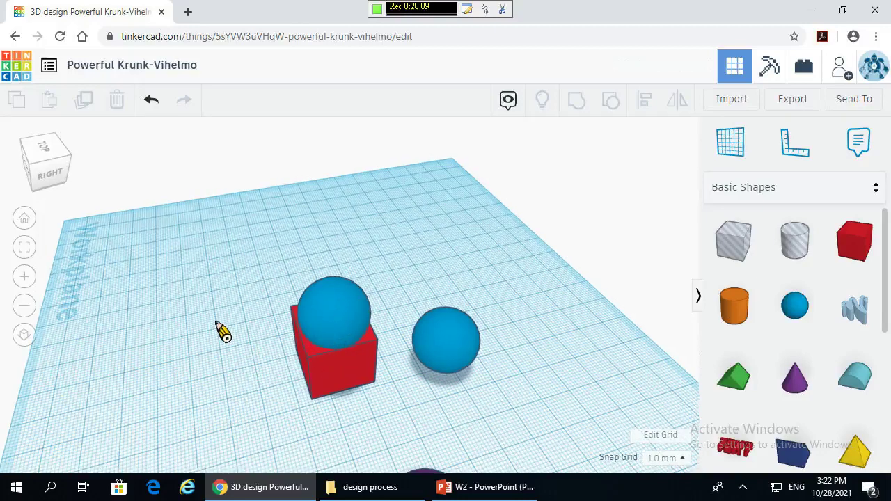
{"action": "right_click_drag", "start_coordinate": [223, 333], "coordinate": [199, 322]}
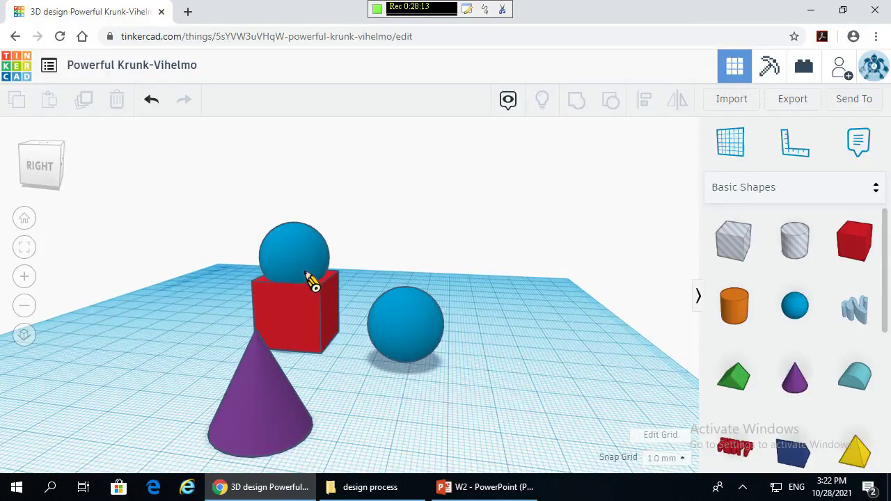
{"action": "right_click_drag", "start_coordinate": [197, 304], "coordinate": [268, 342]}
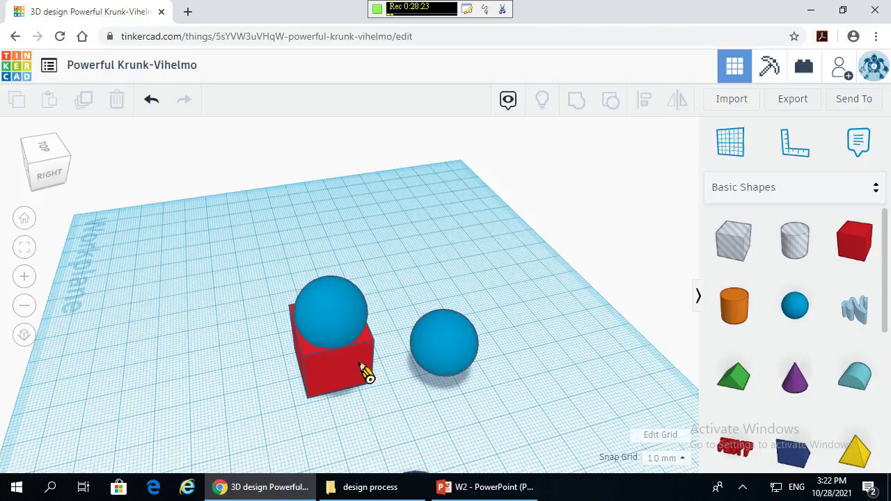
- Turn the sphere sunk into the box's top into a hole shape
{"action": "left_click", "coordinate": [352, 317]}
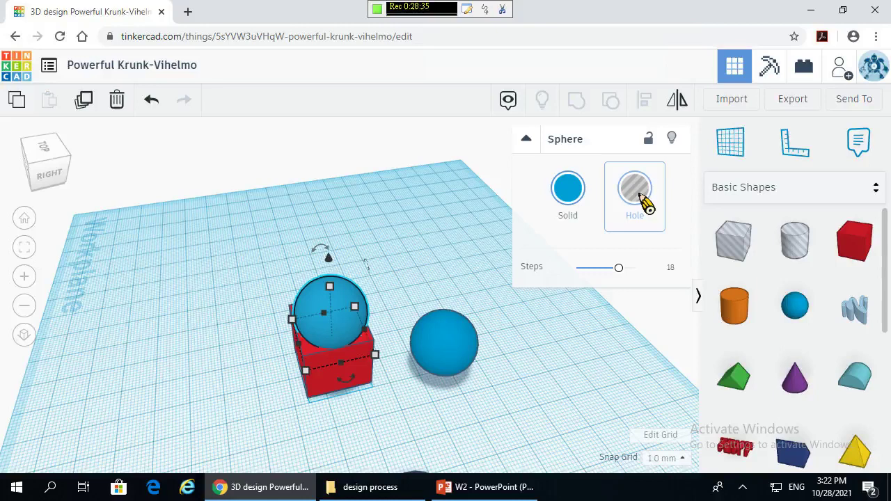
{"action": "left_click", "coordinate": [642, 199]}
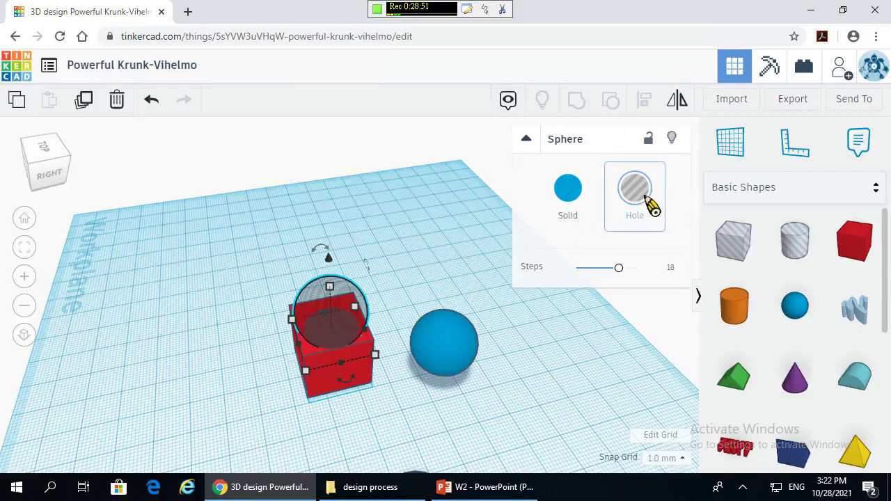
{"action": "left_click", "coordinate": [425, 268]}
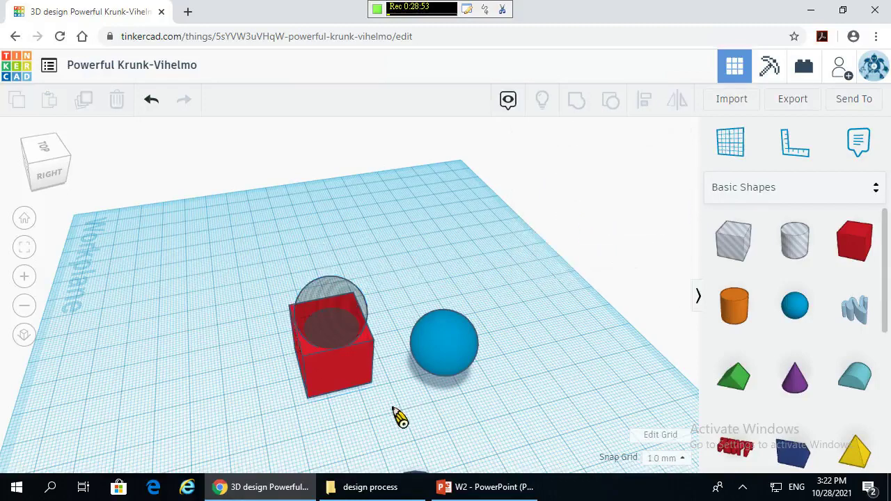
- Marquee-select both the red box and the hole sphere
{"action": "right_click_drag", "start_coordinate": [193, 307], "coordinate": [161, 328]}
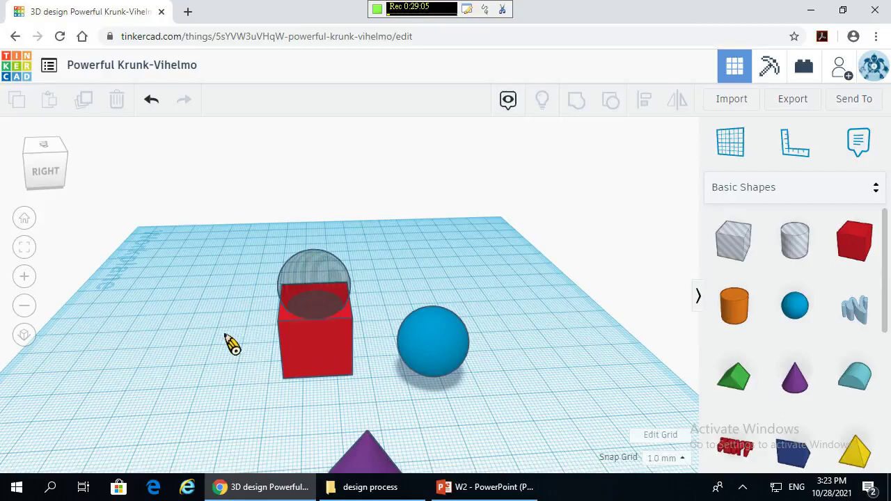
{"action": "right_click_drag", "start_coordinate": [230, 341], "coordinate": [258, 313]}
{"action": "left_click_drag", "start_coordinate": [238, 210], "coordinate": [369, 388]}
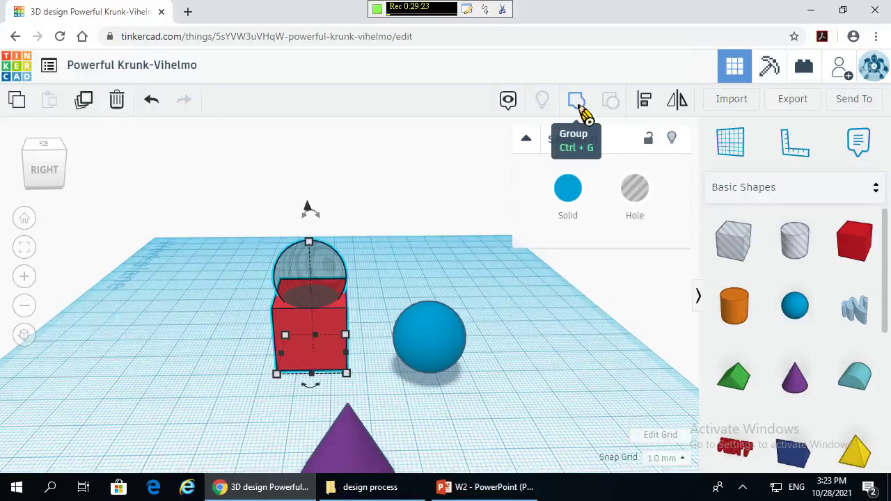
- Group the box with the hole sphere, then undo three times to restore the solid sphere
{"action": "left_click", "coordinate": [578, 103]}
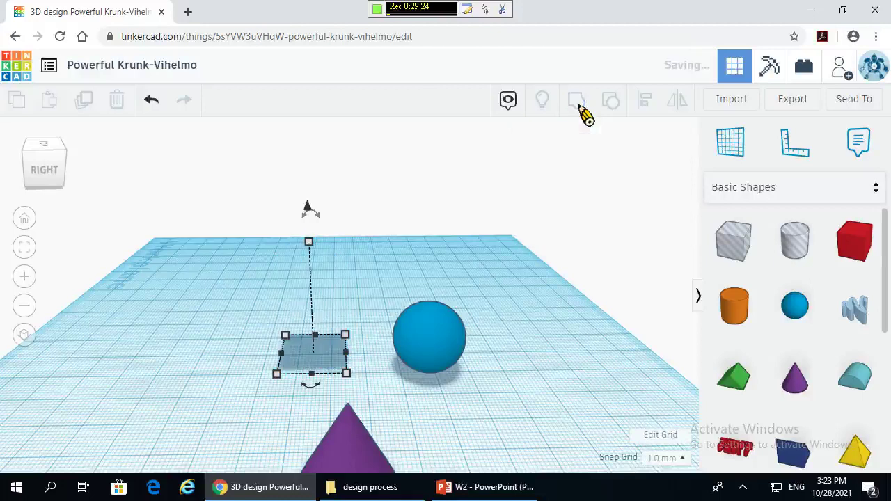
{"action": "left_click", "coordinate": [456, 252]}
{"action": "right_click_drag", "start_coordinate": [456, 252], "coordinate": [289, 319]}
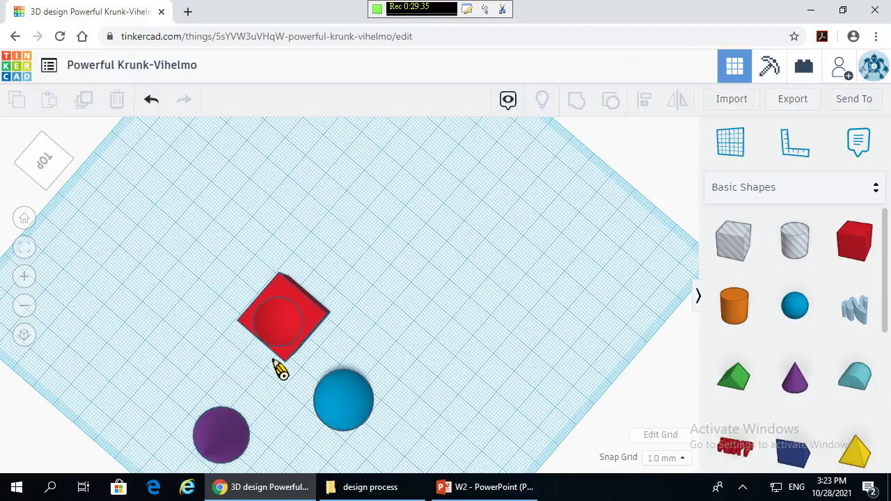
{"action": "left_click", "coordinate": [153, 100]}
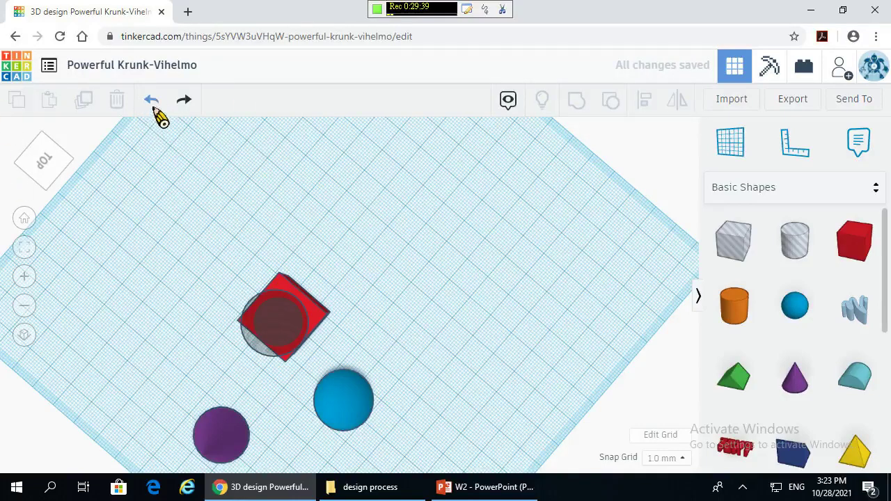
{"action": "left_click", "coordinate": [152, 101]}
{"action": "left_click", "coordinate": [152, 101]}
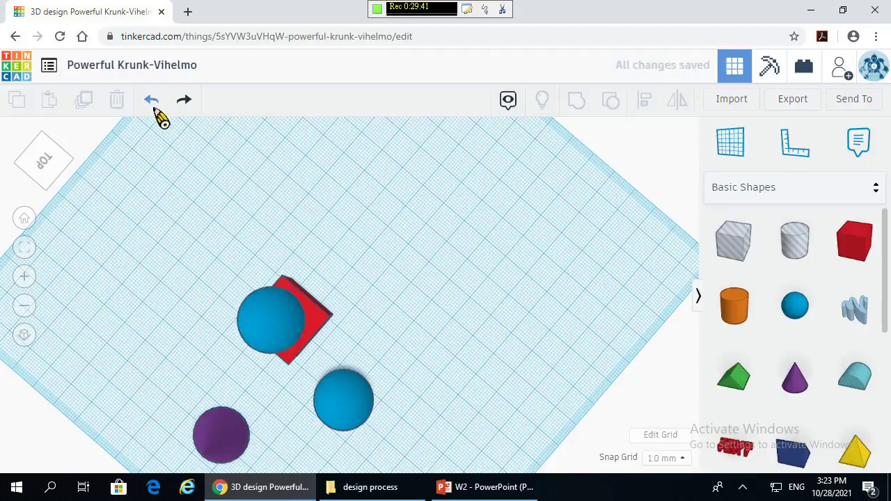
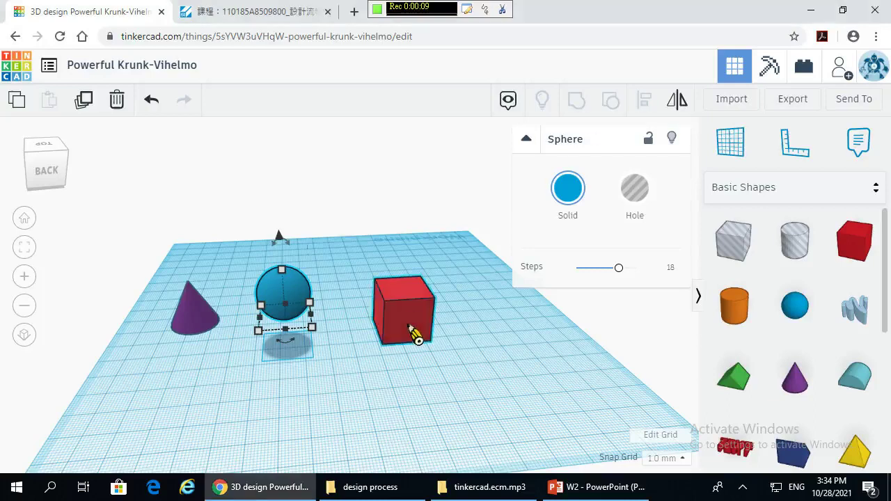
- Select the blue sphere with the red cube and centre-align them on each other
{"action": "left_click", "coordinate": [415, 335], "text": "shift"}
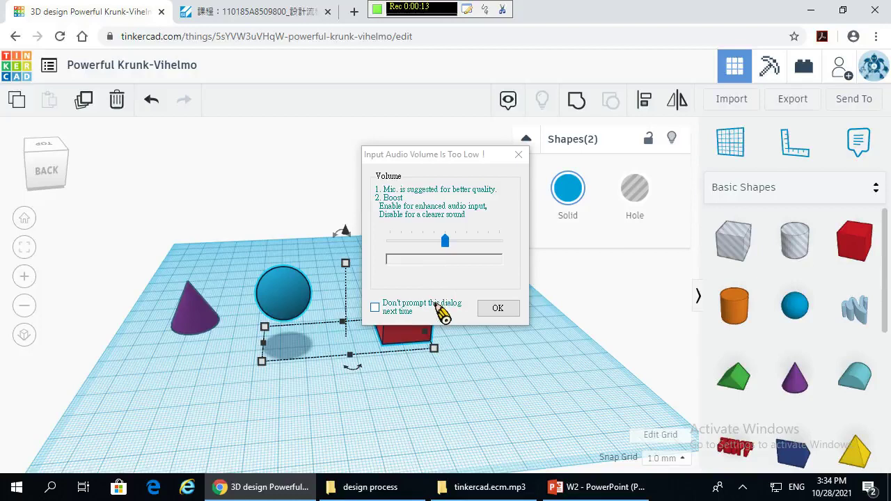
{"action": "left_click", "coordinate": [506, 310]}
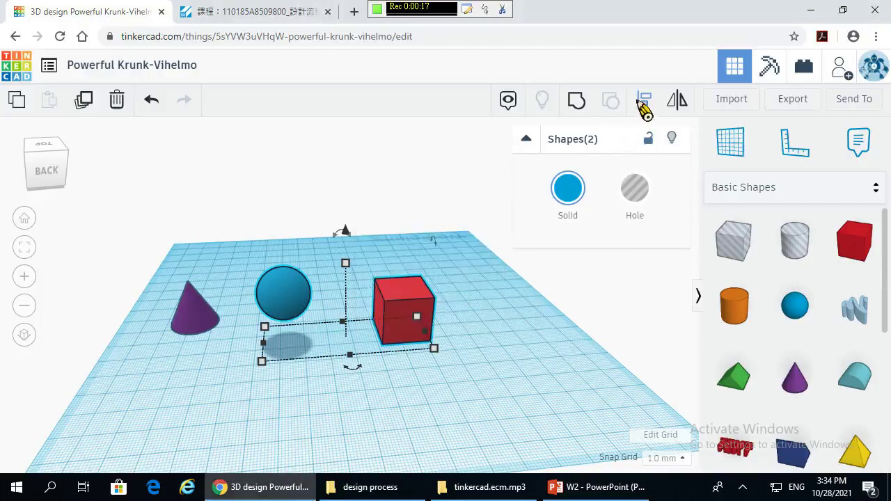
{"action": "left_click", "coordinate": [645, 106]}
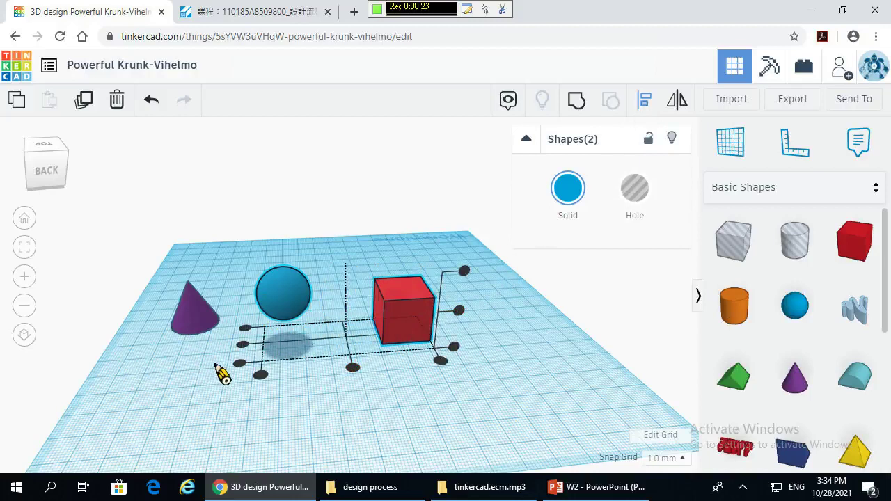
{"action": "left_click", "coordinate": [250, 346]}
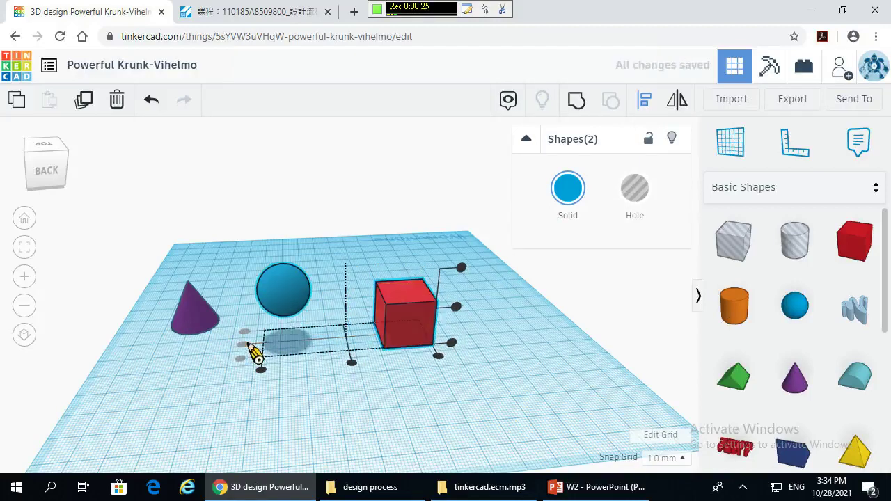
{"action": "right_click_drag", "start_coordinate": [255, 407], "coordinate": [352, 404]}
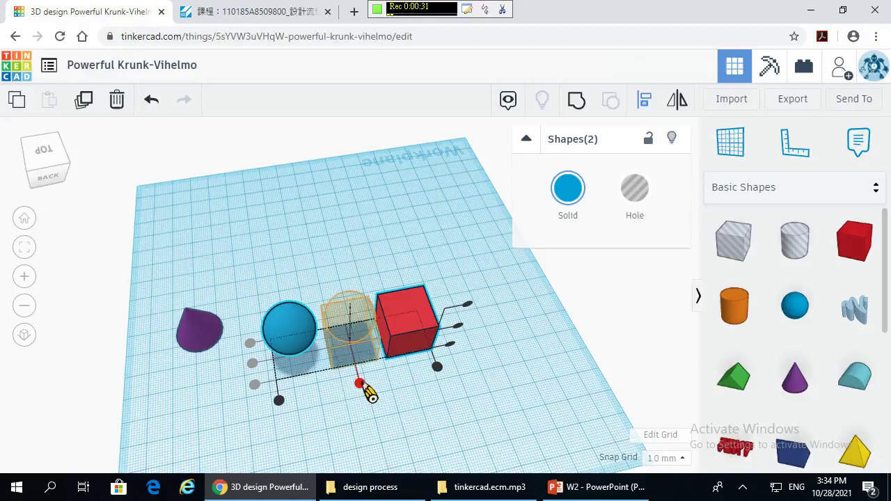
{"action": "left_click", "coordinate": [360, 383]}
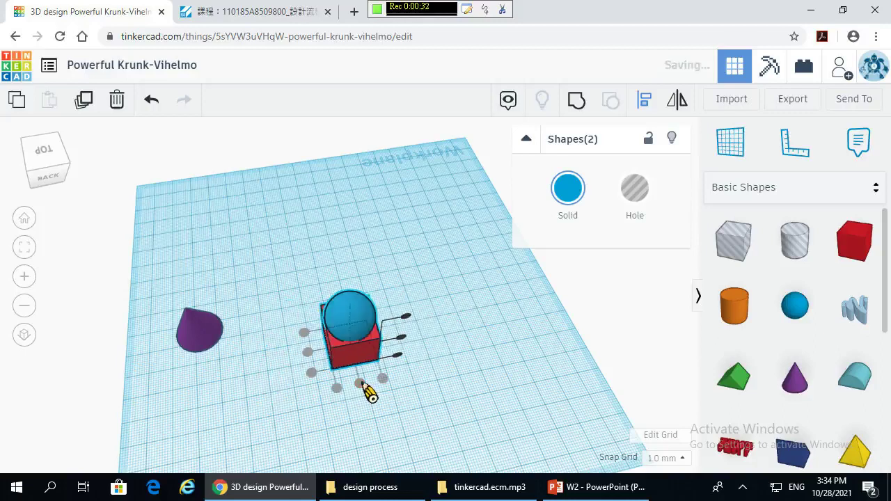
{"action": "left_click", "coordinate": [454, 391]}
{"action": "right_click_drag", "start_coordinate": [444, 392], "coordinate": [480, 436]}
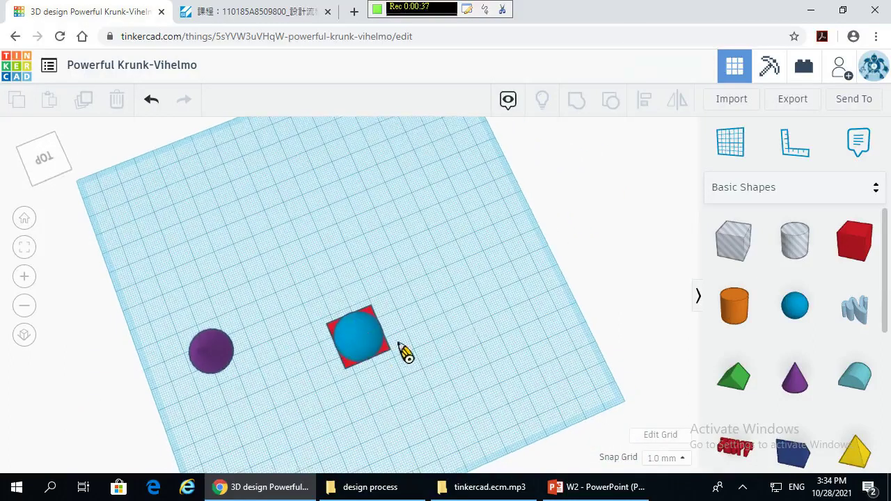
- Lift the blue sphere to a 4.00 elevation so it sinks partly into the cube's top
{"action": "right_click_drag", "start_coordinate": [358, 382], "coordinate": [365, 353]}
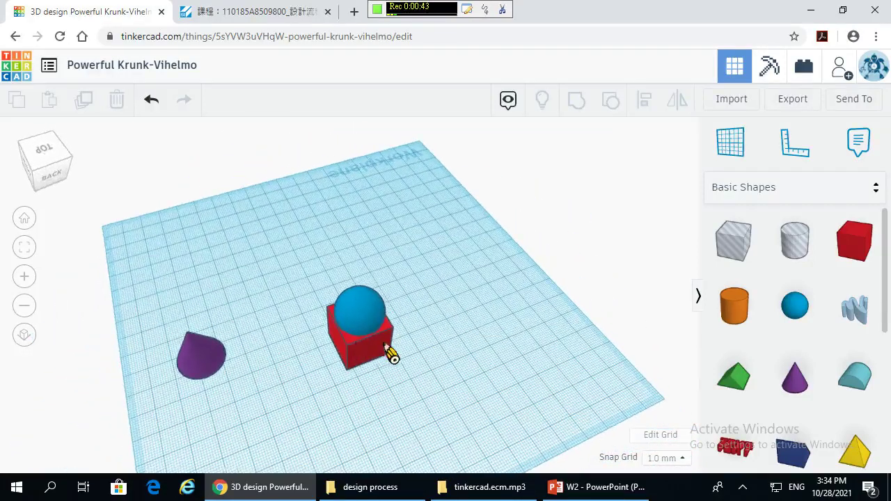
{"action": "left_click", "coordinate": [374, 303]}
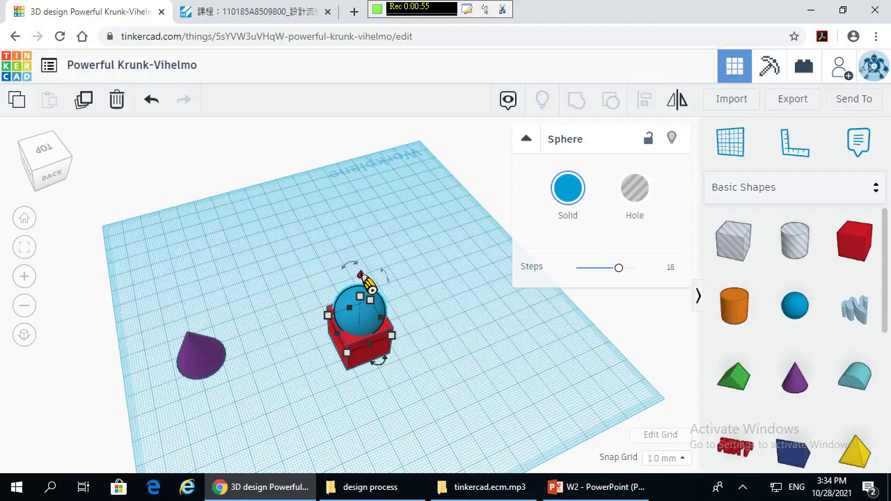
{"action": "mouse_move", "coordinate": [362, 276]}
{"action": "left_mouse_down"}
{"action": "mouse_move", "coordinate": [360, 261]}
{"action": "mouse_move", "coordinate": [362, 276]}
{"action": "left_mouse_up"}
{"action": "left_click", "coordinate": [417, 381]}
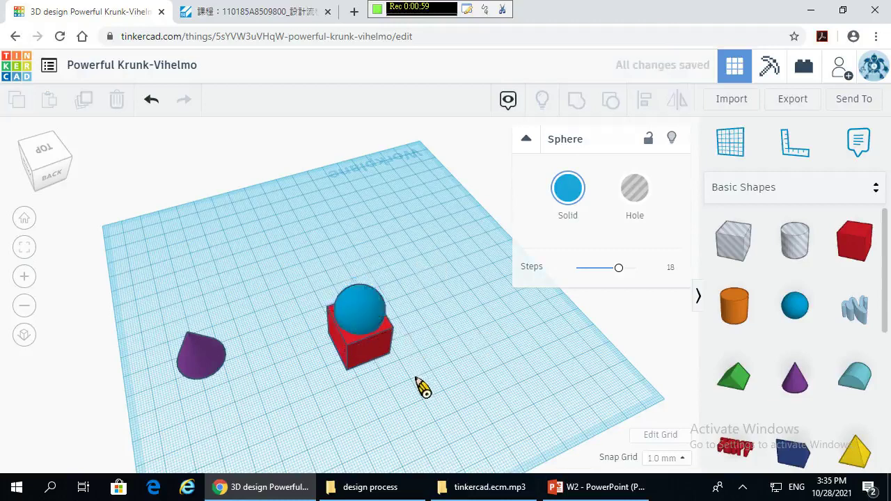
{"action": "right_click_drag", "start_coordinate": [421, 387], "coordinate": [388, 366]}
- Make the blue sphere a hole shape
{"action": "left_click", "coordinate": [366, 294]}
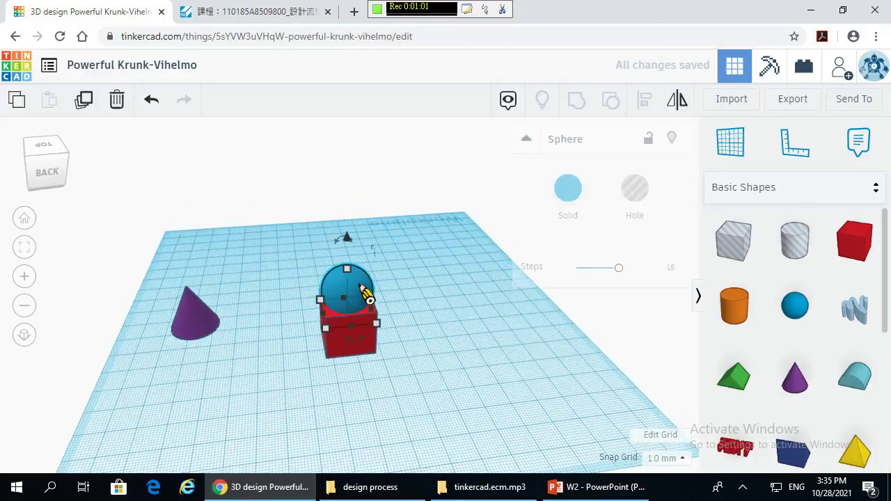
{"action": "left_click", "coordinate": [634, 201]}
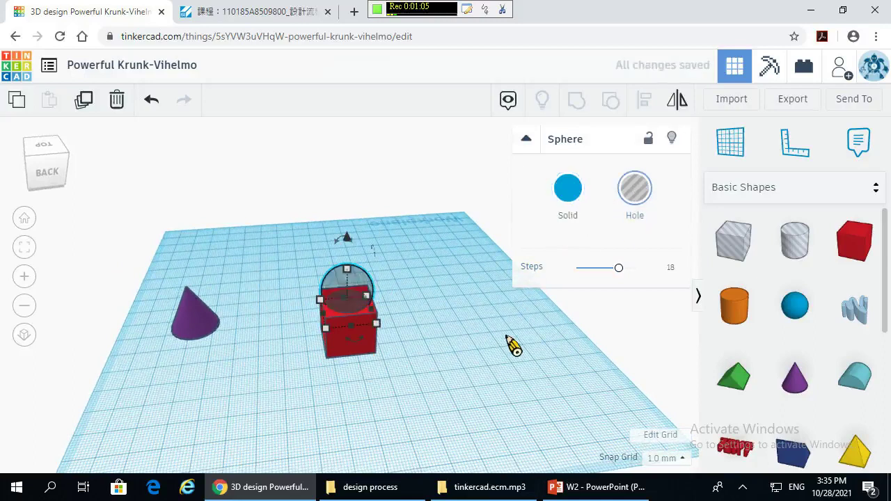
{"action": "left_click", "coordinate": [385, 333]}
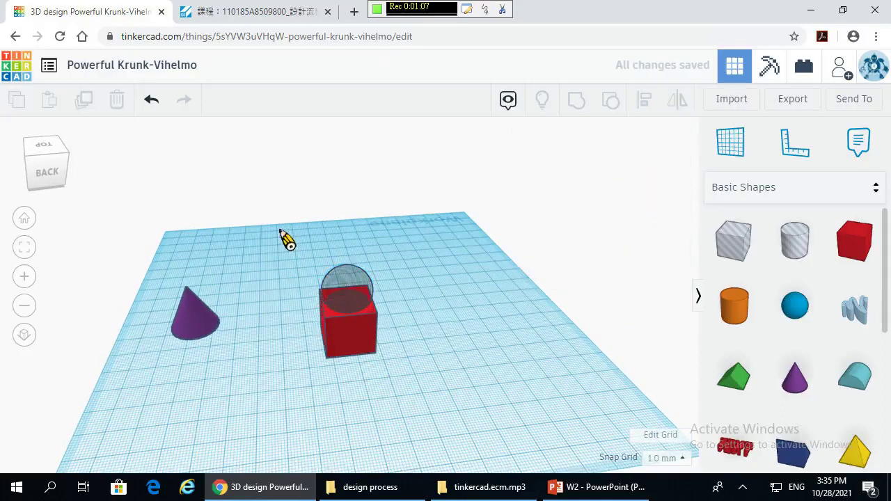
- Marquee-select the red cube and sphere hole and group them
{"action": "left_click_drag", "start_coordinate": [282, 233], "coordinate": [408, 387]}
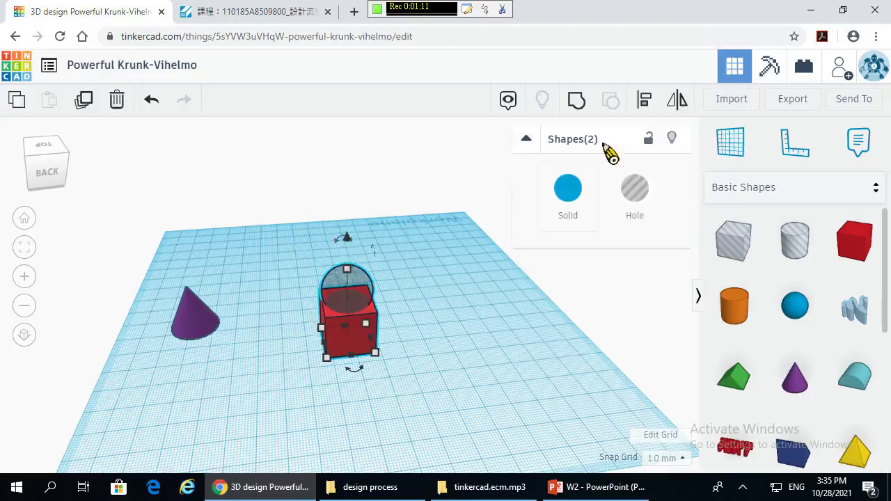
{"action": "left_click", "coordinate": [576, 102]}
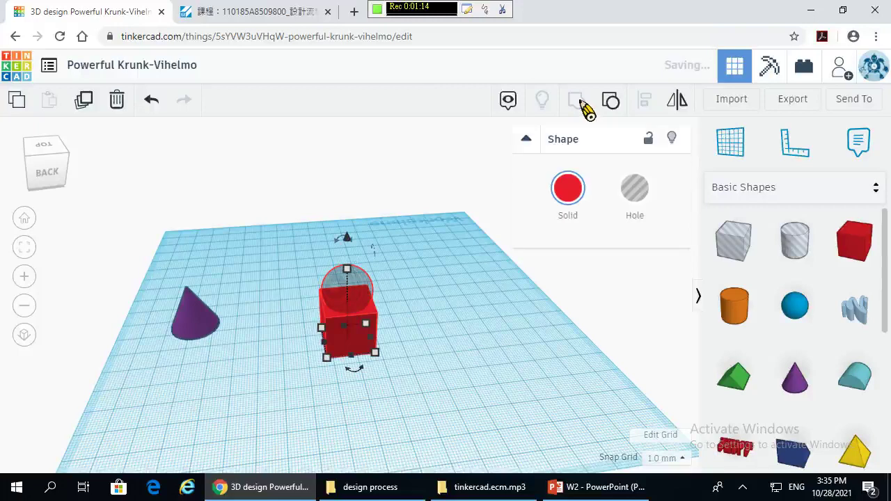
{"action": "left_click", "coordinate": [456, 346]}
{"action": "right_click_drag", "start_coordinate": [450, 364], "coordinate": [568, 325]}
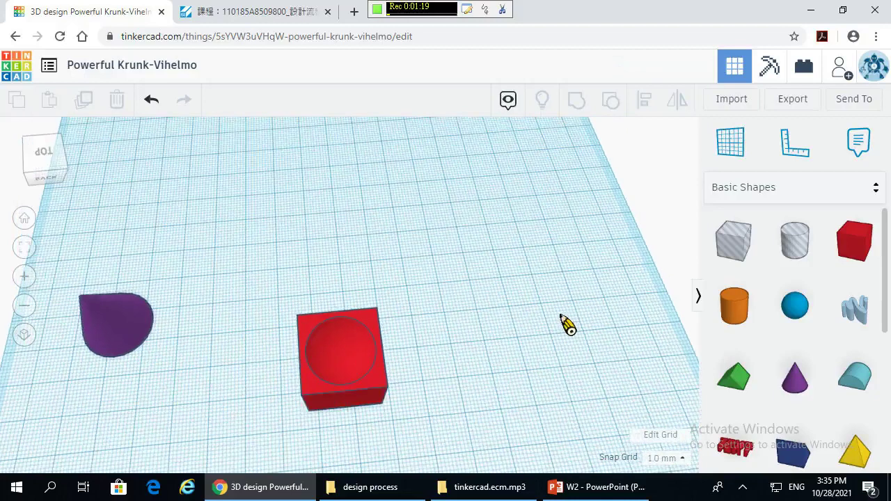
{"action": "right_click_drag", "start_coordinate": [328, 373], "coordinate": [612, 357]}
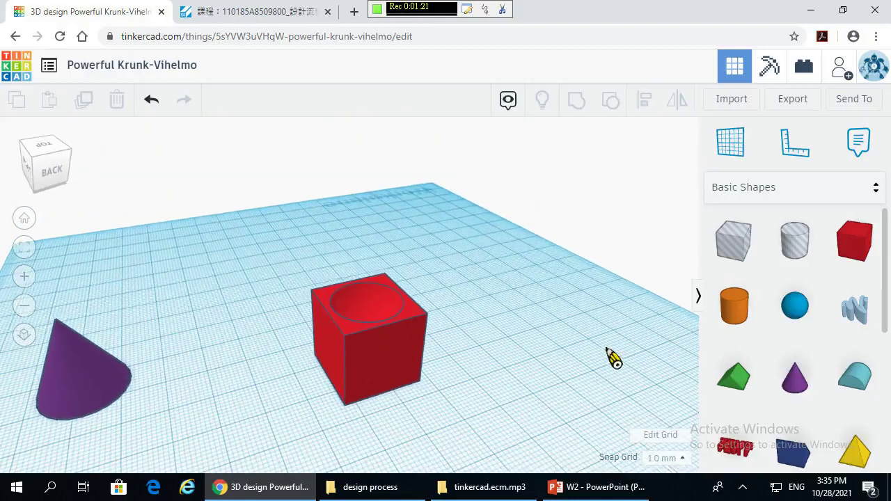
{"action": "left_click", "coordinate": [381, 307]}
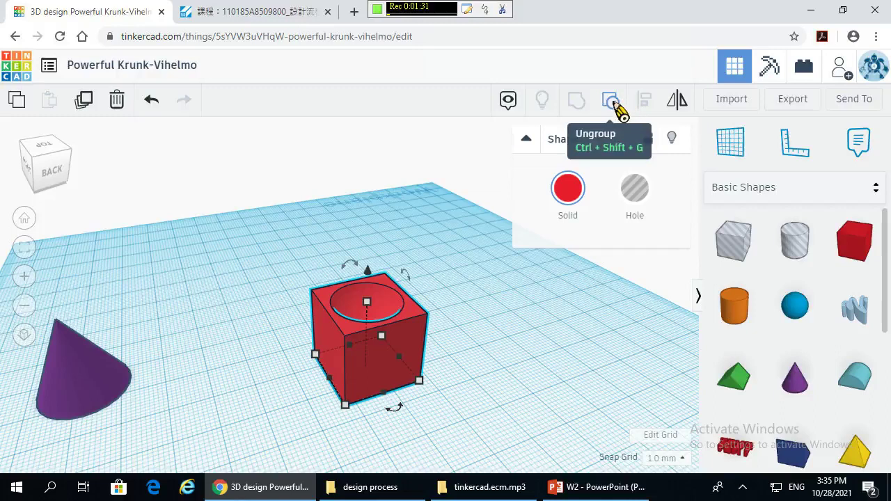
{"action": "left_click", "coordinate": [611, 101]}
{"action": "left_click", "coordinate": [462, 324]}
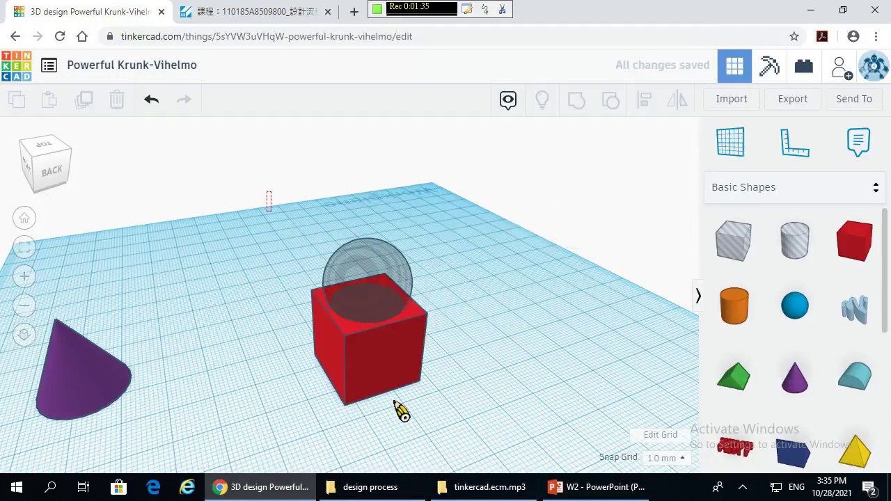
{"action": "left_click_drag", "start_coordinate": [403, 412], "coordinate": [495, 438]}
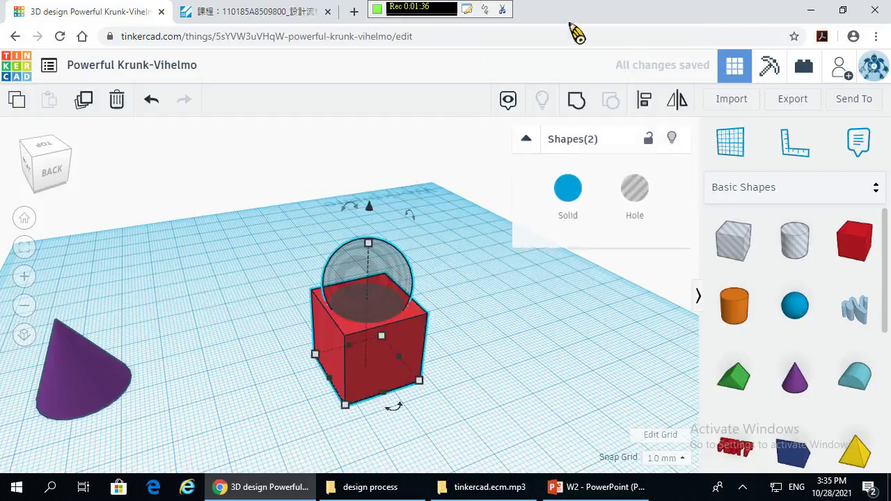
{"action": "left_click", "coordinate": [578, 102]}
{"action": "left_click", "coordinate": [537, 335]}
{"action": "right_click_drag", "start_coordinate": [537, 334], "coordinate": [346, 390]}
- Place a cylinder and a sphere from Basic Shapes beside the hollowed red box
{"action": "scroll", "coordinate": [467, 377], "scroll_direction": "down", "scroll_amount": 3}
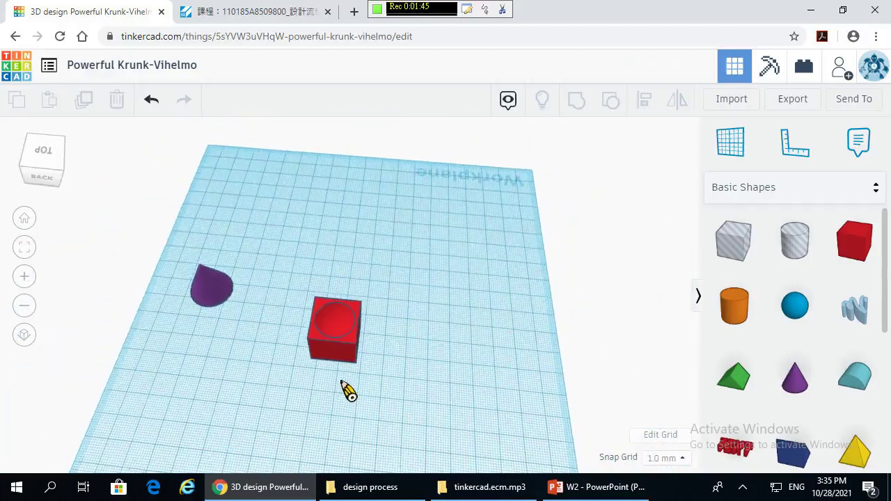
{"action": "scroll", "coordinate": [831, 380], "scroll_direction": "down", "scroll_amount": 5}
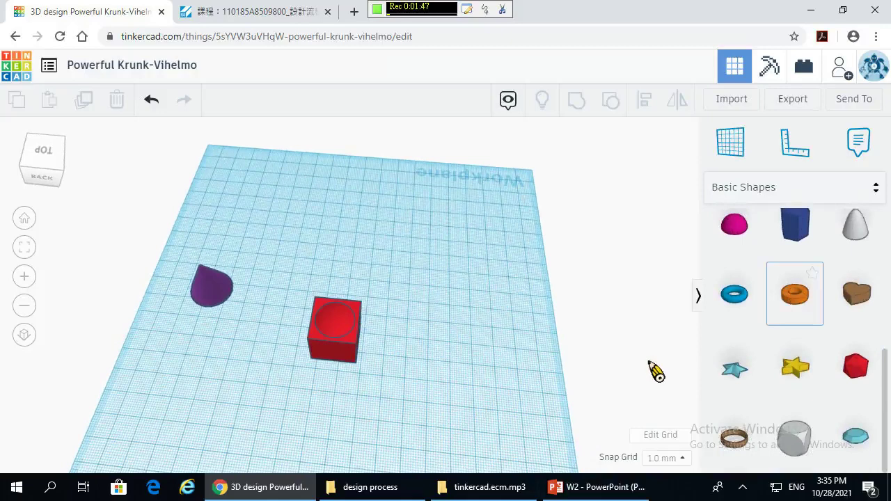
{"action": "scroll", "coordinate": [739, 352], "scroll_direction": "up", "scroll_amount": 5}
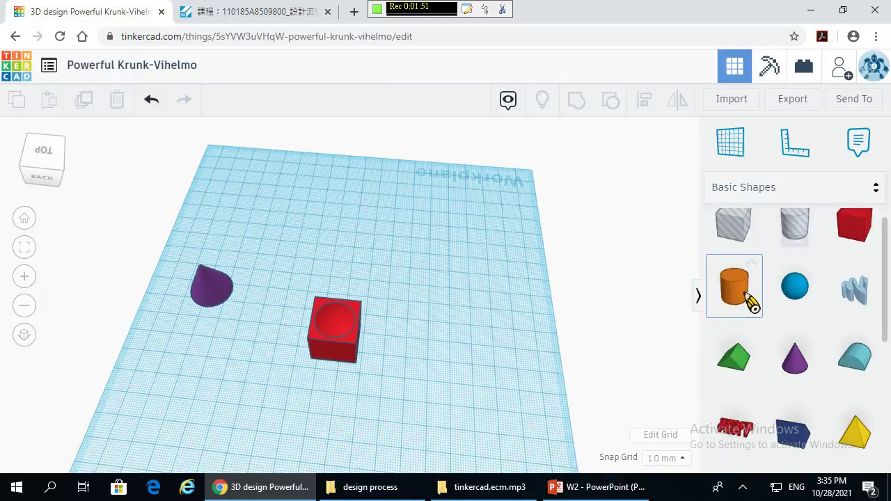
{"action": "left_click_drag", "start_coordinate": [751, 300], "coordinate": [433, 290]}
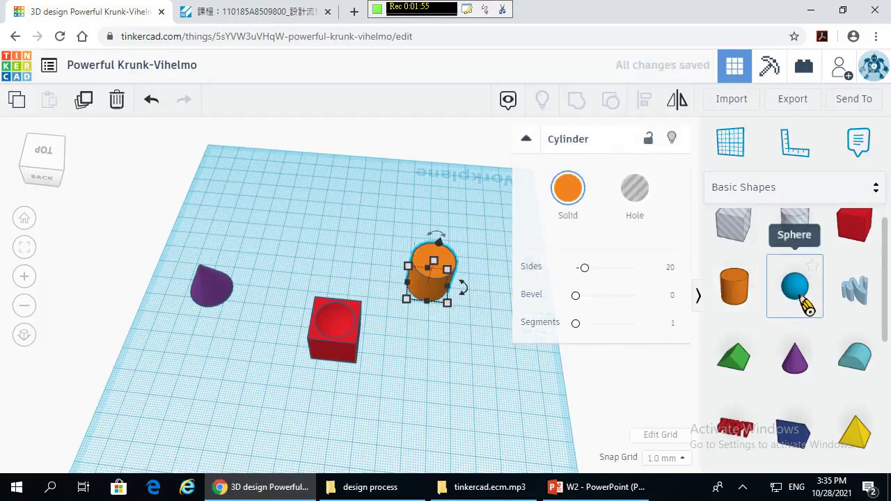
{"action": "left_click_drag", "start_coordinate": [801, 299], "coordinate": [467, 360]}
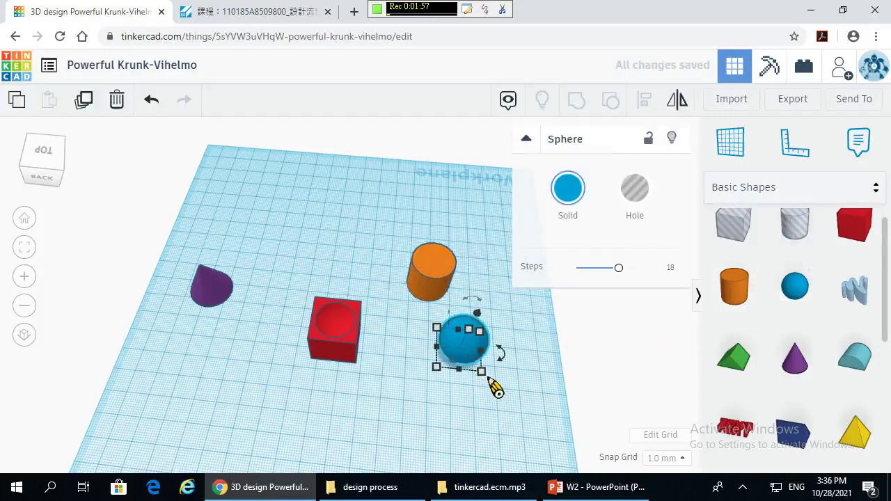
{"action": "left_click", "coordinate": [557, 408]}
{"action": "left_click", "coordinate": [483, 358]}
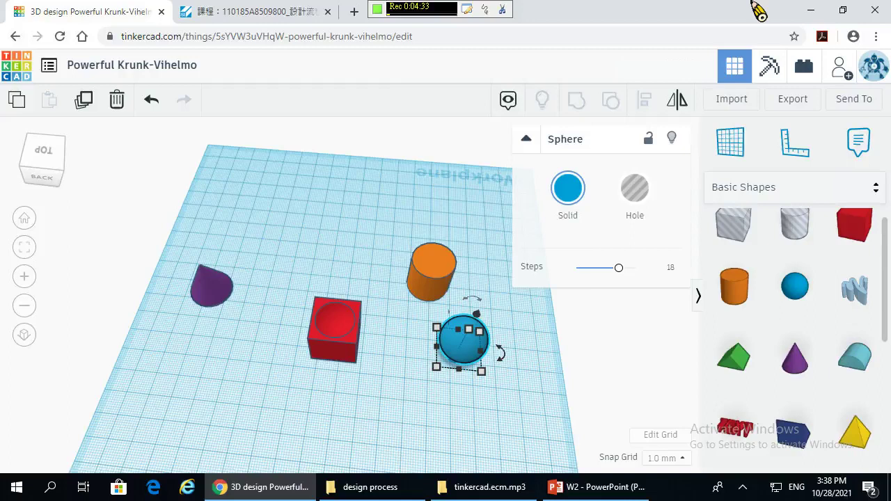
{"action": "left_click", "coordinate": [315, 198]}
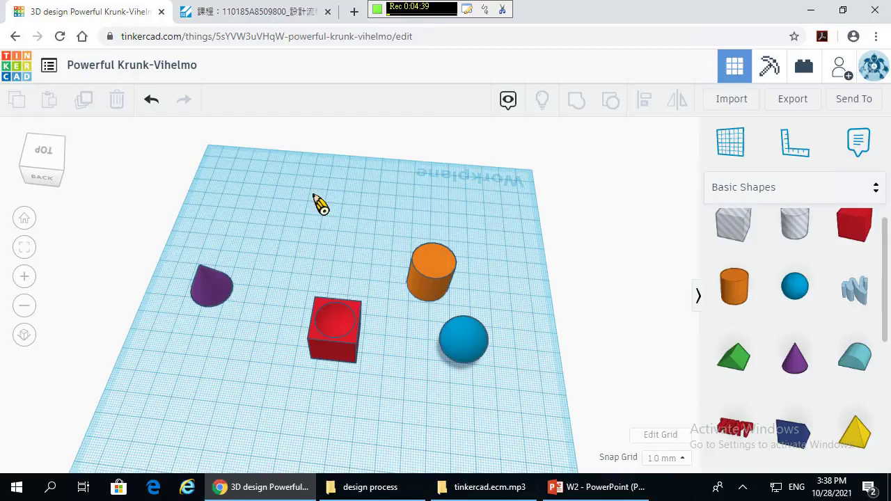
{"action": "left_click", "coordinate": [334, 313]}
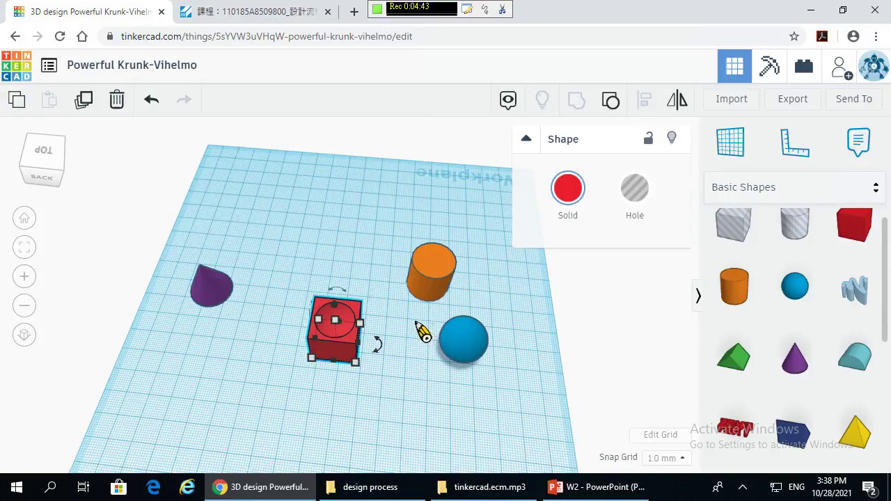
{"action": "left_click", "coordinate": [481, 350]}
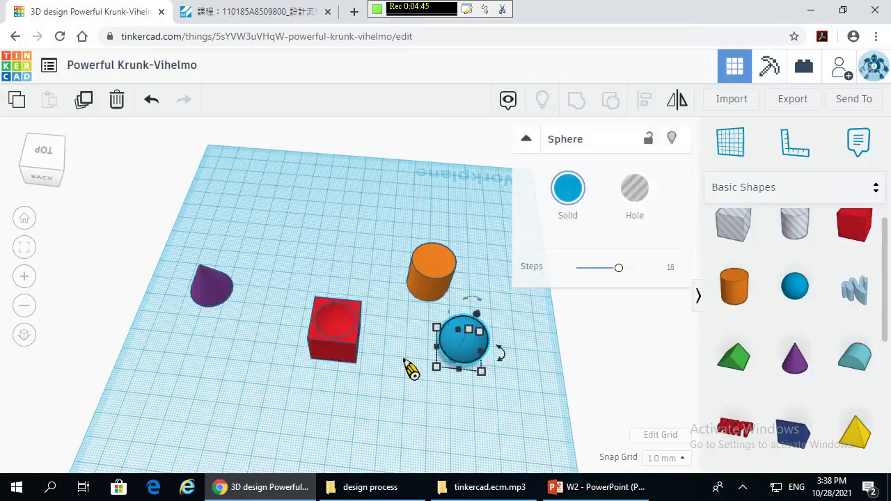
{"action": "right_click_drag", "start_coordinate": [401, 392], "coordinate": [318, 298]}
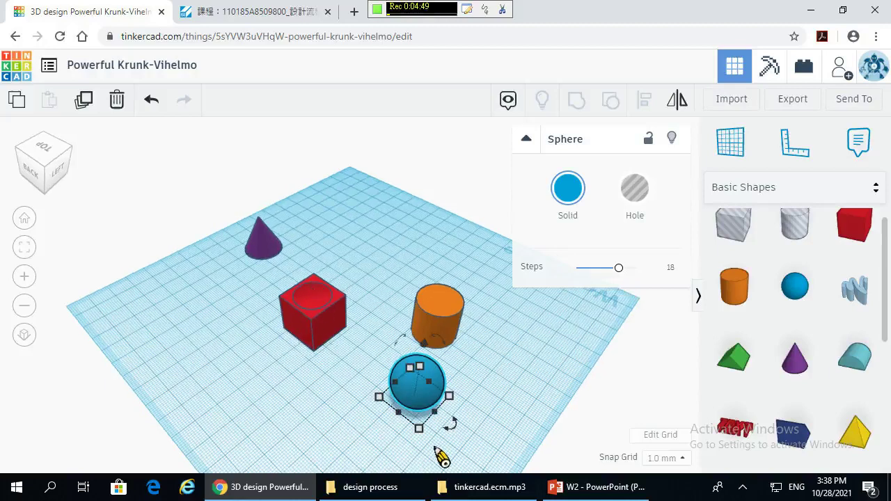
{"action": "right_click_drag", "start_coordinate": [477, 392], "coordinate": [362, 383]}
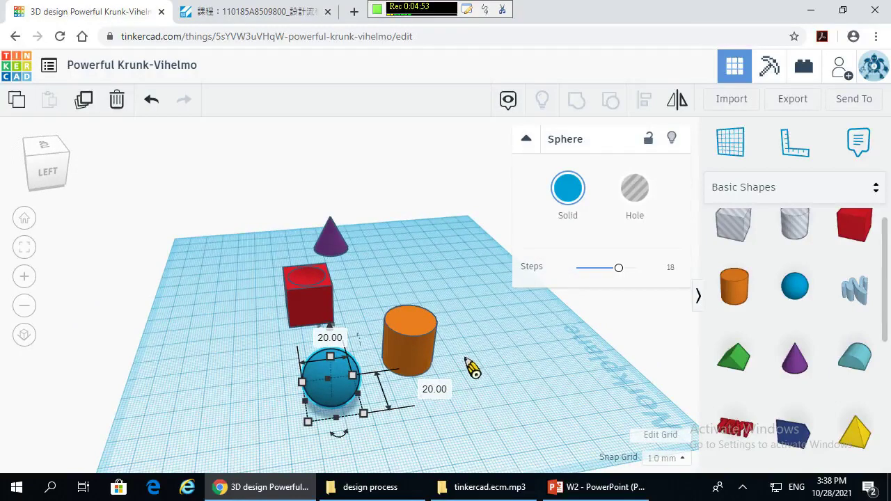
{"action": "left_click", "coordinate": [339, 378]}
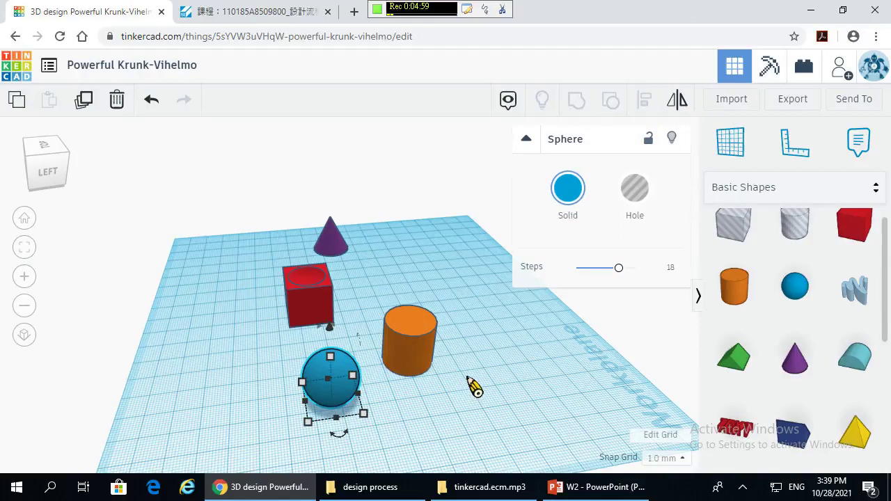
- Select the sphere and cylinder together and align them along one edge
{"action": "left_click", "coordinate": [410, 332]}
{"action": "left_click", "coordinate": [410, 331], "text": "shift"}
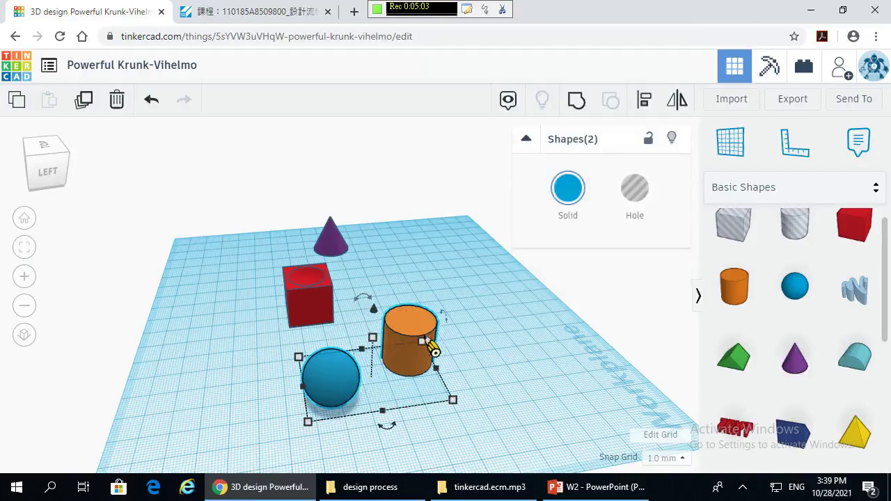
{"action": "mouse_move", "coordinate": [425, 348]}
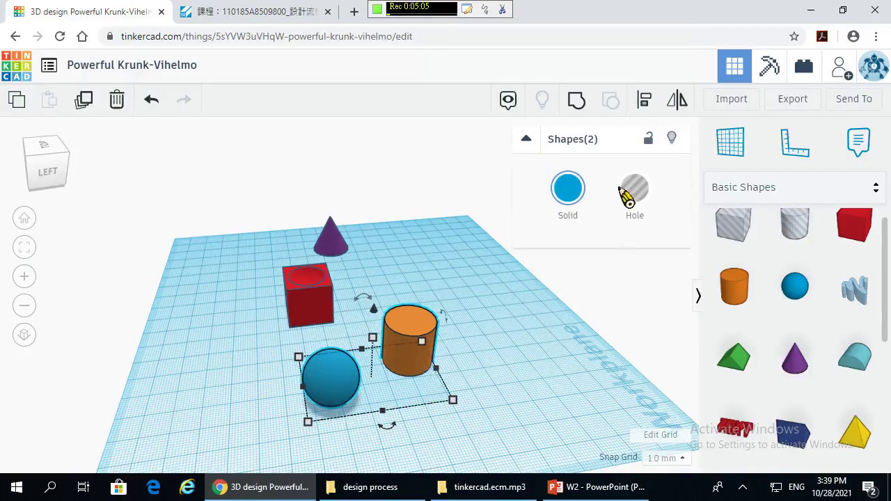
{"action": "left_click", "coordinate": [646, 109]}
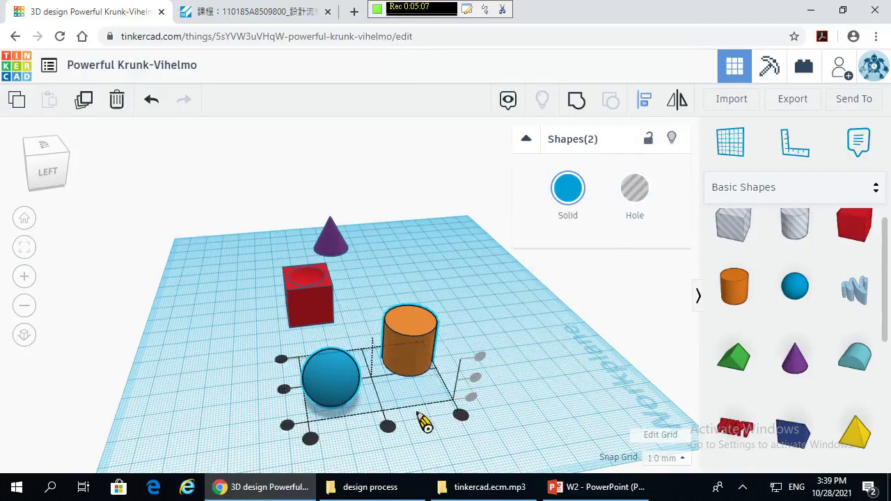
{"action": "mouse_move", "coordinate": [286, 390]}
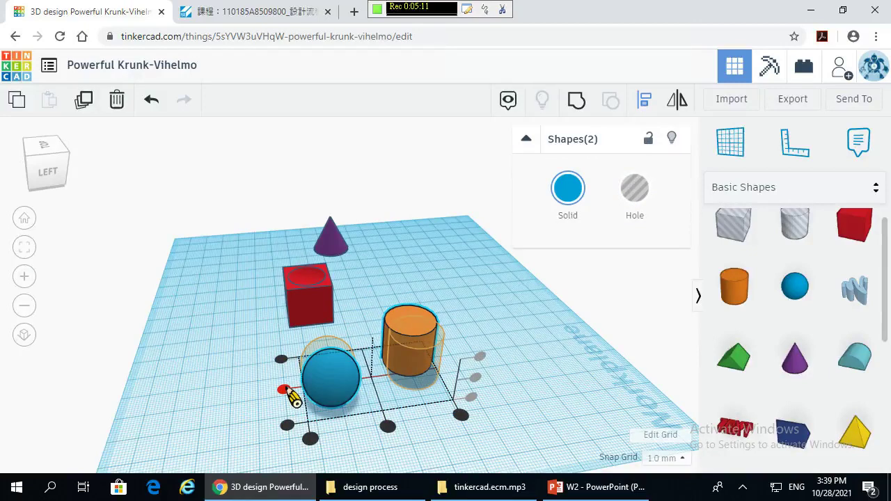
{"action": "left_click", "coordinate": [286, 390]}
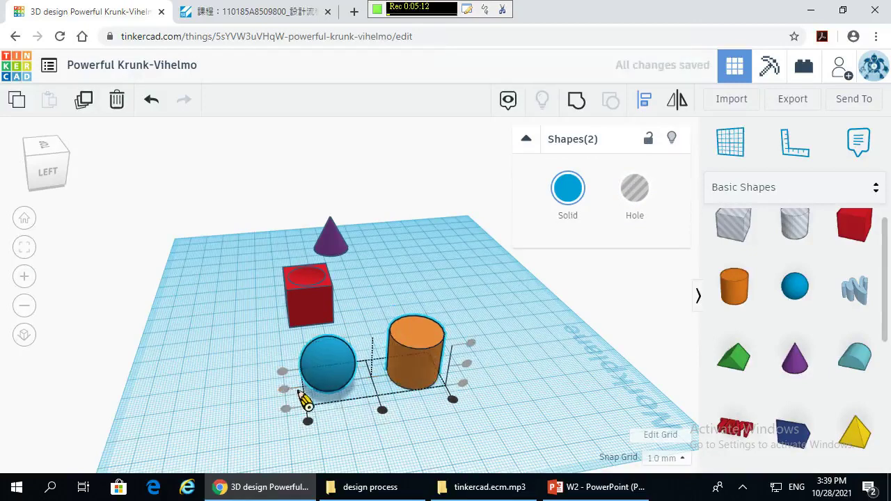
- From a top view, centre-align the two shapes, then undo that centring
{"action": "left_click", "coordinate": [46, 147]}
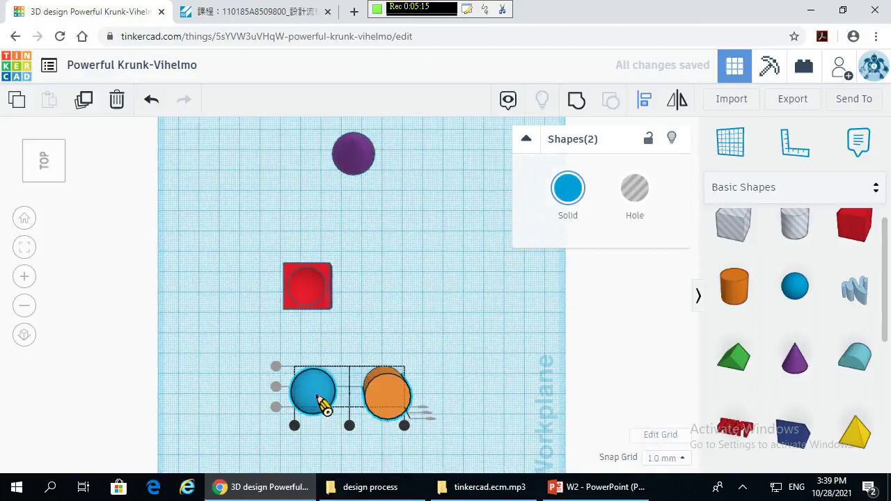
{"action": "mouse_move", "coordinate": [351, 426]}
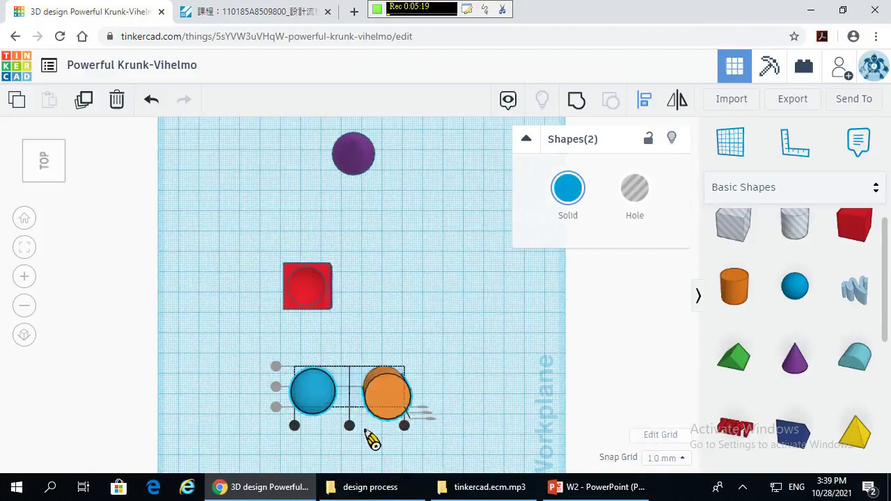
{"action": "left_click", "coordinate": [350, 426]}
{"action": "right_click_drag", "start_coordinate": [441, 420], "coordinate": [441, 353]}
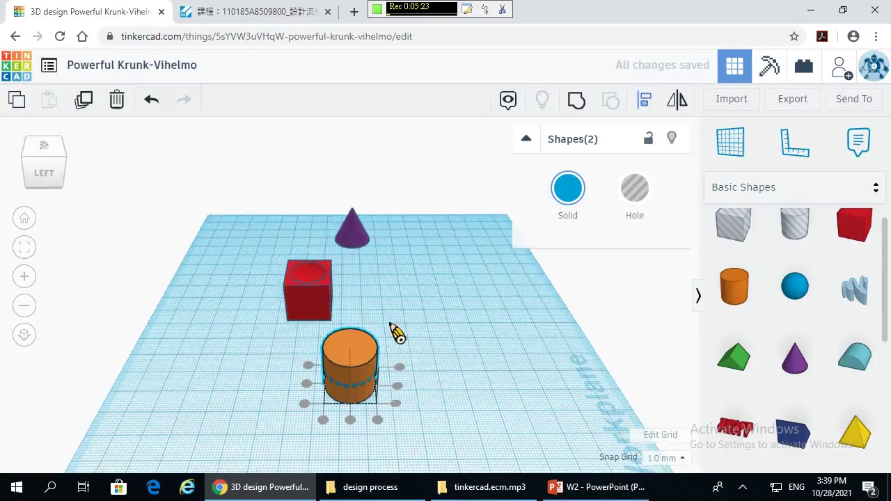
{"action": "left_click", "coordinate": [151, 101]}
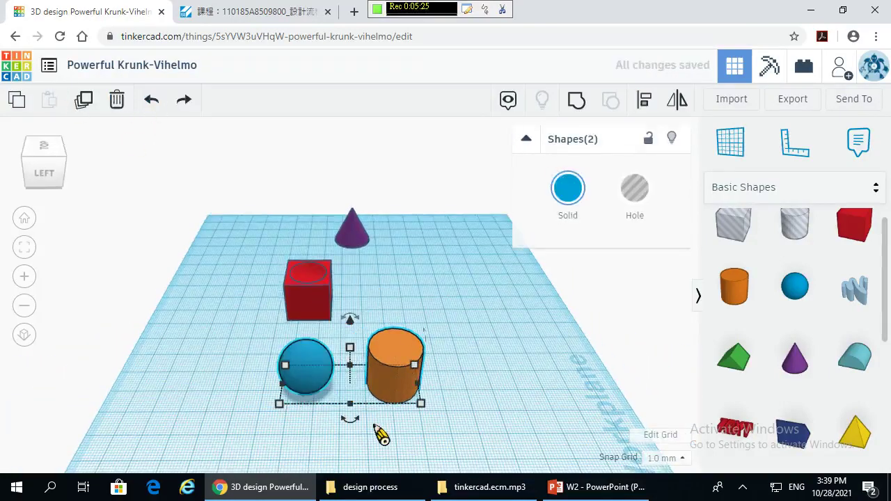
- Select the blue sphere alone and set its elevation to 10 mm above the workplane
{"action": "left_click", "coordinate": [428, 278]}
{"action": "left_click", "coordinate": [307, 360]}
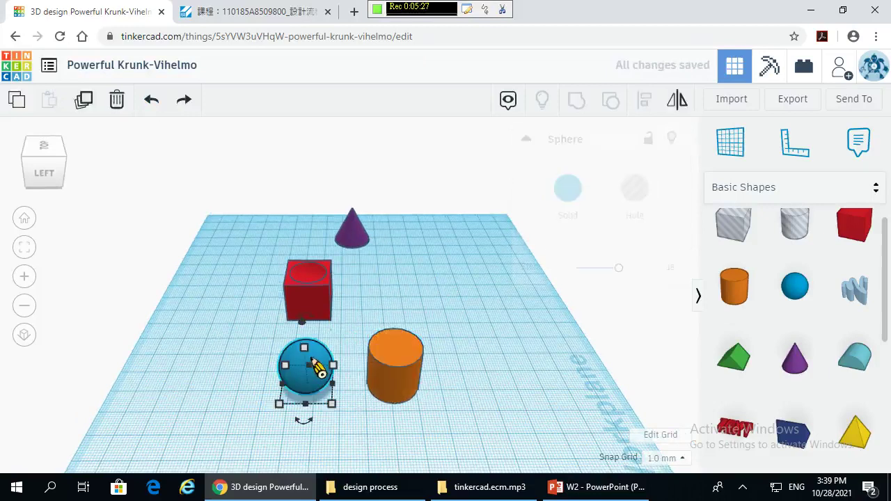
{"action": "right_click_drag", "start_coordinate": [299, 355], "coordinate": [352, 333]}
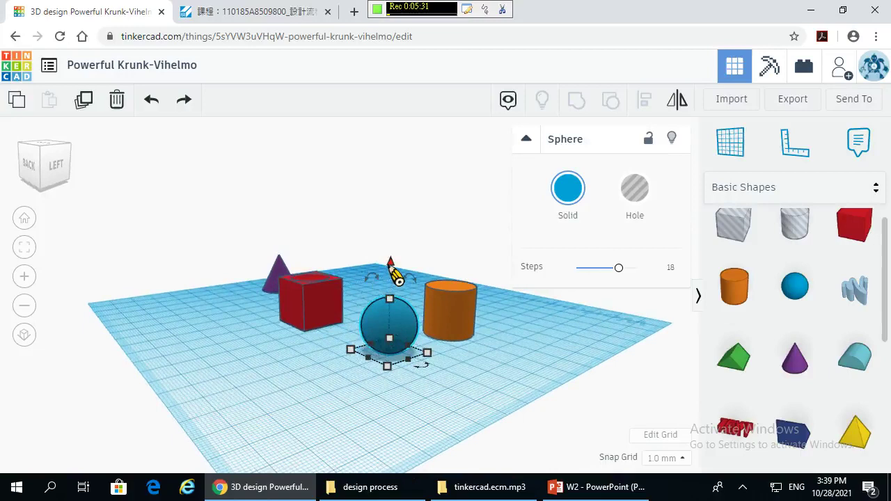
{"action": "left_click_drag", "start_coordinate": [396, 271], "coordinate": [413, 217]}
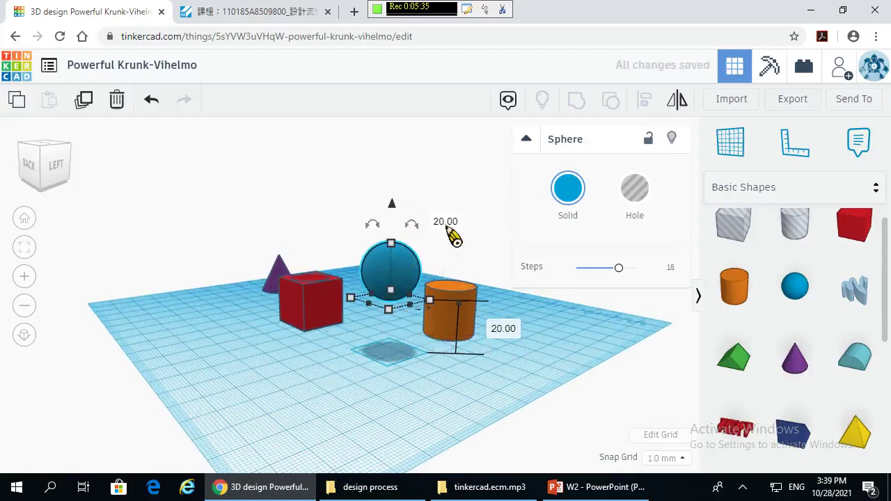
{"action": "right_click_drag", "start_coordinate": [422, 380], "coordinate": [470, 348]}
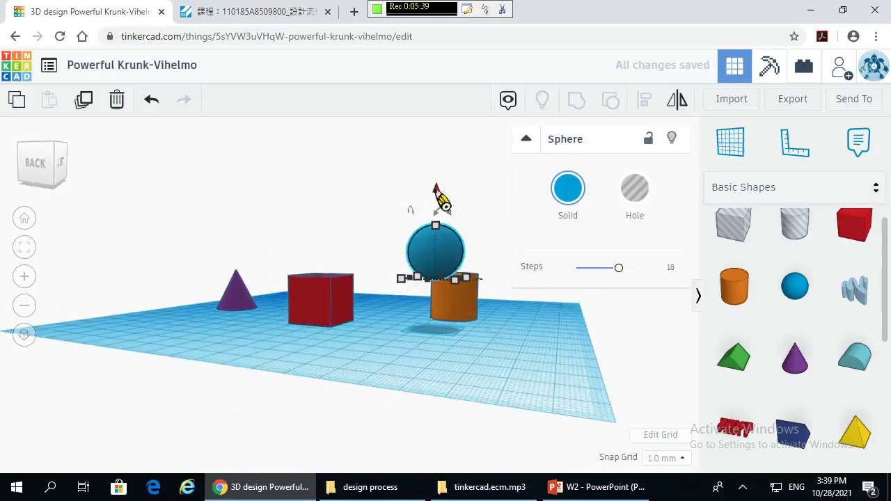
{"action": "left_click_drag", "start_coordinate": [442, 198], "coordinate": [439, 222]}
{"action": "left_click", "coordinate": [541, 320]}
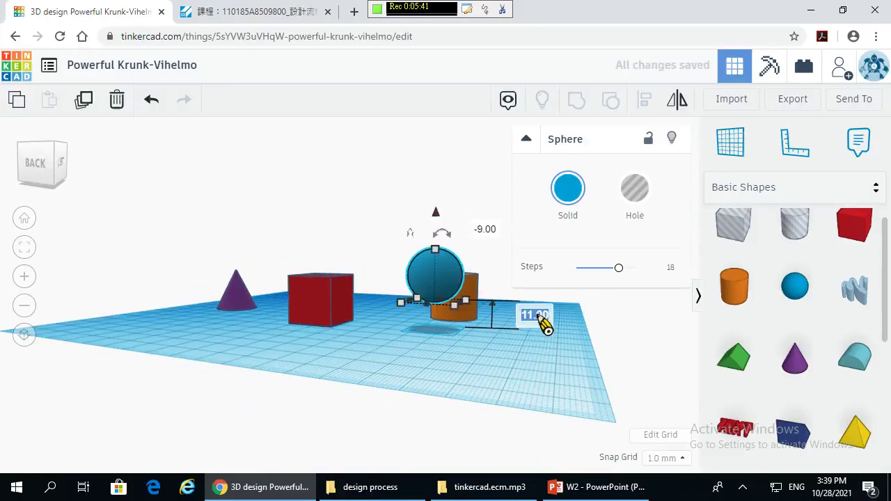
{"action": "type", "text": "10"}
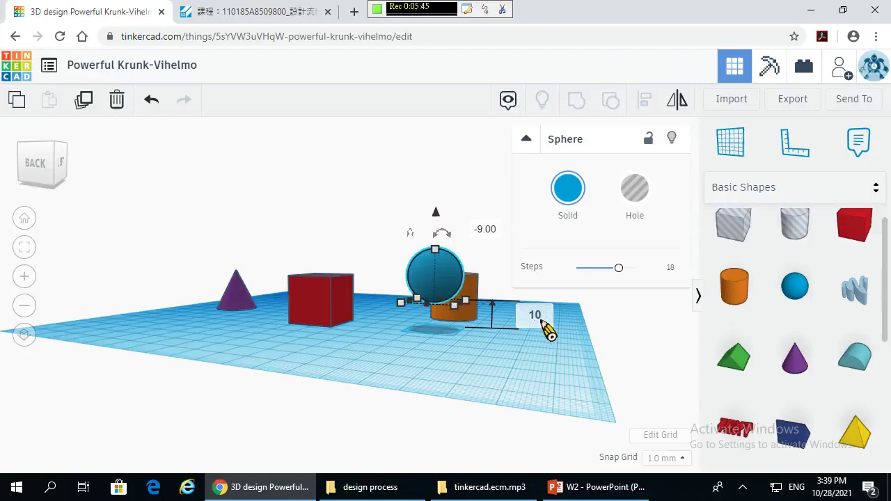
{"action": "key", "text": "Return"}
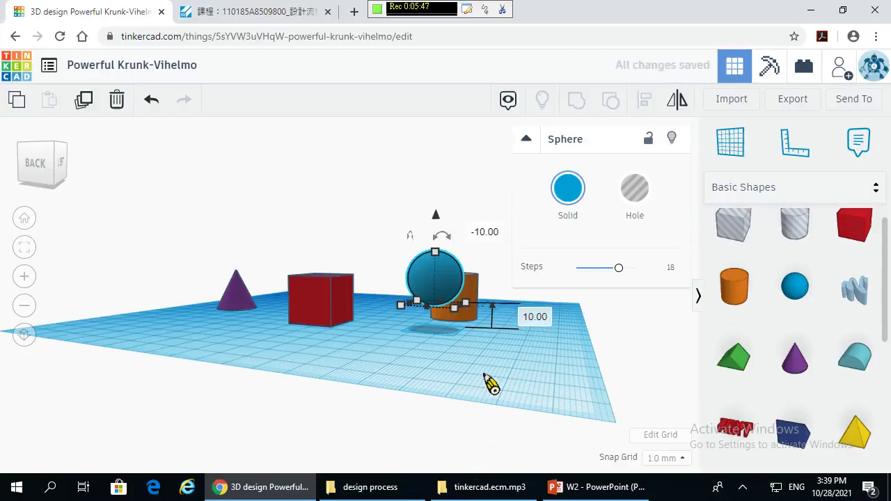
{"action": "left_click", "coordinate": [376, 405]}
{"action": "right_click_drag", "start_coordinate": [376, 406], "coordinate": [109, 308]}
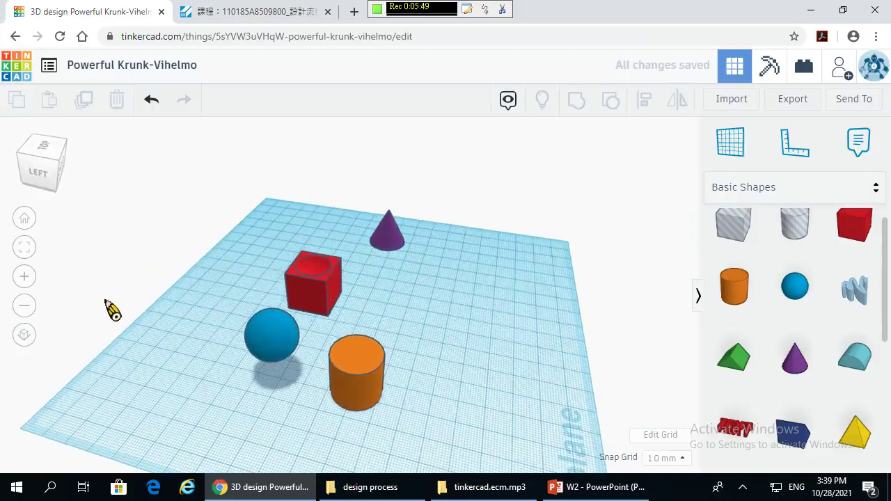
- Select the raised sphere and cylinder and centre-align the sphere over the cylinder
{"action": "left_click", "coordinate": [270, 346]}
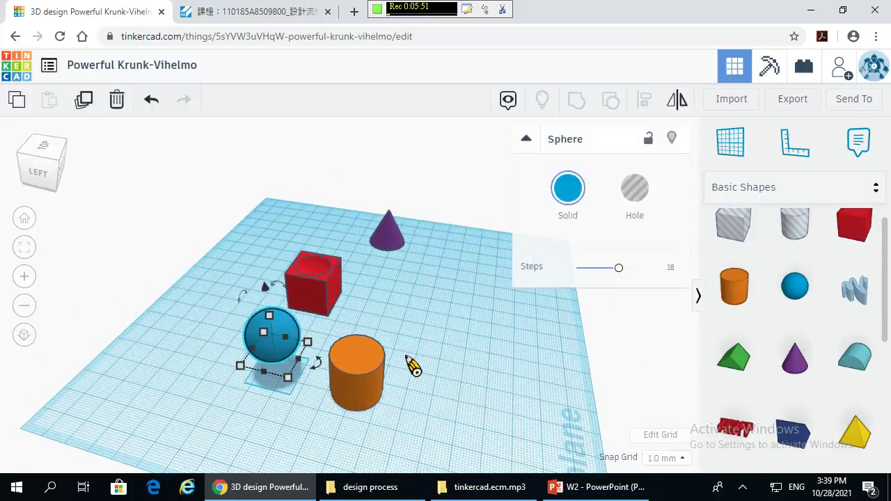
{"action": "left_click_drag", "start_coordinate": [318, 361], "coordinate": [356, 360]}
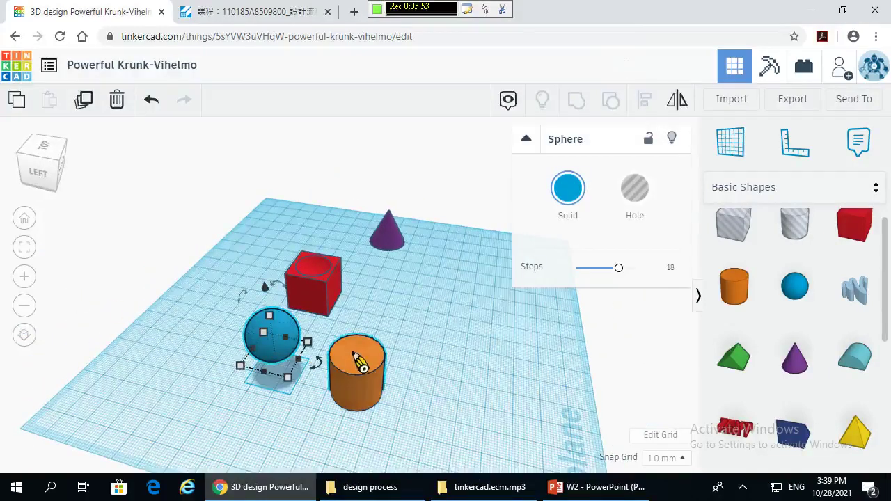
{"action": "left_click", "coordinate": [356, 366], "text": "shift"}
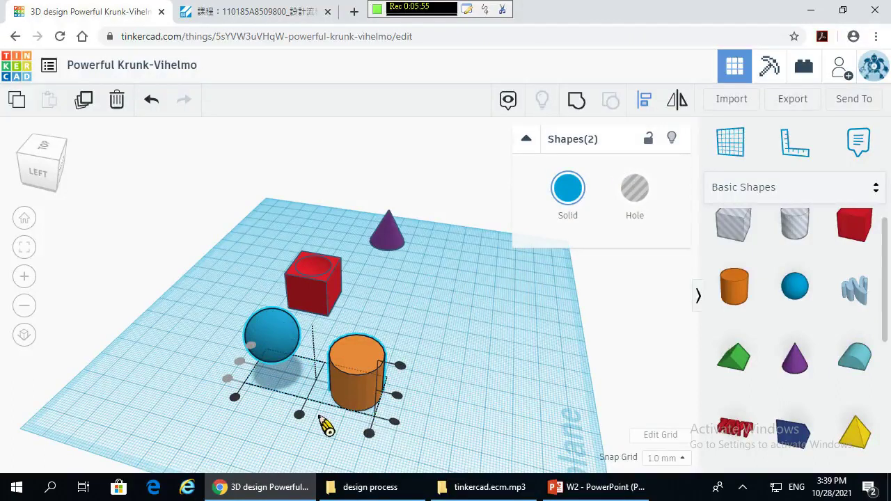
{"action": "left_click", "coordinate": [300, 416]}
{"action": "left_click", "coordinate": [471, 383]}
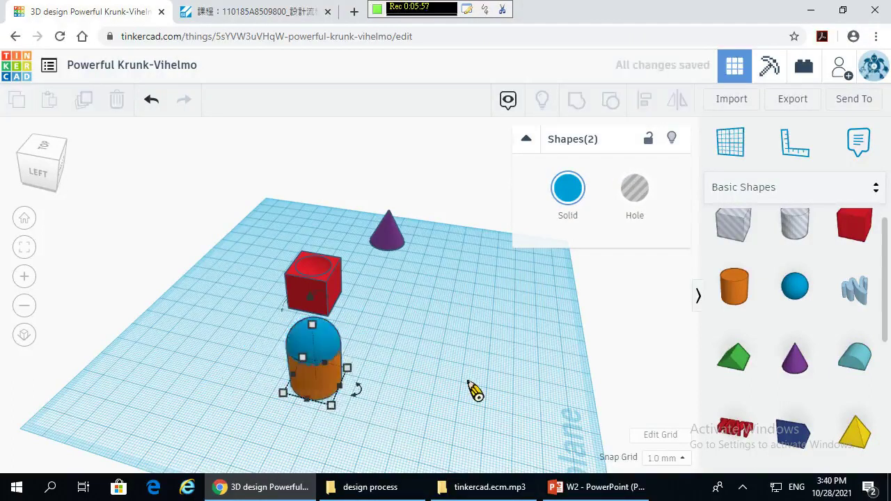
{"action": "left_click", "coordinate": [467, 382]}
{"action": "right_click_drag", "start_coordinate": [467, 382], "coordinate": [282, 292]}
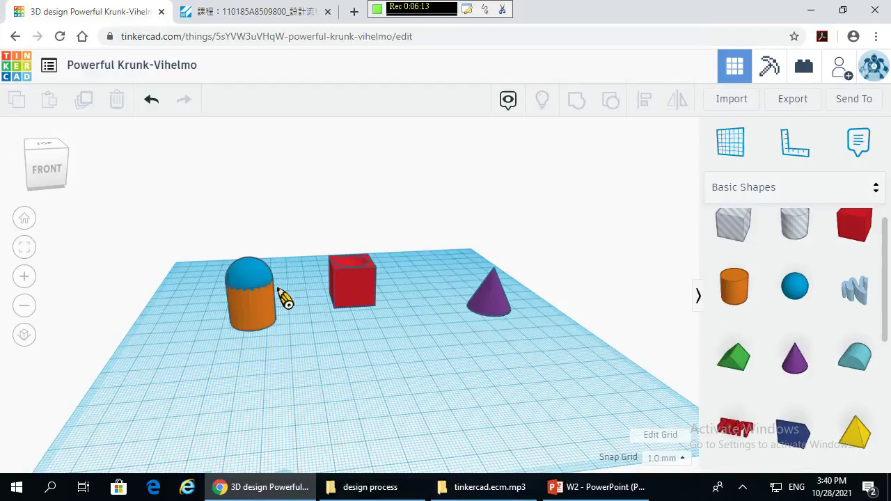
- Group the sphere and cylinder into one orange dome-topped shape
{"action": "left_click_drag", "start_coordinate": [218, 232], "coordinate": [295, 350]}
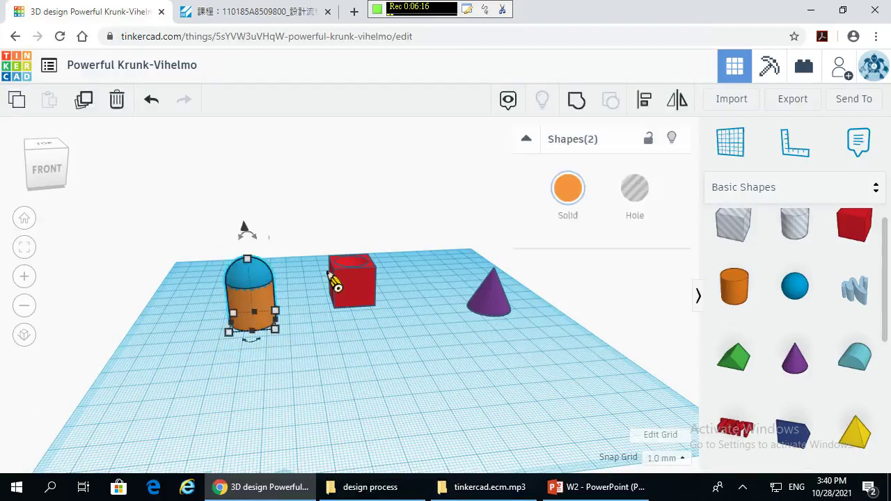
{"action": "left_click", "coordinate": [574, 105]}
{"action": "left_click", "coordinate": [359, 350]}
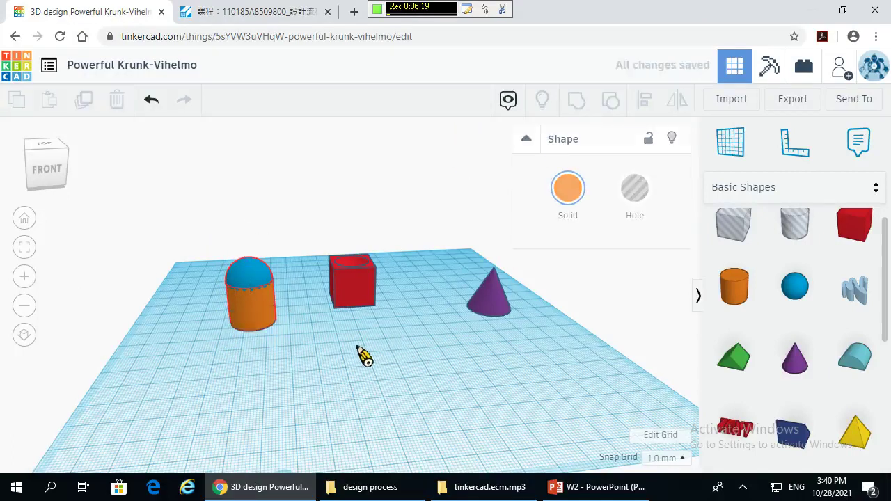
- Orbit and zoom around the workplane to inspect the dome cylinder, hollowed box and cone
{"action": "right_click_drag", "start_coordinate": [234, 346], "coordinate": [415, 360]}
{"action": "right_click_drag", "start_coordinate": [123, 257], "coordinate": [295, 338]}
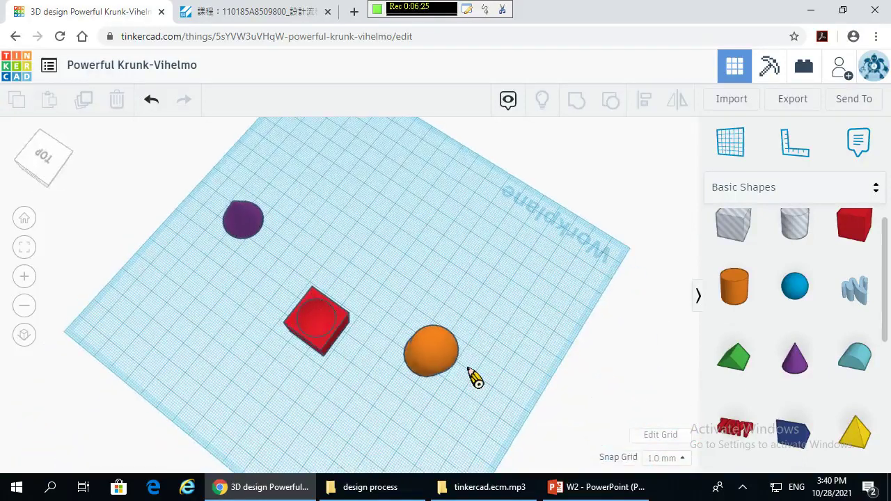
{"action": "right_click_drag", "start_coordinate": [463, 354], "coordinate": [390, 330]}
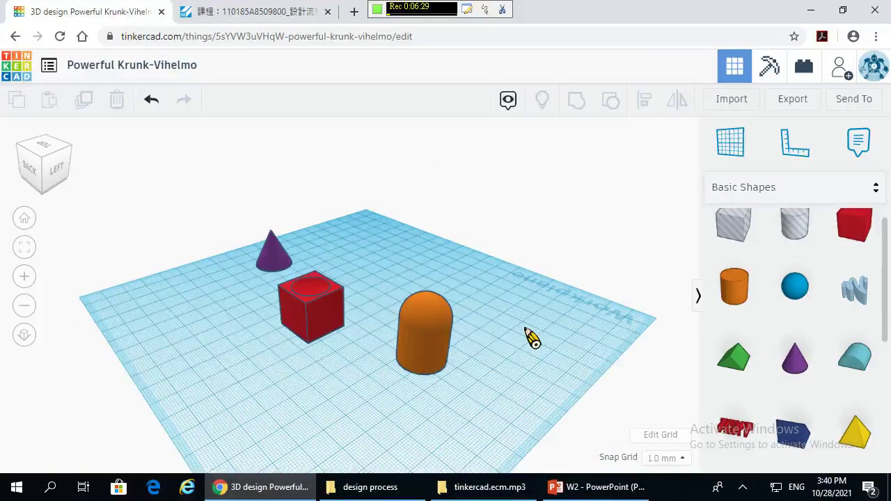
{"action": "scroll", "coordinate": [625, 322], "scroll_direction": "down", "scroll_amount": 2}
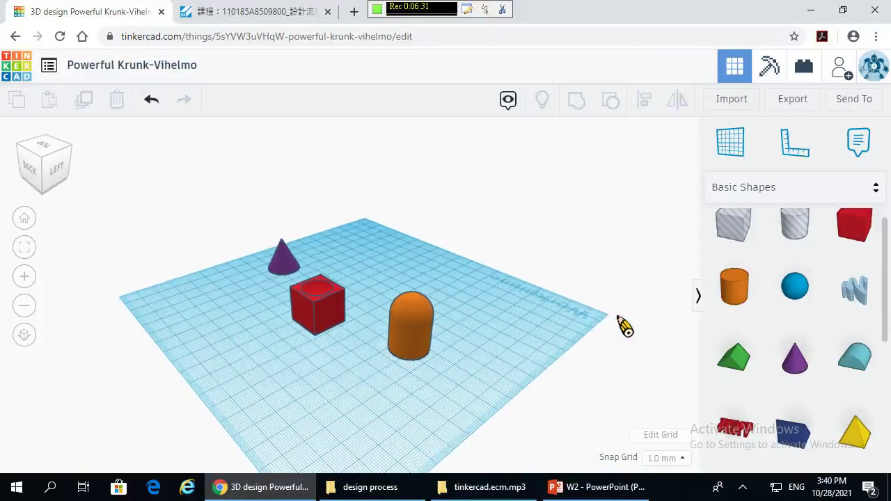
{"action": "scroll", "coordinate": [500, 349], "scroll_direction": "up", "scroll_amount": 4}
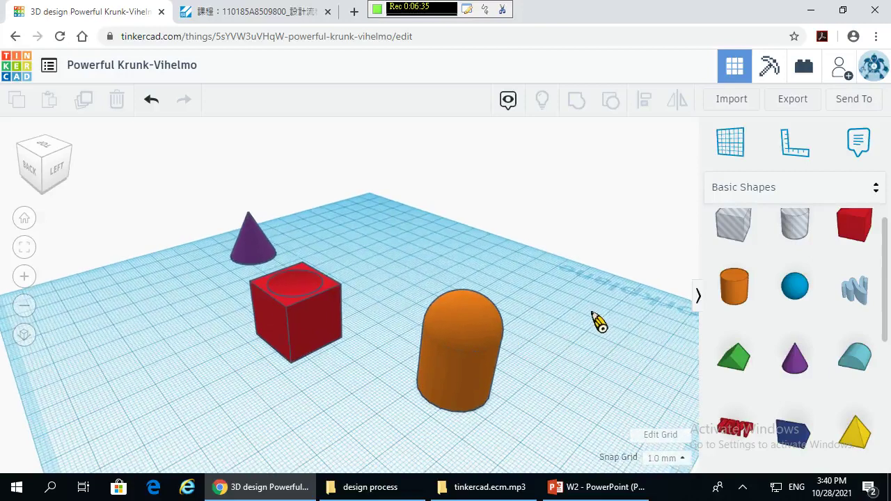
{"action": "right_click_drag", "start_coordinate": [596, 320], "coordinate": [350, 323]}
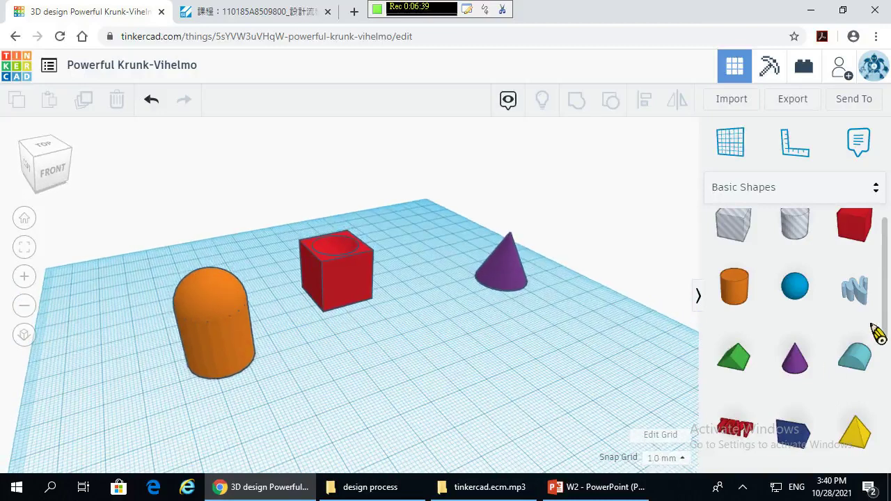
{"action": "scroll", "coordinate": [874, 331], "scroll_direction": "down", "scroll_amount": 2}
{"action": "scroll", "coordinate": [872, 329], "scroll_direction": "down", "scroll_amount": 3}
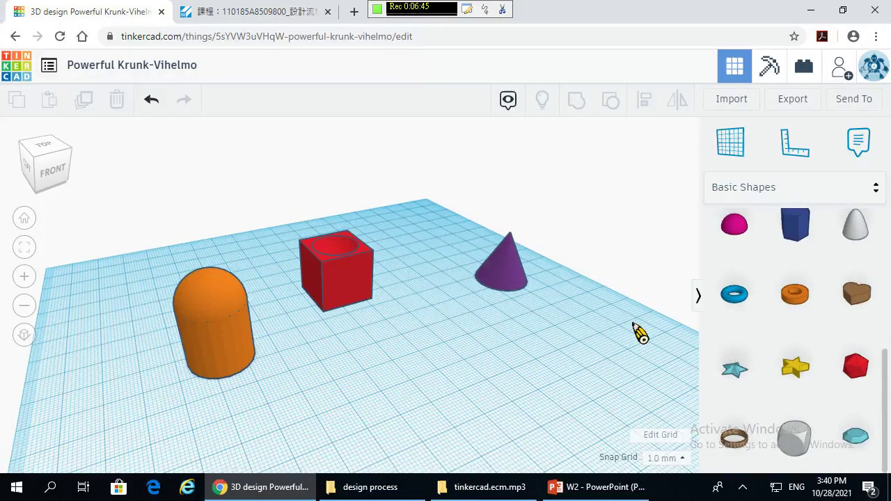
- Rotate the purple cone 90° so it lies on its side, pointing sideways
{"action": "left_click", "coordinate": [514, 279]}
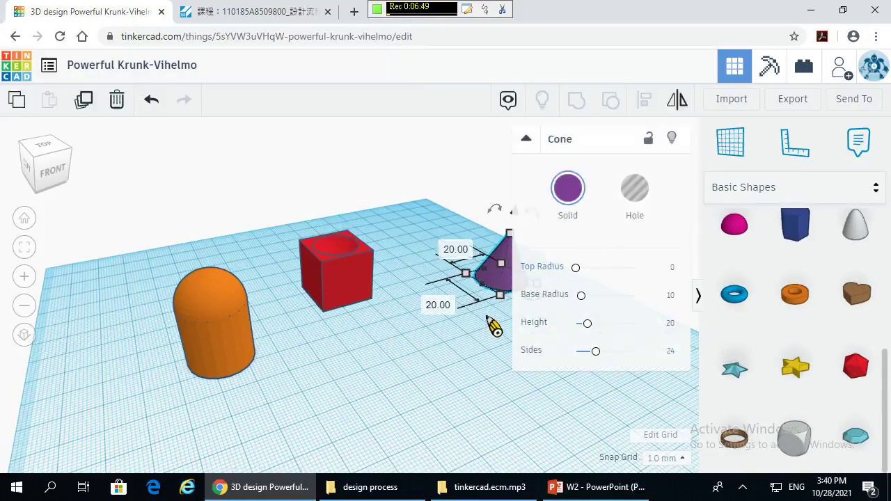
{"action": "left_click", "coordinate": [434, 381]}
{"action": "right_click_drag", "start_coordinate": [436, 378], "coordinate": [550, 285]}
{"action": "left_click", "coordinate": [545, 288]}
{"action": "left_click", "coordinate": [513, 293]}
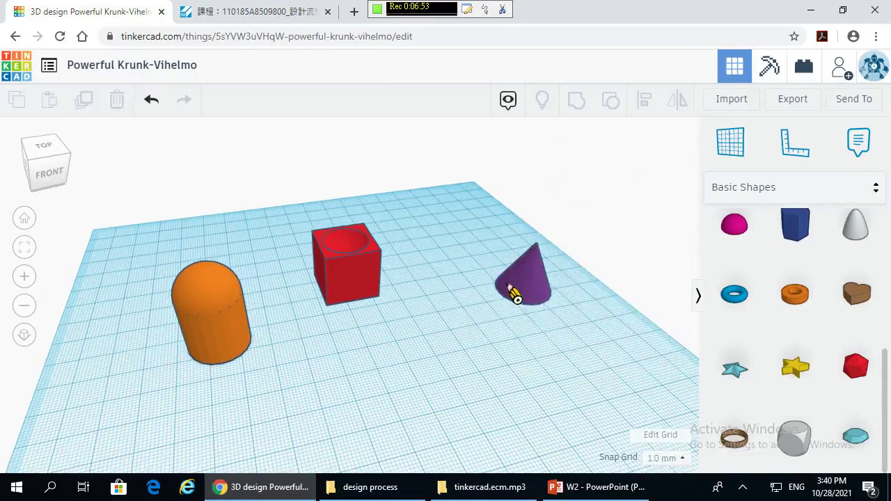
{"action": "right_click_drag", "start_coordinate": [348, 316], "coordinate": [546, 136]}
{"action": "right_click_drag", "start_coordinate": [258, 292], "coordinate": [170, 198]}
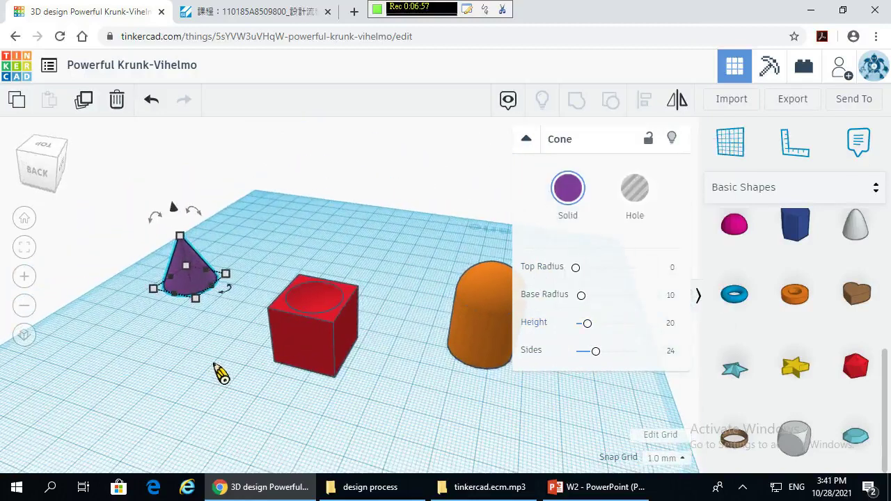
{"action": "right_click_drag", "start_coordinate": [218, 370], "coordinate": [163, 271]}
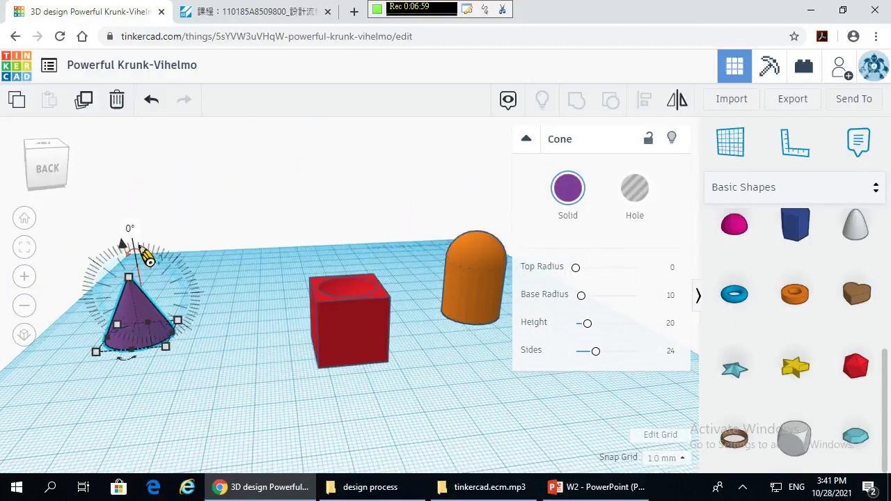
{"action": "left_click_drag", "start_coordinate": [147, 256], "coordinate": [201, 293]}
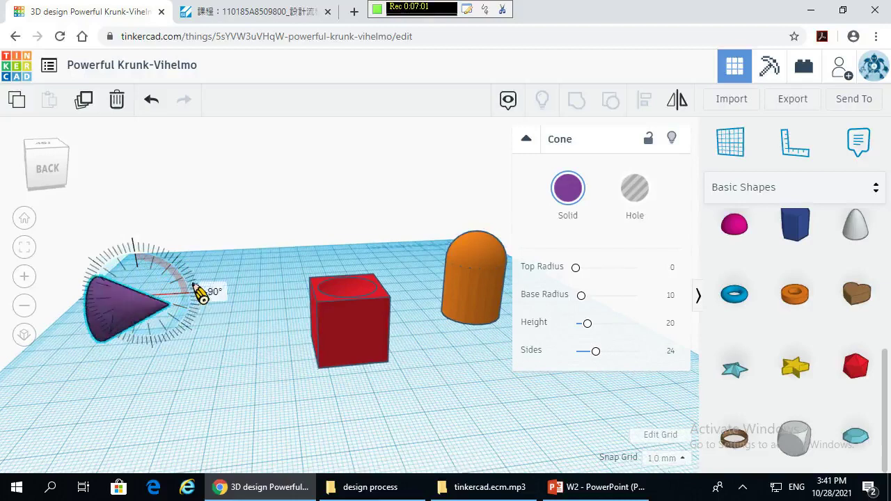
{"action": "left_click", "coordinate": [143, 388]}
{"action": "right_click_drag", "start_coordinate": [143, 388], "coordinate": [114, 414]}
{"action": "left_click", "coordinate": [132, 296]}
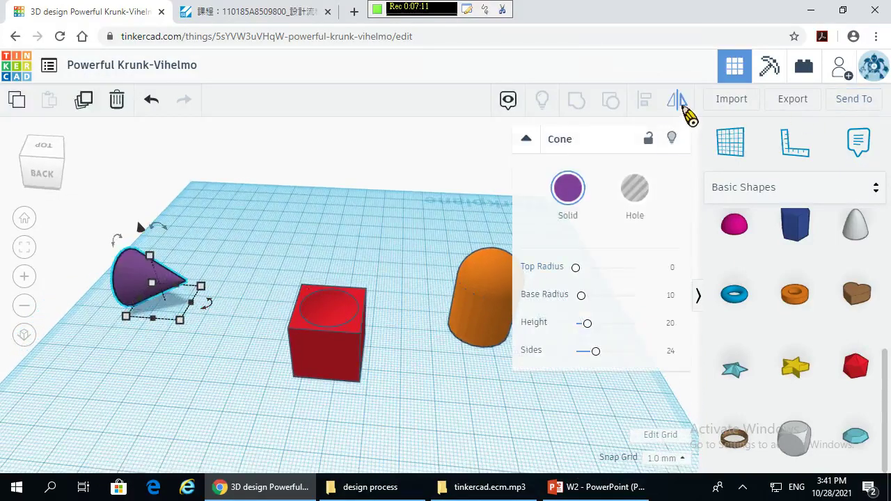
- Mirror the purple cone and place a copy beside the original
{"action": "left_click", "coordinate": [681, 105]}
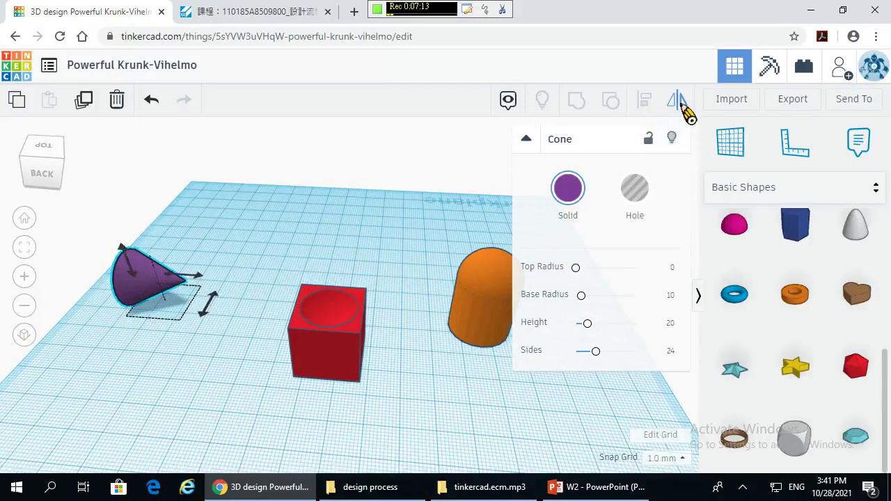
{"action": "left_click", "coordinate": [198, 278]}
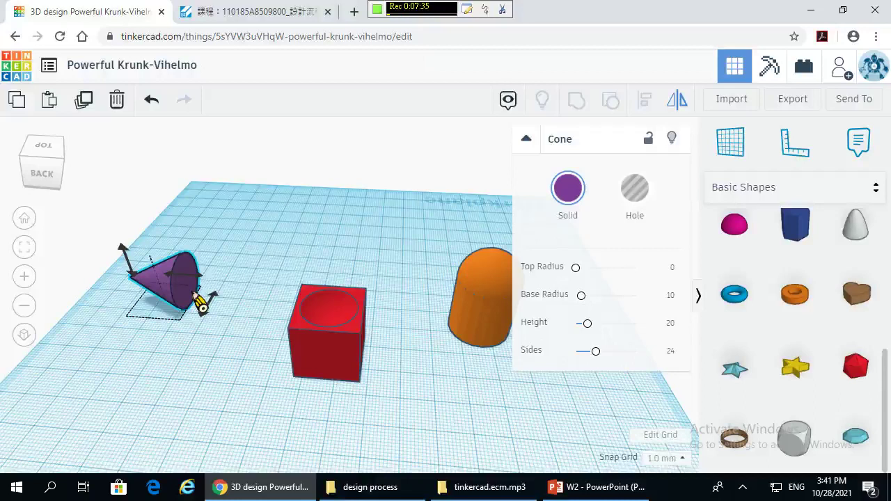
{"action": "left_click_drag", "start_coordinate": [200, 303], "coordinate": [200, 303]}
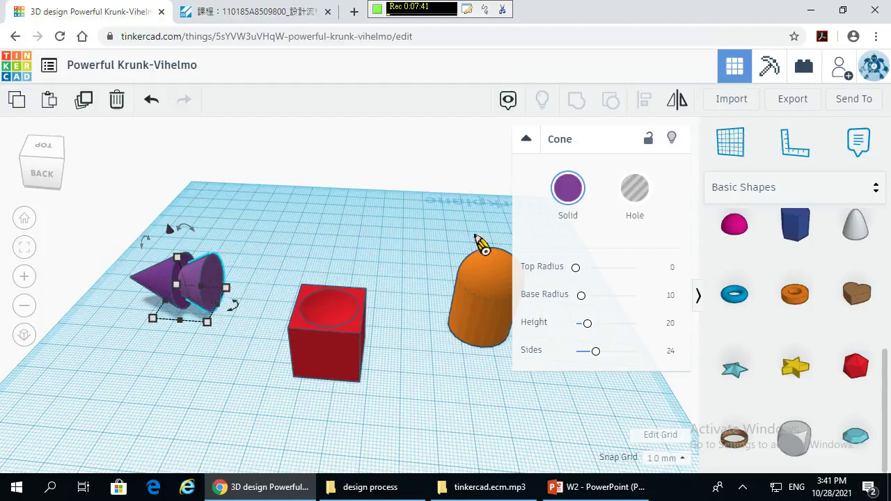
- Mirror the copy so the two cones sit base to base, pointing opposite ways
{"action": "left_click", "coordinate": [681, 108]}
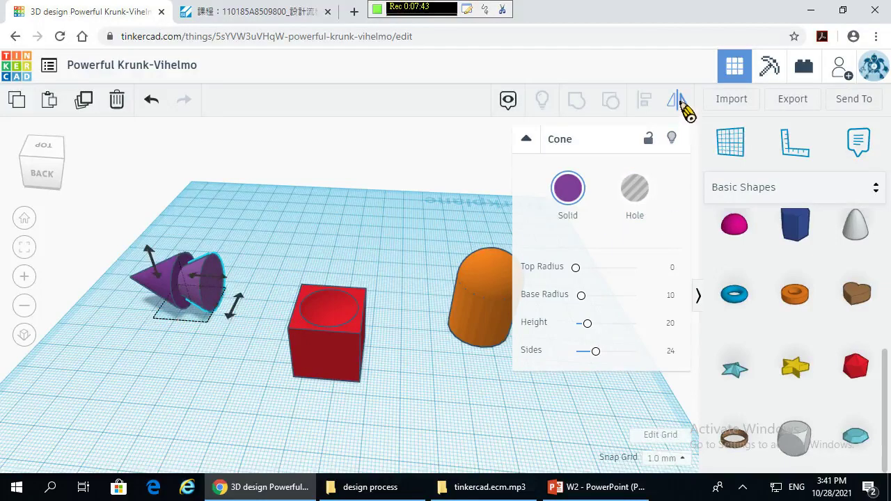
{"action": "left_click", "coordinate": [227, 287]}
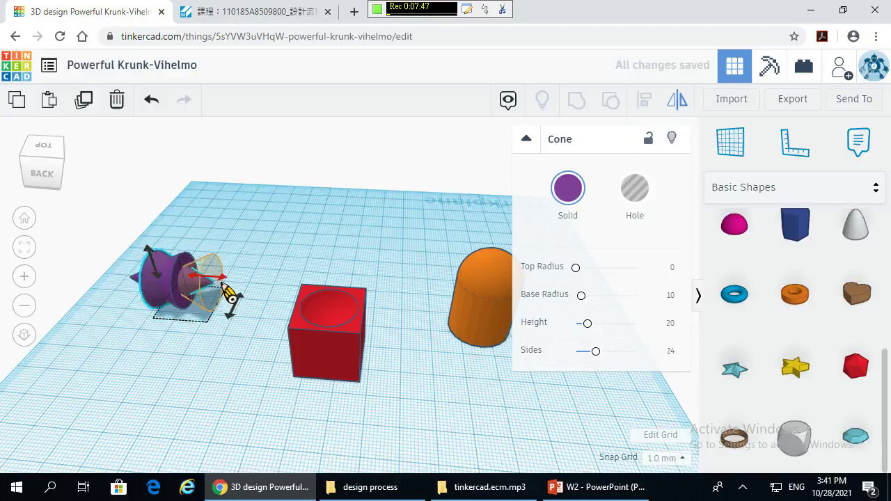
{"action": "left_click", "coordinate": [226, 288]}
{"action": "left_click", "coordinate": [205, 291]}
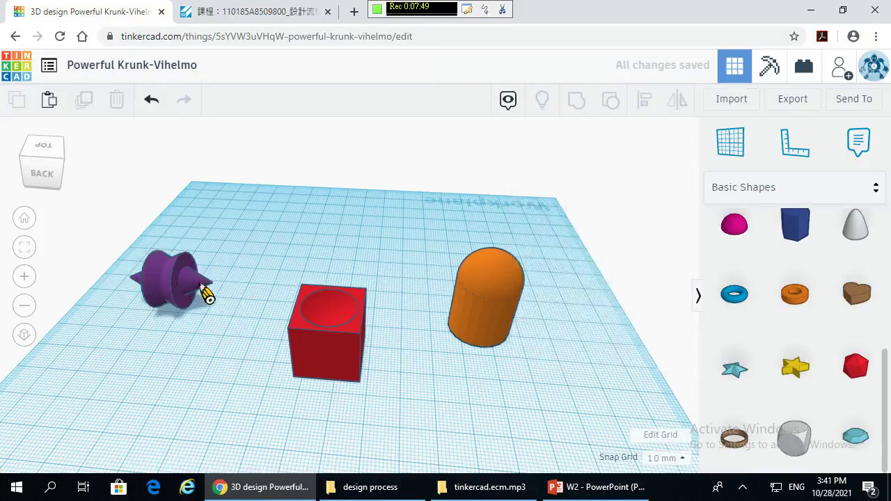
{"action": "right_click_drag", "start_coordinate": [210, 361], "coordinate": [416, 314]}
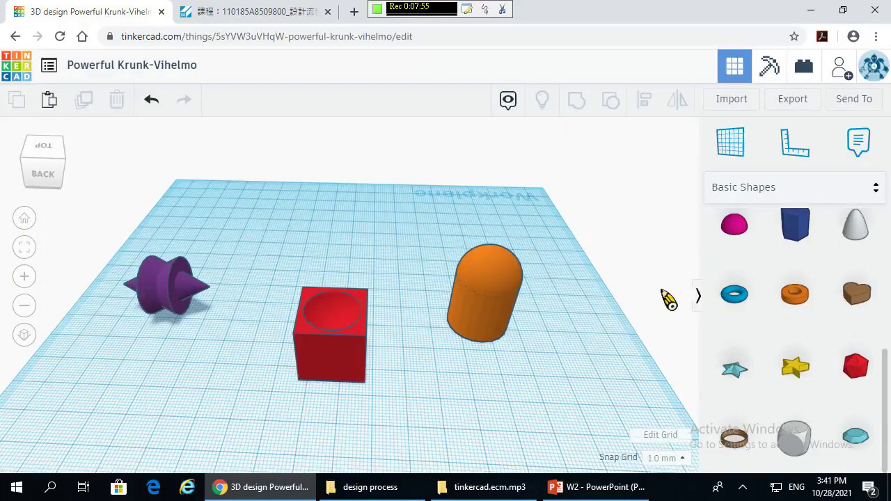
- Duplicate the red box and drag the copy forward and to the right
{"action": "left_click", "coordinate": [487, 293]}
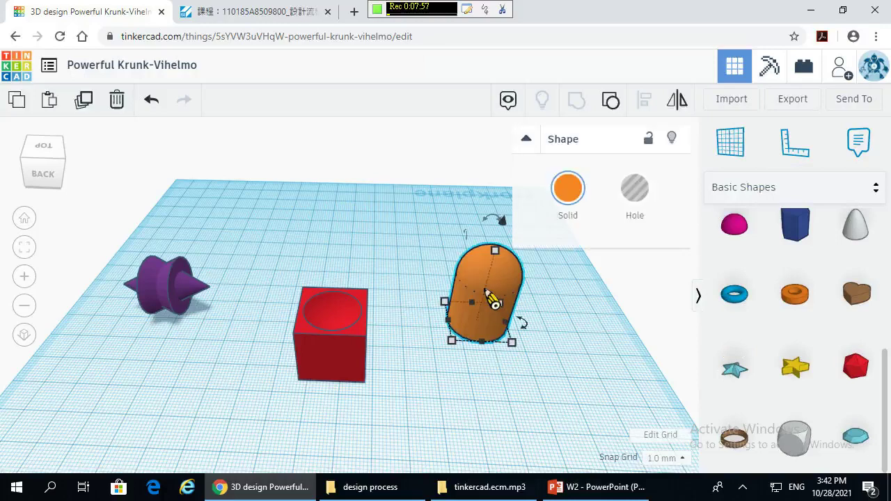
{"action": "left_click", "coordinate": [512, 400]}
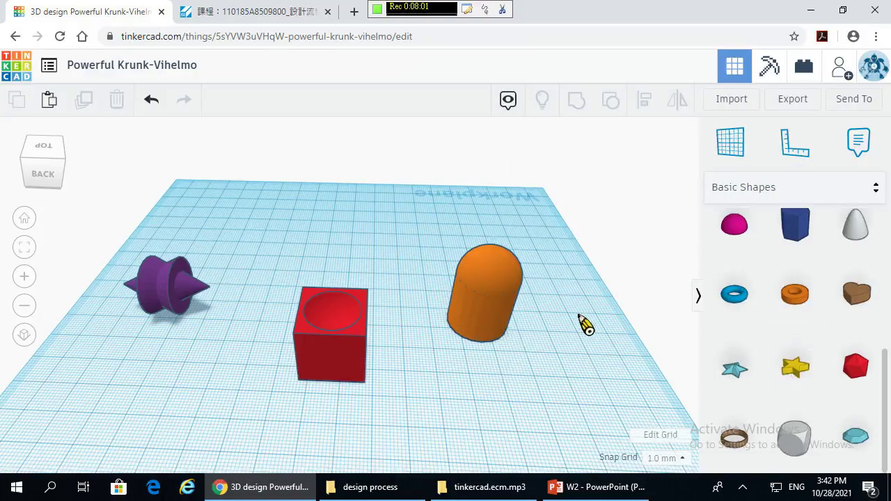
{"action": "scroll", "coordinate": [879, 322], "scroll_direction": "down", "scroll_amount": 1}
{"action": "scroll", "coordinate": [794, 346], "scroll_direction": "up", "scroll_amount": 1}
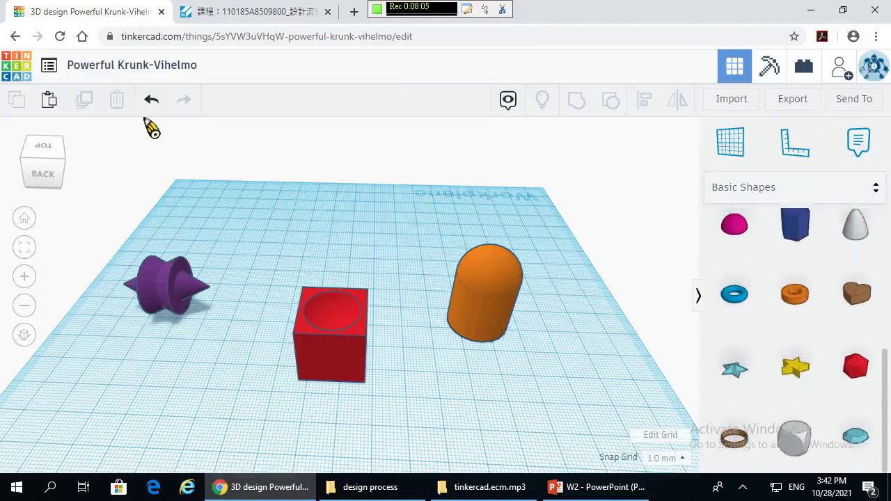
{"action": "left_click", "coordinate": [361, 334]}
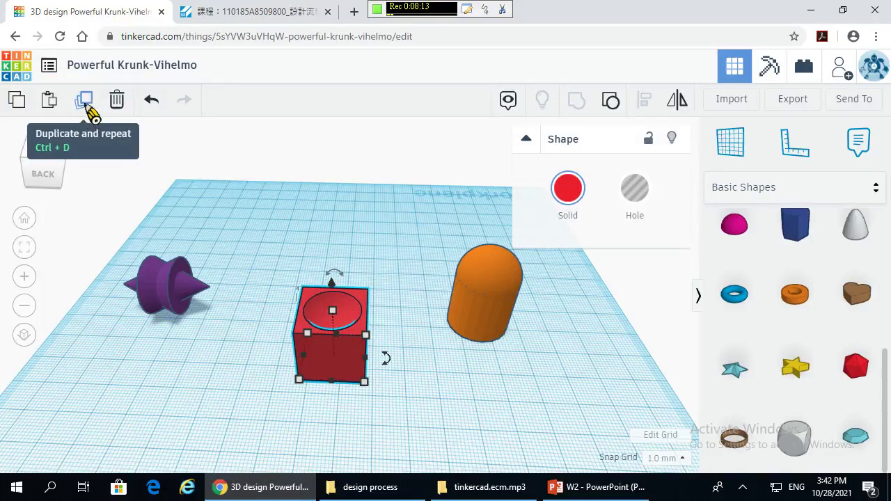
{"action": "left_click", "coordinate": [84, 102]}
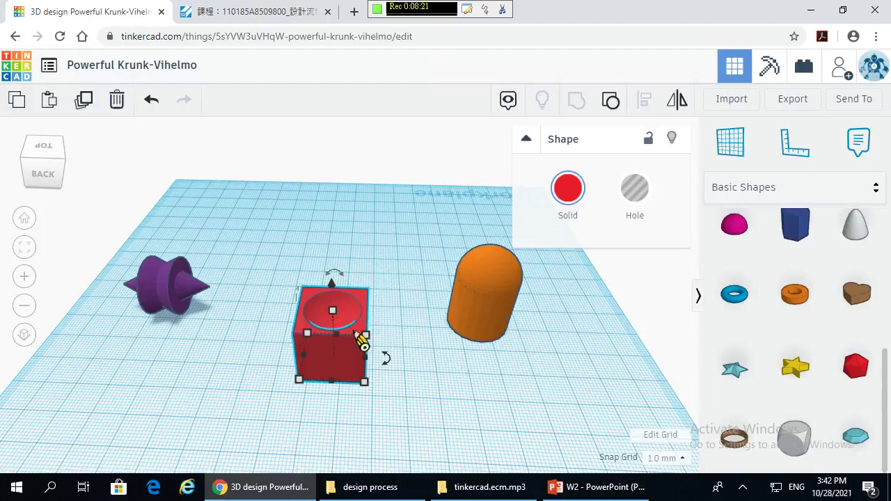
{"action": "left_click_drag", "start_coordinate": [362, 342], "coordinate": [462, 388], "text": "alt"}
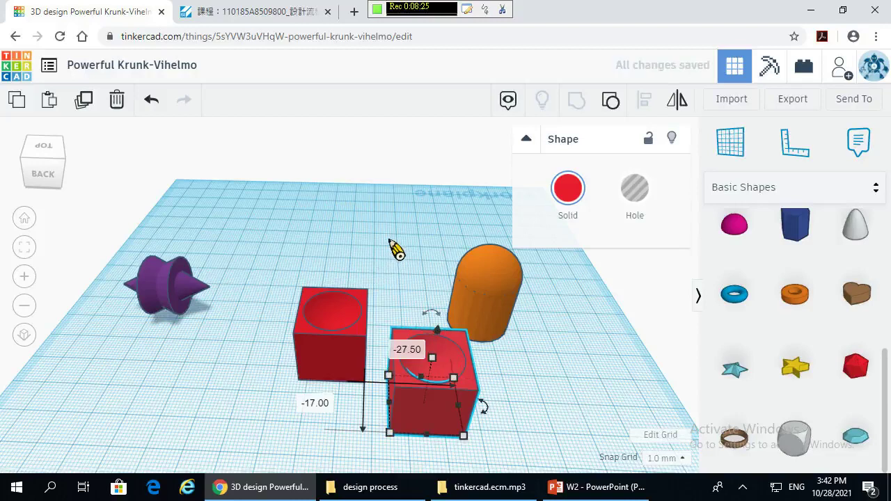
{"action": "left_click", "coordinate": [547, 174]}
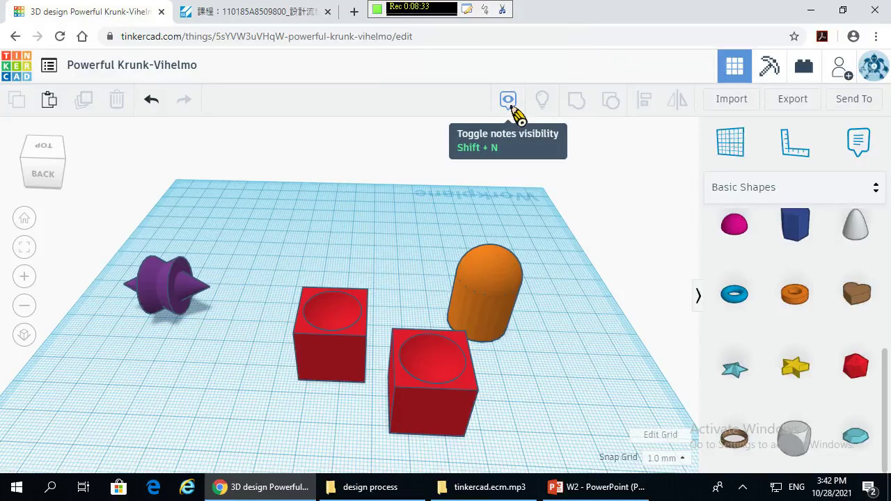
- Reposition the orange rounded shape between the boxes and shift the front red box right
{"action": "left_click", "coordinate": [508, 308]}
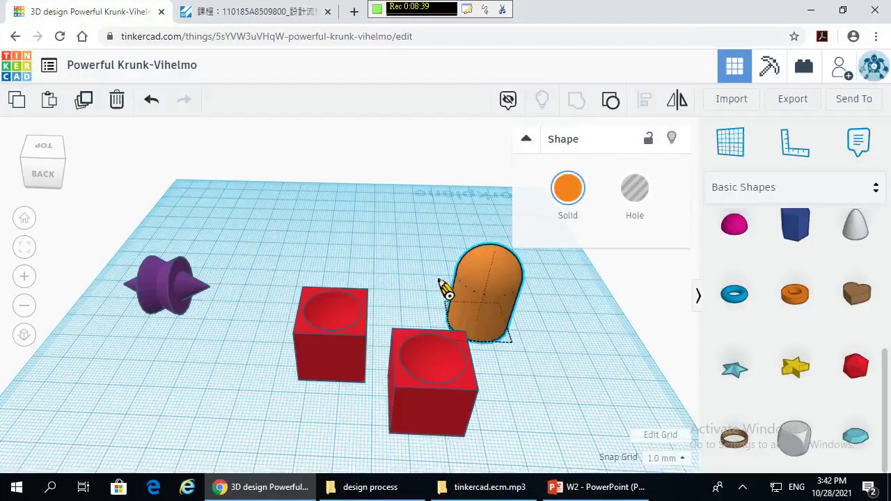
{"action": "left_click_drag", "start_coordinate": [446, 289], "coordinate": [456, 227]}
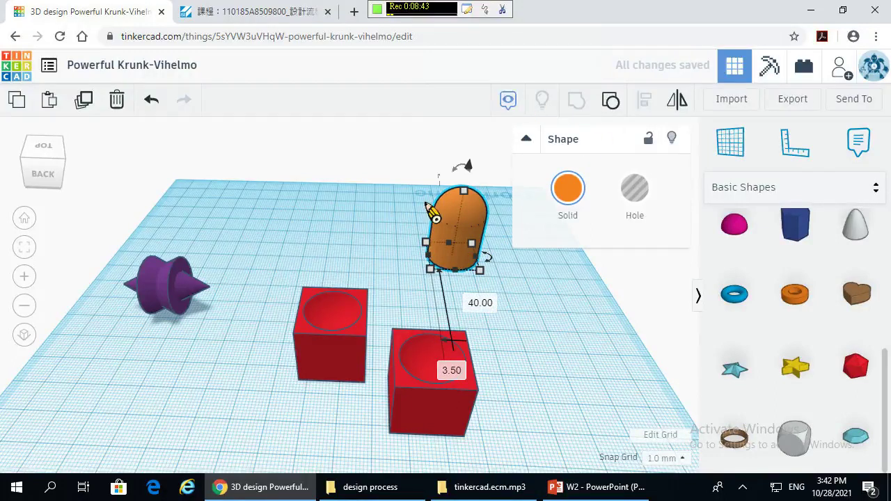
{"action": "left_click", "coordinate": [411, 280]}
{"action": "right_click_drag", "start_coordinate": [573, 328], "coordinate": [443, 261]}
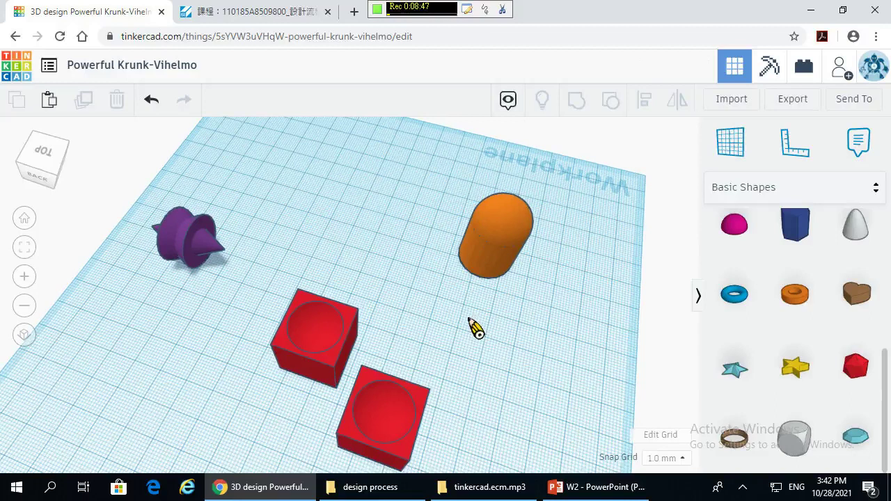
{"action": "scroll", "coordinate": [415, 197], "scroll_direction": "down", "scroll_amount": 3}
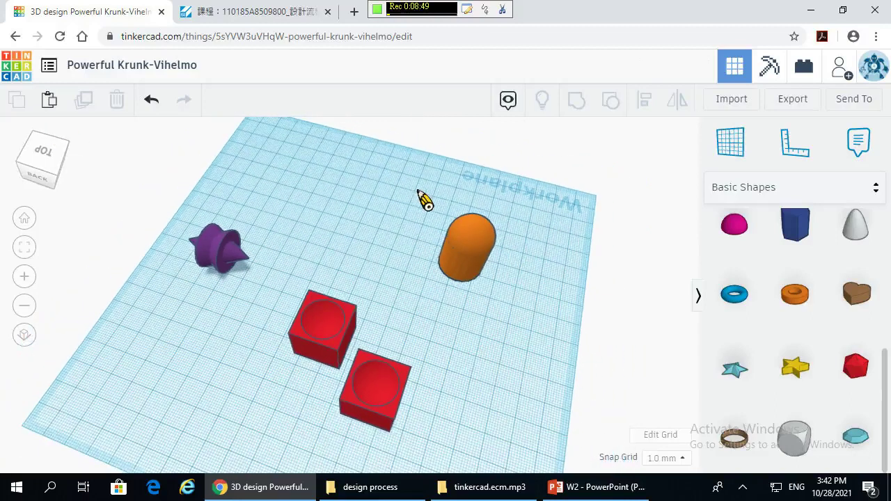
{"action": "left_click_drag", "start_coordinate": [443, 275], "coordinate": [417, 305]}
{"action": "left_click_drag", "start_coordinate": [386, 362], "coordinate": [470, 337]}
{"action": "left_click", "coordinate": [485, 287]}
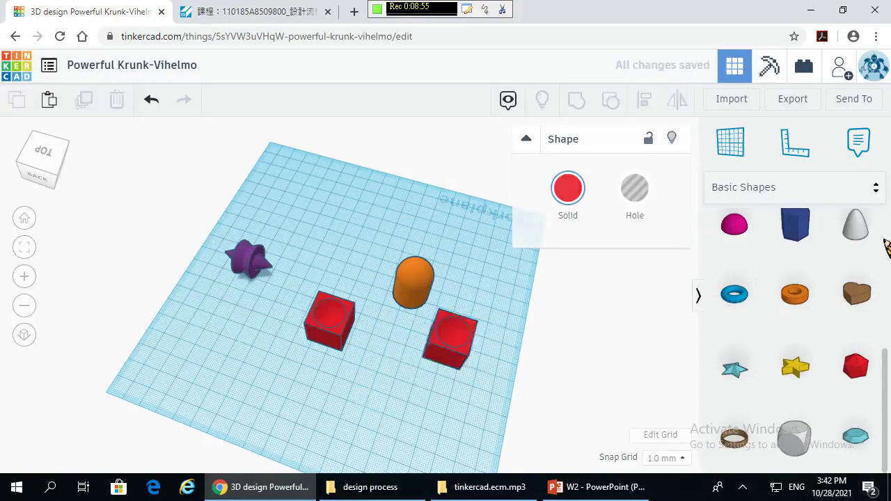
{"action": "left_click", "coordinate": [427, 292]}
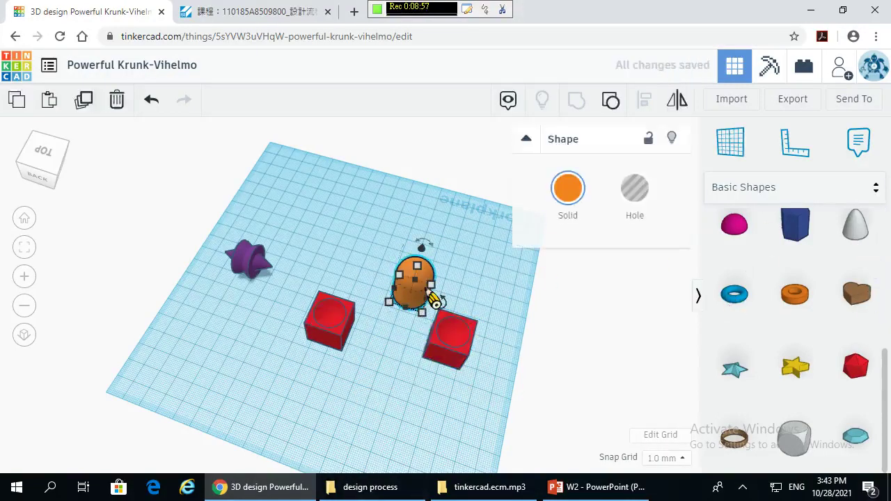
{"action": "key", "text": "Escape"}
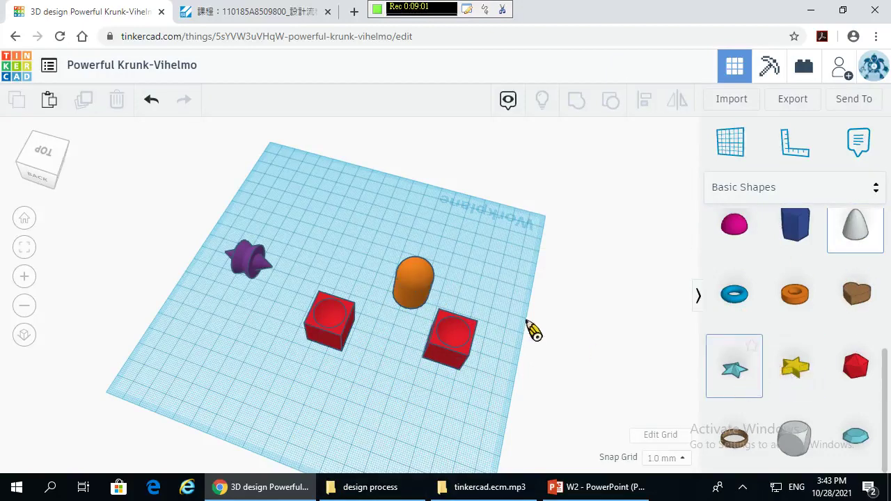
- Place a star near the purple piece and give it six points
{"action": "left_click_drag", "start_coordinate": [533, 330], "coordinate": [494, 267]}
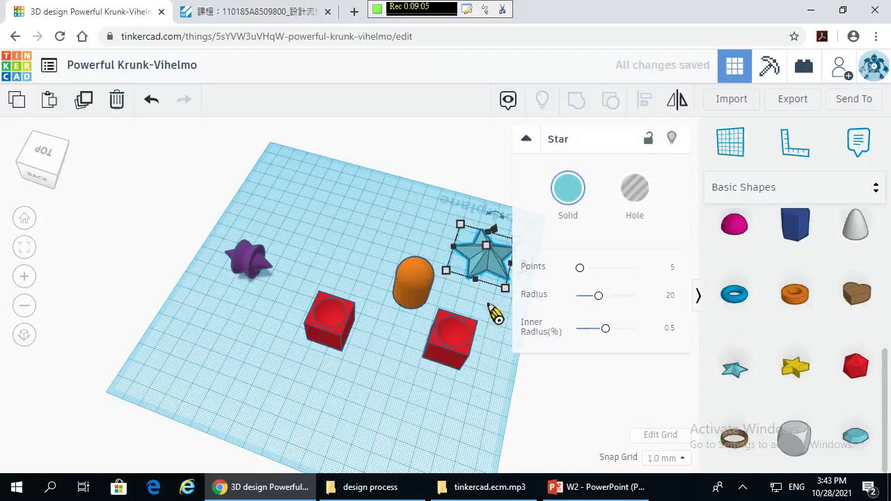
{"action": "left_click_drag", "start_coordinate": [491, 277], "coordinate": [344, 261]}
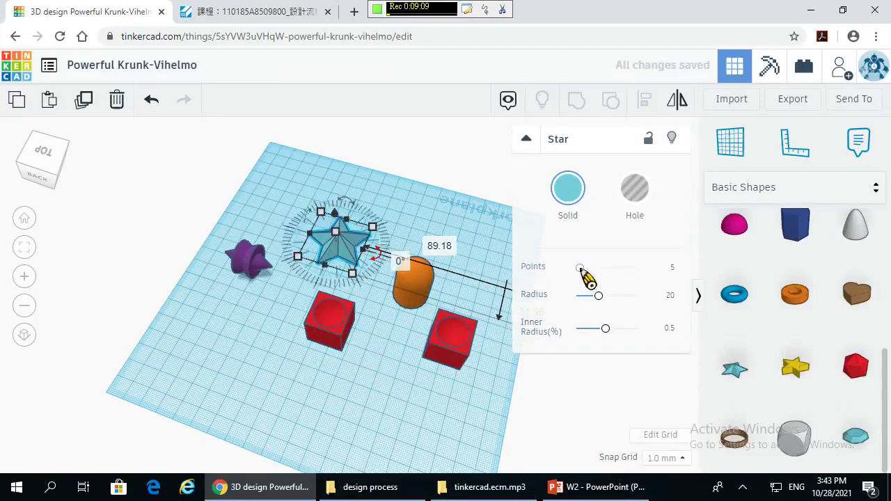
{"action": "mouse_move", "coordinate": [582, 270]}
{"action": "left_mouse_down"}
{"action": "mouse_move", "coordinate": [616, 283]}
{"action": "mouse_move", "coordinate": [589, 281]}
{"action": "left_mouse_up"}
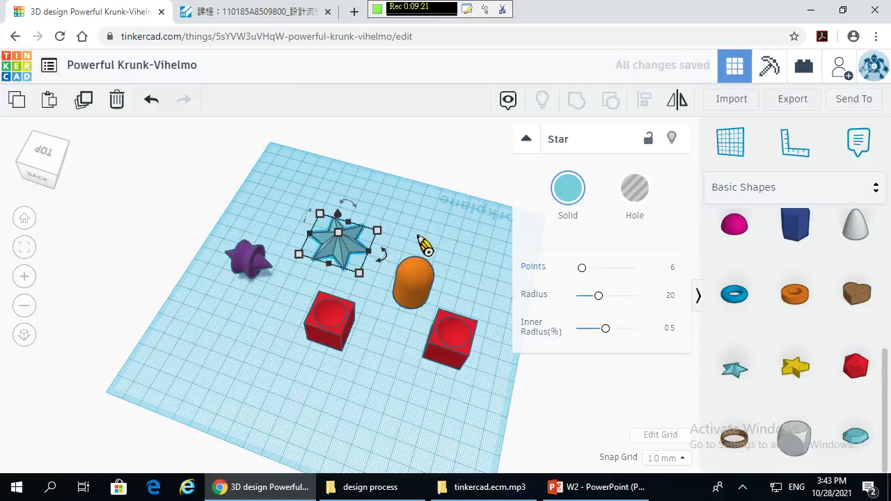
- Raise the star into a tall peak with radius 23.81 and inner radius 0.66
{"action": "scroll", "coordinate": [426, 248], "scroll_direction": "up", "scroll_amount": 4}
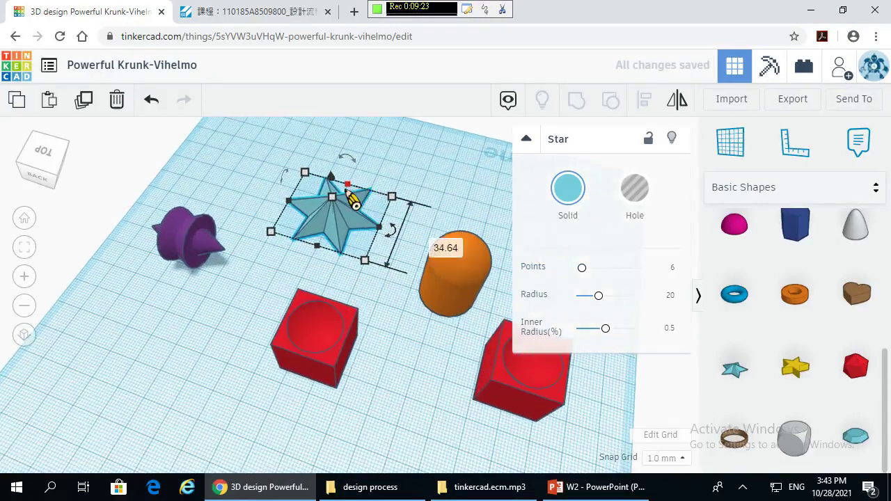
{"action": "left_click_drag", "start_coordinate": [331, 198], "coordinate": [343, 148]}
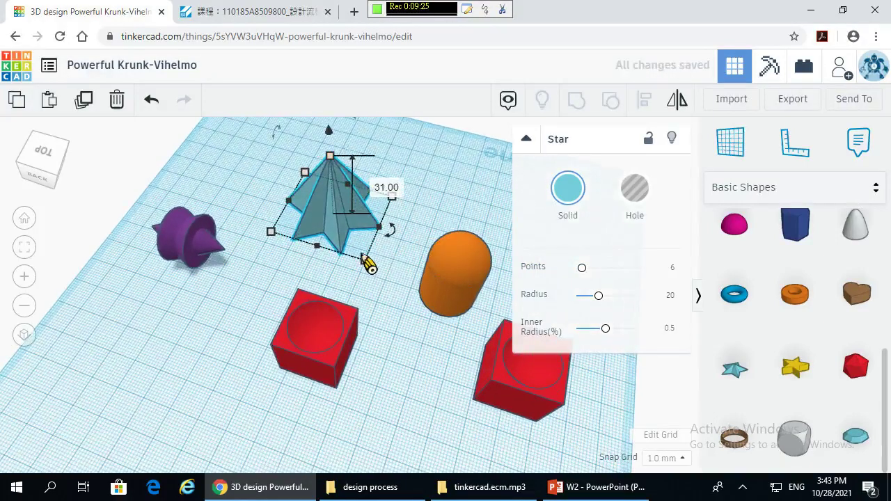
{"action": "left_click_drag", "start_coordinate": [599, 296], "coordinate": [633, 342]}
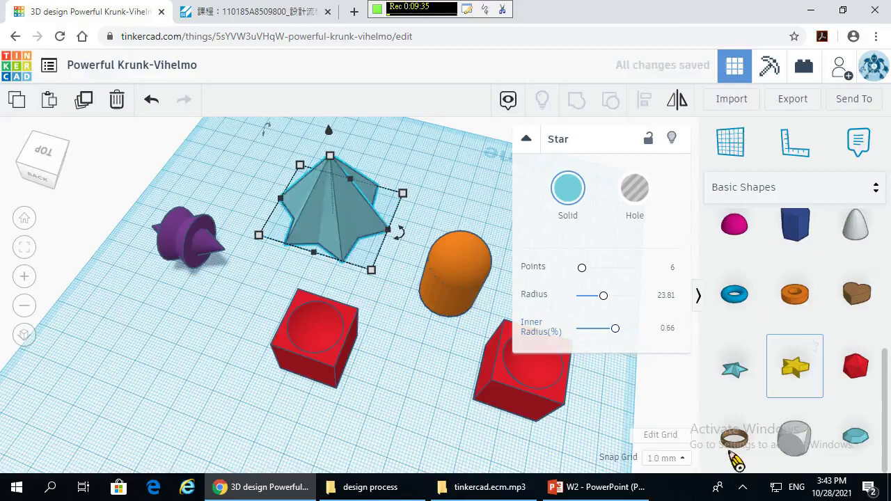
{"action": "scroll", "coordinate": [766, 411], "scroll_direction": "down", "scroll_amount": 1}
- Add a dice and an icosahedron from Basic Shapes to the workplane
{"action": "scroll", "coordinate": [765, 404], "scroll_direction": "up", "scroll_amount": 1}
{"action": "left_click_drag", "start_coordinate": [796, 433], "coordinate": [558, 315]}
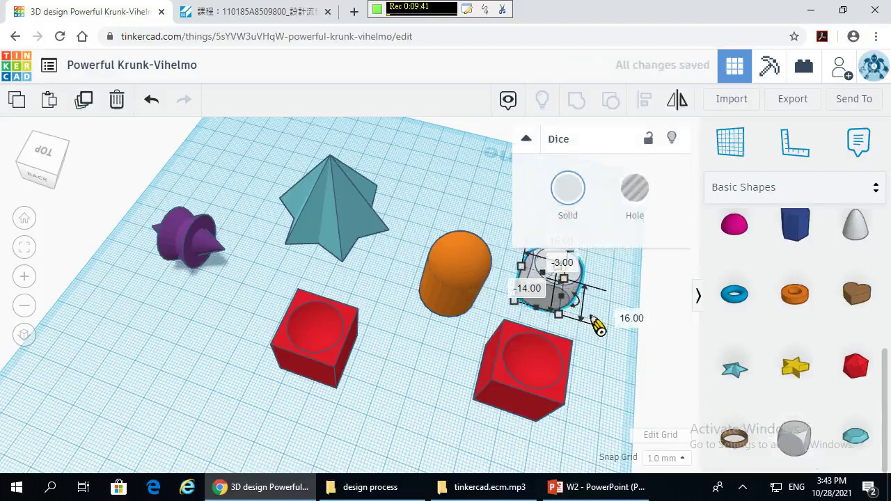
{"action": "left_click", "coordinate": [595, 315]}
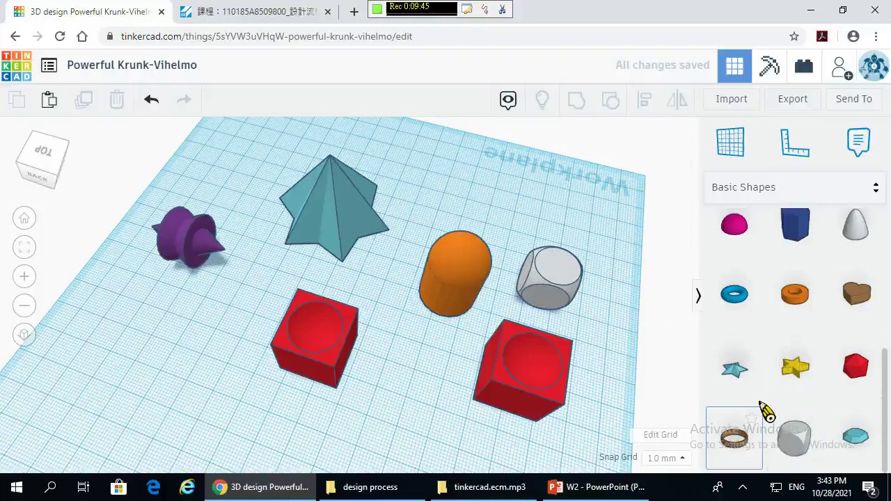
{"action": "scroll", "coordinate": [822, 376], "scroll_direction": "down", "scroll_amount": 1}
{"action": "scroll", "coordinate": [836, 369], "scroll_direction": "up", "scroll_amount": 1}
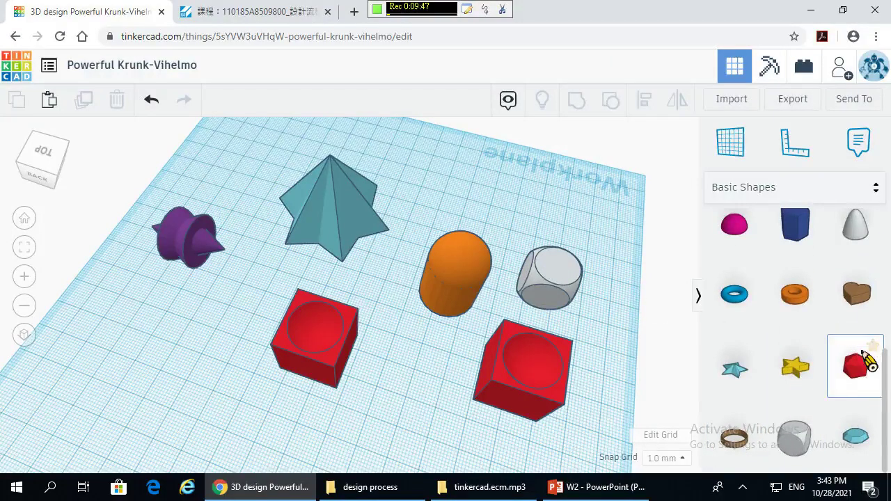
{"action": "left_click_drag", "start_coordinate": [869, 361], "coordinate": [573, 254]}
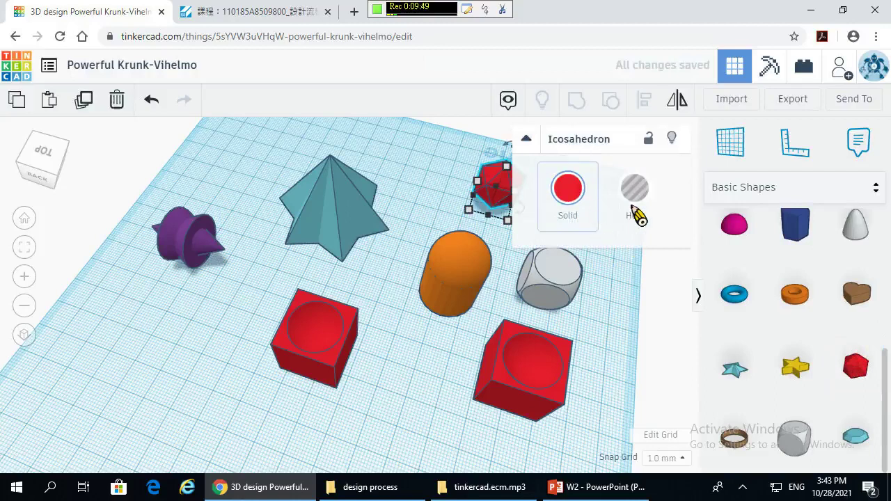
- Add a paraboloid with 11 steps, flatten it to half height, widen its base, and centre it
{"action": "left_click_drag", "start_coordinate": [854, 244], "coordinate": [432, 408]}
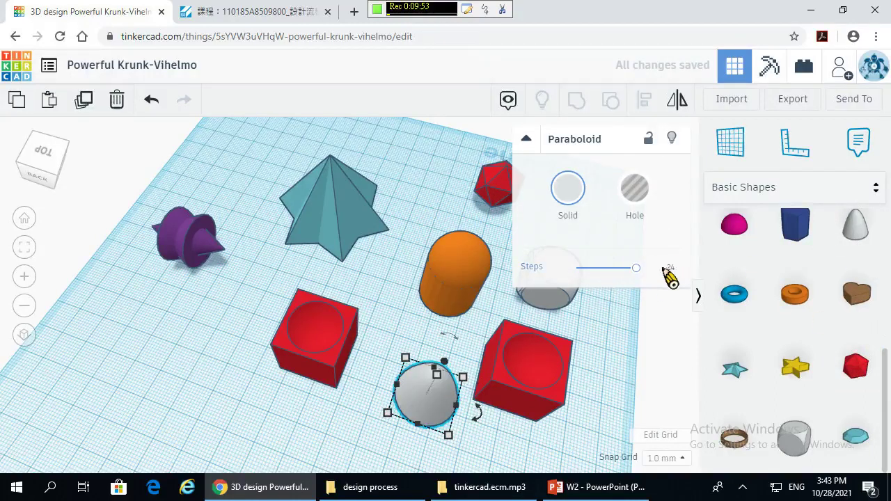
{"action": "left_click_drag", "start_coordinate": [638, 270], "coordinate": [603, 281]}
{"action": "right_click_drag", "start_coordinate": [334, 422], "coordinate": [456, 353]}
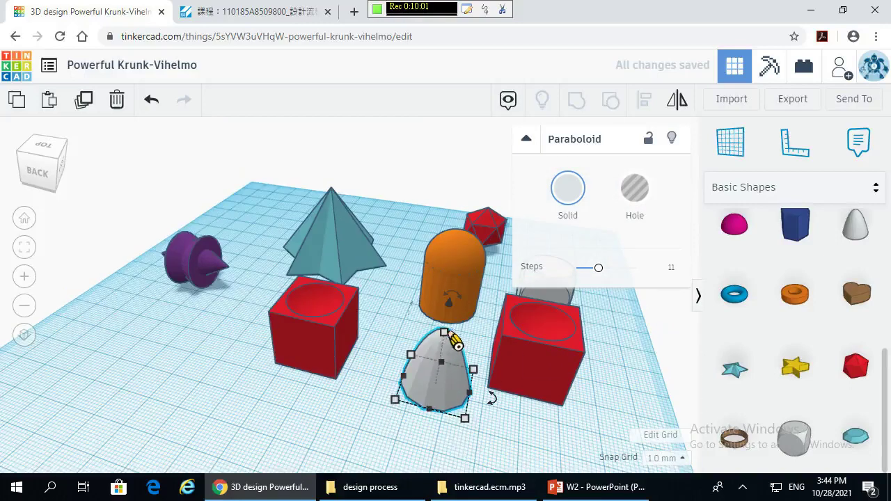
{"action": "left_click_drag", "start_coordinate": [449, 352], "coordinate": [461, 374]}
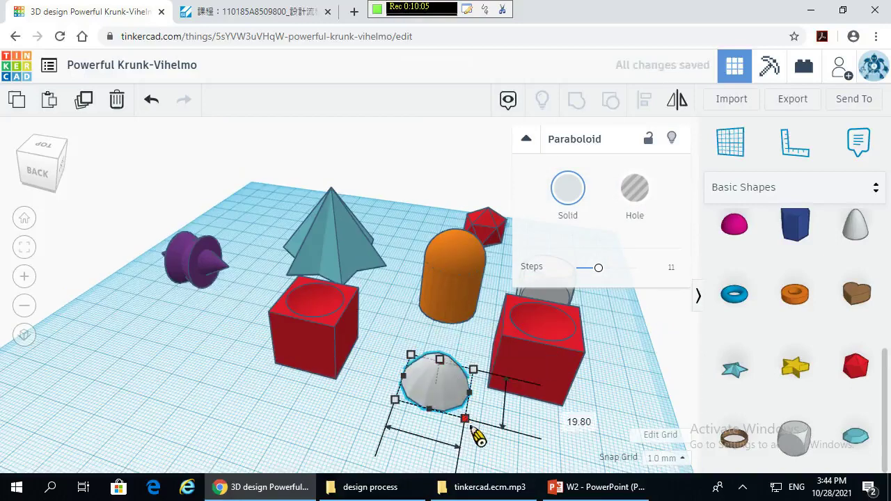
{"action": "left_click_drag", "start_coordinate": [466, 420], "coordinate": [491, 452]}
{"action": "left_click_drag", "start_coordinate": [456, 388], "coordinate": [420, 373]}
- Switch to the Creatures & Characters library and place a Hand beside the purple object
{"action": "scroll", "coordinate": [846, 313], "scroll_direction": "up", "scroll_amount": 1}
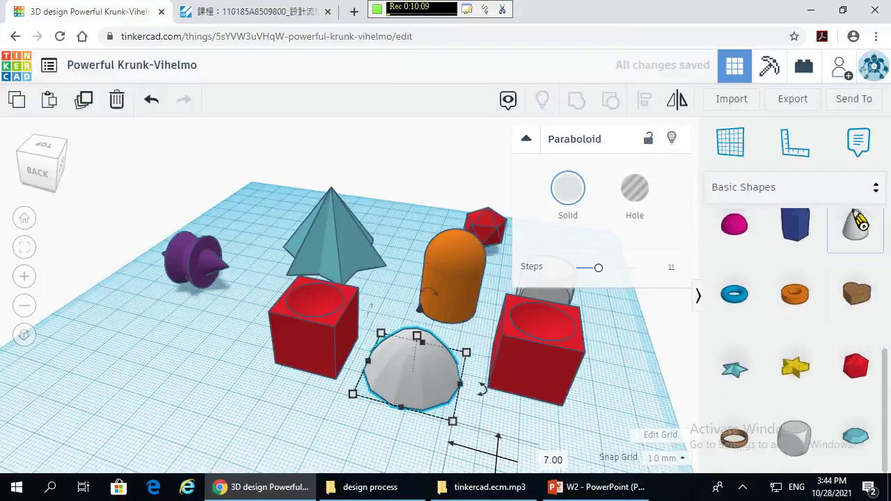
{"action": "left_click", "coordinate": [867, 185]}
{"action": "left_click", "coordinate": [792, 299]}
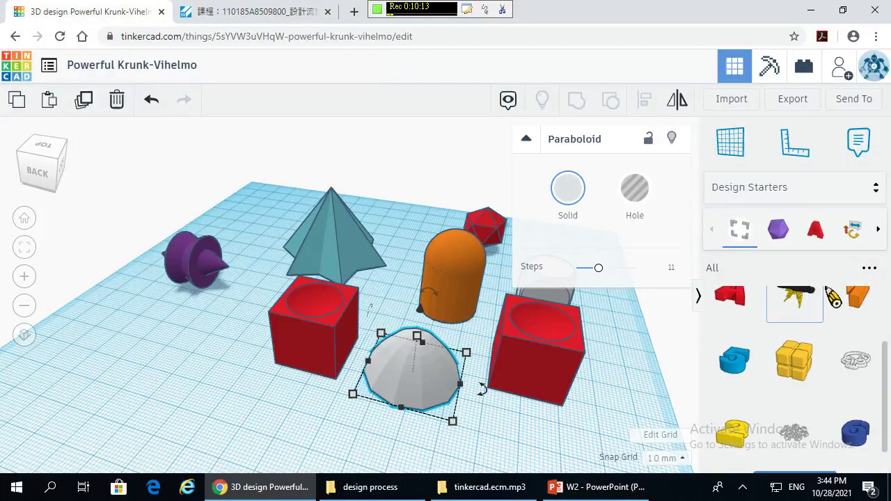
{"action": "left_click", "coordinate": [857, 189]}
{"action": "left_click", "coordinate": [797, 324]}
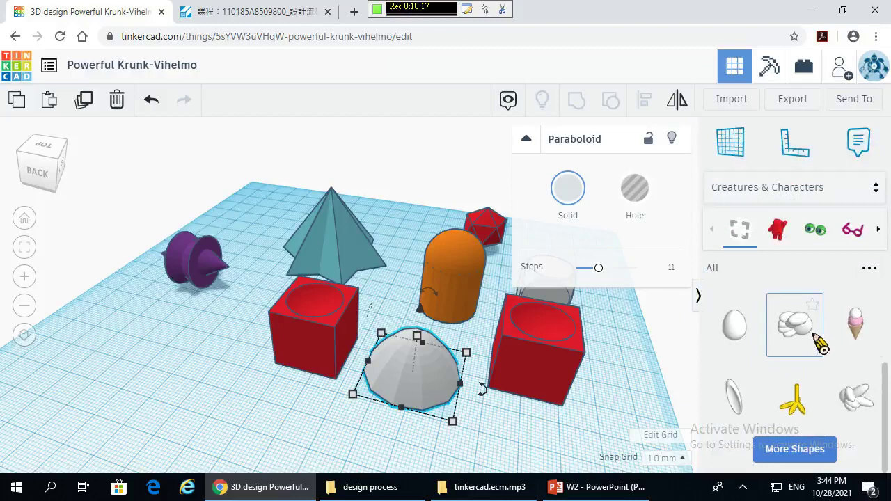
{"action": "left_click_drag", "start_coordinate": [794, 325], "coordinate": [234, 334]}
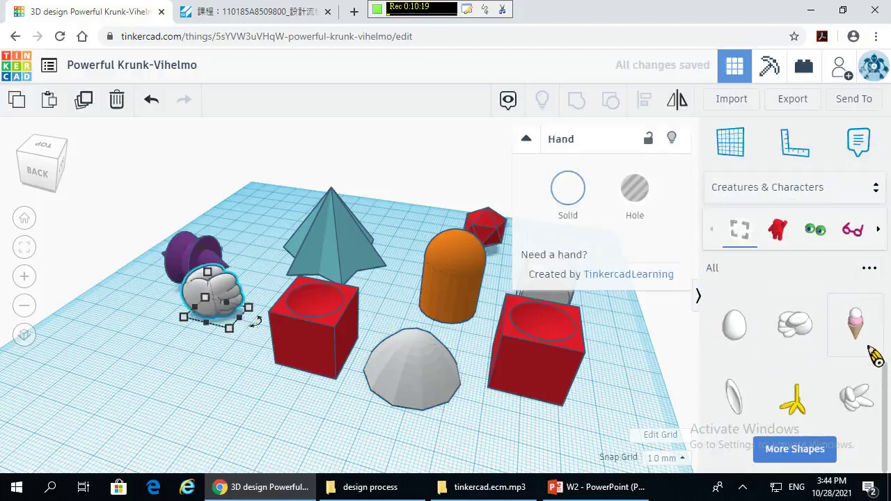
- Place a Scuba Mask from Accessories at the front left, then select the hollow red cube
{"action": "left_click", "coordinate": [867, 237]}
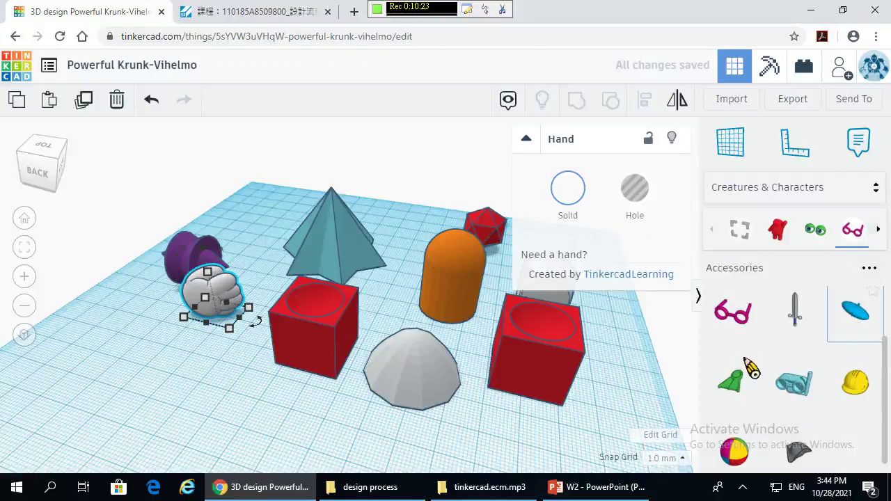
{"action": "left_click", "coordinate": [794, 379]}
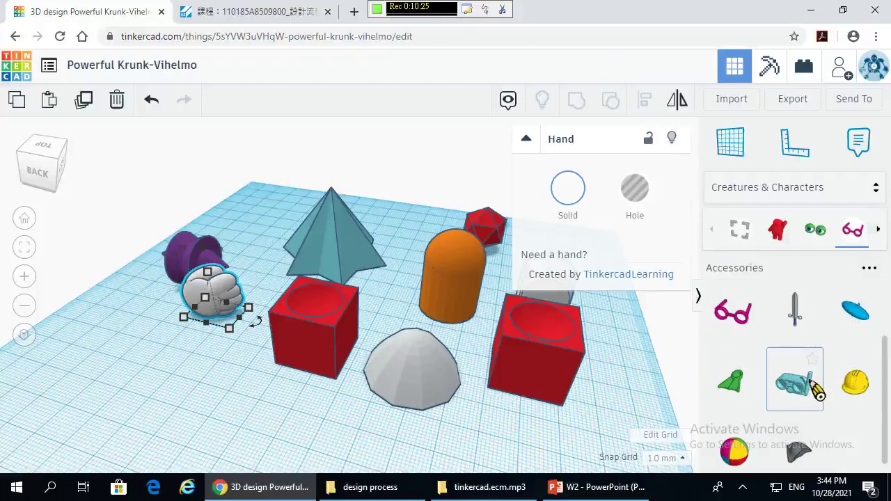
{"action": "left_click", "coordinate": [188, 395]}
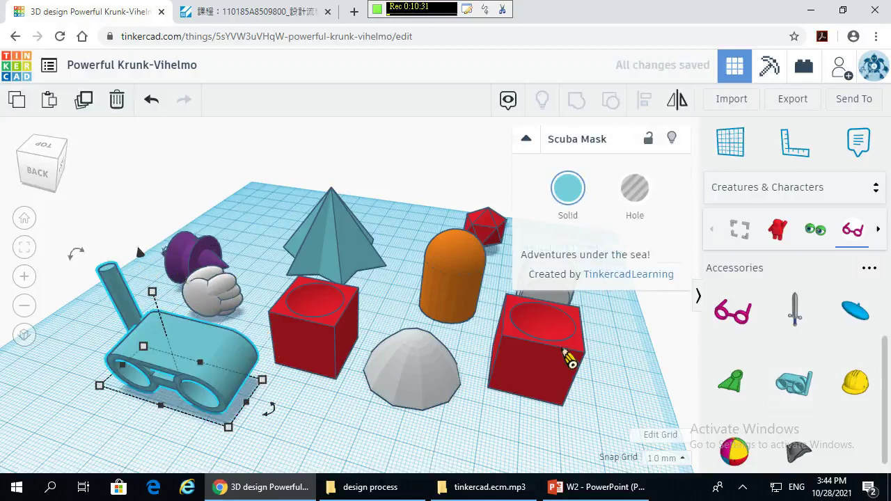
{"action": "left_click", "coordinate": [567, 357]}
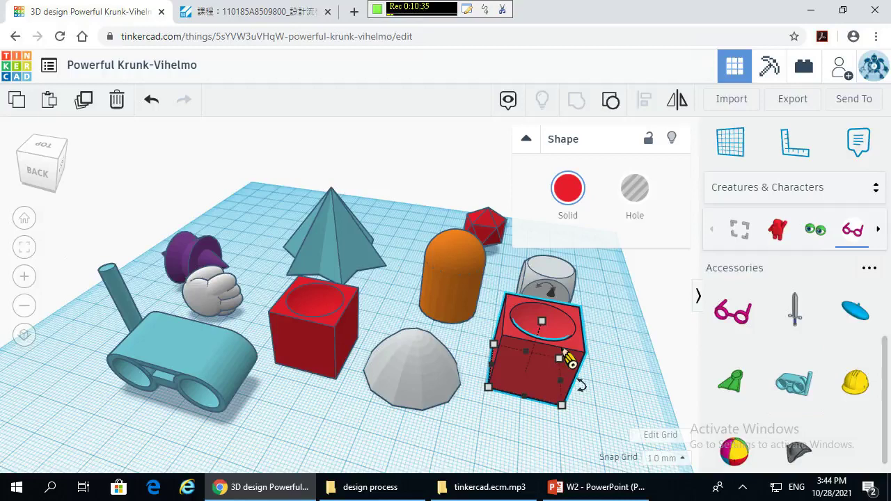
{"action": "scroll", "coordinate": [444, 317], "scroll_direction": "down", "scroll_amount": 2}
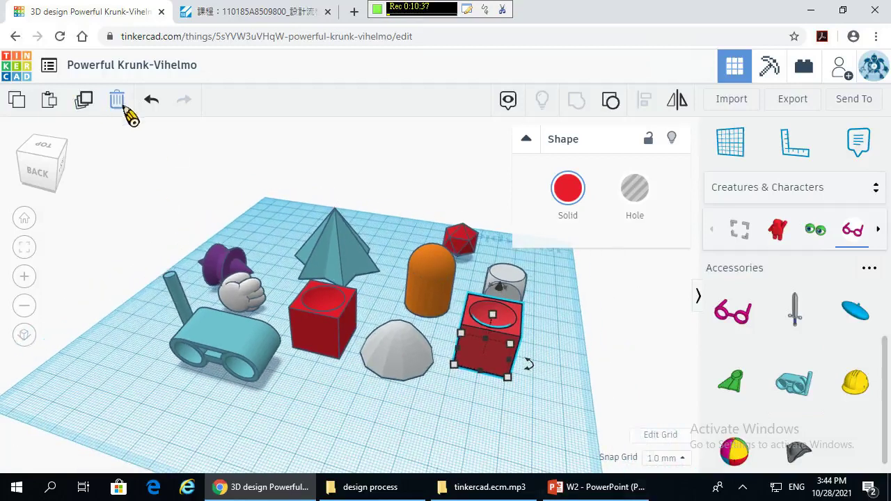
- Delete the red cube, then box-select all ten remaining shapes and delete them
{"action": "left_click", "coordinate": [117, 101]}
{"action": "left_click_drag", "start_coordinate": [122, 146], "coordinate": [603, 431]}
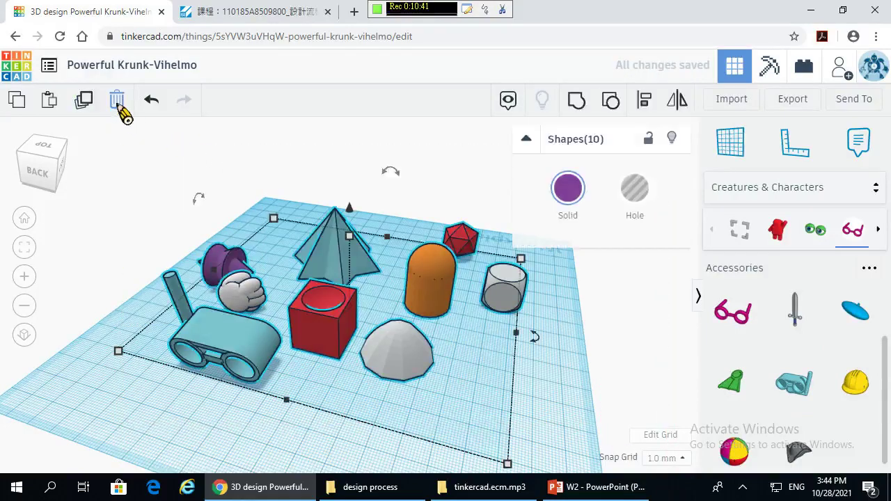
{"action": "left_click", "coordinate": [117, 101]}
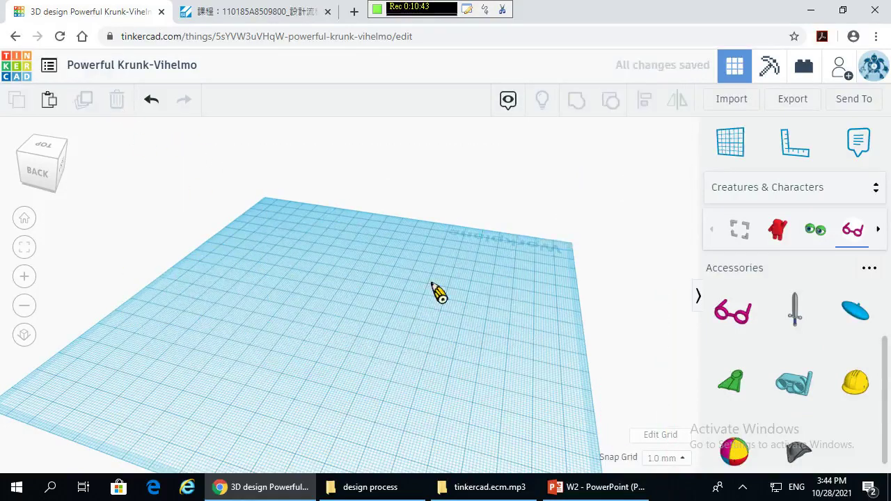
{"action": "mouse_move", "coordinate": [449, 330]}
{"action": "right_mouse_down"}
{"action": "mouse_move", "coordinate": [464, 338]}
{"action": "mouse_move", "coordinate": [453, 343]}
{"action": "right_mouse_up"}
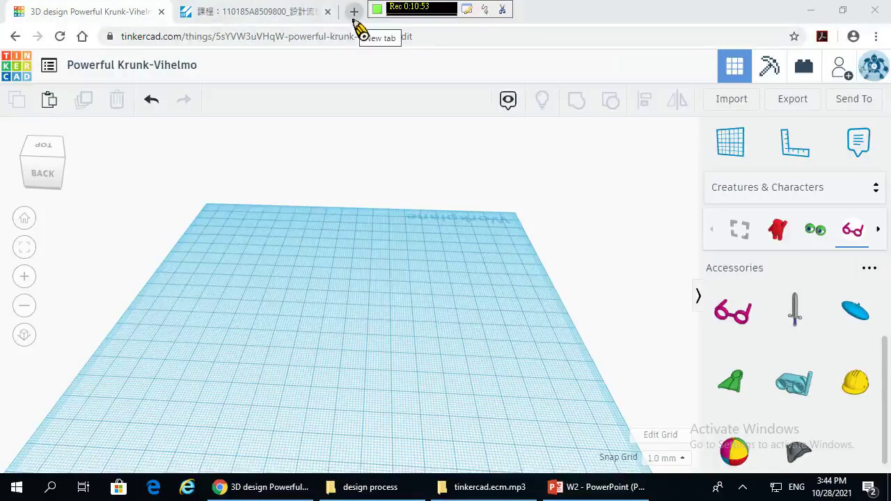
{"action": "left_click", "coordinate": [353, 15]}
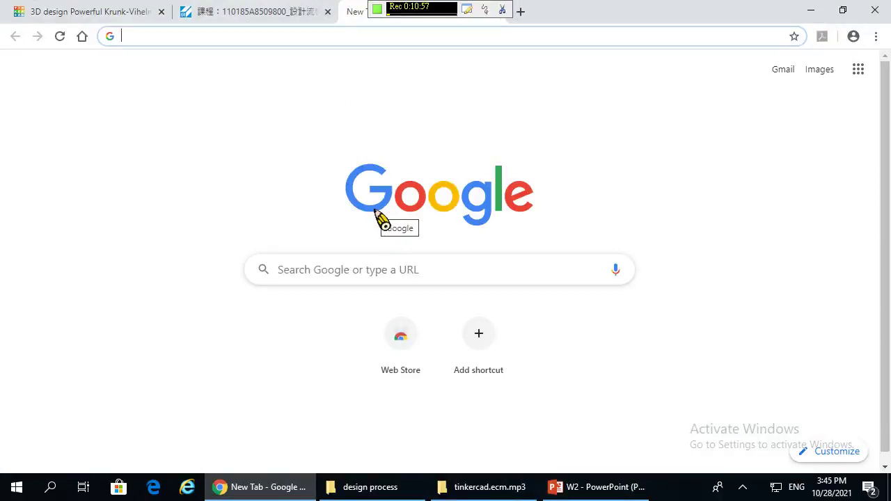
{"action": "left_click", "coordinate": [99, 10]}
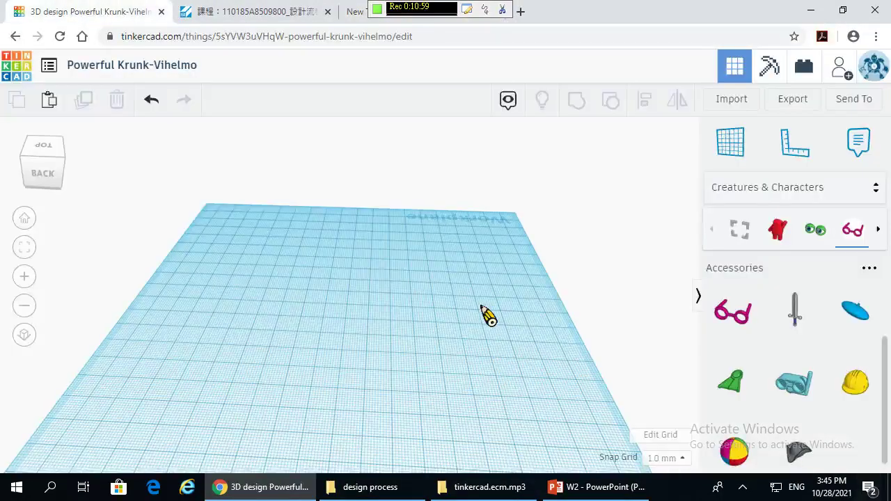
- Add a Scribble from Basic Shapes, draw an A-shaped and a wavy stroke, and erase the wavy stroke's right end
{"action": "left_click", "coordinate": [861, 196]}
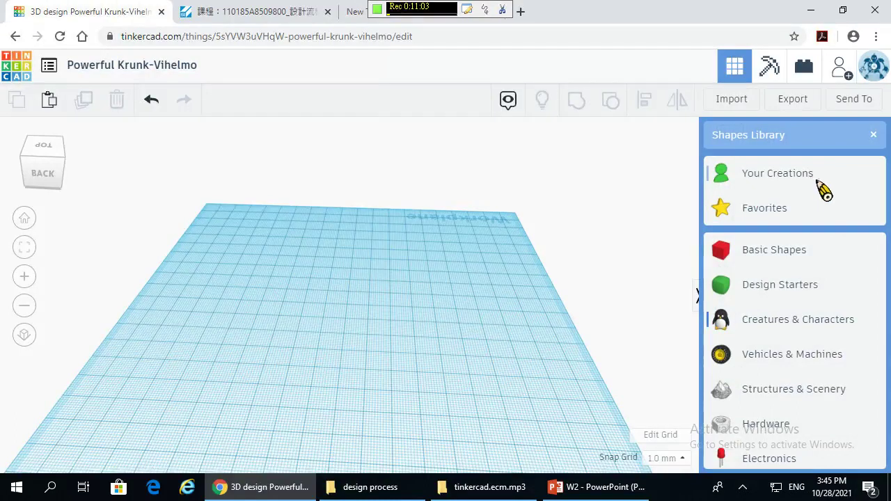
{"action": "left_click", "coordinate": [822, 252]}
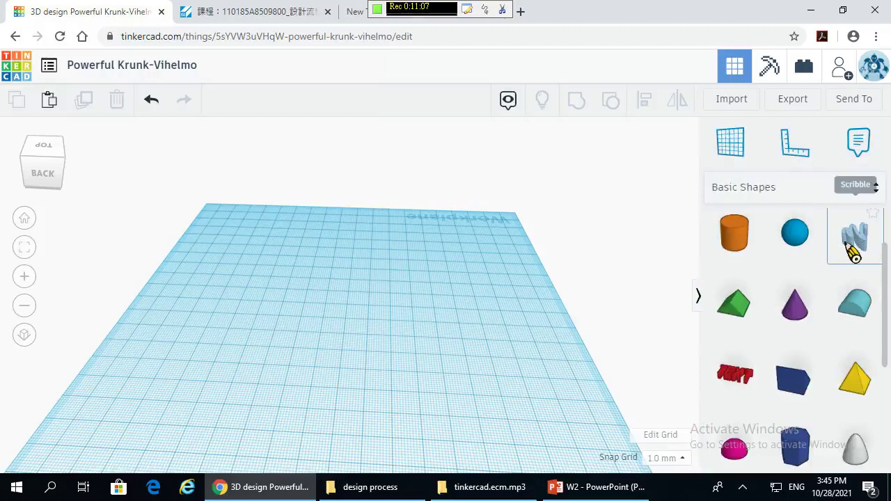
{"action": "mouse_move", "coordinate": [856, 251]}
{"action": "left_mouse_down"}
{"action": "mouse_move", "coordinate": [392, 274]}
{"action": "mouse_move", "coordinate": [388, 290]}
{"action": "mouse_move", "coordinate": [420, 313]}
{"action": "left_mouse_up"}
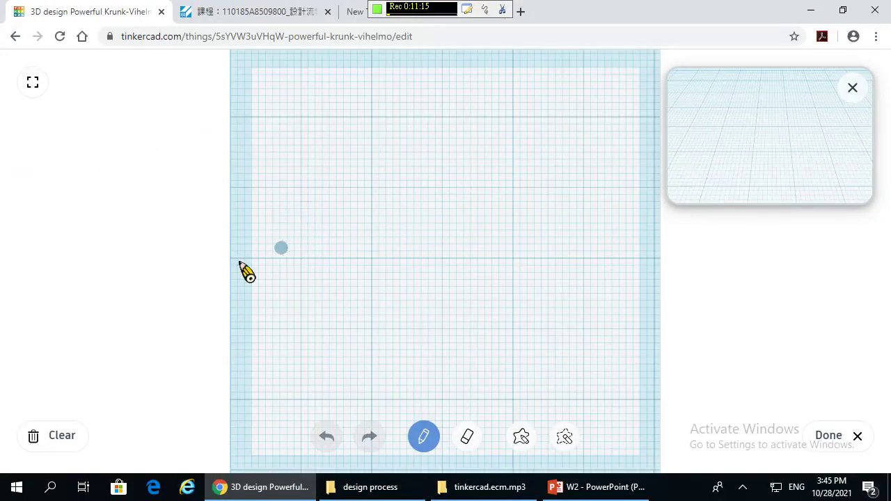
{"action": "mouse_move", "coordinate": [274, 240]}
{"action": "left_mouse_down"}
{"action": "mouse_move", "coordinate": [332, 219]}
{"action": "mouse_move", "coordinate": [326, 238]}
{"action": "mouse_move", "coordinate": [357, 189]}
{"action": "mouse_move", "coordinate": [359, 197]}
{"action": "left_mouse_up"}
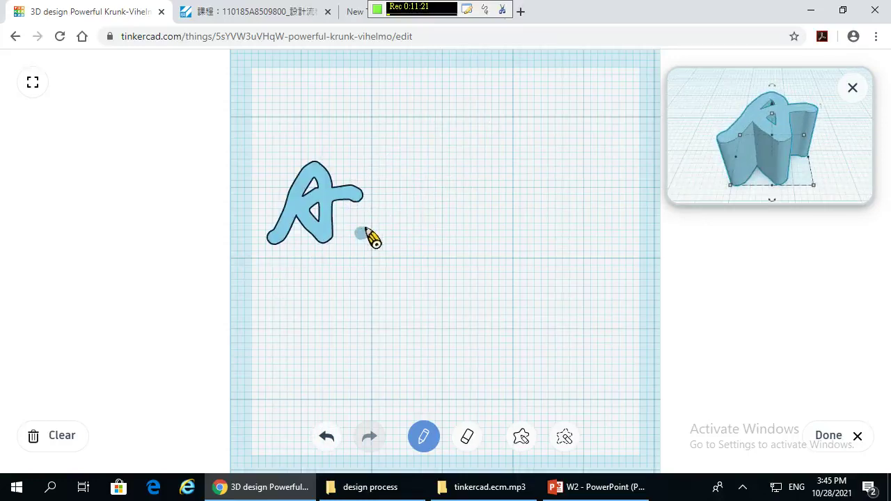
{"action": "mouse_move", "coordinate": [408, 178]}
{"action": "left_mouse_down"}
{"action": "mouse_move", "coordinate": [412, 215]}
{"action": "mouse_move", "coordinate": [452, 233]}
{"action": "mouse_move", "coordinate": [507, 223]}
{"action": "mouse_move", "coordinate": [620, 172]}
{"action": "left_mouse_up"}
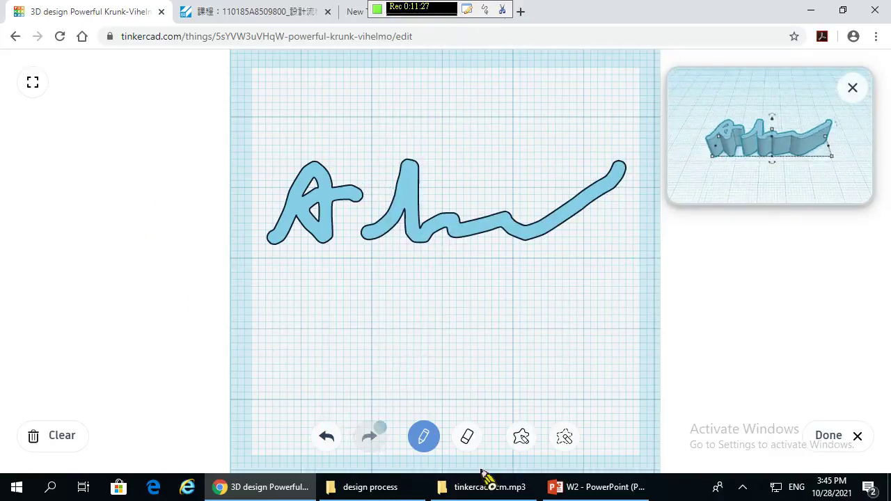
{"action": "left_click", "coordinate": [467, 436]}
{"action": "mouse_move", "coordinate": [622, 163]}
{"action": "left_mouse_down"}
{"action": "mouse_move", "coordinate": [547, 238]}
{"action": "mouse_move", "coordinate": [587, 216]}
{"action": "mouse_move", "coordinate": [582, 209]}
{"action": "mouse_move", "coordinate": [580, 221]}
{"action": "mouse_move", "coordinate": [608, 183]}
{"action": "mouse_move", "coordinate": [625, 209]}
{"action": "mouse_move", "coordinate": [622, 187]}
{"action": "mouse_move", "coordinate": [573, 223]}
{"action": "mouse_move", "coordinate": [547, 264]}
{"action": "mouse_move", "coordinate": [597, 203]}
{"action": "mouse_move", "coordinate": [635, 179]}
{"action": "mouse_move", "coordinate": [550, 240]}
{"action": "left_mouse_up"}
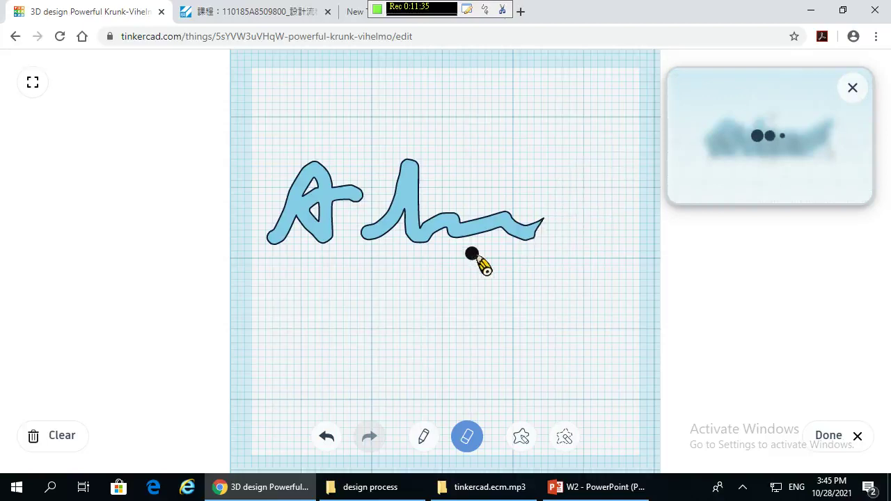
- Draw a filled head shape with cut-out openings and a solid blob above, then finish the scribble
{"action": "left_click", "coordinate": [522, 436]}
{"action": "mouse_move", "coordinate": [517, 130]}
{"action": "left_mouse_down"}
{"action": "mouse_move", "coordinate": [494, 158]}
{"action": "mouse_move", "coordinate": [508, 185]}
{"action": "mouse_move", "coordinate": [536, 169]}
{"action": "mouse_move", "coordinate": [542, 142]}
{"action": "mouse_move", "coordinate": [555, 140]}
{"action": "mouse_move", "coordinate": [557, 173]}
{"action": "mouse_move", "coordinate": [536, 175]}
{"action": "mouse_move", "coordinate": [550, 116]}
{"action": "mouse_move", "coordinate": [528, 122]}
{"action": "mouse_move", "coordinate": [524, 139]}
{"action": "mouse_move", "coordinate": [504, 138]}
{"action": "mouse_move", "coordinate": [526, 141]}
{"action": "mouse_move", "coordinate": [514, 145]}
{"action": "mouse_move", "coordinate": [516, 154]}
{"action": "mouse_move", "coordinate": [550, 152]}
{"action": "mouse_move", "coordinate": [555, 167]}
{"action": "left_mouse_up"}
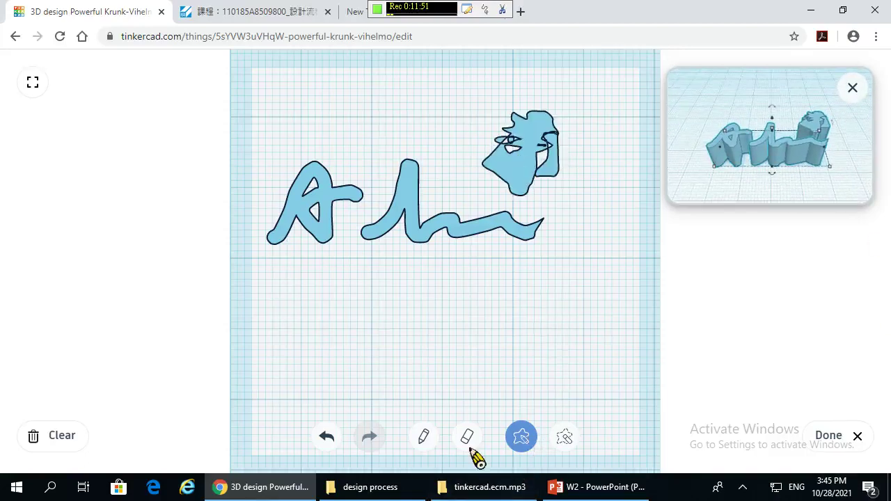
{"action": "left_click", "coordinate": [564, 437]}
{"action": "mouse_move", "coordinate": [516, 277]}
{"action": "left_mouse_down"}
{"action": "mouse_move", "coordinate": [534, 332]}
{"action": "mouse_move", "coordinate": [500, 301]}
{"action": "mouse_move", "coordinate": [453, 327]}
{"action": "mouse_move", "coordinate": [509, 358]}
{"action": "mouse_move", "coordinate": [533, 278]}
{"action": "left_mouse_up"}
{"action": "left_click_drag", "start_coordinate": [523, 175], "coordinate": [561, 179]}
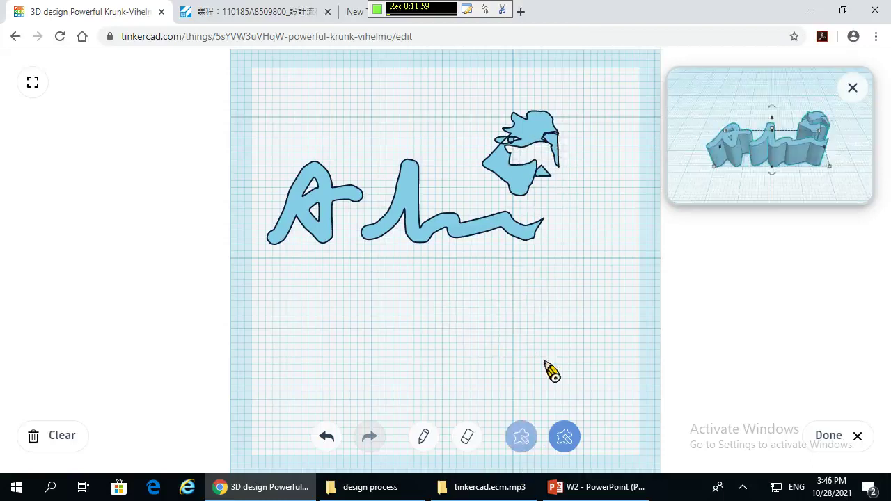
{"action": "mouse_move", "coordinate": [573, 106]}
{"action": "left_mouse_down"}
{"action": "mouse_move", "coordinate": [541, 205]}
{"action": "mouse_move", "coordinate": [577, 173]}
{"action": "mouse_move", "coordinate": [562, 183]}
{"action": "left_mouse_up"}
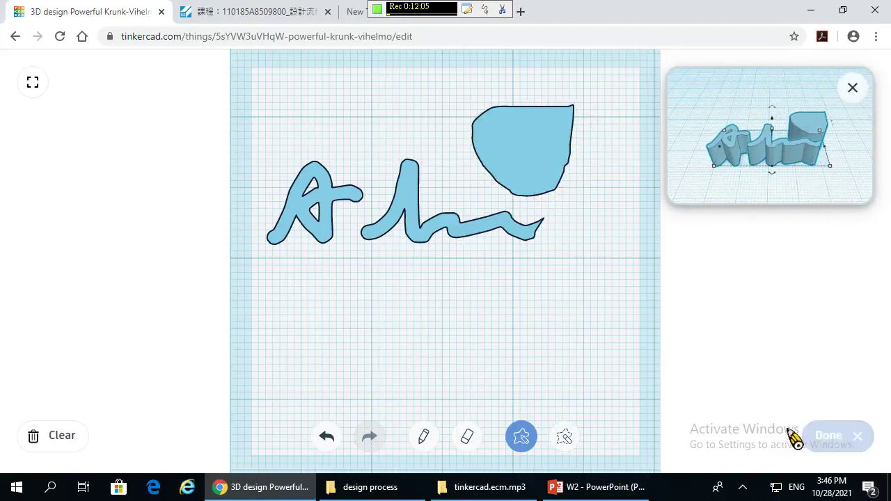
{"action": "left_click", "coordinate": [826, 436]}
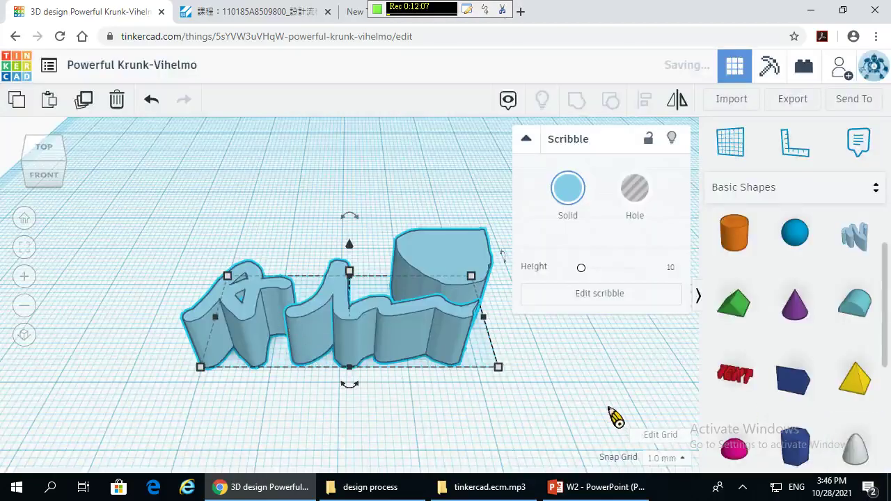
- Select the extruded scribble shape and delete it from the workplane
{"action": "mouse_move", "coordinate": [481, 418]}
{"action": "right_mouse_down"}
{"action": "mouse_move", "coordinate": [337, 313]}
{"action": "mouse_move", "coordinate": [534, 364]}
{"action": "mouse_move", "coordinate": [533, 439]}
{"action": "mouse_move", "coordinate": [542, 378]}
{"action": "mouse_move", "coordinate": [551, 424]}
{"action": "mouse_move", "coordinate": [521, 364]}
{"action": "mouse_move", "coordinate": [487, 327]}
{"action": "right_mouse_up"}
{"action": "left_click", "coordinate": [444, 282]}
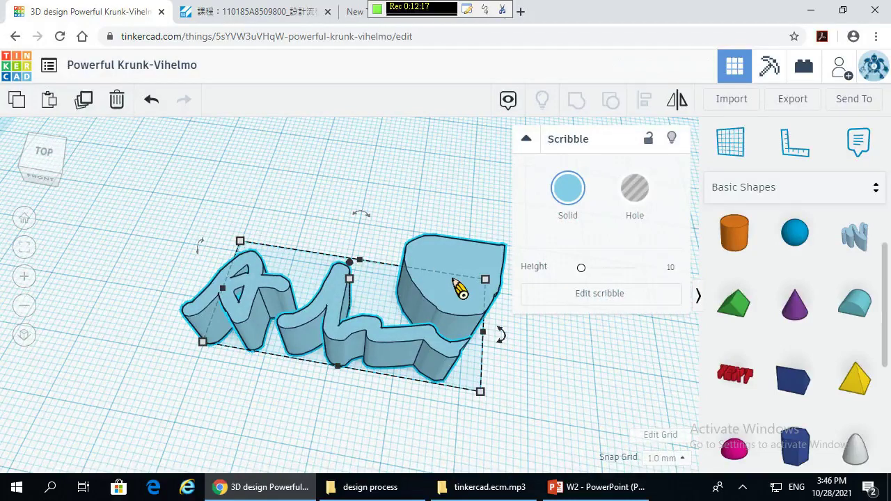
{"action": "key", "text": "Delete"}
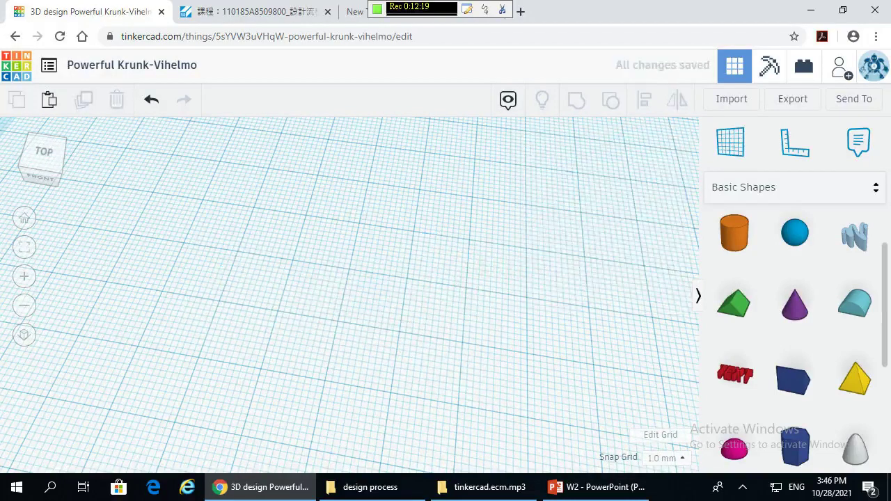
- Search Google for 'freesvg' in the new tab and open the freesvg.org result
{"action": "left_click", "coordinate": [356, 15]}
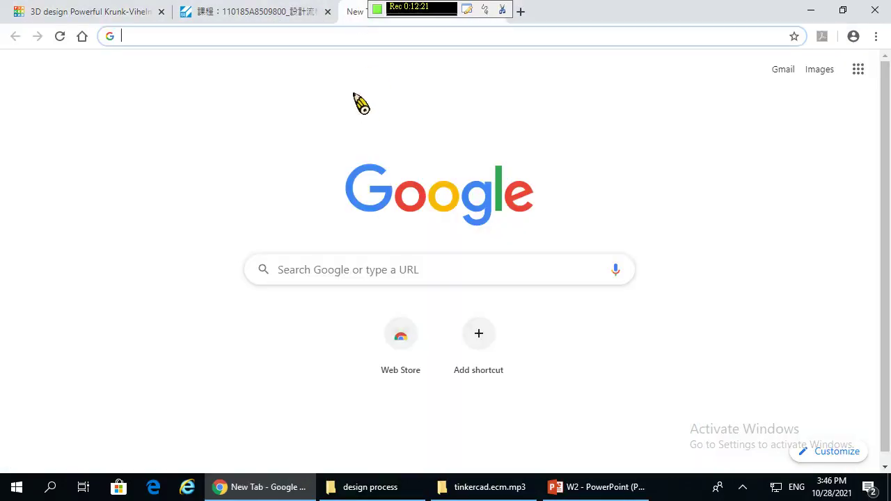
{"action": "left_click", "coordinate": [296, 275]}
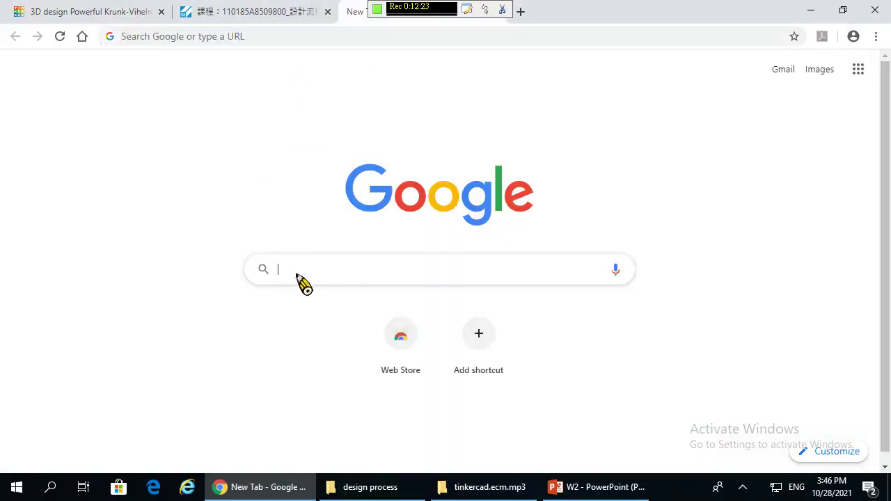
{"action": "type", "text": "fre"}
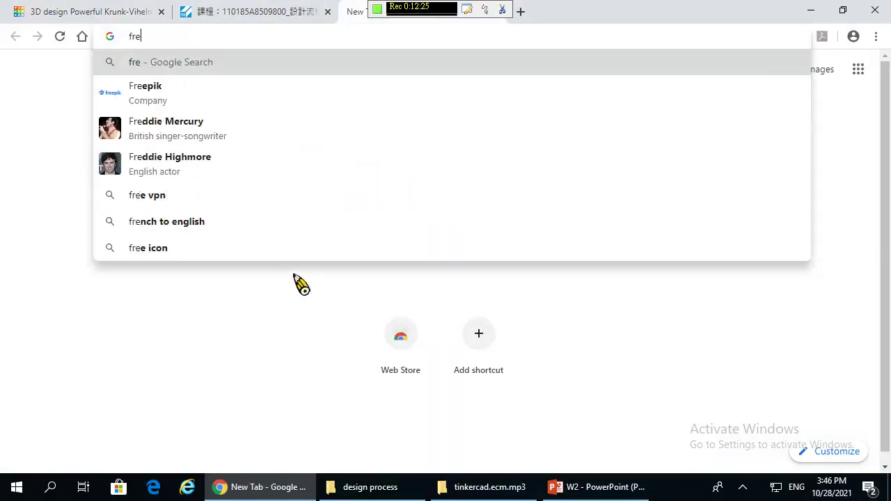
{"action": "type", "text": "es"}
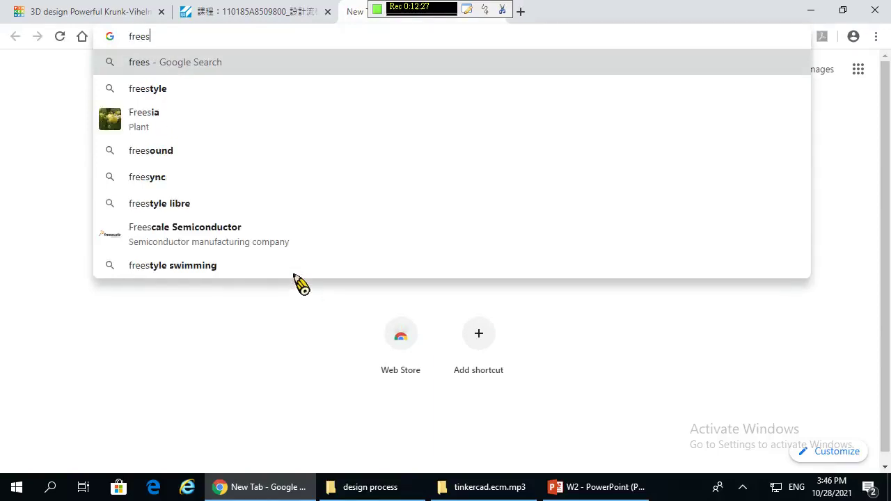
{"action": "type", "text": "vg"}
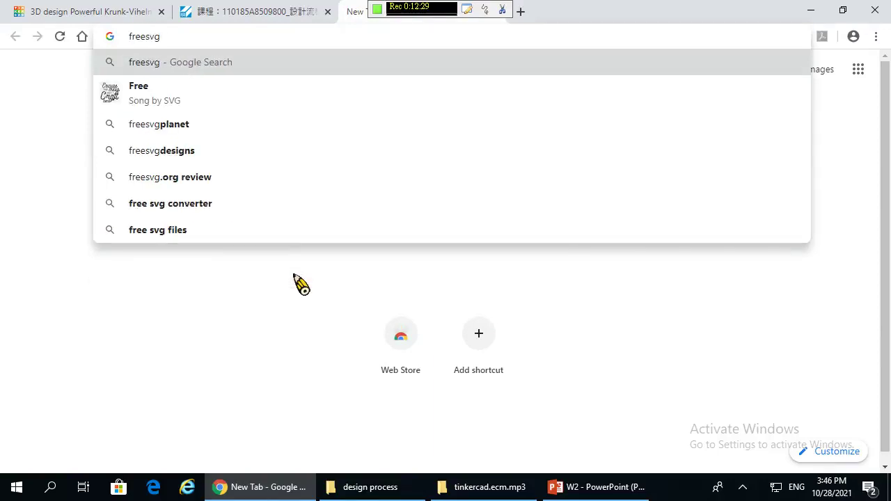
{"action": "key", "text": "Return"}
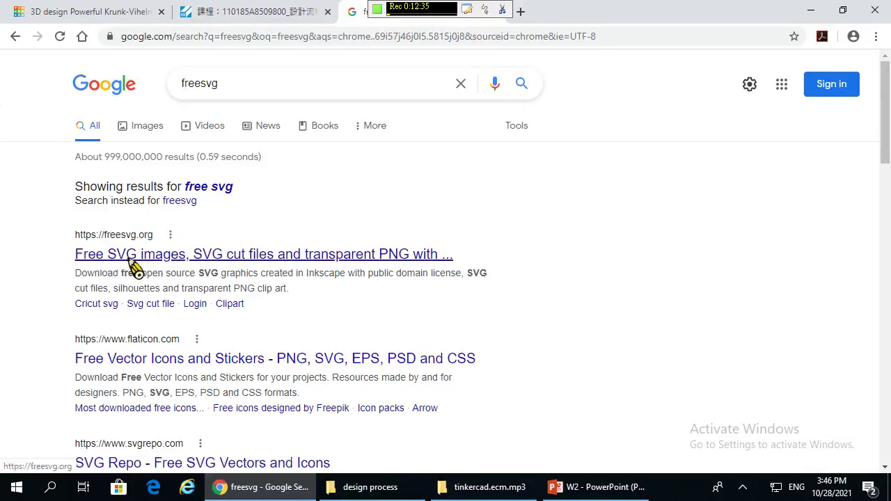
{"action": "left_click", "coordinate": [133, 255]}
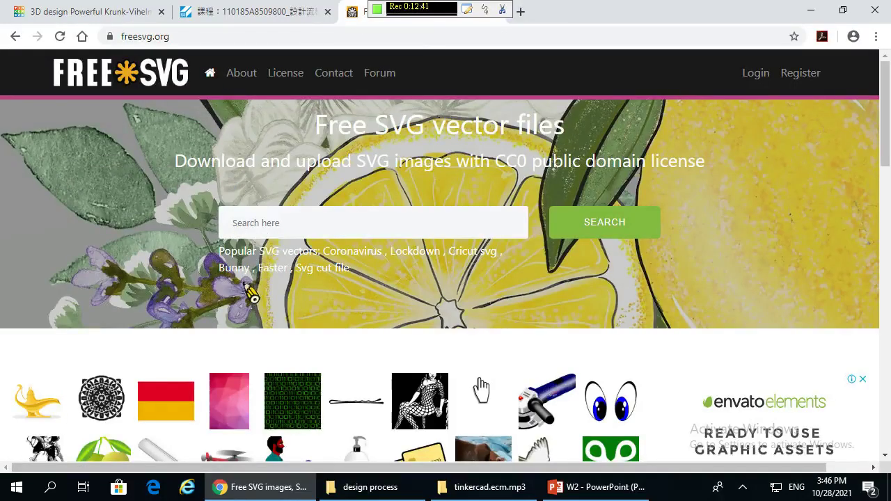
{"action": "scroll", "coordinate": [85, 251], "scroll_direction": "down", "scroll_amount": 2}
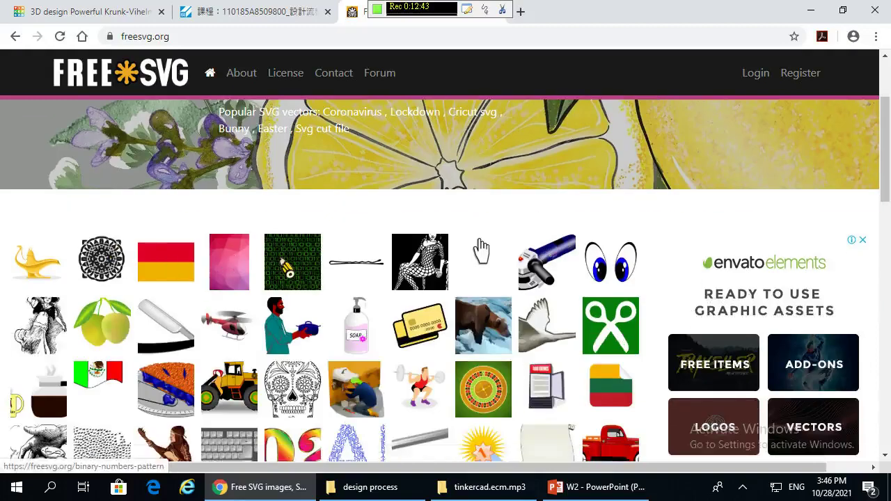
{"action": "scroll", "coordinate": [362, 254], "scroll_direction": "up", "scroll_amount": 2}
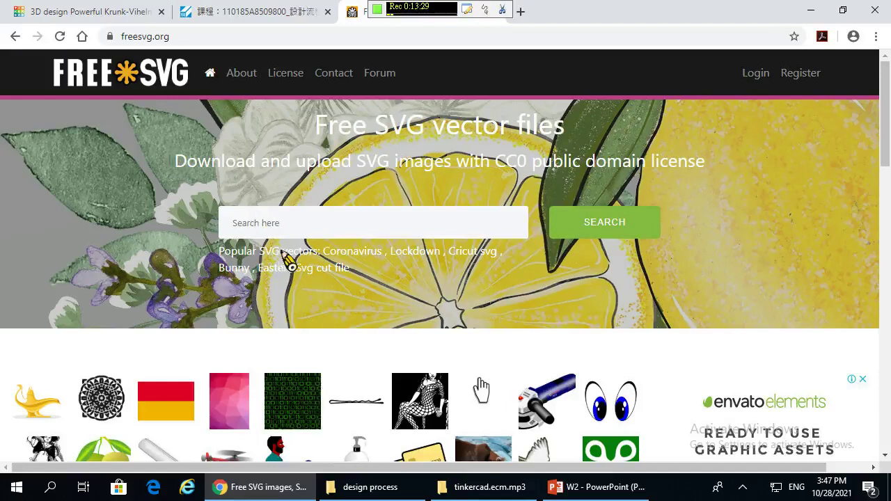
- Search FreeSVG for 'finger' clip art and scroll through the results
{"action": "left_click", "coordinate": [282, 234]}
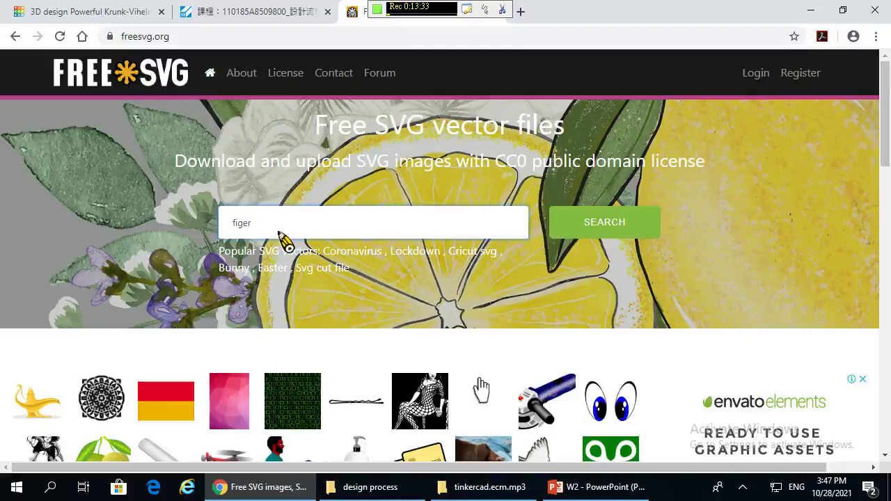
{"action": "key", "text": "Return"}
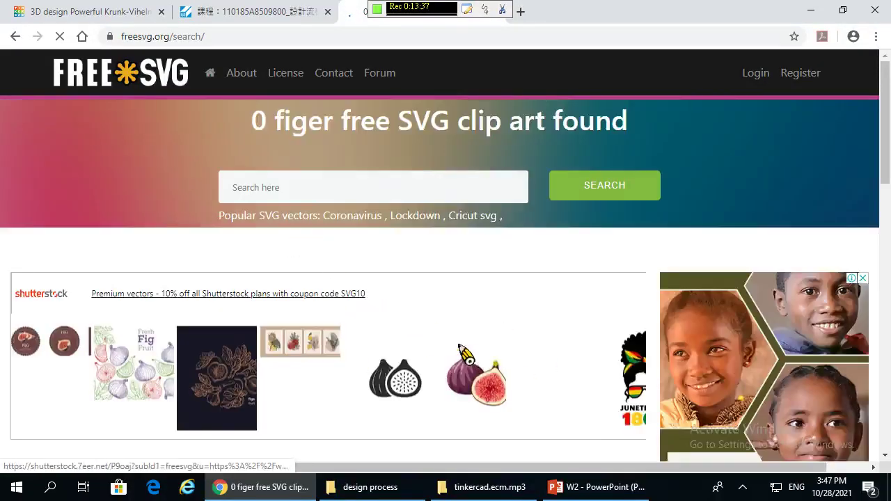
{"action": "scroll", "coordinate": [523, 192], "scroll_direction": "down", "scroll_amount": 4}
{"action": "scroll", "coordinate": [524, 194], "scroll_direction": "up", "scroll_amount": 4}
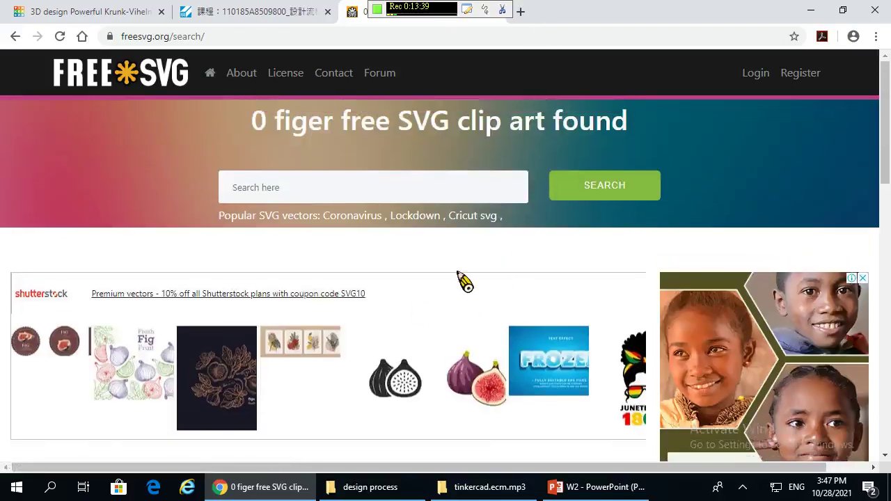
{"action": "left_click", "coordinate": [348, 192]}
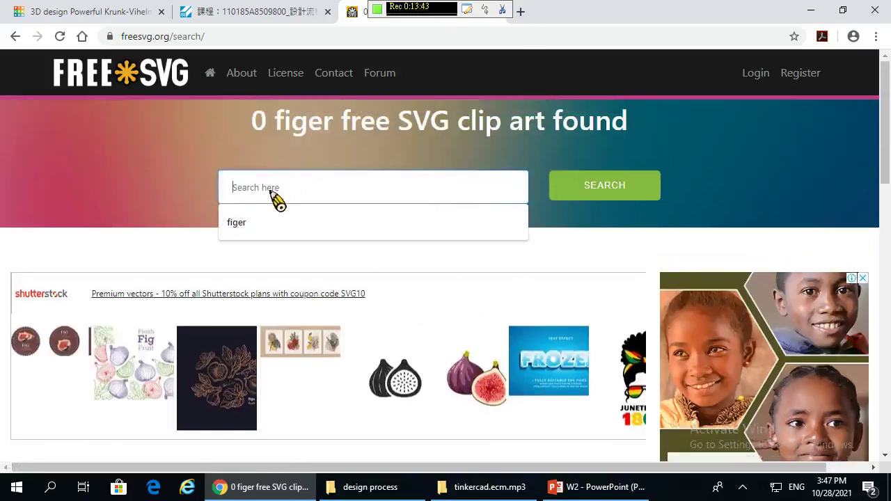
{"action": "type", "text": "finger"}
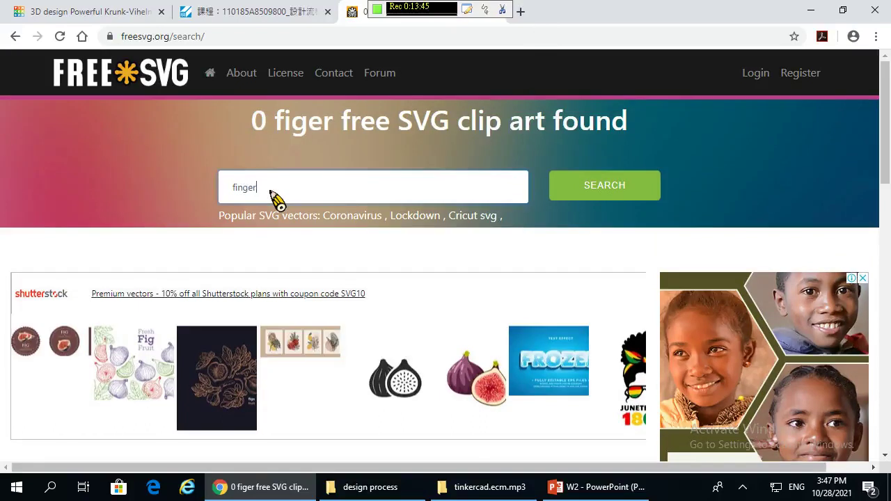
{"action": "key", "text": "Return"}
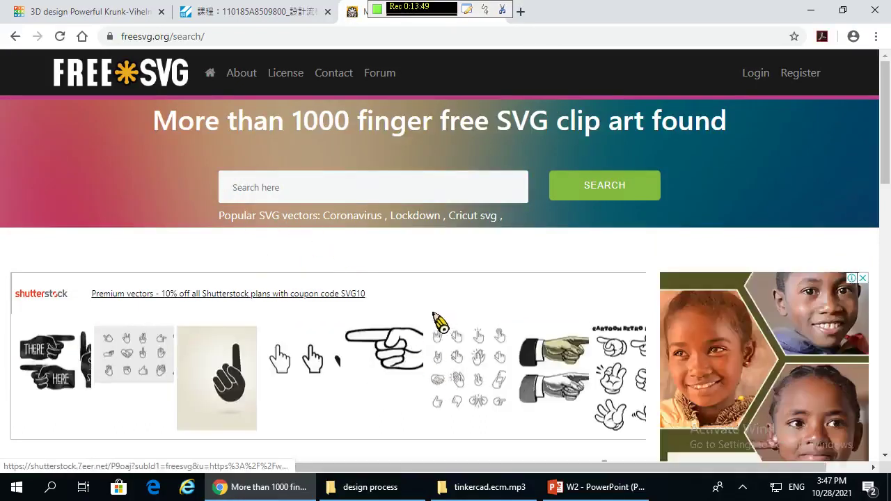
{"action": "scroll", "coordinate": [440, 323], "scroll_direction": "down", "scroll_amount": 2}
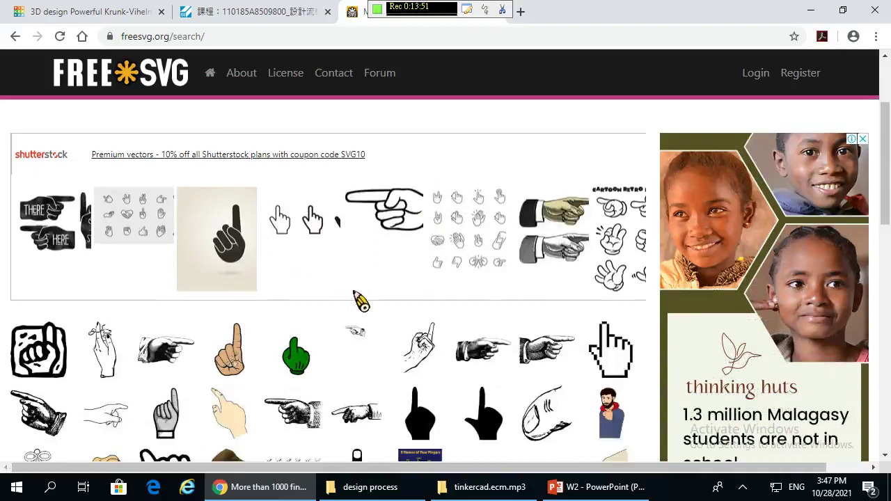
{"action": "scroll", "coordinate": [367, 286], "scroll_direction": "down", "scroll_amount": 2}
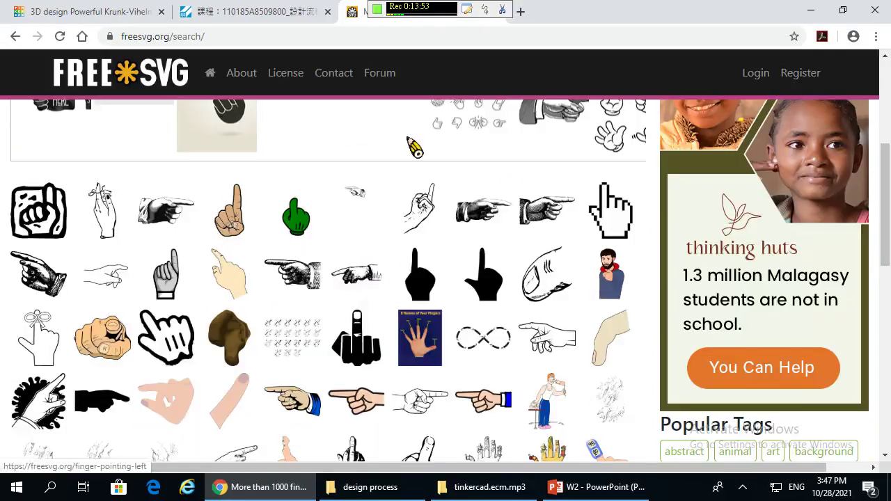
{"action": "scroll", "coordinate": [433, 317], "scroll_direction": "down", "scroll_amount": 2}
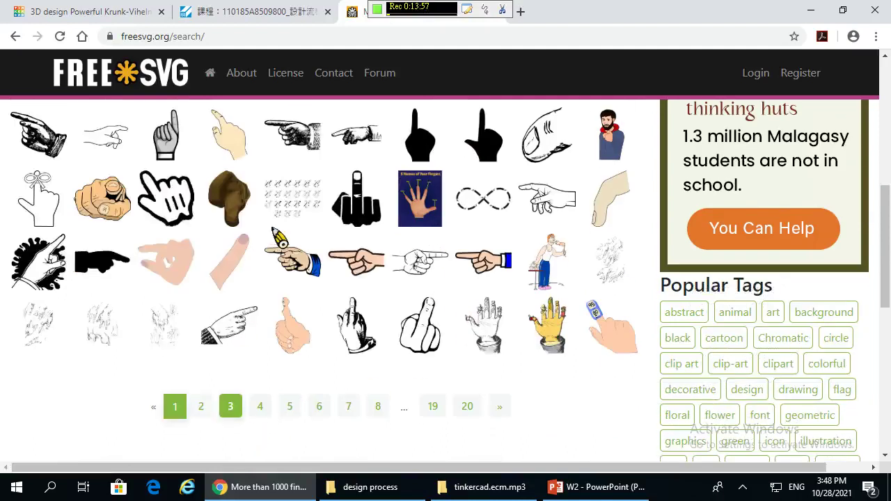
{"action": "scroll", "coordinate": [261, 265], "scroll_direction": "up", "scroll_amount": 3}
{"action": "scroll", "coordinate": [262, 264], "scroll_direction": "down", "scroll_amount": 2}
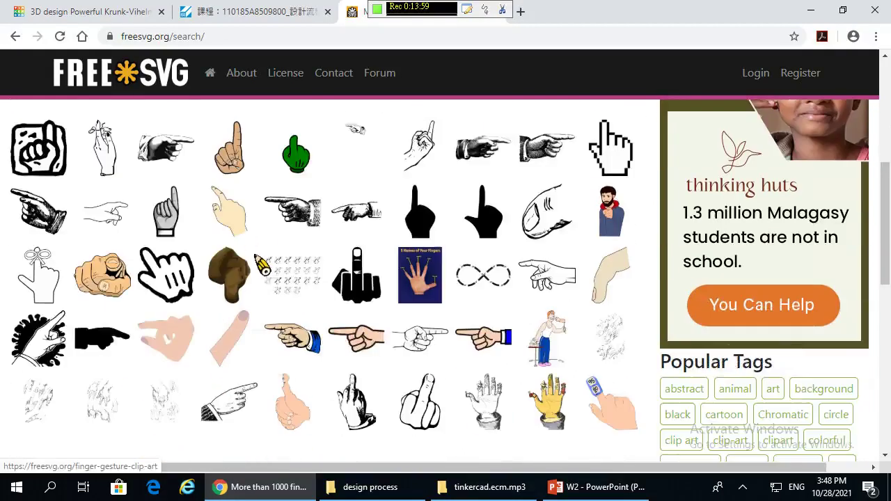
{"action": "scroll", "coordinate": [209, 418], "scroll_direction": "down", "scroll_amount": 3}
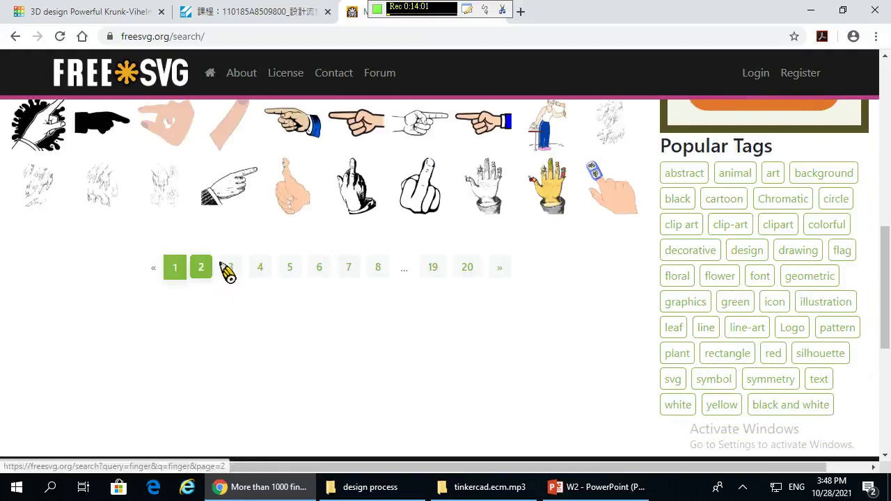
- Browse the finger results to page 2, then page 3, then back to page 2
{"action": "left_click", "coordinate": [206, 272]}
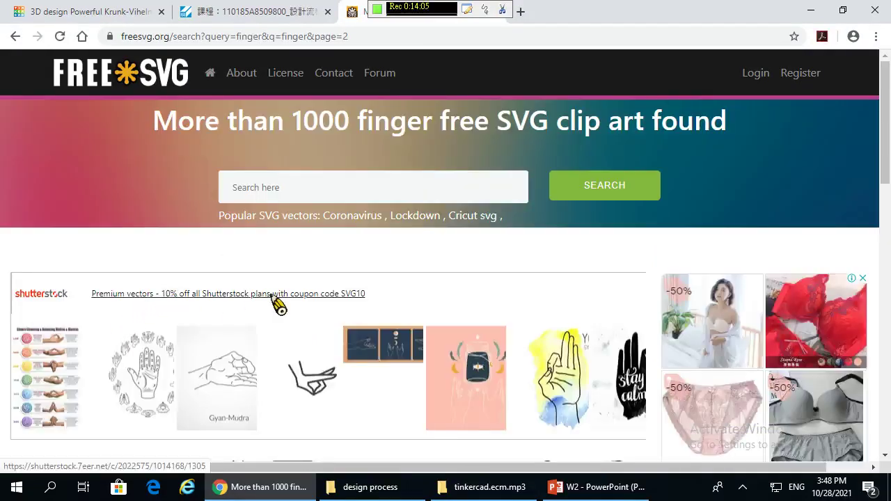
{"action": "scroll", "coordinate": [277, 304], "scroll_direction": "down", "scroll_amount": 2}
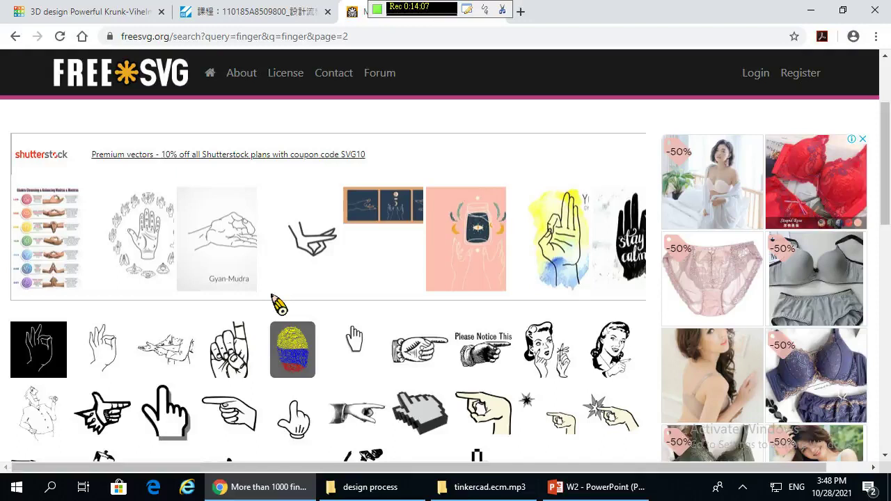
{"action": "scroll", "coordinate": [277, 304], "scroll_direction": "down", "scroll_amount": 4}
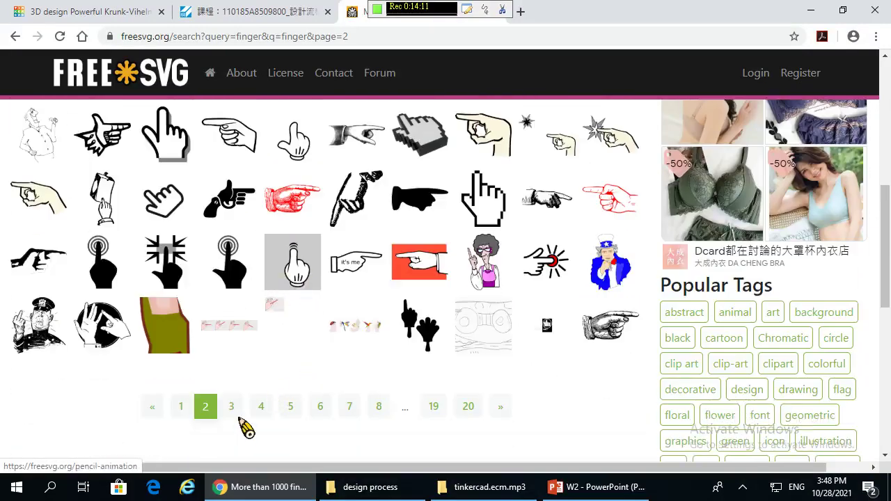
{"action": "left_click", "coordinate": [235, 410]}
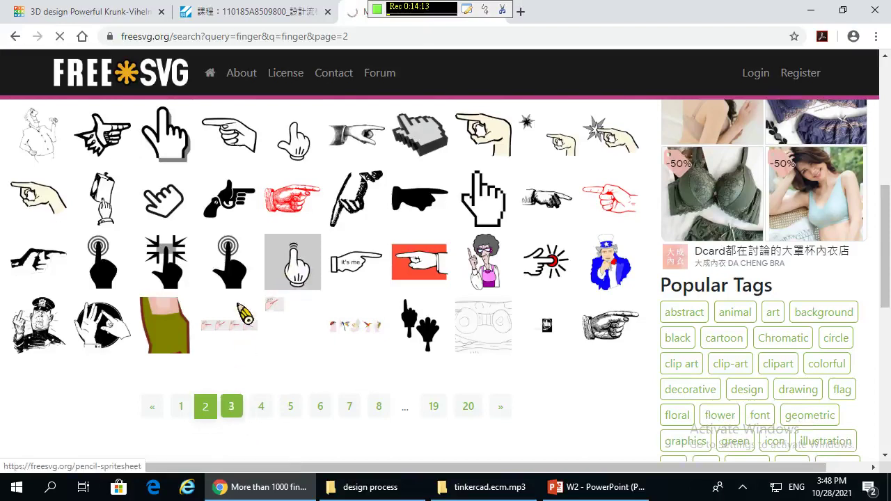
{"action": "scroll", "coordinate": [281, 360], "scroll_direction": "down", "scroll_amount": 6}
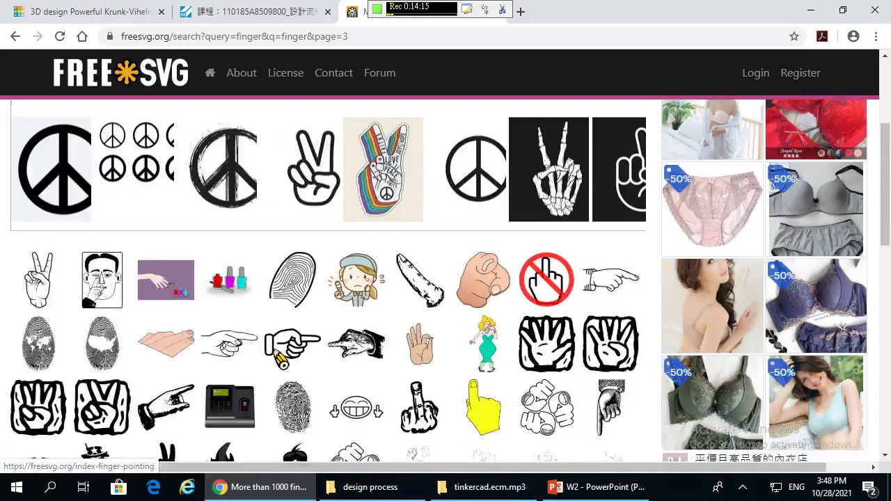
{"action": "left_click", "coordinate": [218, 411]}
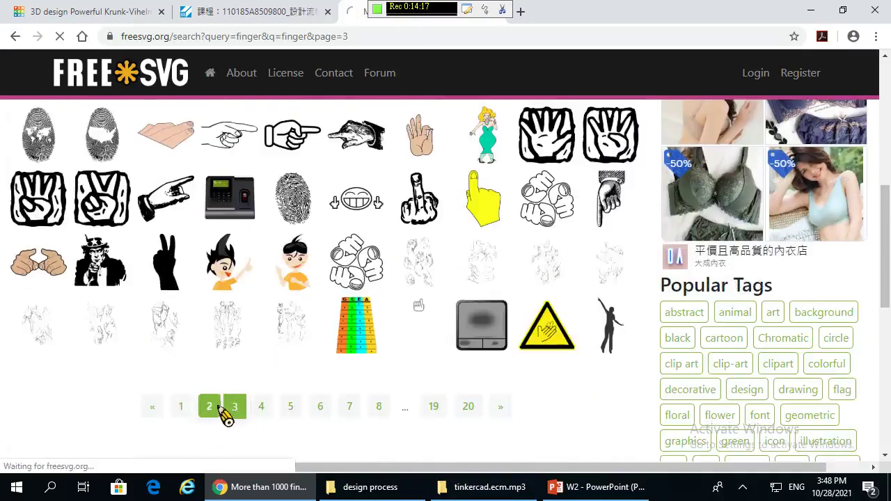
{"action": "scroll", "coordinate": [237, 407], "scroll_direction": "down", "scroll_amount": 5}
{"action": "scroll", "coordinate": [242, 408], "scroll_direction": "down", "scroll_amount": 3}
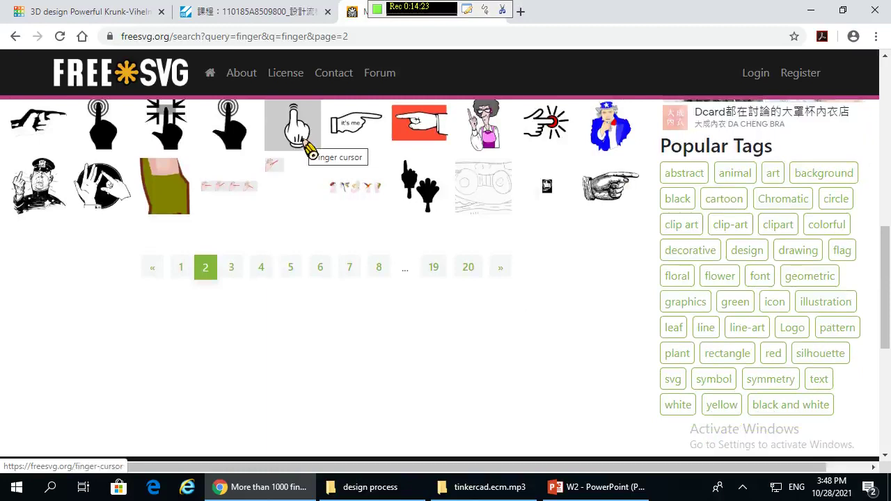
- Download the Finger cursor clip art as an SVG and save it to the Desktop
{"action": "left_click", "coordinate": [308, 146]}
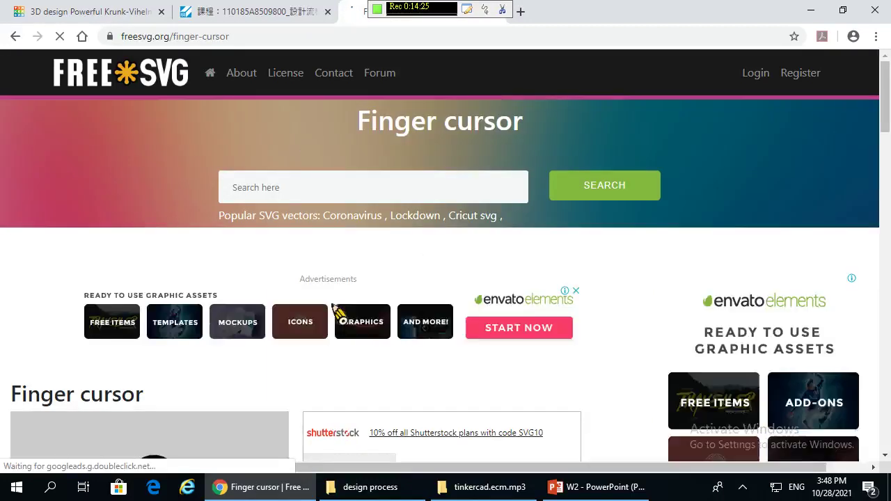
{"action": "scroll", "coordinate": [334, 305], "scroll_direction": "down", "scroll_amount": 6}
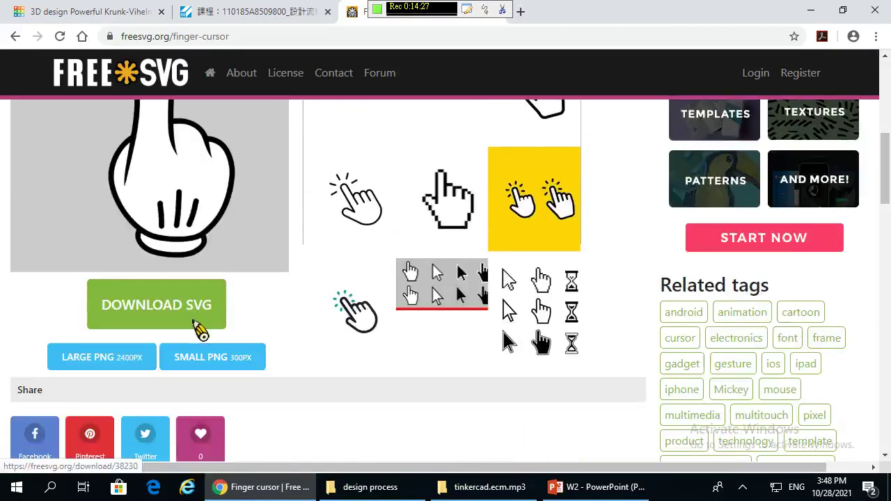
{"action": "left_click", "coordinate": [159, 323]}
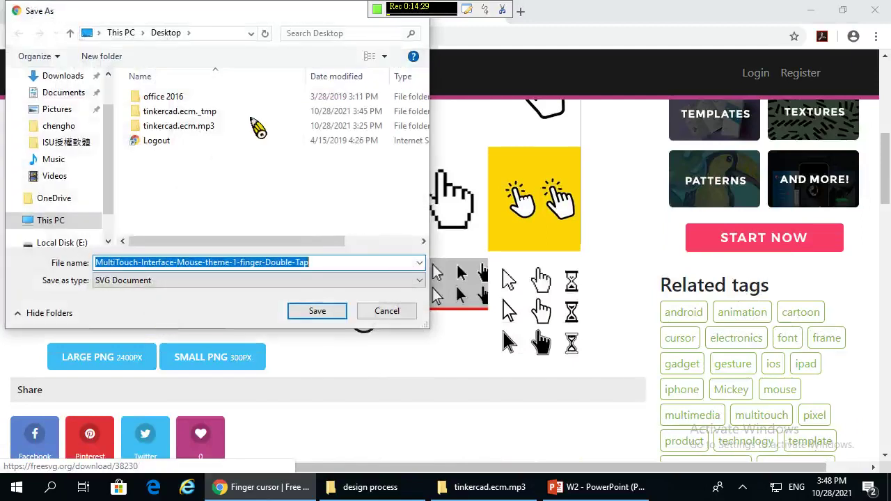
{"action": "left_click", "coordinate": [317, 313]}
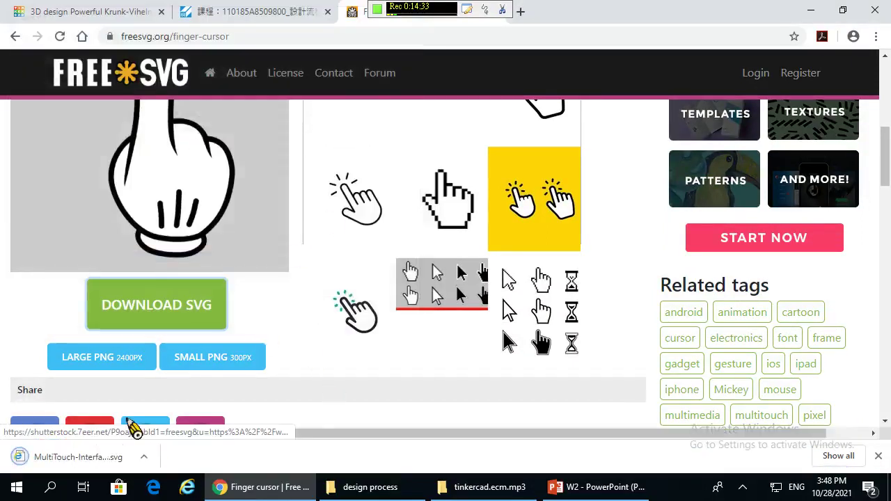
- Return to the finger search results and go to page 3
{"action": "scroll", "coordinate": [220, 240], "scroll_direction": "up", "scroll_amount": 3}
{"action": "left_click", "coordinate": [14, 37]}
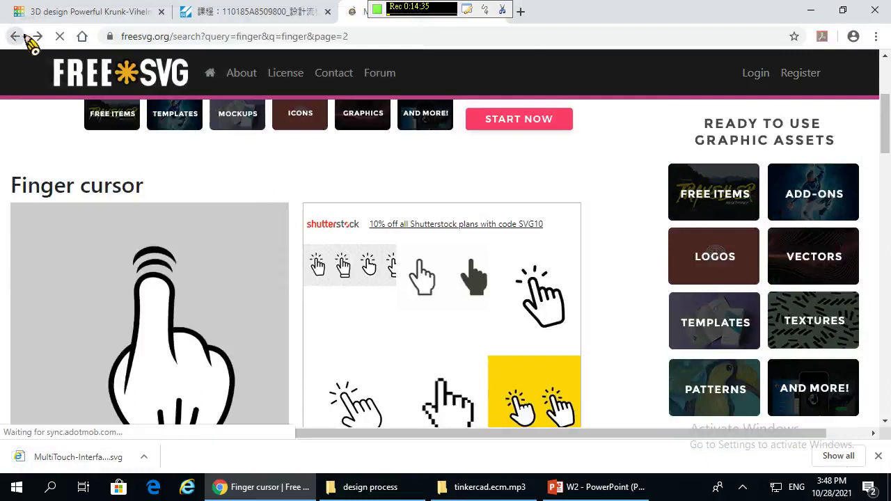
{"action": "scroll", "coordinate": [415, 216], "scroll_direction": "up", "scroll_amount": 5}
{"action": "scroll", "coordinate": [416, 217], "scroll_direction": "up", "scroll_amount": 3}
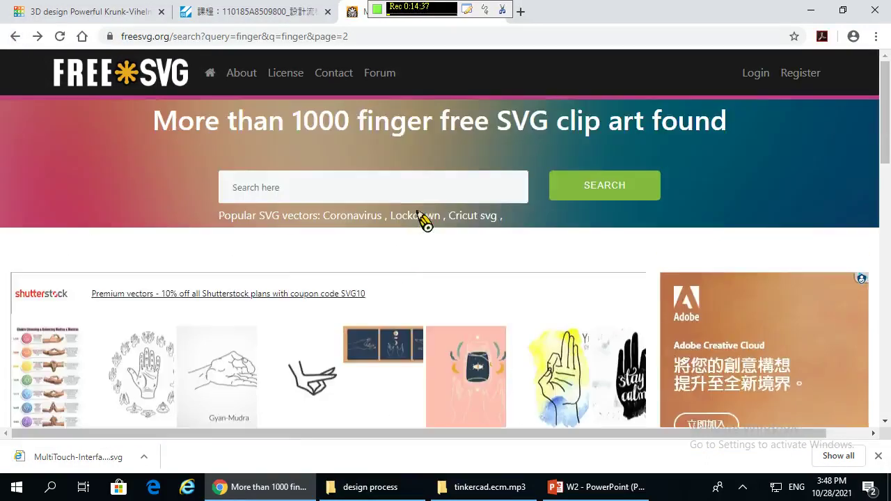
{"action": "scroll", "coordinate": [424, 220], "scroll_direction": "down", "scroll_amount": 8}
{"action": "scroll", "coordinate": [424, 222], "scroll_direction": "up", "scroll_amount": 2}
{"action": "scroll", "coordinate": [312, 353], "scroll_direction": "up", "scroll_amount": 1}
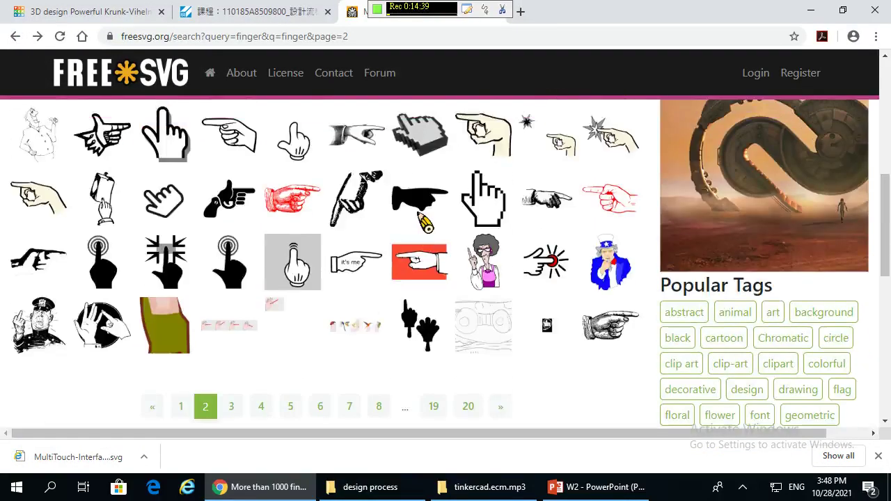
{"action": "scroll", "coordinate": [318, 353], "scroll_direction": "down", "scroll_amount": 4}
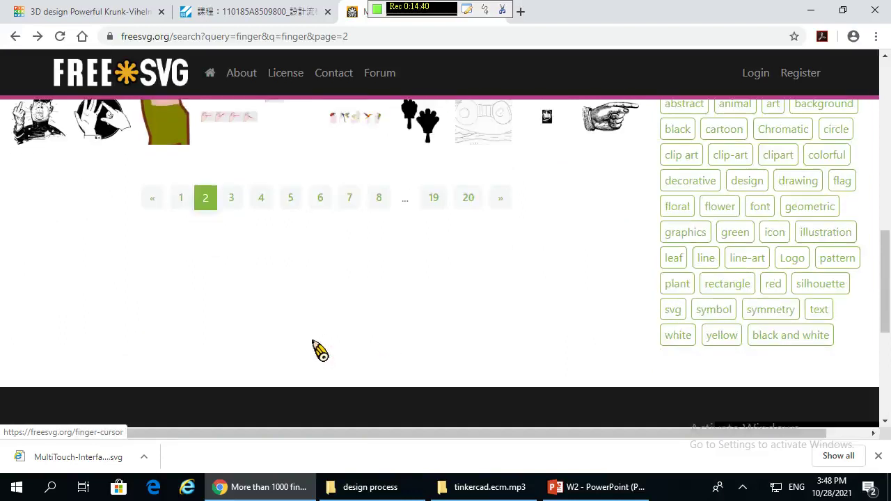
{"action": "left_click", "coordinate": [233, 203]}
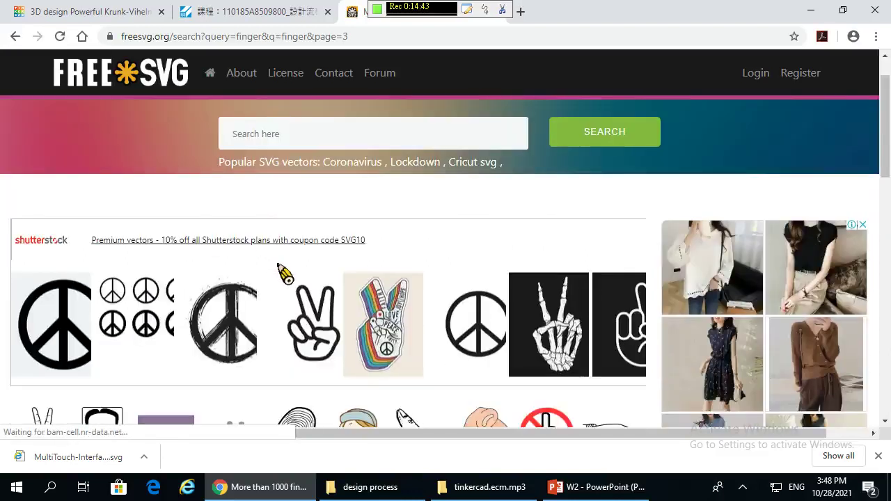
- Open the Shutterstock offer for the 'Hand gesture peace sign' vector
{"action": "scroll", "coordinate": [293, 209], "scroll_direction": "down", "scroll_amount": 4}
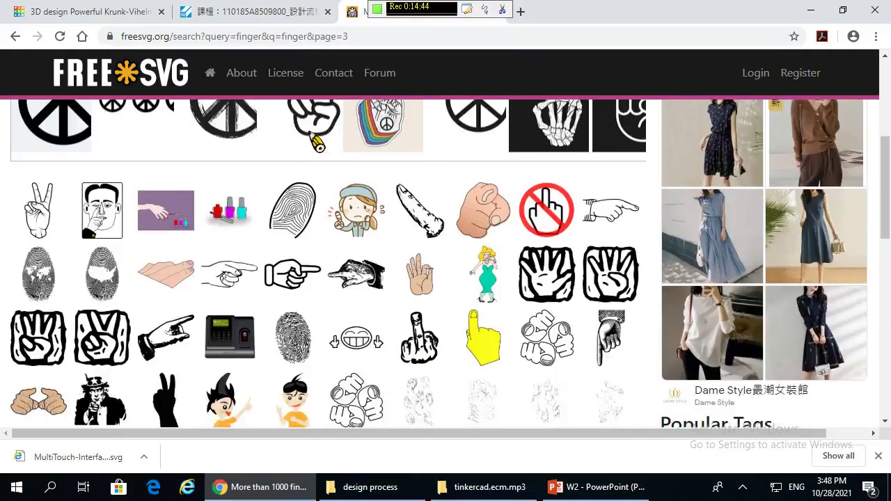
{"action": "left_click", "coordinate": [314, 141]}
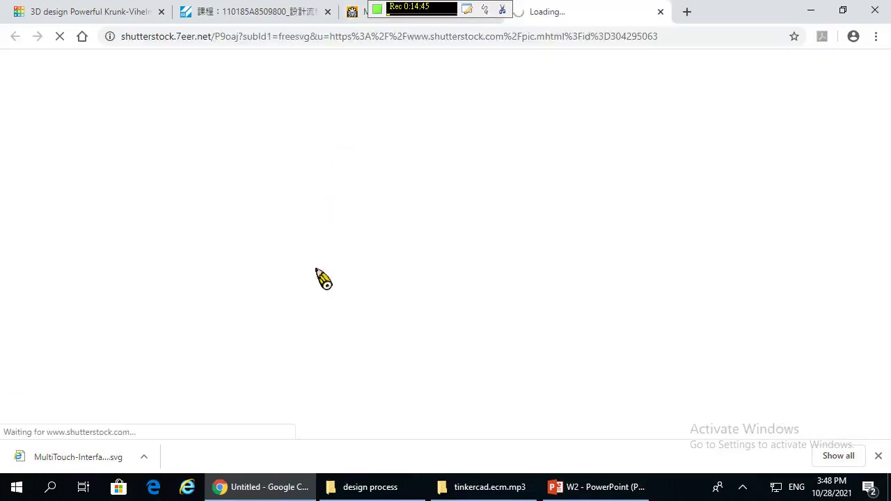
{"action": "scroll", "coordinate": [504, 231], "scroll_direction": "down", "scroll_amount": 2}
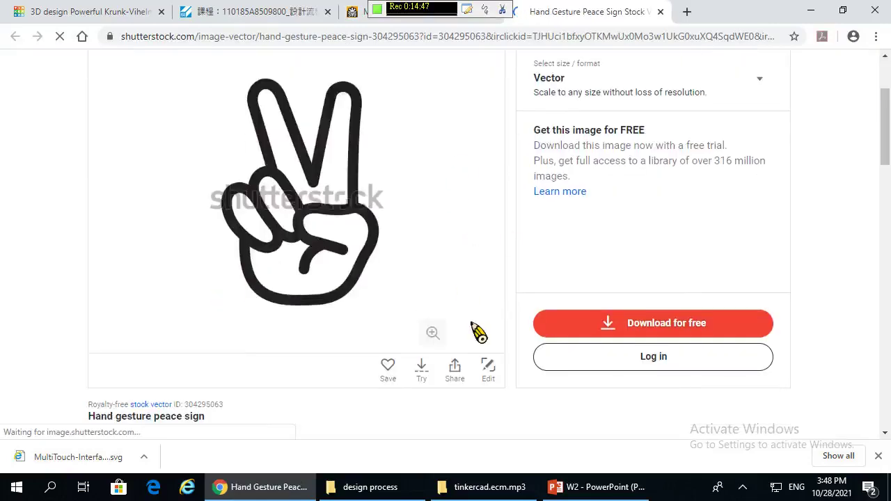
{"action": "scroll", "coordinate": [240, 155], "scroll_direction": "up", "scroll_amount": 1}
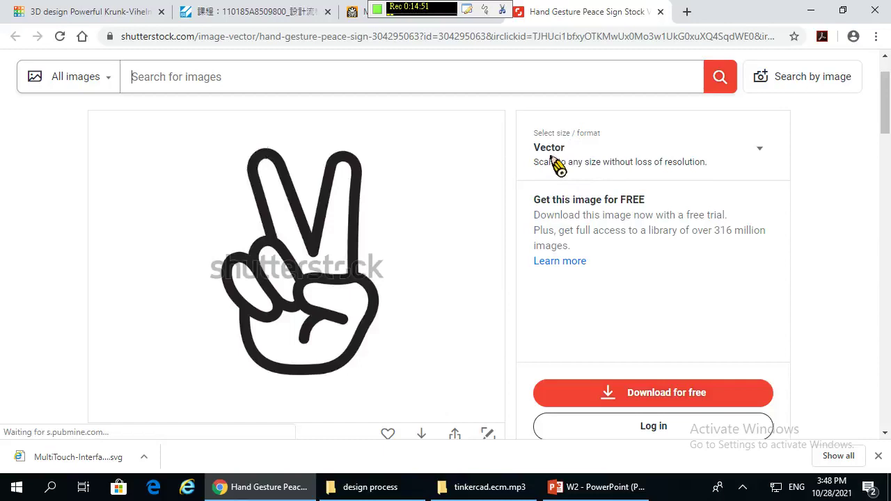
{"action": "scroll", "coordinate": [743, 268], "scroll_direction": "up", "scroll_amount": 1}
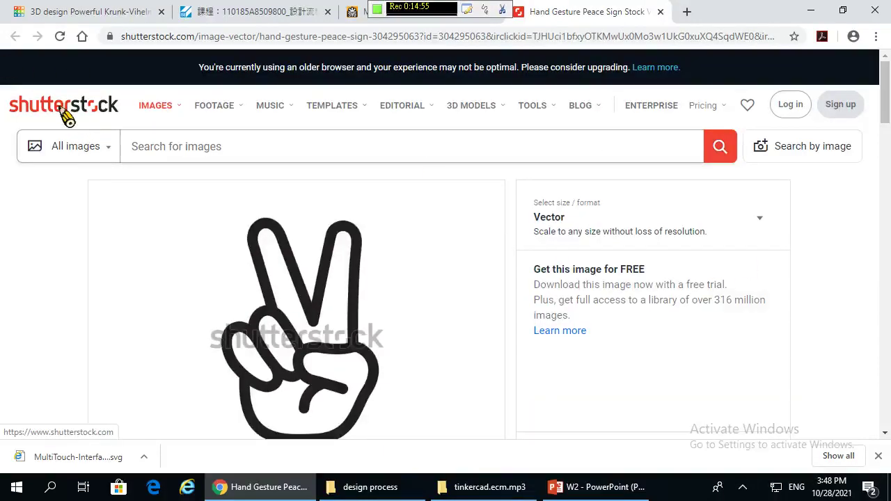
{"action": "scroll", "coordinate": [494, 217], "scroll_direction": "down", "scroll_amount": 4}
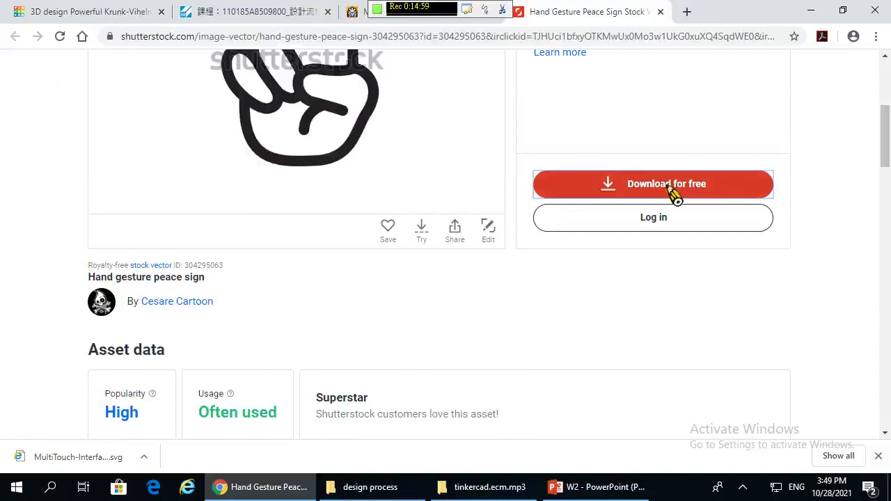
- Try the free download, then dismiss the Try Shutterstock sign-up prompt without downloading
{"action": "left_click", "coordinate": [672, 194]}
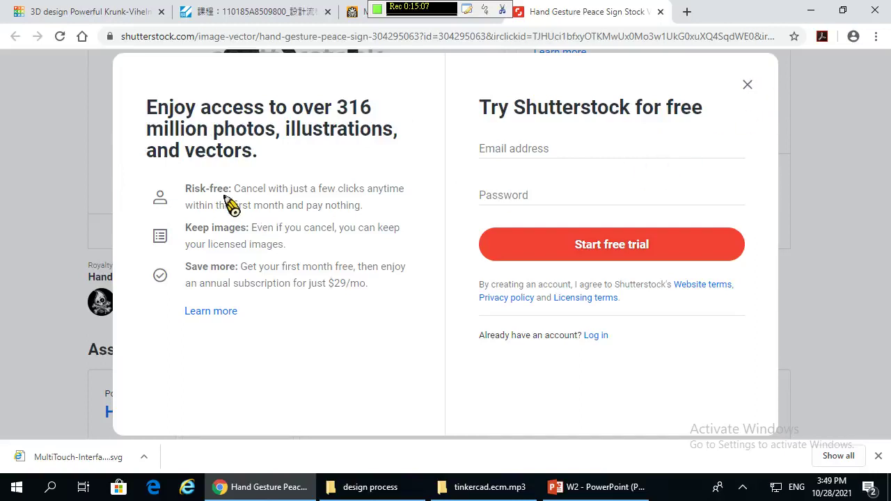
{"action": "left_click", "coordinate": [746, 86]}
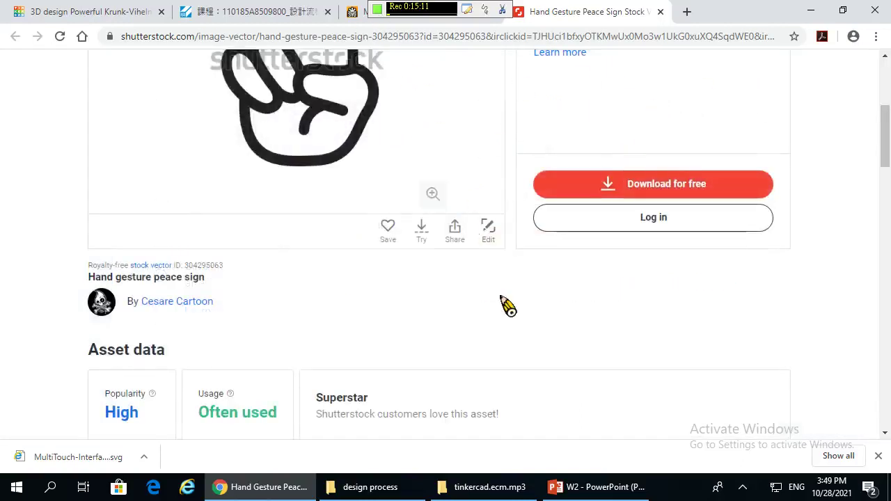
{"action": "scroll", "coordinate": [201, 202], "scroll_direction": "up", "scroll_amount": 4}
{"action": "scroll", "coordinate": [414, 319], "scroll_direction": "down", "scroll_amount": 3}
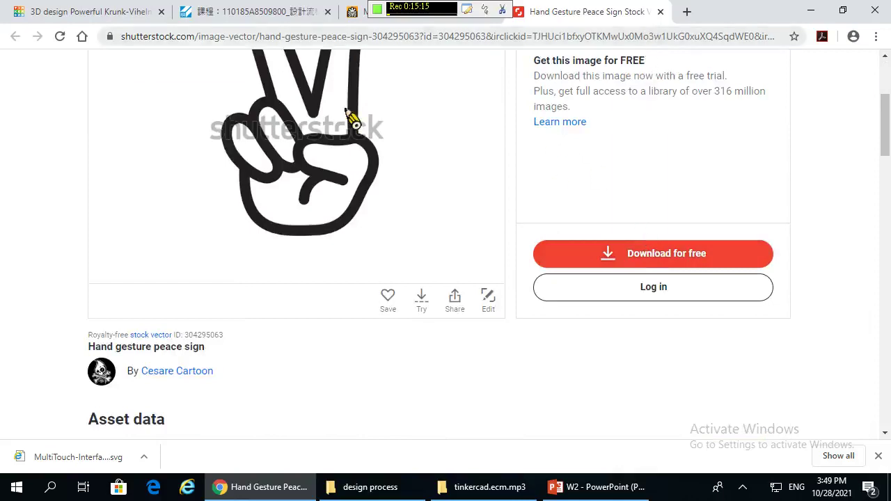
{"action": "scroll", "coordinate": [265, 255], "scroll_direction": "up", "scroll_amount": 3}
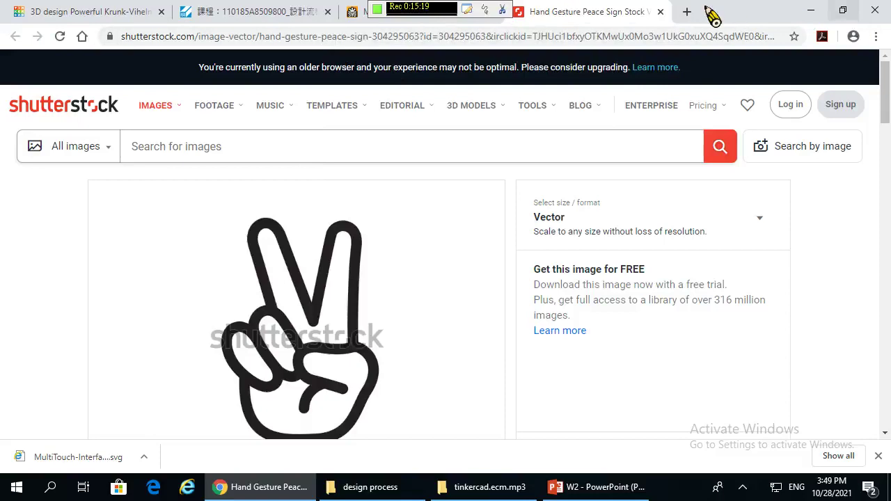
- Back on freesvg.org results, go through pages 5 and 6 to open Rock Art Gila Tortoise 2
{"action": "left_click", "coordinate": [660, 12]}
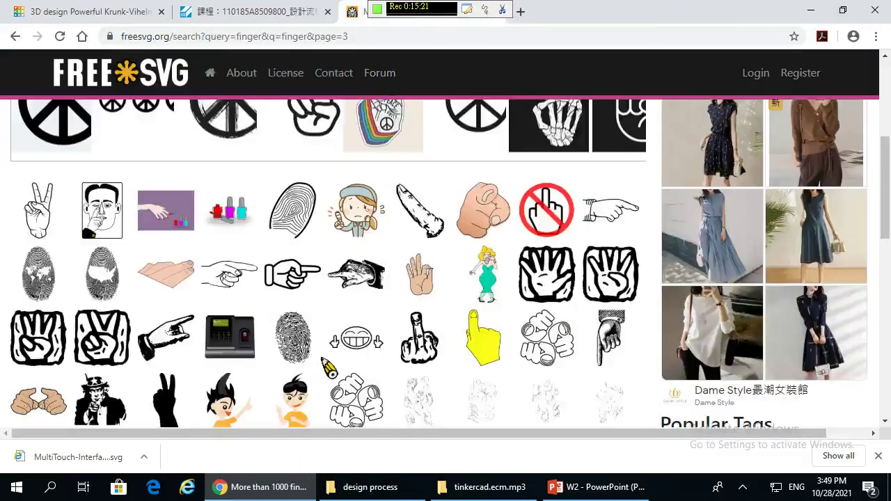
{"action": "scroll", "coordinate": [299, 286], "scroll_direction": "down", "scroll_amount": 3}
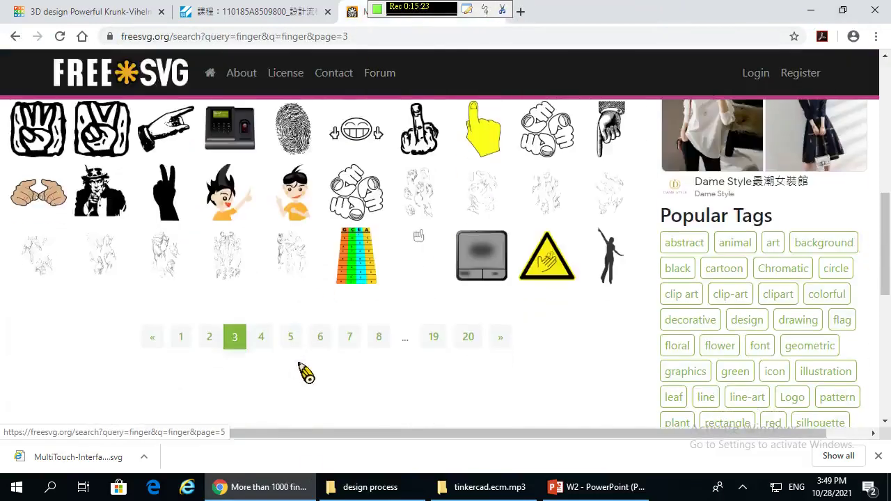
{"action": "left_click", "coordinate": [301, 341]}
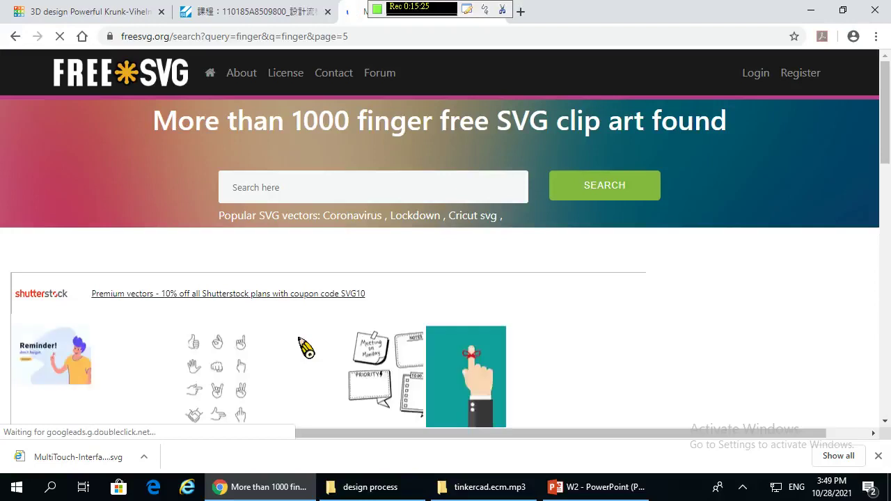
{"action": "scroll", "coordinate": [306, 348], "scroll_direction": "down", "scroll_amount": 4}
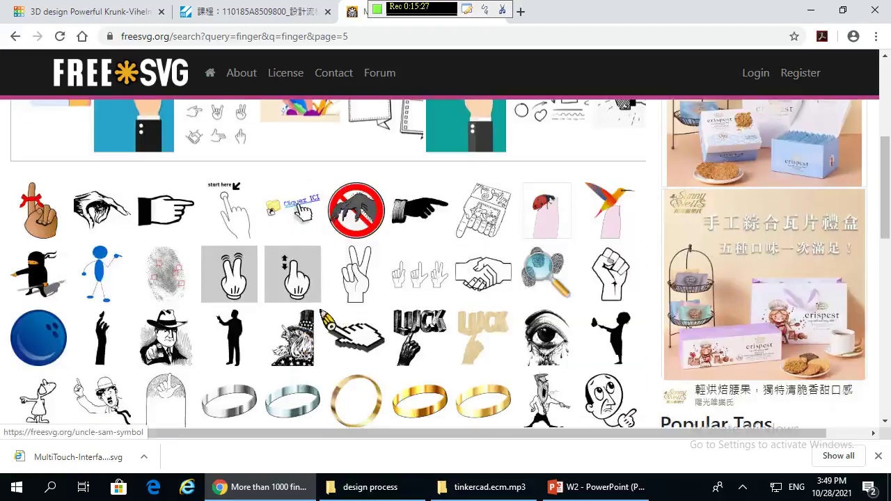
{"action": "scroll", "coordinate": [322, 315], "scroll_direction": "down", "scroll_amount": 2}
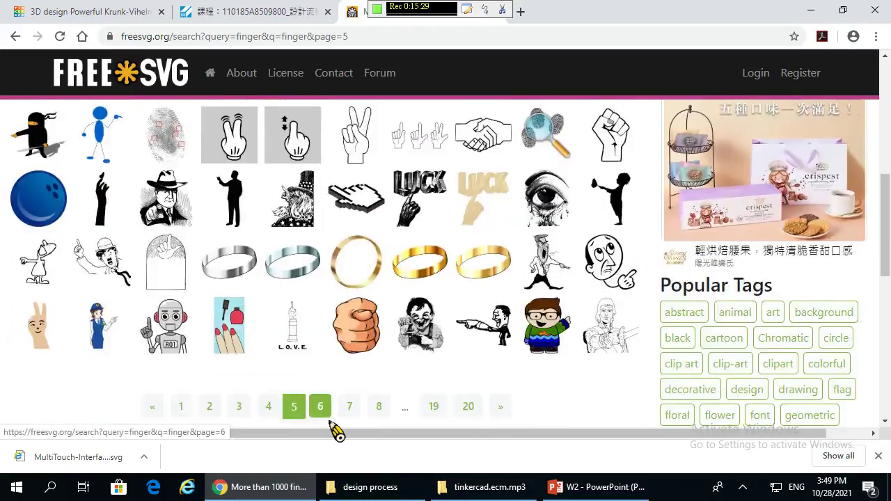
{"action": "left_click", "coordinate": [326, 415]}
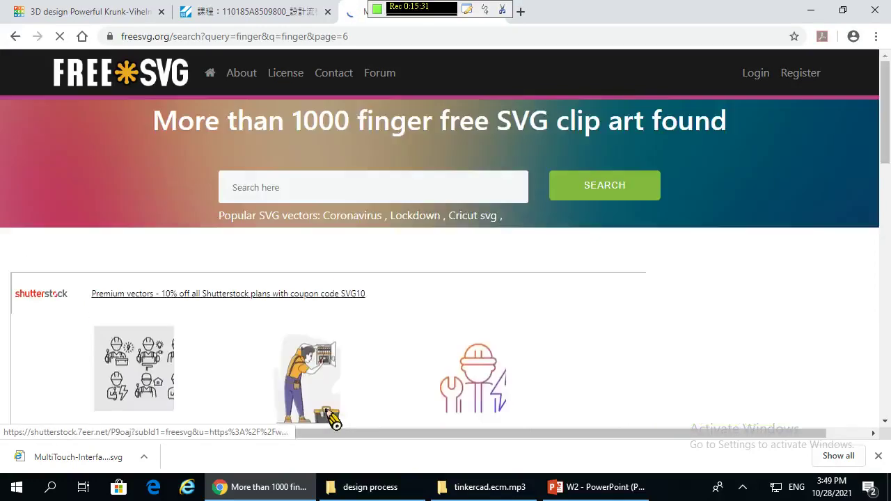
{"action": "scroll", "coordinate": [334, 414], "scroll_direction": "down", "scroll_amount": 7}
{"action": "scroll", "coordinate": [334, 404], "scroll_direction": "up", "scroll_amount": 2}
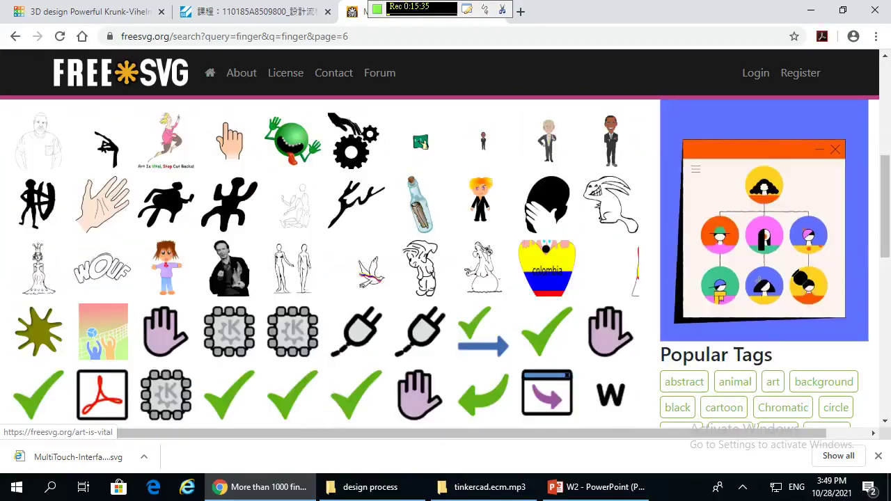
{"action": "left_click", "coordinate": [232, 218]}
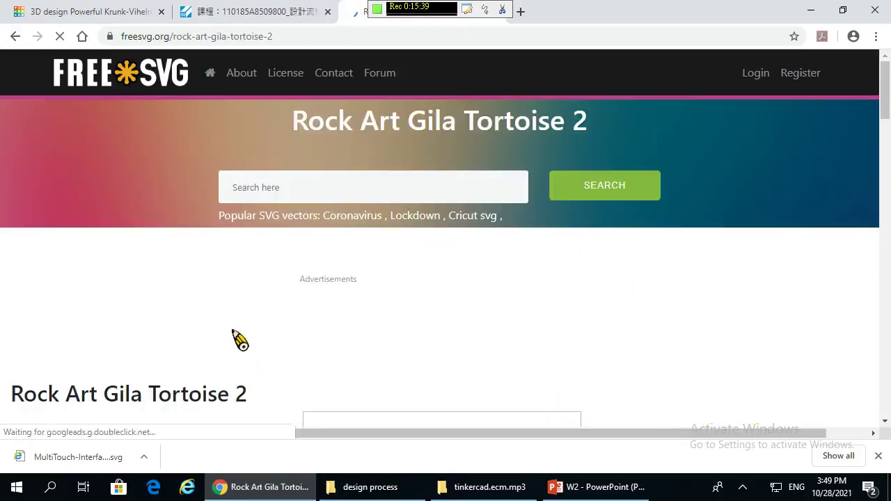
- Save the Rock Art Gila Tortoise 2 SVG to the Desktop and return to Tinkercad
{"action": "scroll", "coordinate": [240, 340], "scroll_direction": "down", "scroll_amount": 3}
{"action": "scroll", "coordinate": [226, 299], "scroll_direction": "down", "scroll_amount": 3}
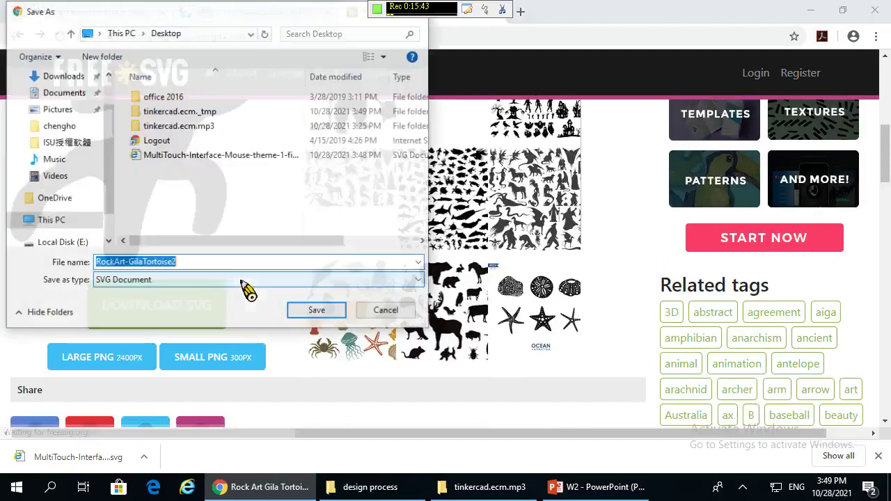
{"action": "left_click", "coordinate": [315, 311]}
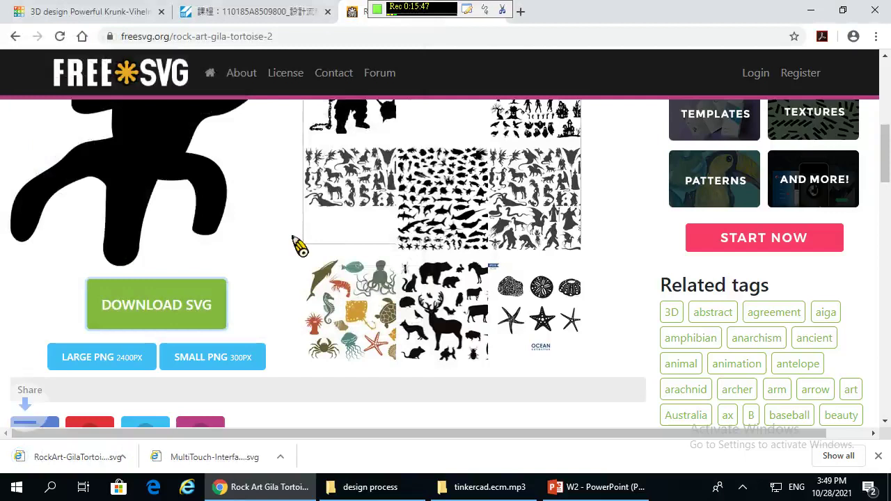
{"action": "left_click", "coordinate": [97, 10]}
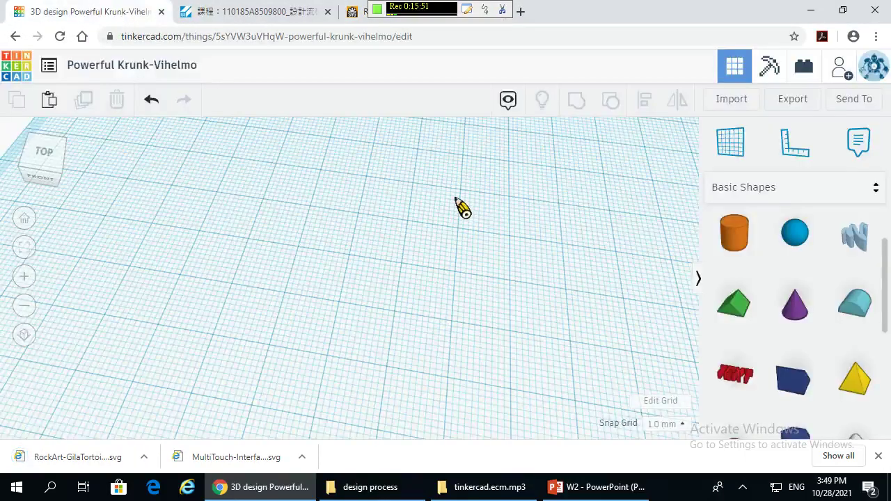
- Load MultiTouch-Interface-Mouse-theme-1-finger-Double-Tap.svg from the Desktop into the import dialog
{"action": "scroll", "coordinate": [390, 210], "scroll_direction": "down", "scroll_amount": 2}
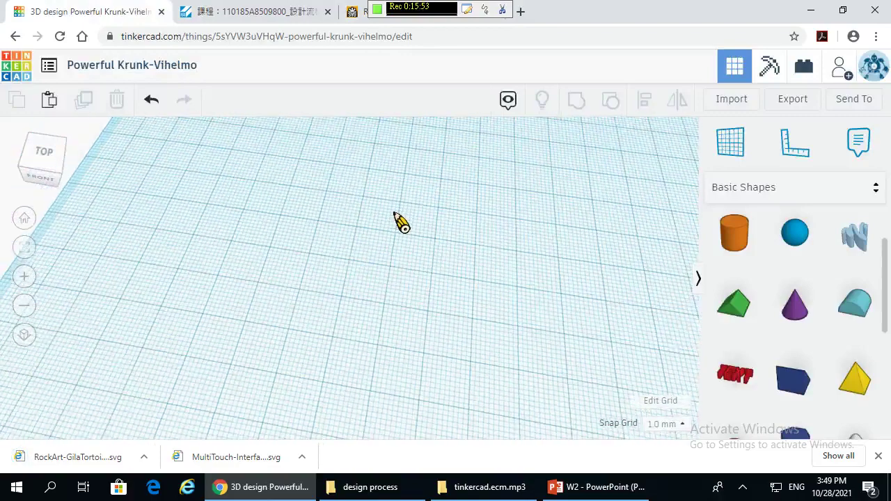
{"action": "scroll", "coordinate": [410, 219], "scroll_direction": "down", "scroll_amount": 3}
{"action": "right_click_drag", "start_coordinate": [459, 248], "coordinate": [639, 165]}
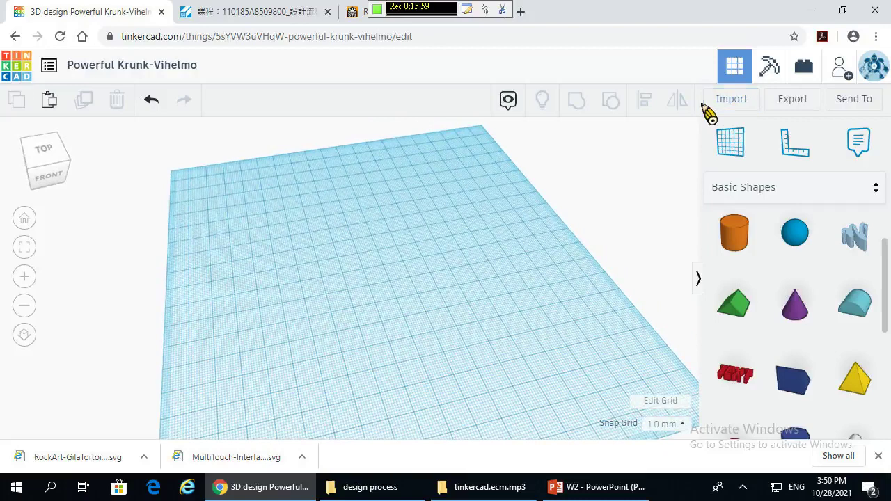
{"action": "left_click", "coordinate": [740, 100]}
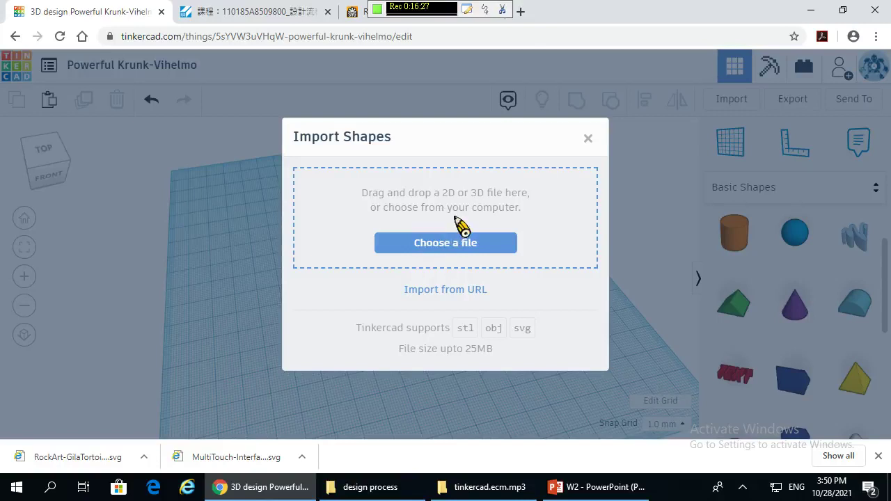
{"action": "left_click", "coordinate": [469, 248]}
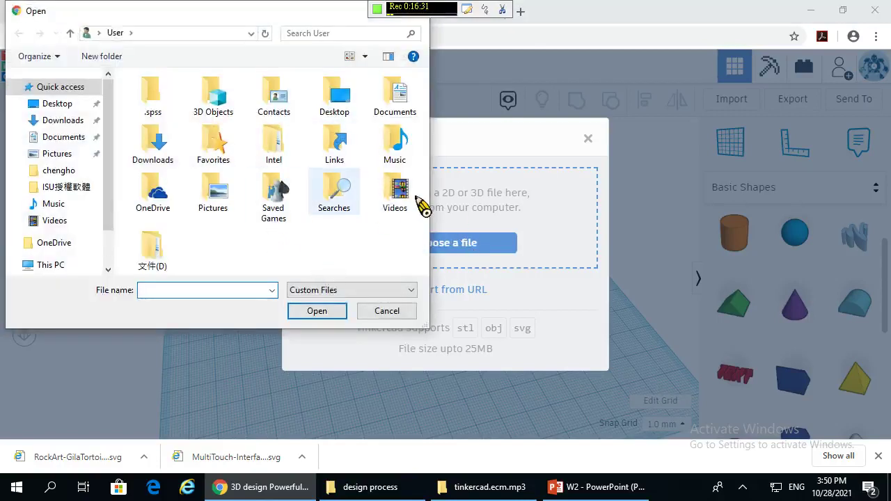
{"action": "left_click", "coordinate": [59, 108]}
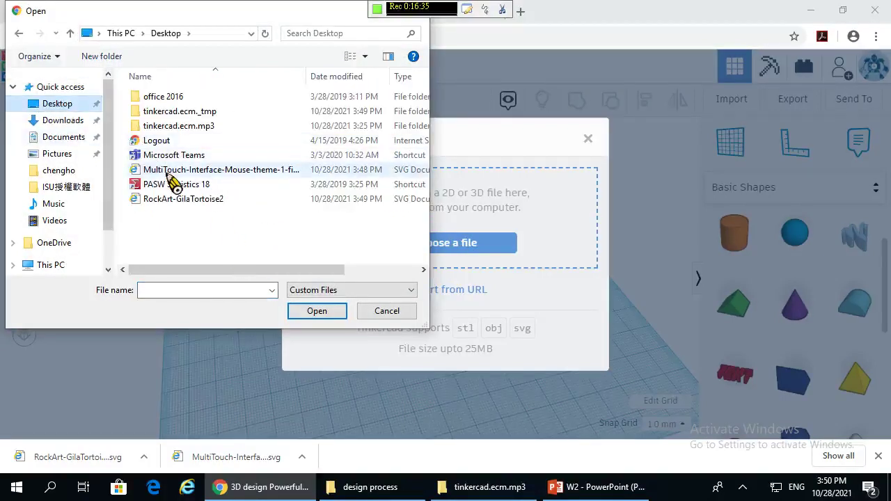
{"action": "left_click", "coordinate": [233, 170]}
{"action": "left_click", "coordinate": [317, 312]}
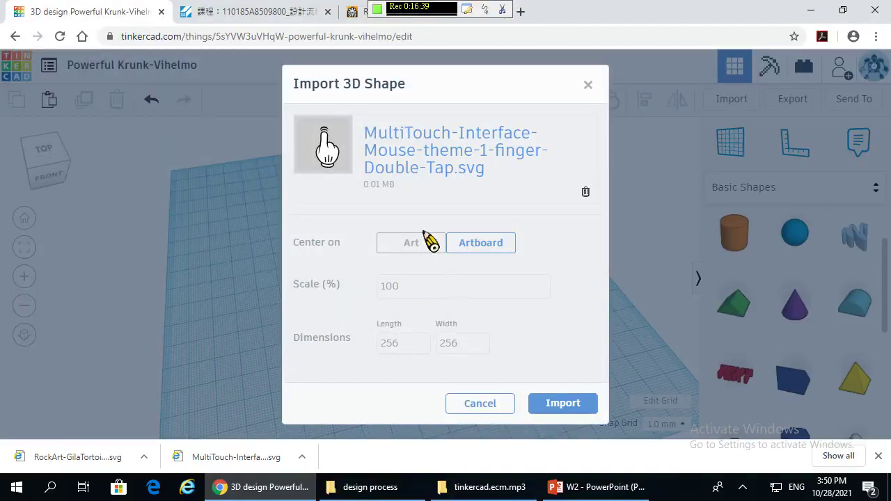
- Import the finger-cursor SVG as a plate and scale it evenly down to 56 × 56 mm
{"action": "left_click", "coordinate": [559, 409]}
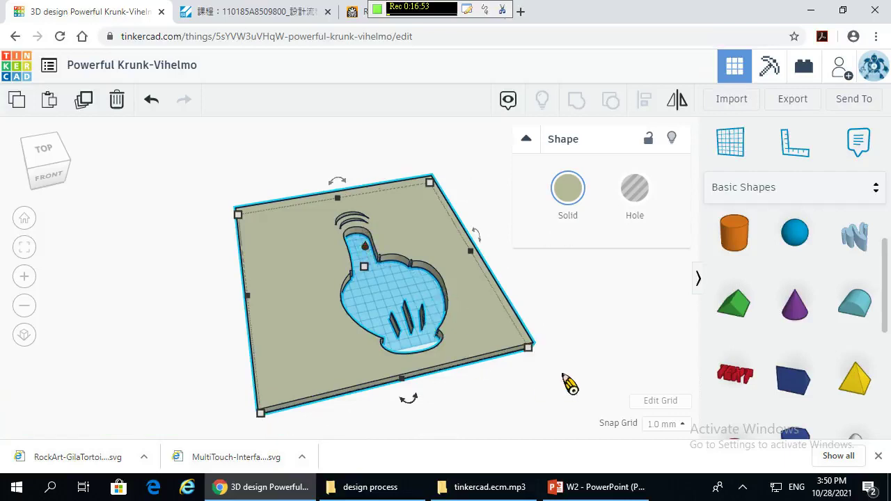
{"action": "left_click_drag", "start_coordinate": [538, 362], "coordinate": [364, 225], "text": "shift"}
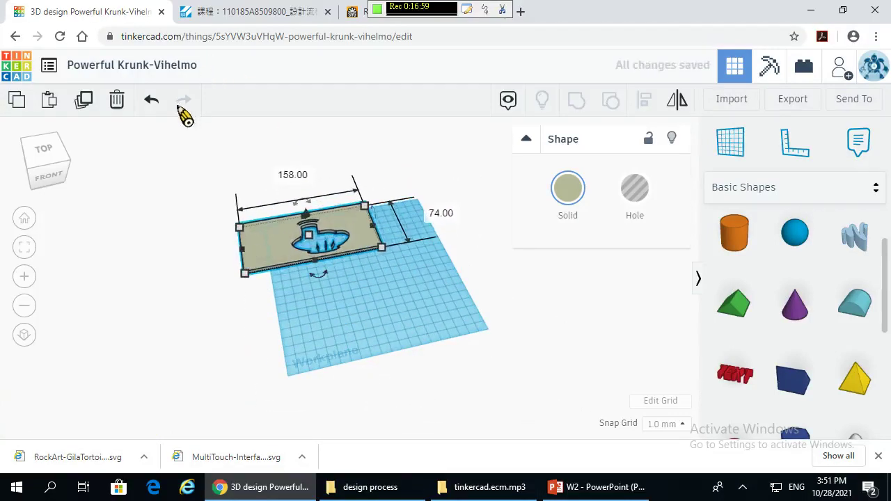
{"action": "left_click", "coordinate": [153, 100]}
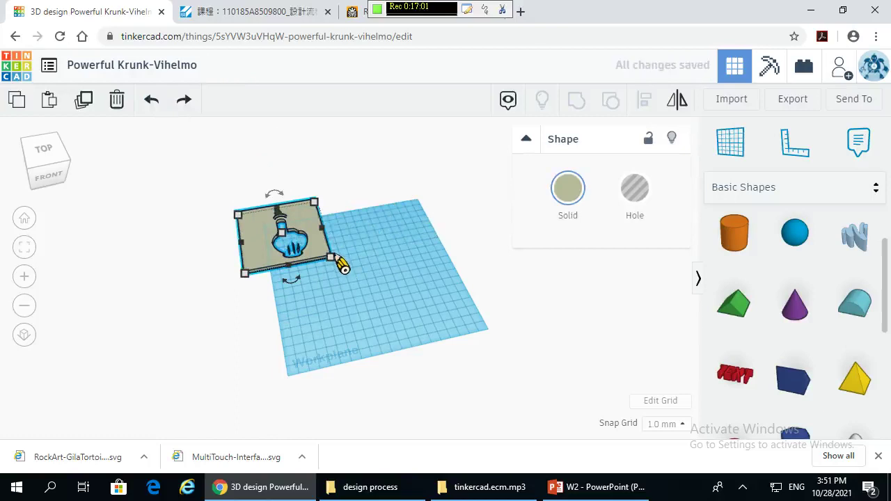
{"action": "mouse_move", "coordinate": [331, 259]}
{"action": "left_mouse_down", "text": "shift"}
{"action": "mouse_move", "coordinate": [287, 226]}
{"action": "mouse_move", "coordinate": [354, 255]}
{"action": "mouse_move", "coordinate": [344, 248]}
{"action": "left_mouse_up", "text": "shift"}
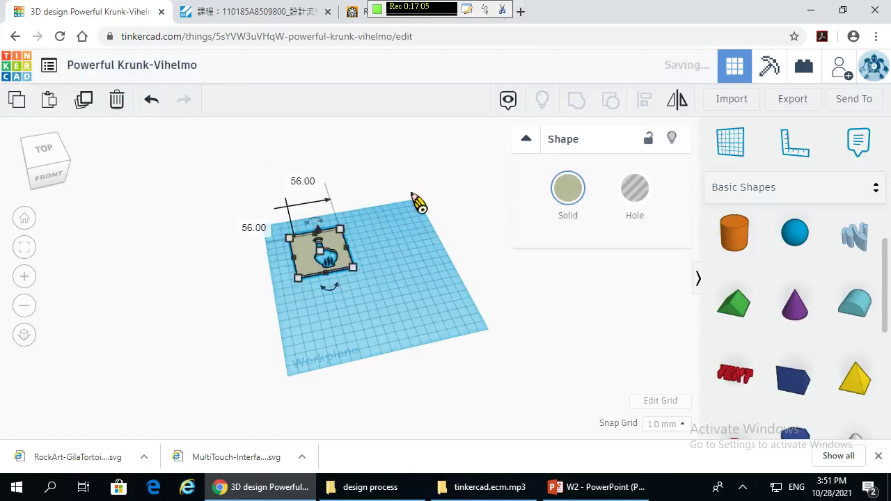
- Import RockArt-GilaTortoise2.svg and place the pink figure to the right of the plate
{"action": "left_click", "coordinate": [744, 101]}
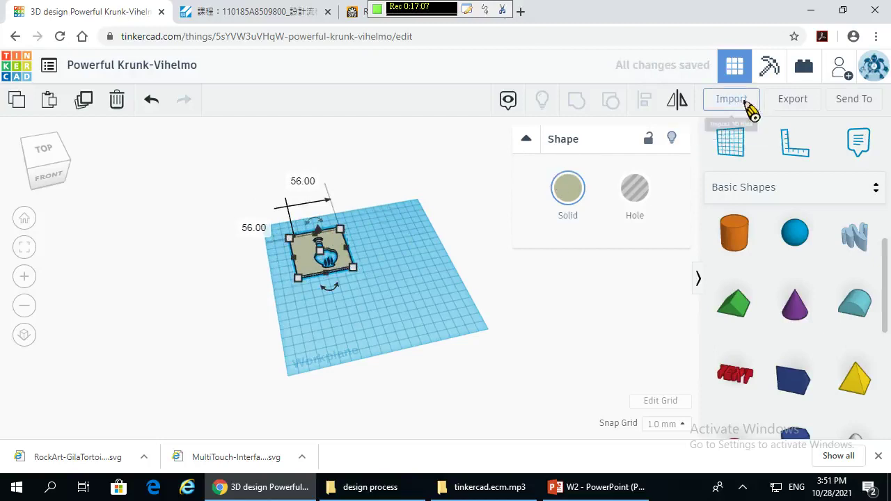
{"action": "left_click", "coordinate": [446, 243]}
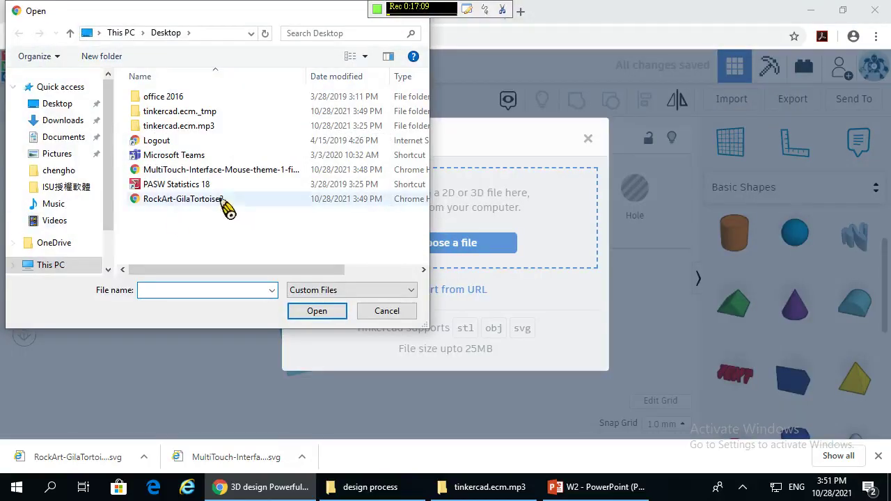
{"action": "left_click", "coordinate": [209, 200]}
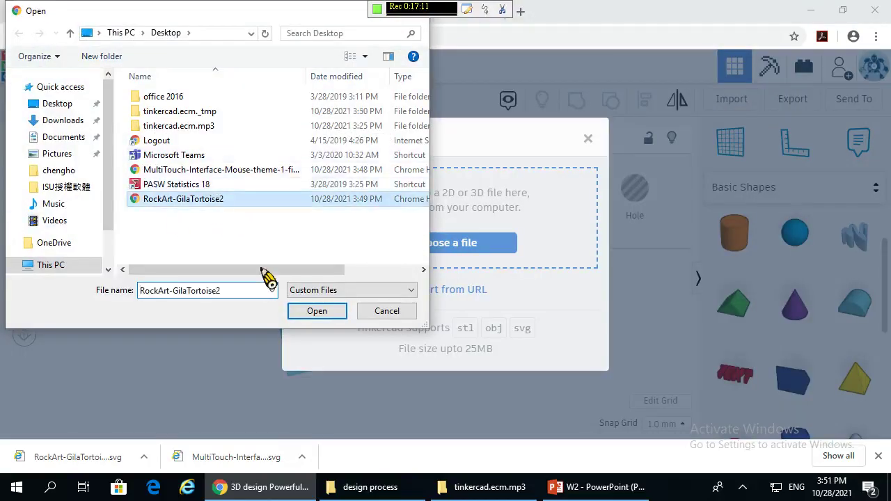
{"action": "left_click", "coordinate": [314, 311]}
{"action": "left_click", "coordinate": [564, 392]}
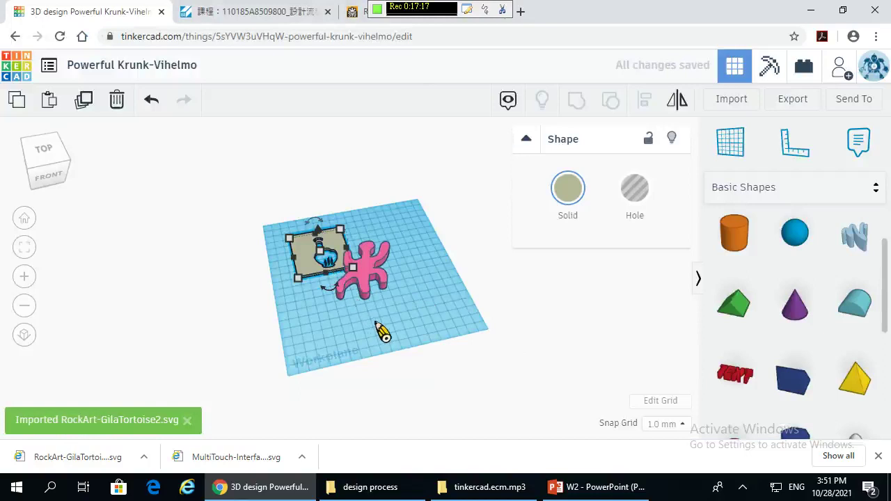
{"action": "scroll", "coordinate": [383, 326], "scroll_direction": "up", "scroll_amount": 2}
{"action": "left_click_drag", "start_coordinate": [380, 268], "coordinate": [486, 303]}
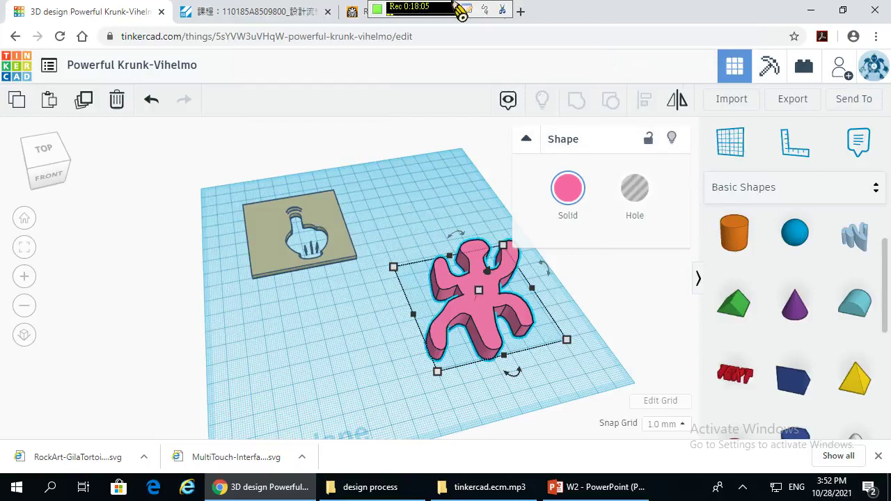
{"action": "left_click", "coordinate": [359, 8]}
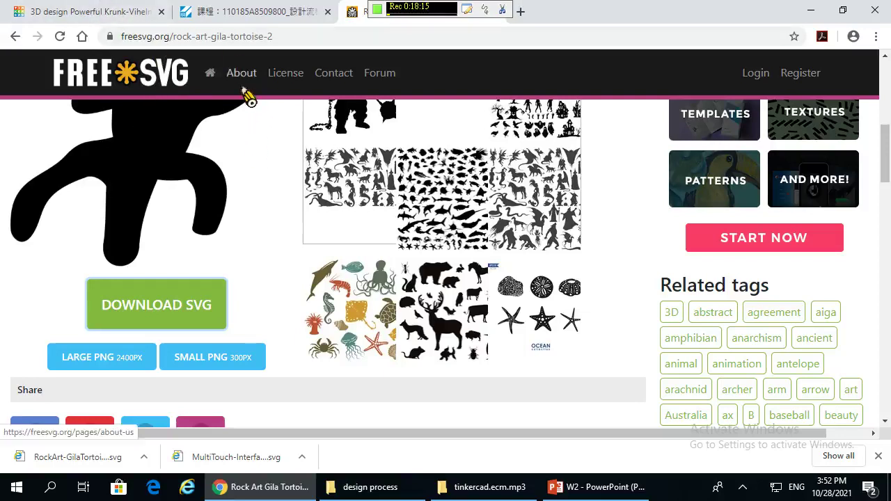
- Switch from the freesvg tortoise page back to the Tinkercad design
{"action": "left_click", "coordinate": [104, 11]}
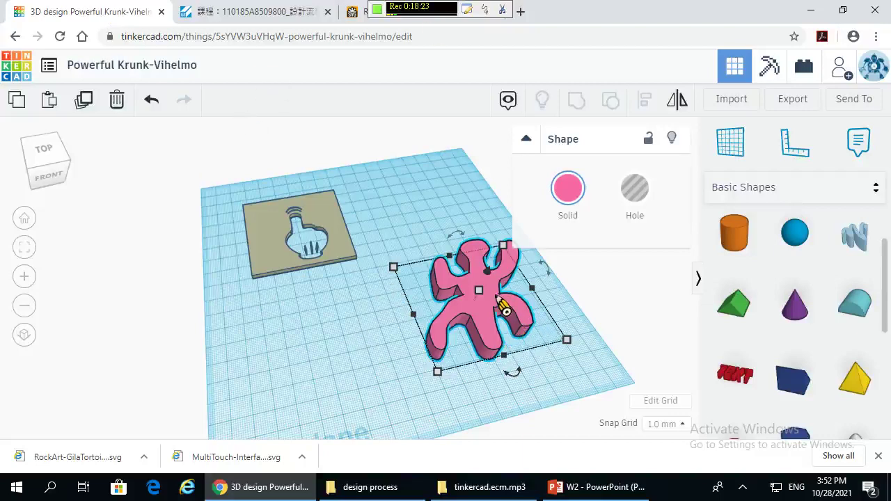
- Change the pink tortoise figure's height from 10 to 15 mm
{"action": "mouse_move", "coordinate": [479, 292]}
{"action": "left_click", "coordinate": [545, 296]}
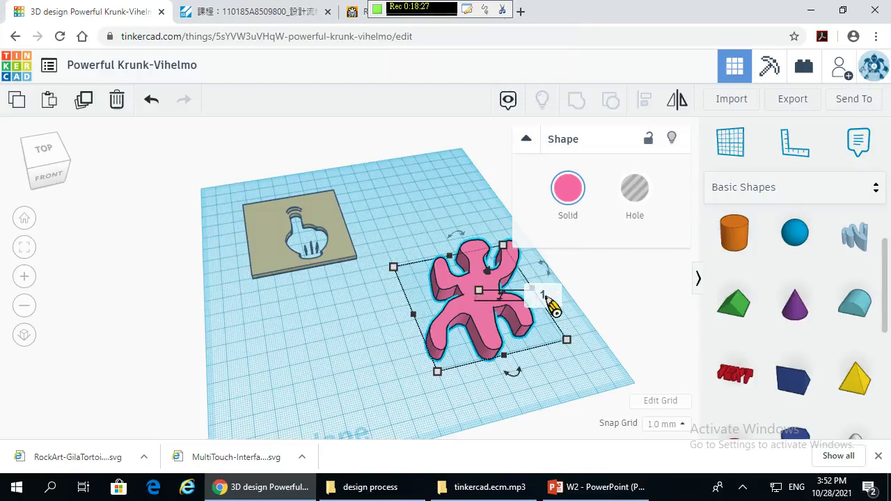
{"action": "type", "text": "15"}
{"action": "key", "text": "Return"}
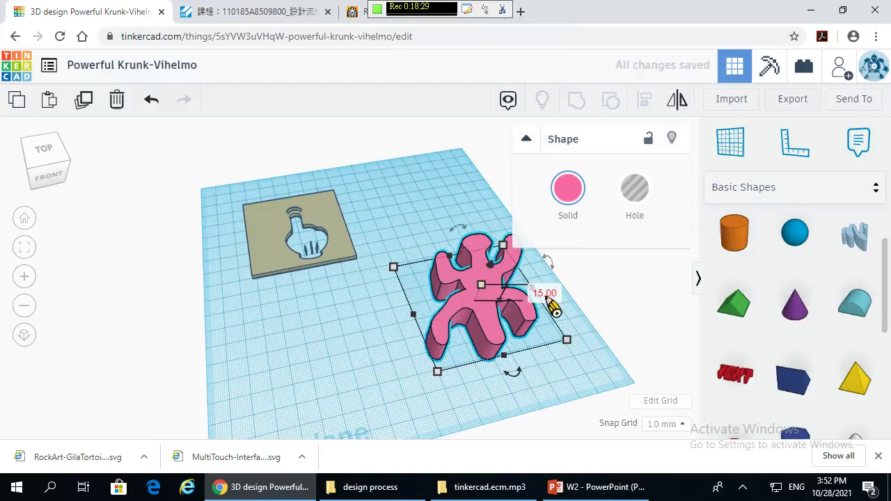
{"action": "left_click", "coordinate": [339, 243]}
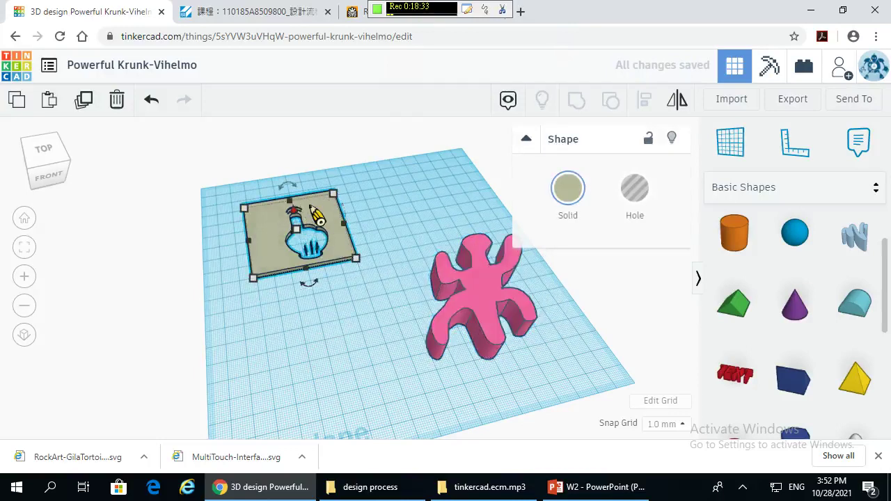
{"action": "scroll", "coordinate": [329, 236], "scroll_direction": "up", "scroll_amount": 1}
{"action": "scroll", "coordinate": [348, 250], "scroll_direction": "up", "scroll_amount": 2}
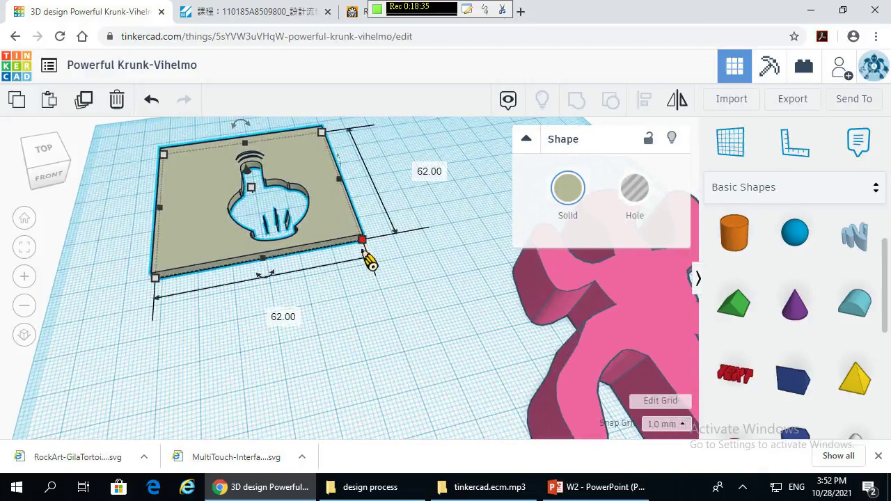
- Set the finger plate's height to 3 mm, then to 5 mm
{"action": "left_click", "coordinate": [255, 188]}
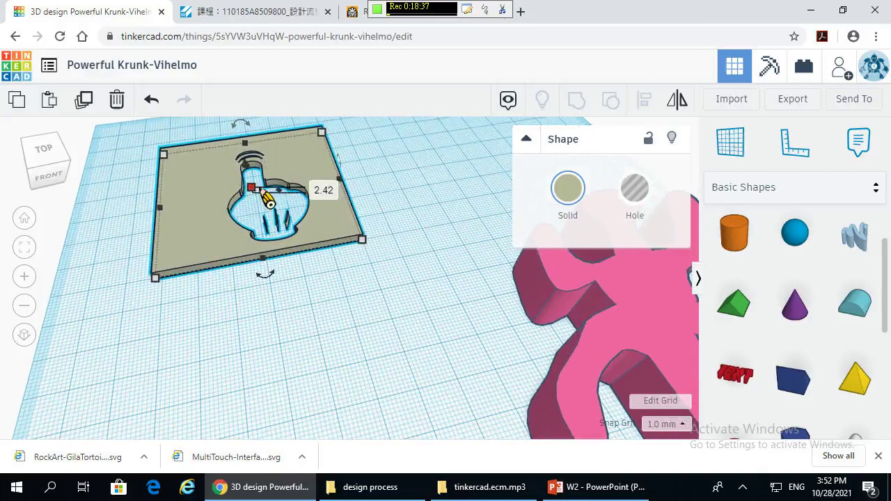
{"action": "left_click", "coordinate": [320, 195]}
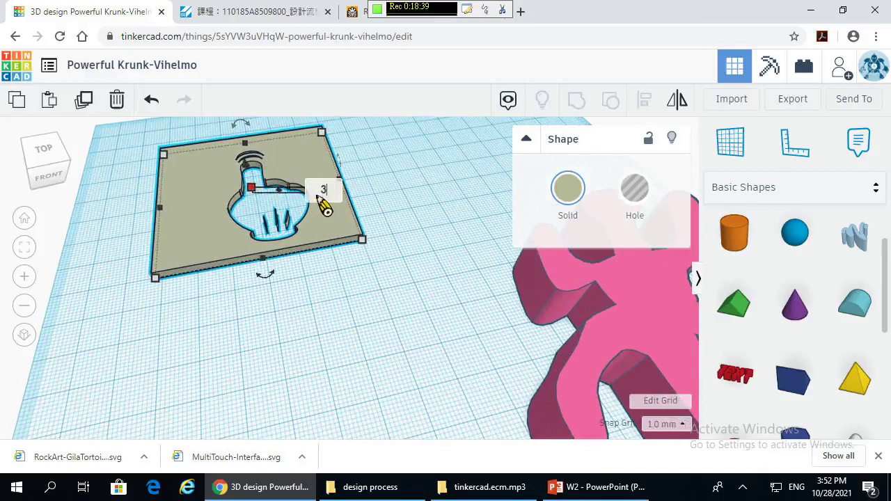
{"action": "key", "text": "Return"}
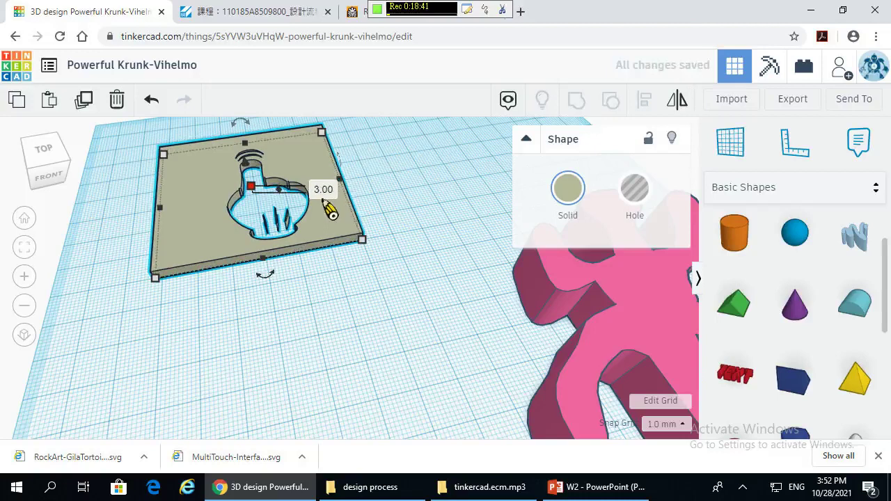
{"action": "left_click", "coordinate": [319, 195]}
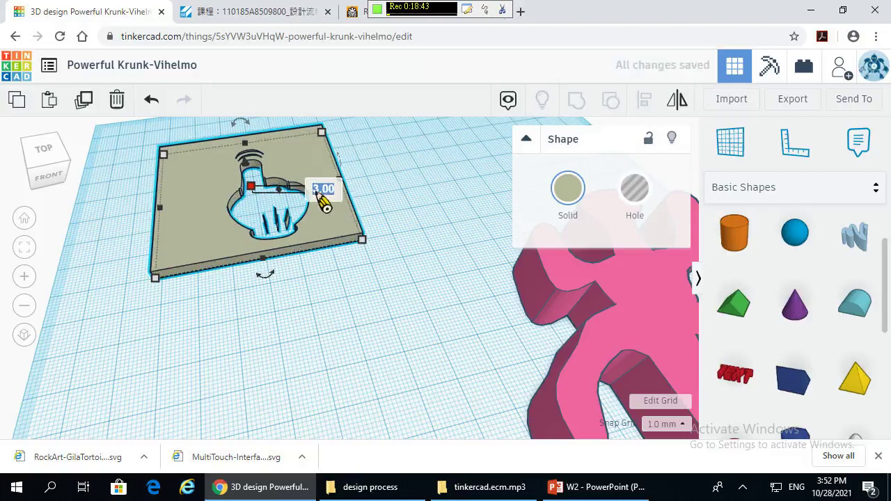
{"action": "type", "text": "5"}
{"action": "key", "text": "Return"}
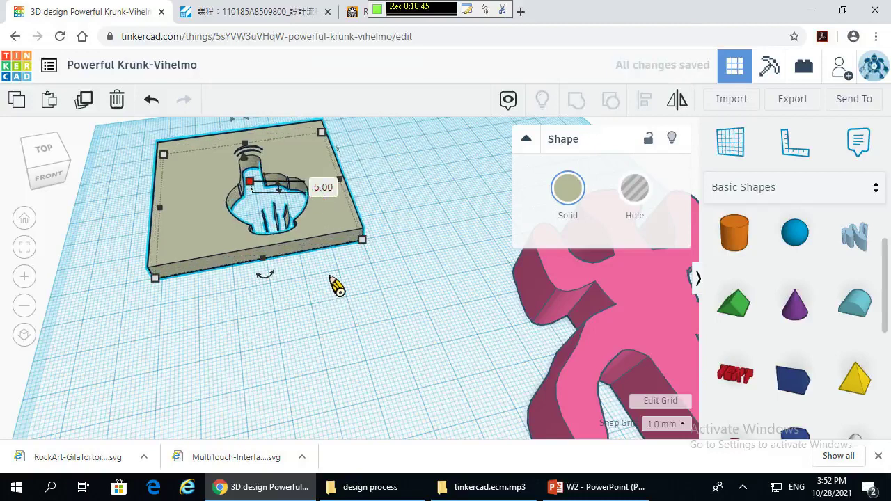
- Orbit around the 5 mm plate and check its size from above
{"action": "left_click", "coordinate": [334, 285]}
{"action": "right_click_drag", "start_coordinate": [263, 324], "coordinate": [245, 223]}
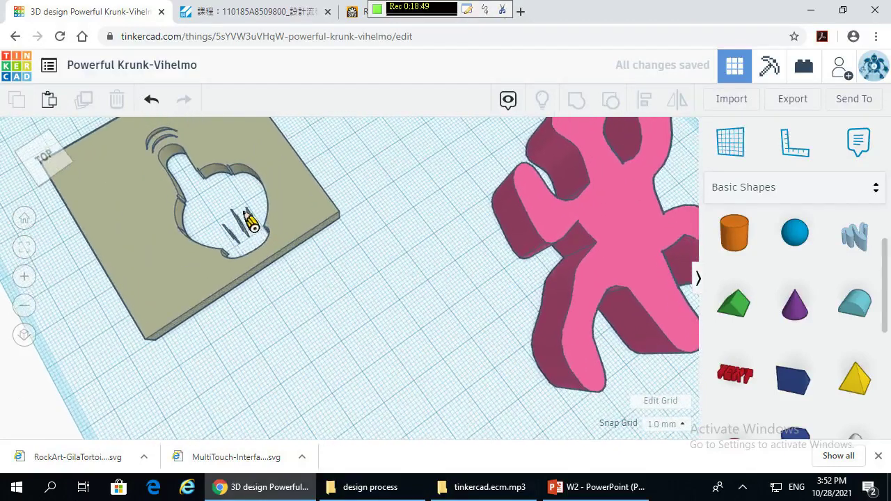
{"action": "scroll", "coordinate": [188, 229], "scroll_direction": "up", "scroll_amount": 5}
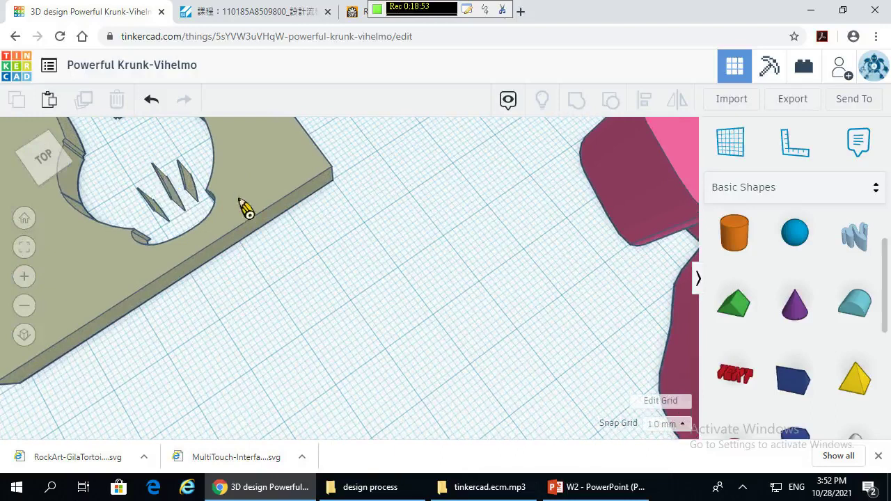
{"action": "mouse_move", "coordinate": [245, 205]}
{"action": "right_mouse_down"}
{"action": "mouse_move", "coordinate": [265, 202]}
{"action": "mouse_move", "coordinate": [257, 210]}
{"action": "right_mouse_up"}
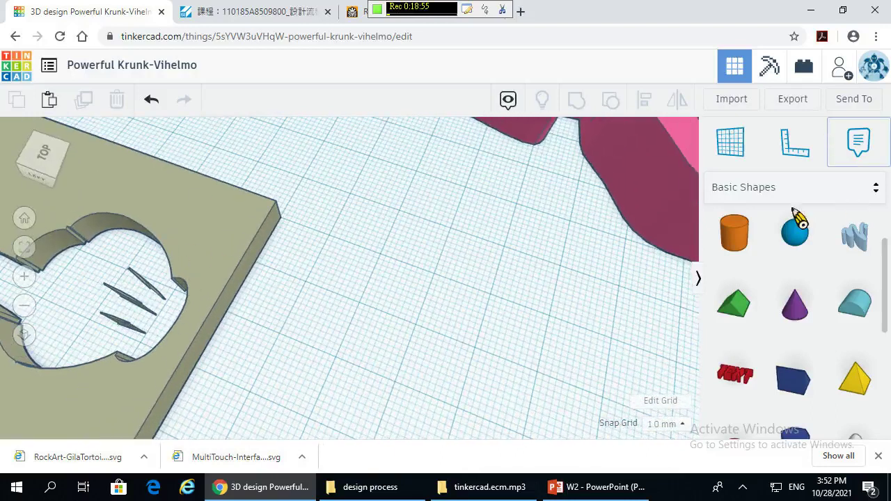
{"action": "scroll", "coordinate": [296, 327], "scroll_direction": "down", "scroll_amount": 5}
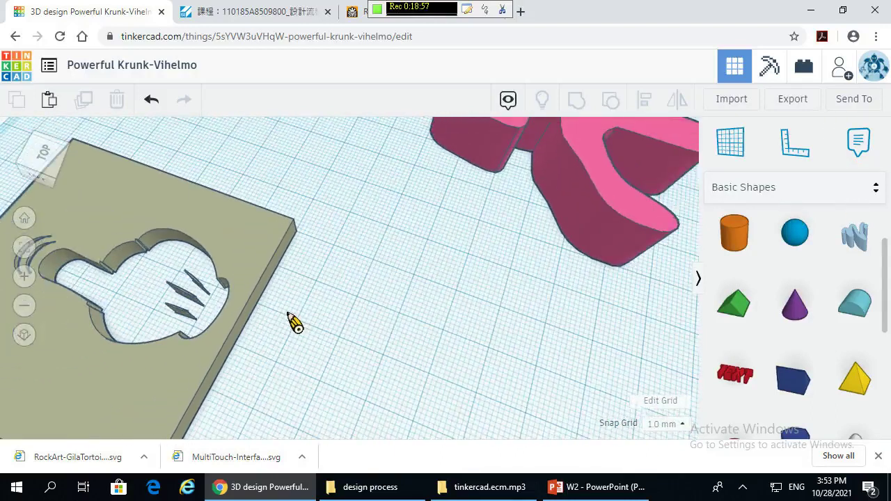
{"action": "mouse_move", "coordinate": [292, 311]}
{"action": "right_mouse_down"}
{"action": "mouse_move", "coordinate": [364, 309]}
{"action": "mouse_move", "coordinate": [283, 301]}
{"action": "right_mouse_up"}
{"action": "left_click", "coordinate": [328, 285]}
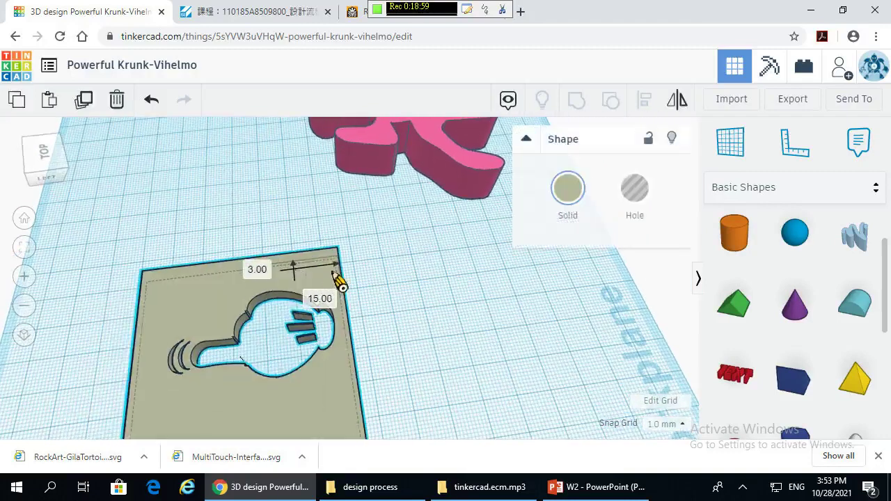
{"action": "left_click", "coordinate": [534, 291]}
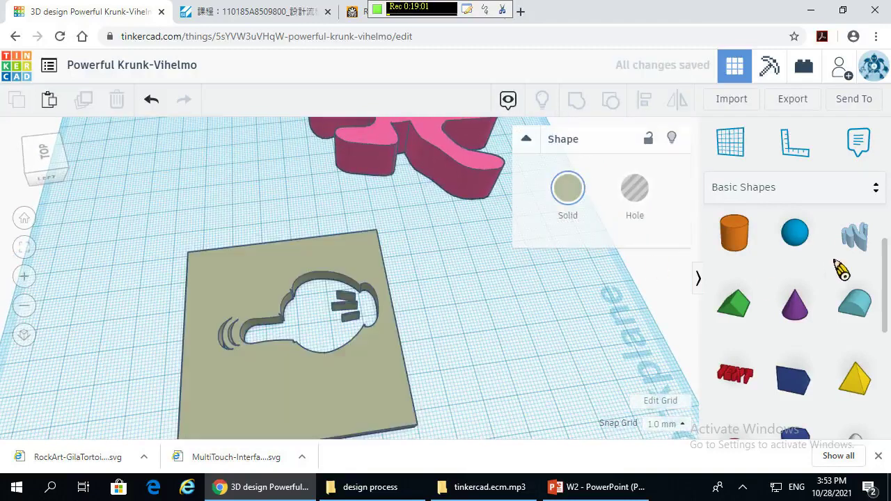
- Add a cylinder onto the plate's cutout and turn it into a hole
{"action": "left_click_drag", "start_coordinate": [737, 240], "coordinate": [337, 312]}
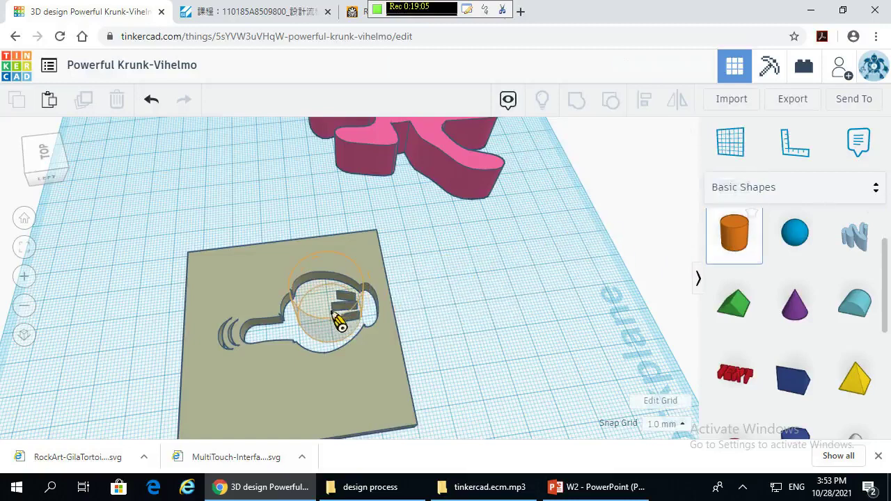
{"action": "scroll", "coordinate": [425, 313], "scroll_direction": "up", "scroll_amount": 4}
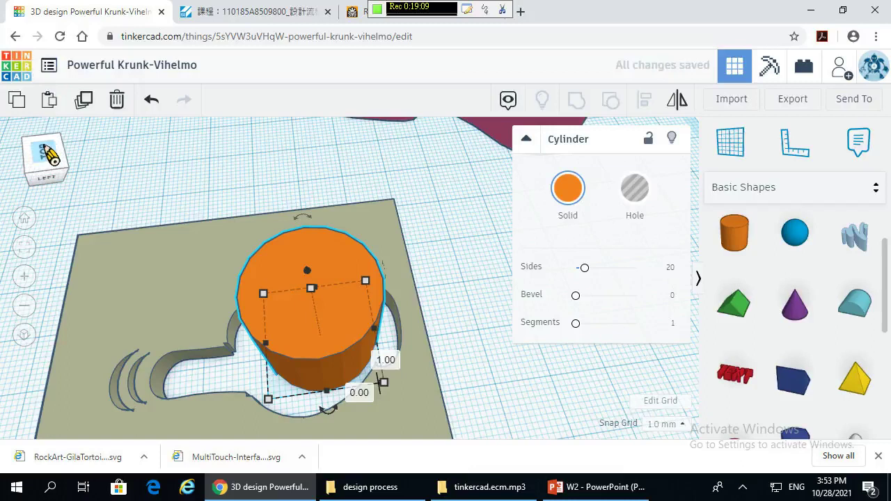
{"action": "left_click", "coordinate": [47, 155]}
{"action": "right_click_drag", "start_coordinate": [435, 370], "coordinate": [384, 299]}
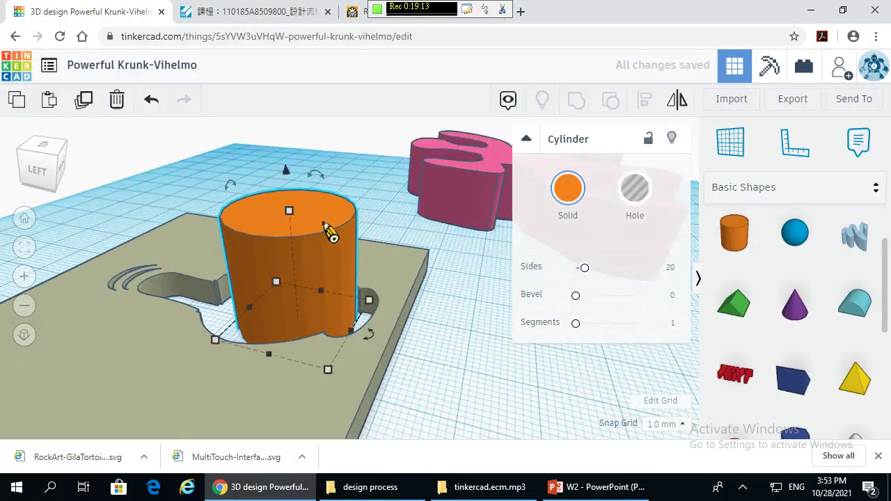
{"action": "left_click", "coordinate": [635, 189]}
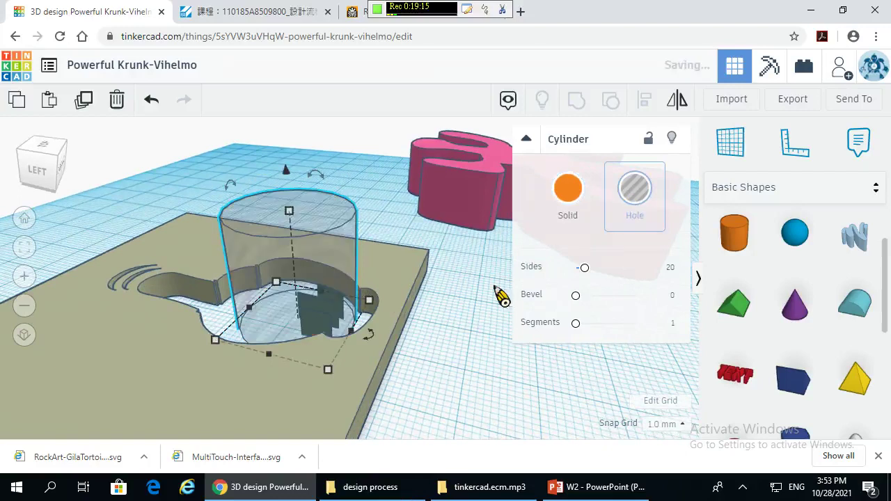
{"action": "left_click", "coordinate": [470, 324]}
- Group the cylinder hole with the finger plate
{"action": "right_click_drag", "start_coordinate": [430, 397], "coordinate": [311, 408]}
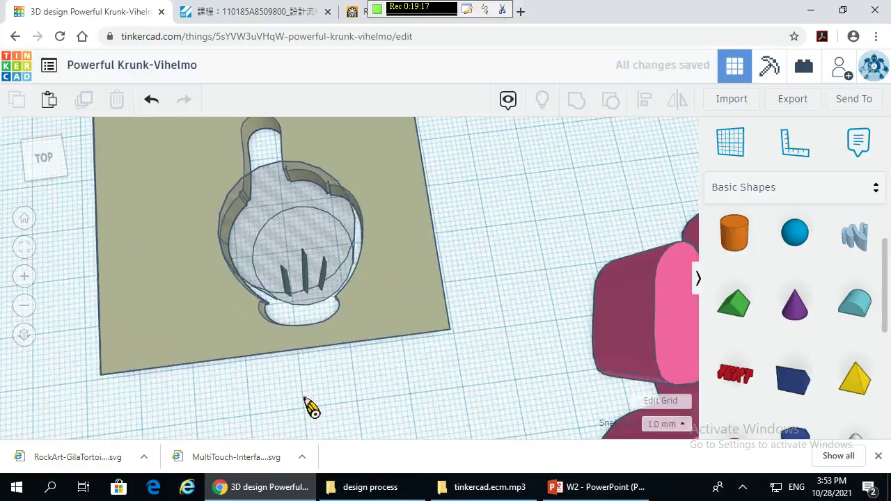
{"action": "scroll", "coordinate": [395, 360], "scroll_direction": "down", "scroll_amount": 5}
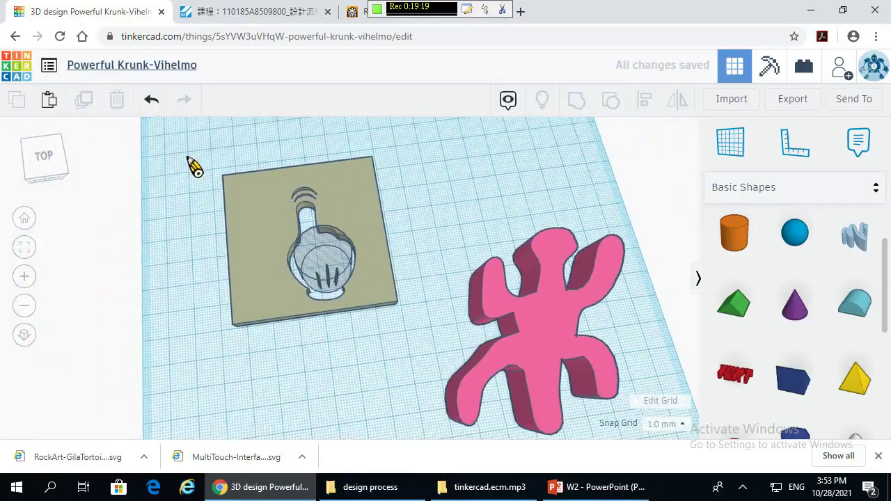
{"action": "left_click_drag", "start_coordinate": [211, 184], "coordinate": [415, 360]}
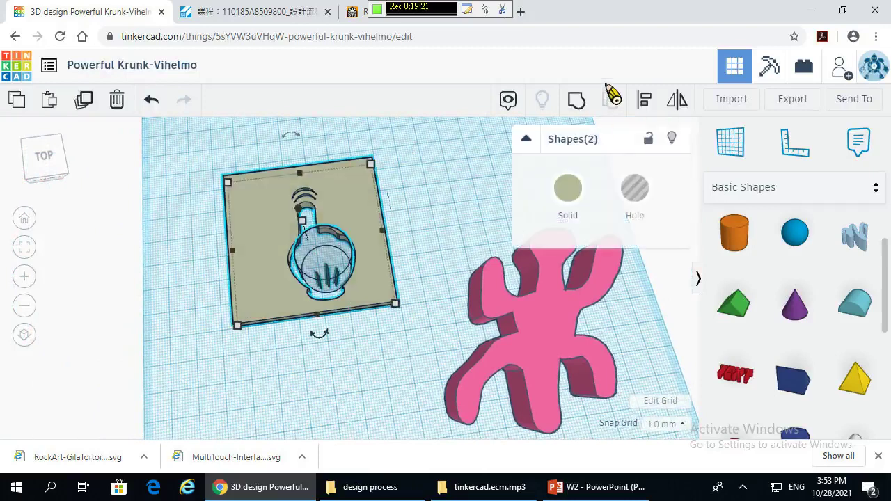
{"action": "left_click", "coordinate": [584, 105]}
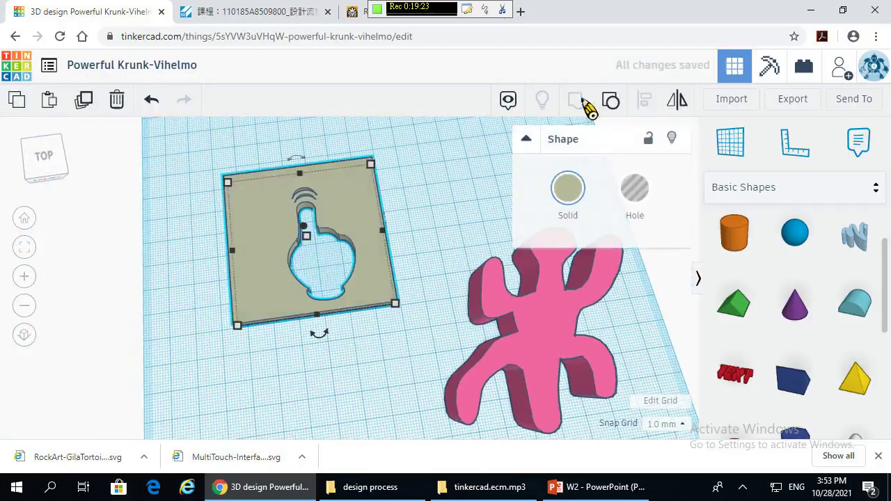
{"action": "left_click", "coordinate": [506, 171]}
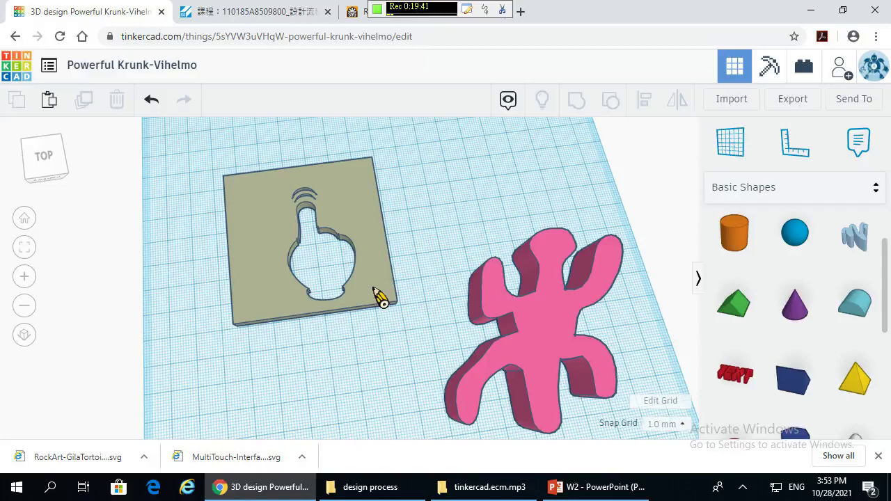
{"action": "scroll", "coordinate": [603, 259], "scroll_direction": "down", "scroll_amount": 3}
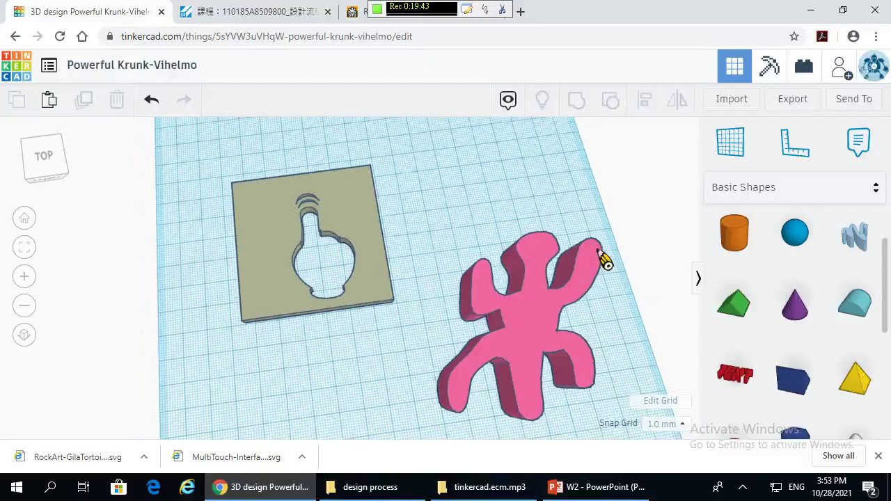
{"action": "scroll", "coordinate": [835, 307], "scroll_direction": "down", "scroll_amount": 5}
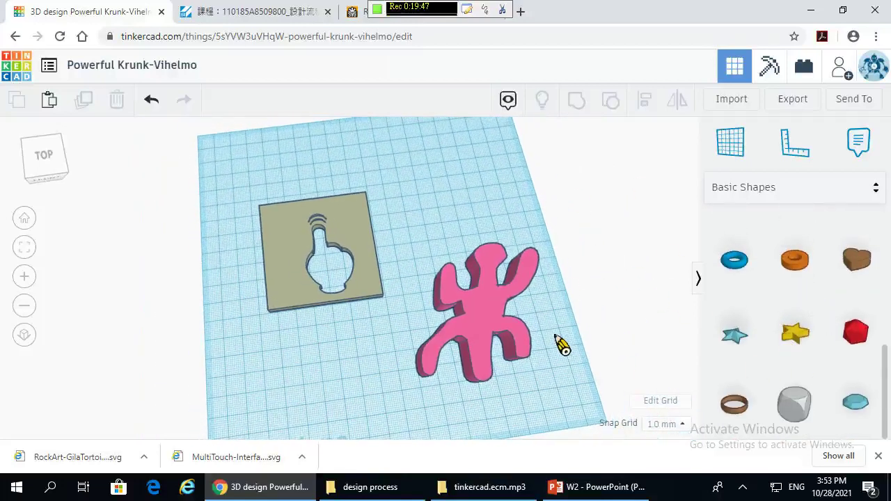
{"action": "right_click_drag", "start_coordinate": [564, 348], "coordinate": [305, 372]}
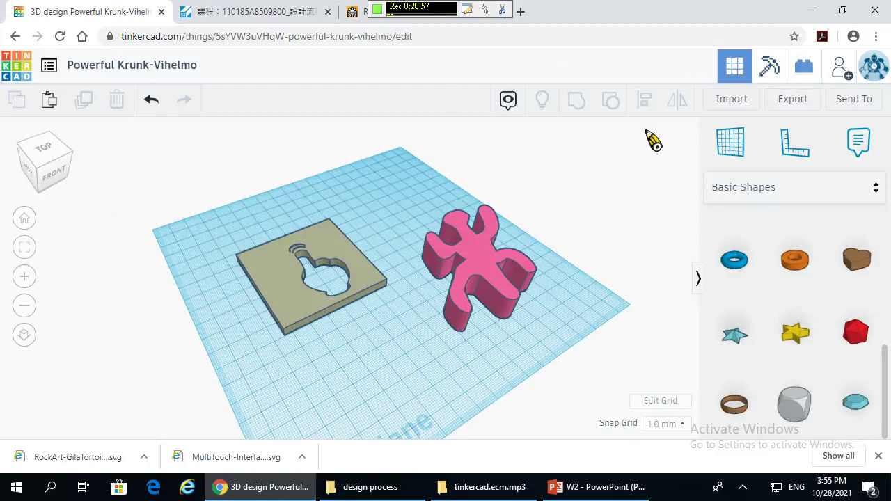
- Thicken the cut-out plate to 13.00 mm and preview the design as blocks
{"action": "left_click", "coordinate": [308, 301]}
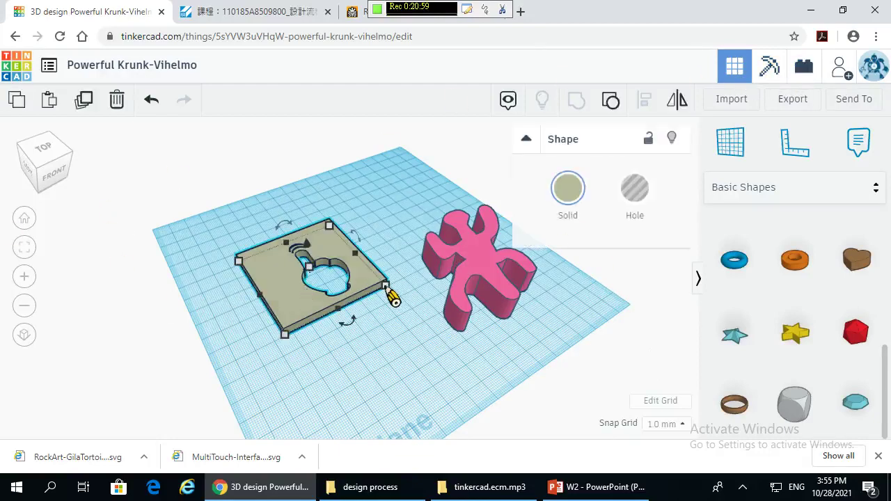
{"action": "scroll", "coordinate": [313, 269], "scroll_direction": "up", "scroll_amount": 1}
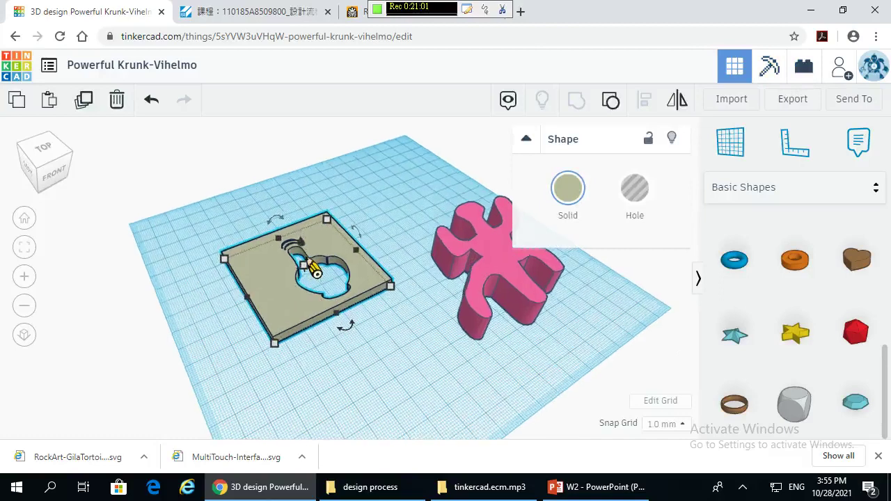
{"action": "scroll", "coordinate": [313, 270], "scroll_direction": "up", "scroll_amount": 2}
{"action": "left_click_drag", "start_coordinate": [292, 262], "coordinate": [296, 254]}
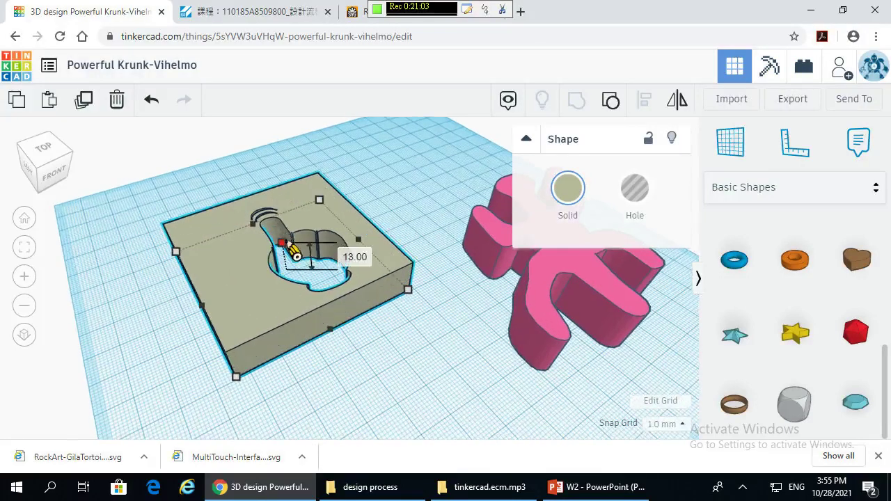
{"action": "left_click", "coordinate": [434, 342]}
{"action": "scroll", "coordinate": [411, 369], "scroll_direction": "down", "scroll_amount": 1}
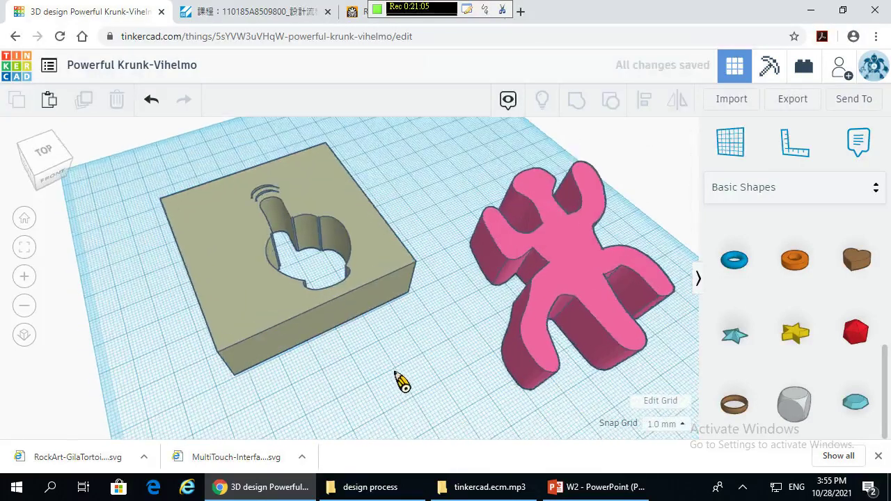
{"action": "right_click_drag", "start_coordinate": [400, 380], "coordinate": [400, 346]}
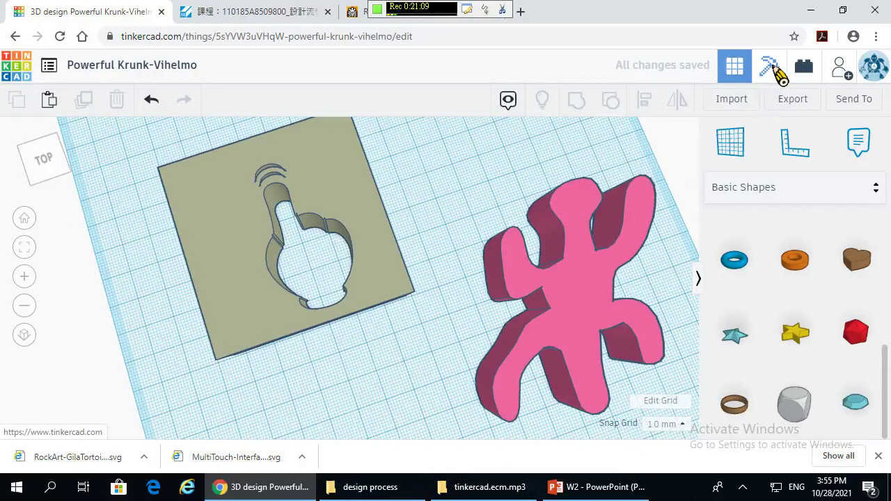
{"action": "left_click", "coordinate": [770, 67]}
- Compare the blocks preview at 2x and 3x design size, settling back on 2x
{"action": "right_click_drag", "start_coordinate": [601, 299], "coordinate": [597, 402]}
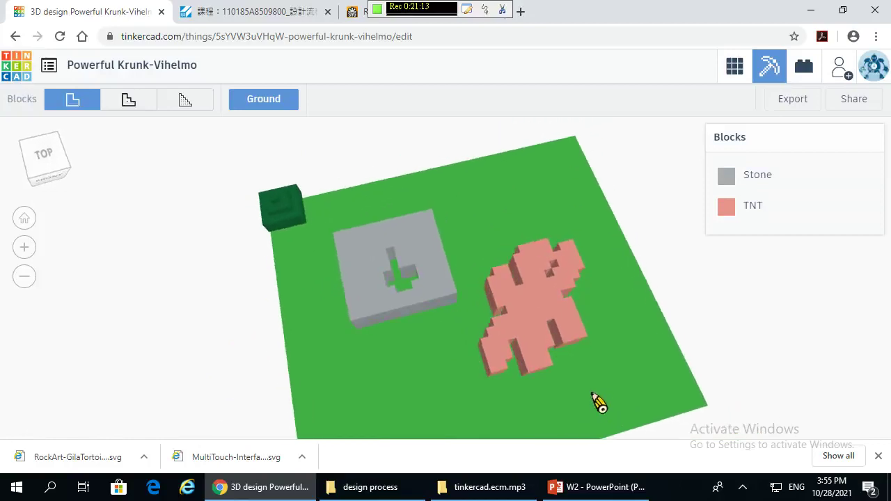
{"action": "left_click", "coordinate": [132, 106]}
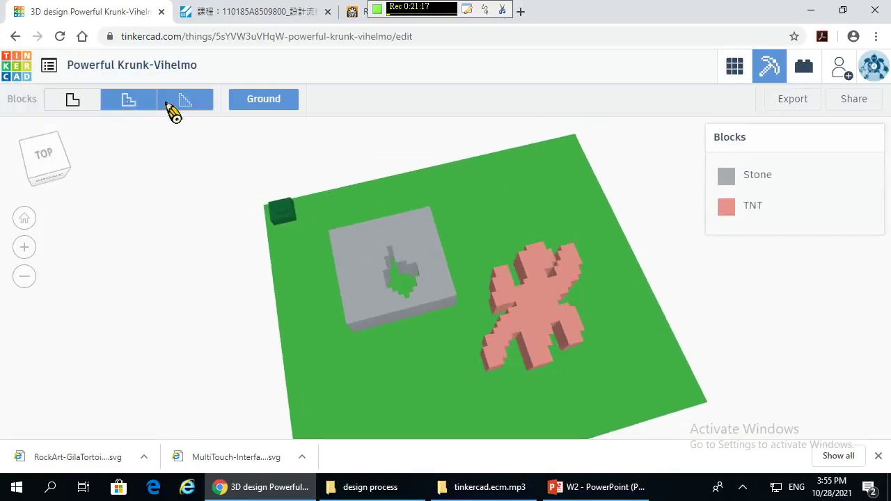
{"action": "left_click", "coordinate": [172, 111]}
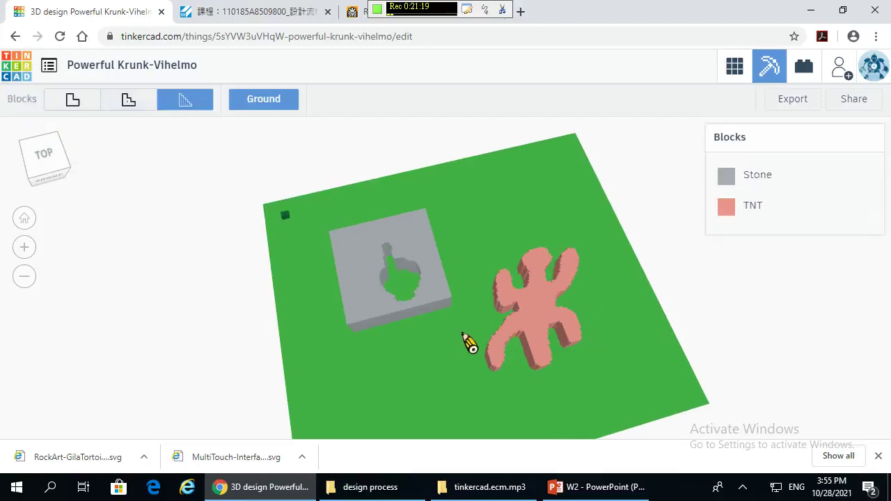
{"action": "right_click_drag", "start_coordinate": [471, 344], "coordinate": [449, 344]}
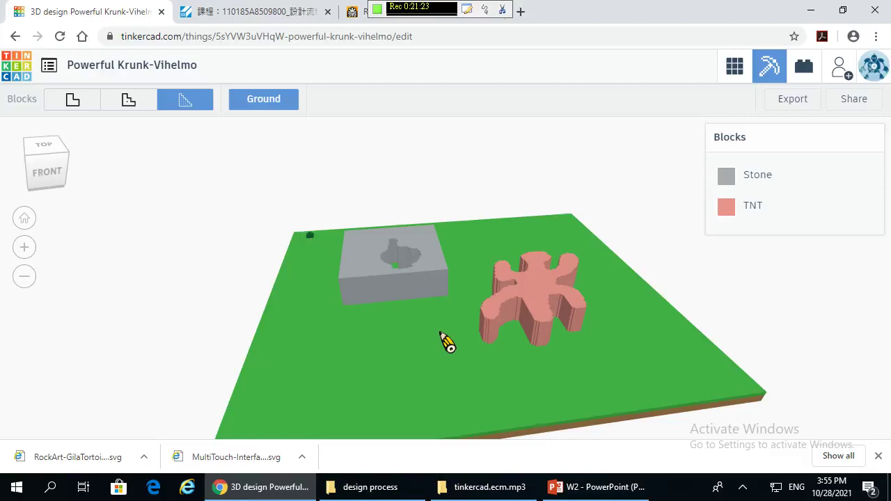
{"action": "left_click", "coordinate": [145, 109]}
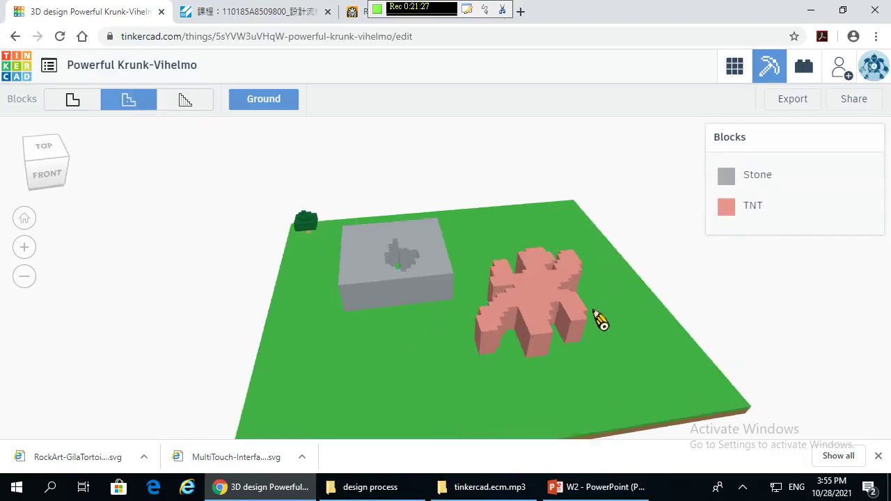
- Orbit the 2x blocks preview to a top view and then an angled view of the stone plate and TNT figure
{"action": "right_click_drag", "start_coordinate": [600, 320], "coordinate": [726, 201]}
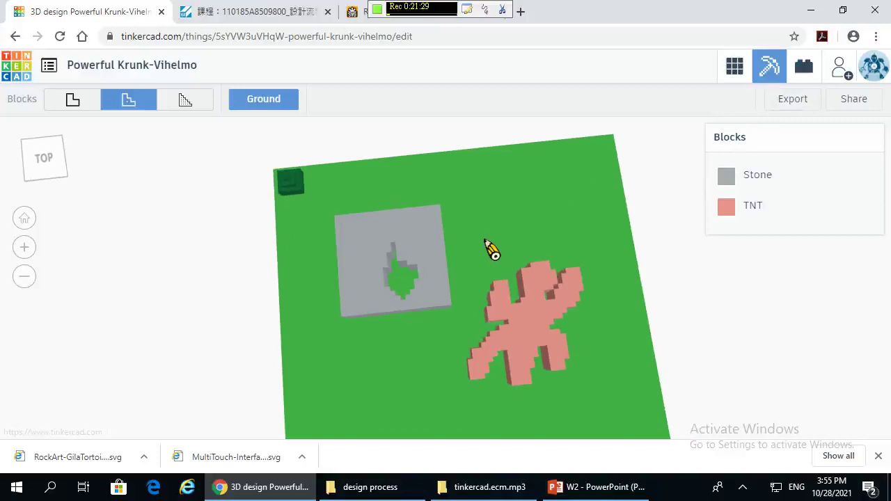
{"action": "right_click_drag", "start_coordinate": [490, 249], "coordinate": [478, 209]}
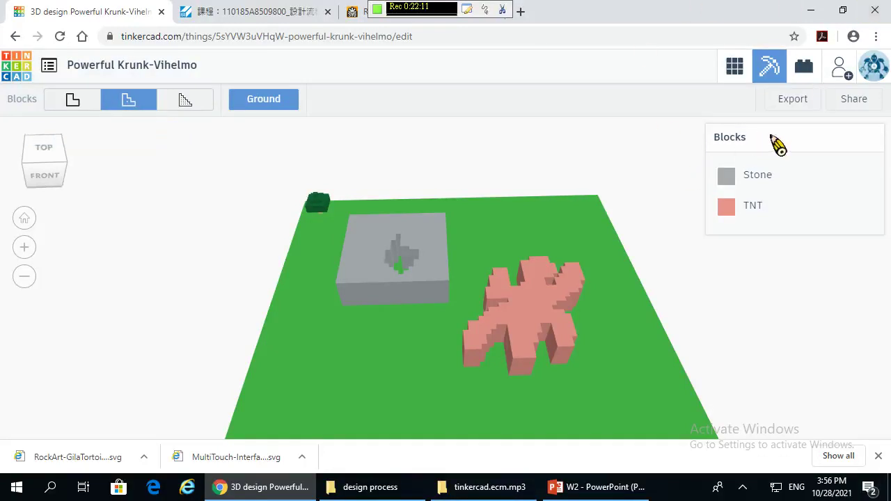
{"action": "left_click_drag", "start_coordinate": [490, 324], "coordinate": [522, 333]}
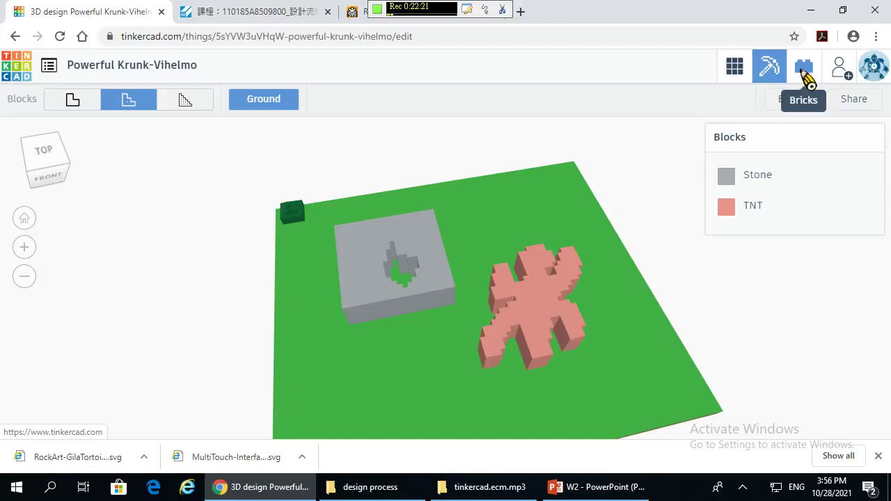
- Preview the design as bricks, return to the 3D design editor, and bring up the Send To sharing dialog
{"action": "left_click", "coordinate": [804, 74]}
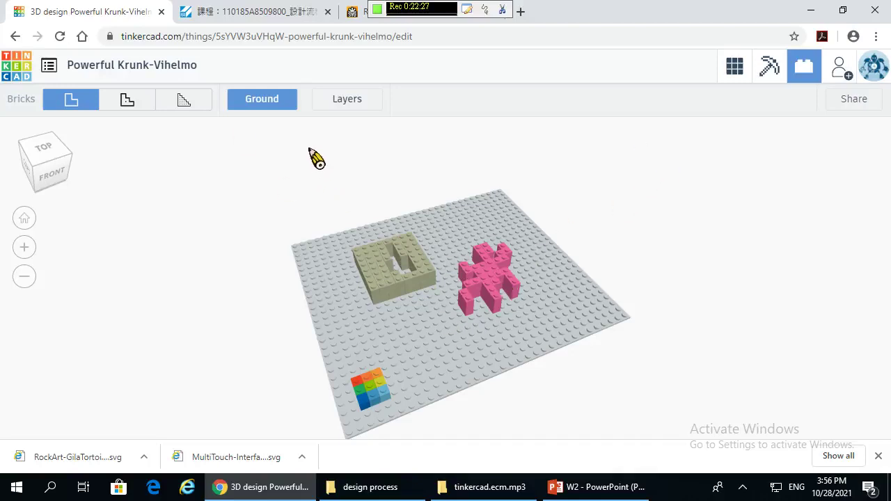
{"action": "left_click", "coordinate": [734, 69]}
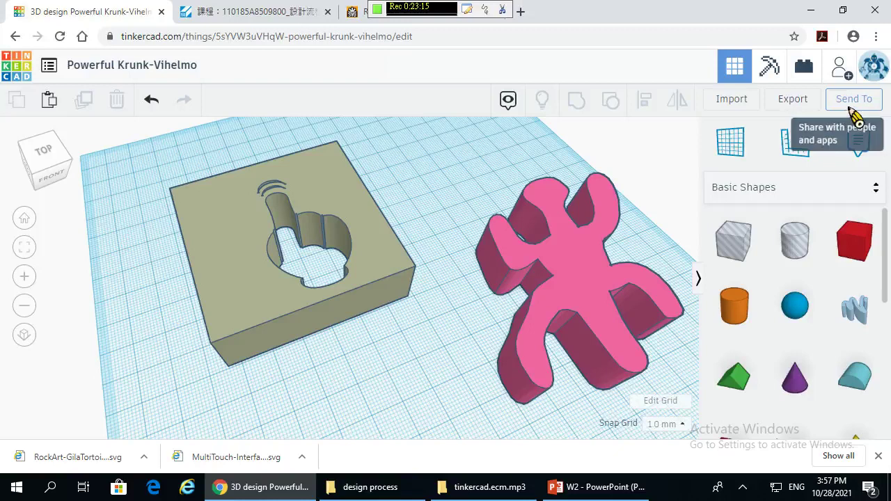
{"action": "left_click", "coordinate": [851, 107]}
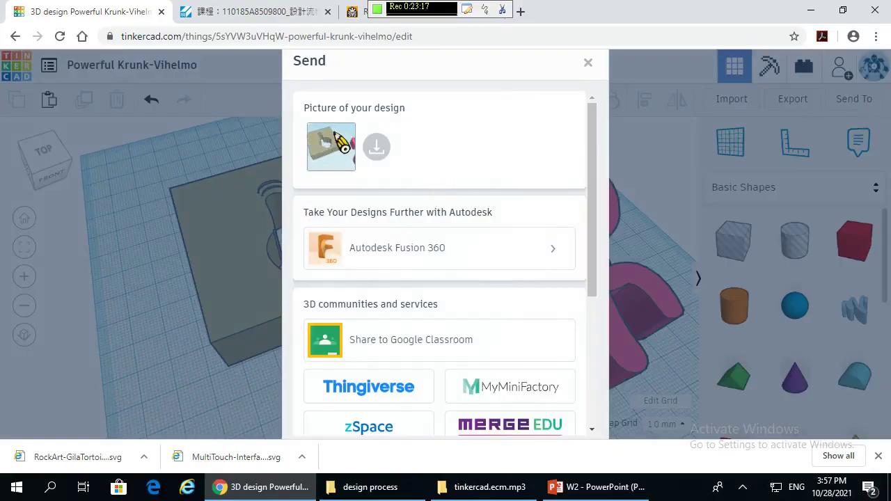
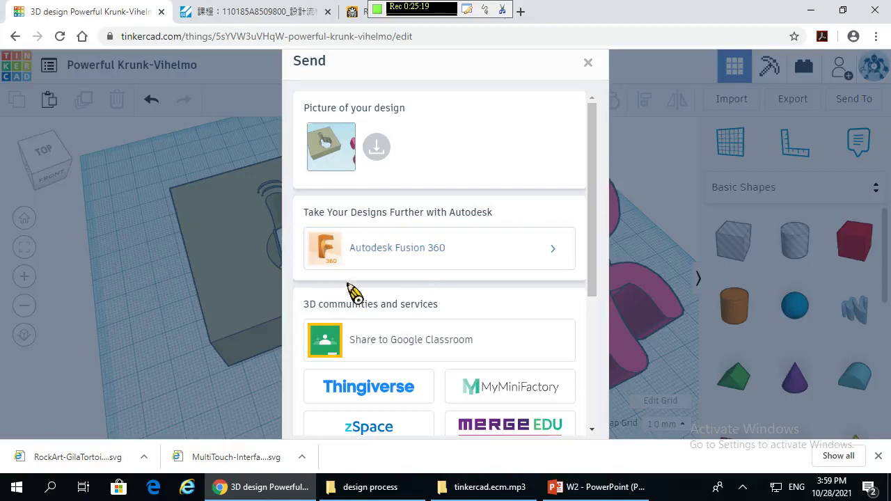
- Dismiss the browser context menu and close the Send To sharing dialog
{"action": "scroll", "coordinate": [349, 289], "scroll_direction": "down", "scroll_amount": 2}
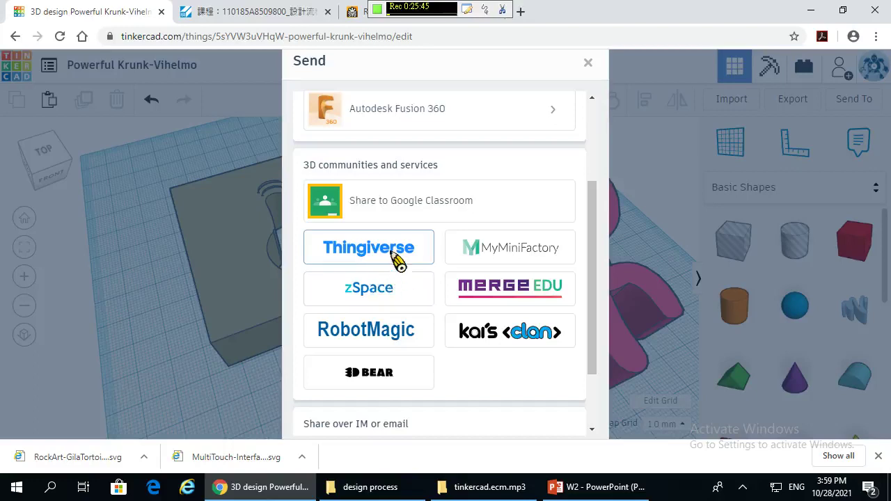
{"action": "scroll", "coordinate": [478, 358], "scroll_direction": "down", "scroll_amount": 3}
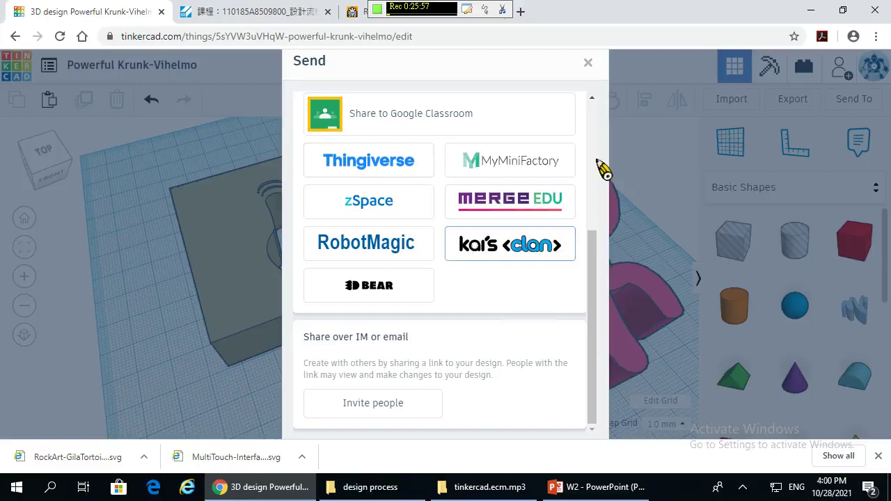
{"action": "right_click", "coordinate": [426, 167]}
{"action": "left_click", "coordinate": [412, 173]}
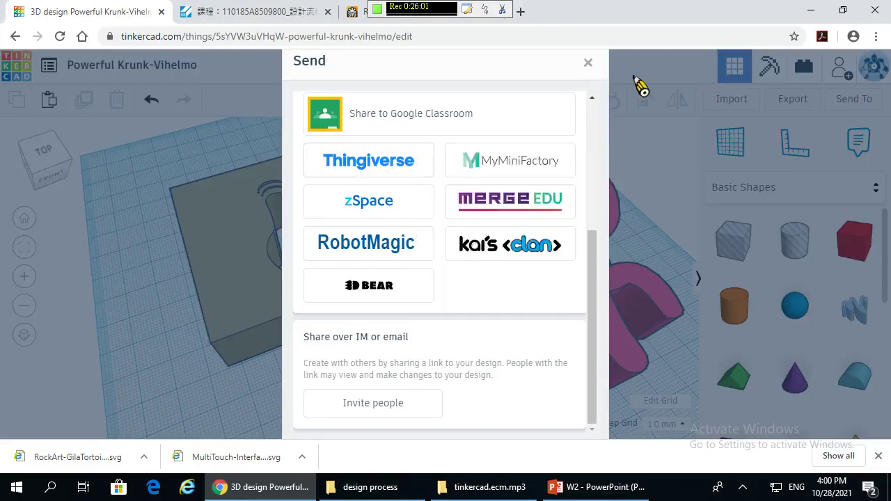
{"action": "left_click", "coordinate": [589, 66]}
- Search Google for 'thingiverse' and open the official Thingiverse site
{"action": "left_click", "coordinate": [363, 13]}
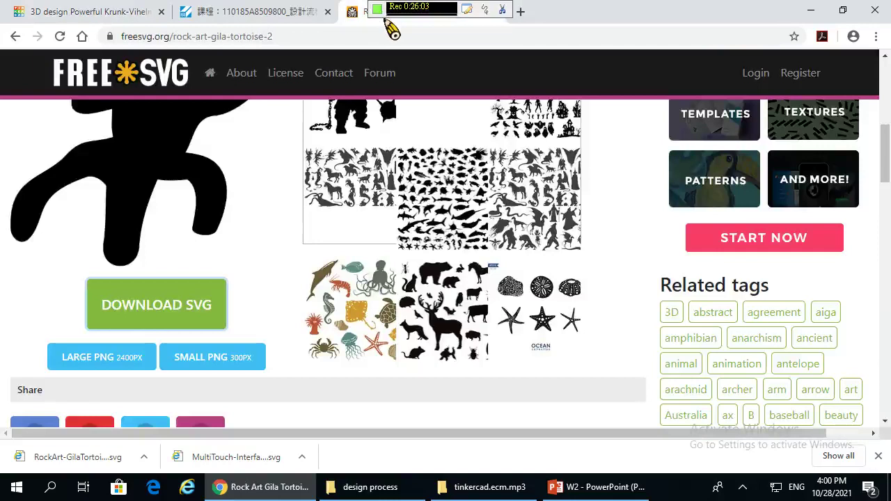
{"action": "left_click", "coordinate": [327, 38]}
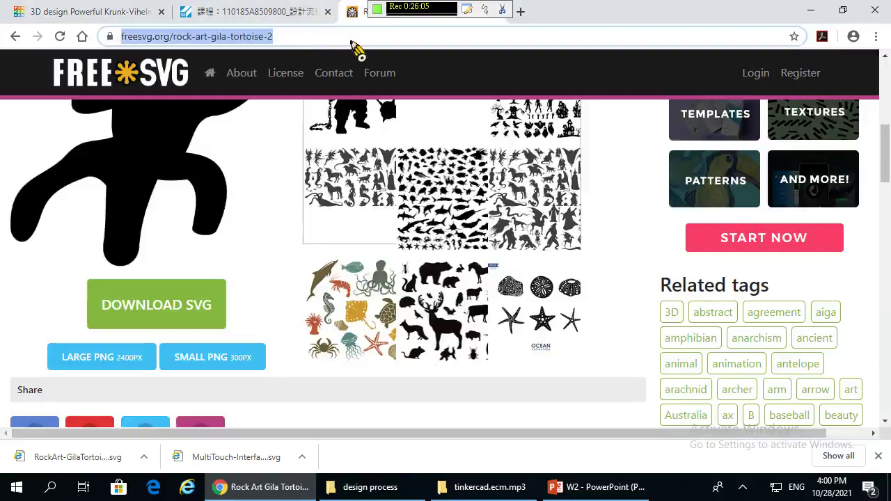
{"action": "type", "text": "thingi"}
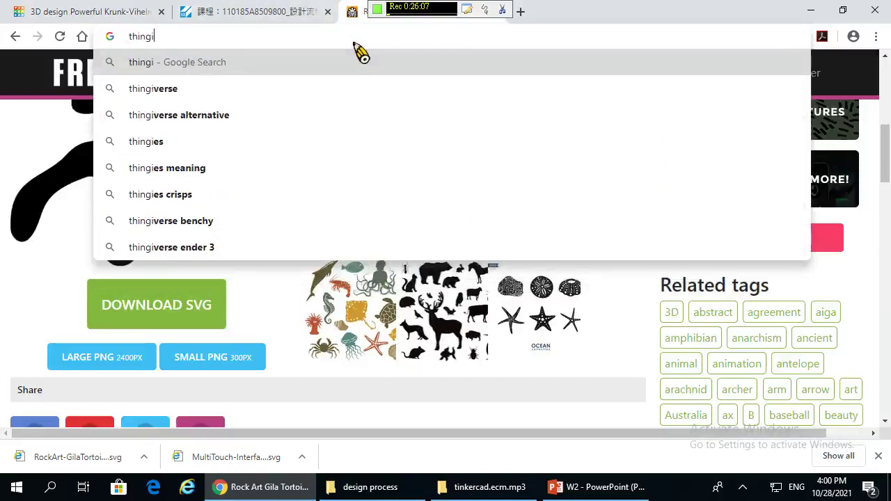
{"action": "type", "text": "verse"}
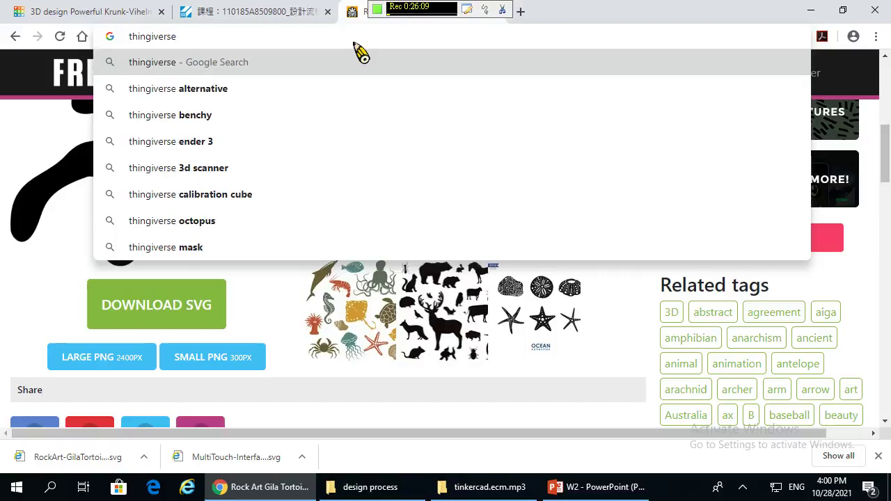
{"action": "key", "text": "Return"}
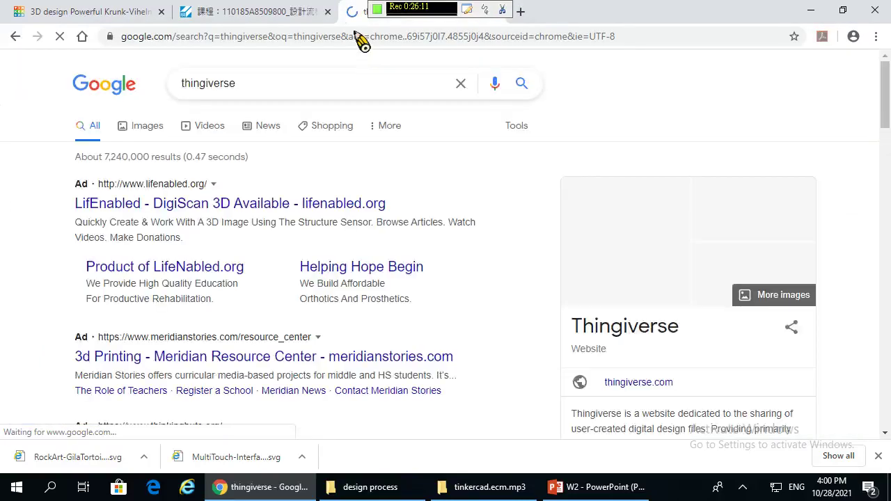
{"action": "scroll", "coordinate": [207, 392], "scroll_direction": "down", "scroll_amount": 3}
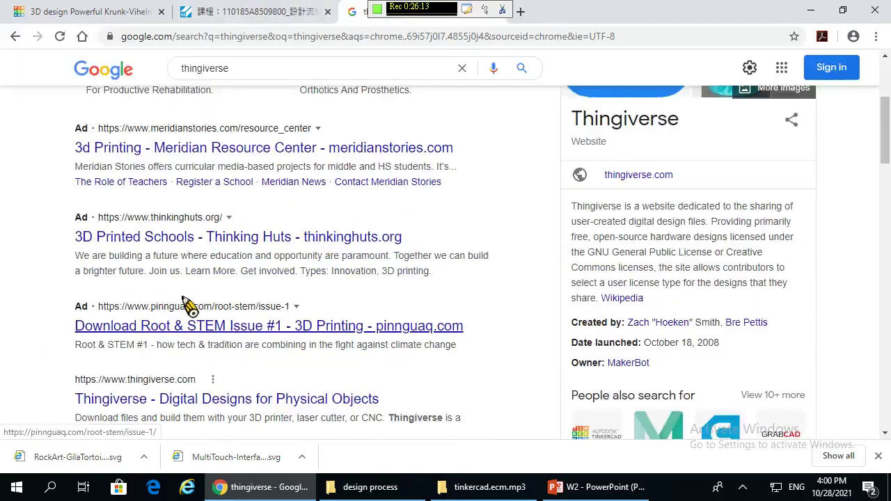
{"action": "scroll", "coordinate": [218, 340], "scroll_direction": "down", "scroll_amount": 1}
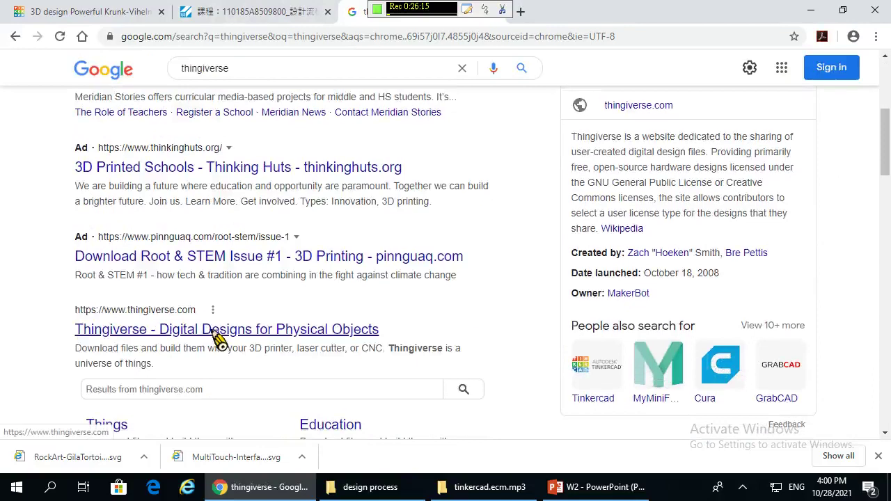
{"action": "left_click", "coordinate": [218, 340]}
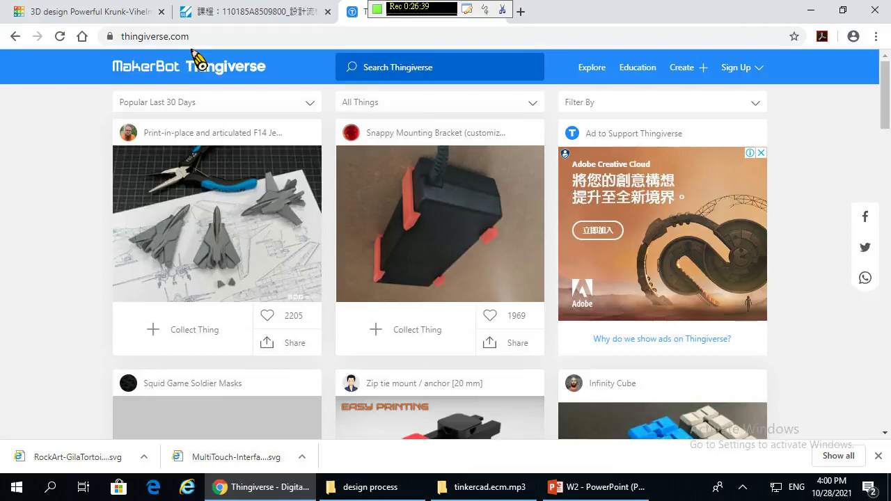
- Browse Thingiverse's popular things and open the F14 jet fighter page
{"action": "scroll", "coordinate": [175, 222], "scroll_direction": "down", "scroll_amount": 2}
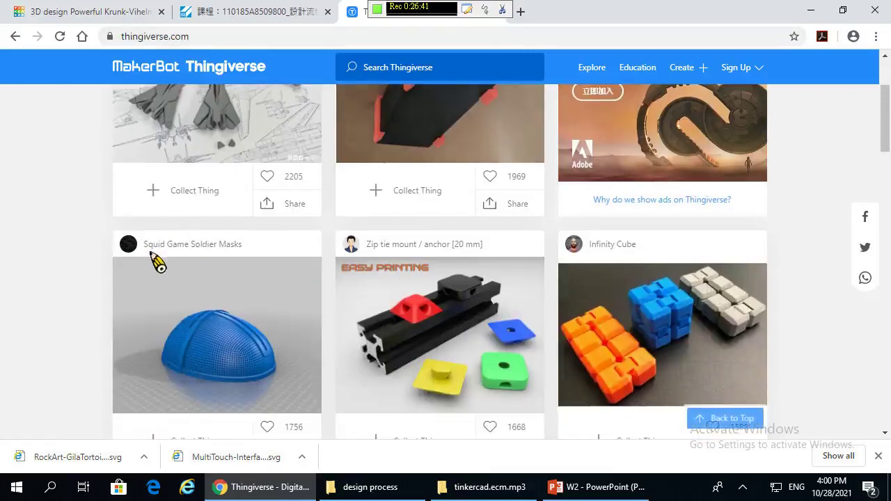
{"action": "scroll", "coordinate": [289, 288], "scroll_direction": "up", "scroll_amount": 1}
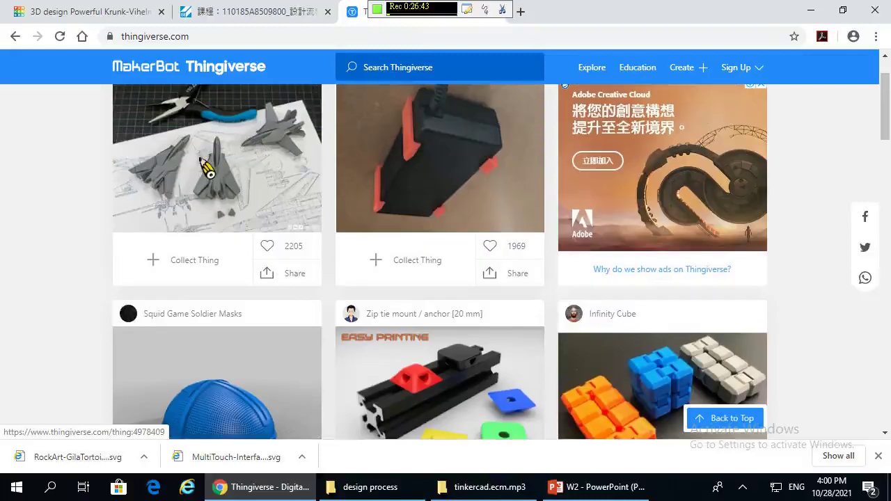
{"action": "scroll", "coordinate": [209, 181], "scroll_direction": "up", "scroll_amount": 1}
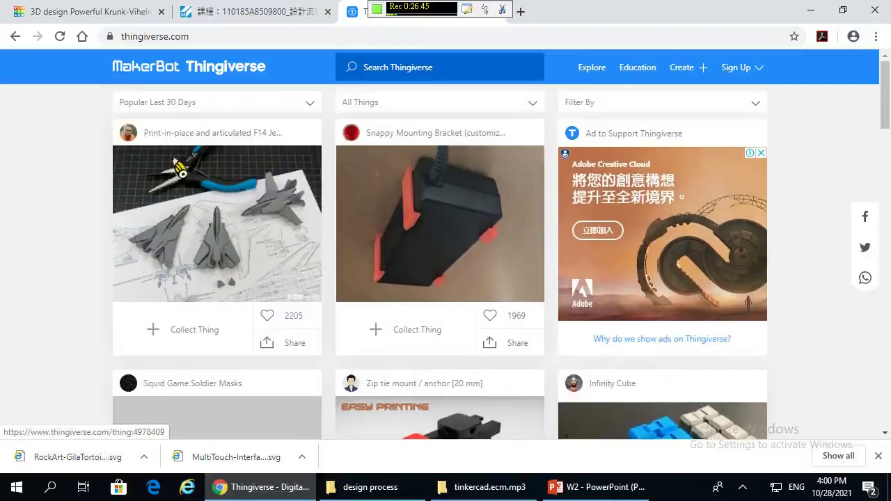
{"action": "left_click", "coordinate": [241, 238]}
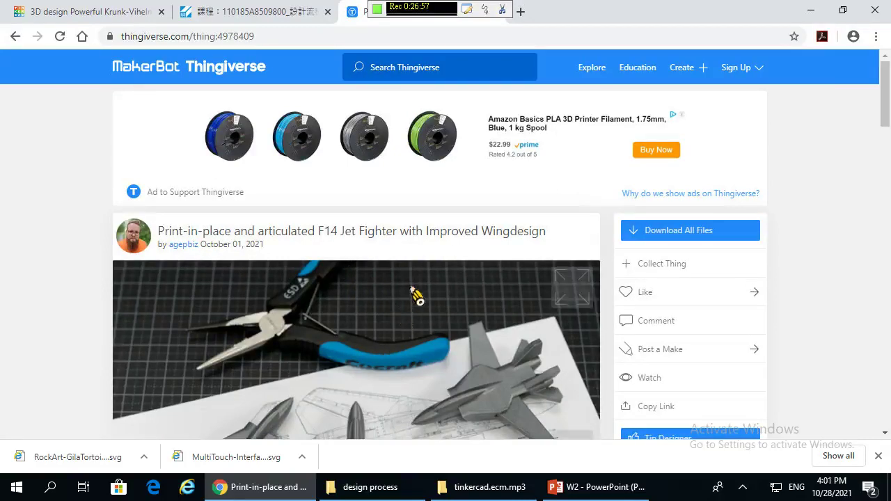
- Look over the F14 jet fighter photos and download all of its files
{"action": "scroll", "coordinate": [416, 296], "scroll_direction": "down", "scroll_amount": 3}
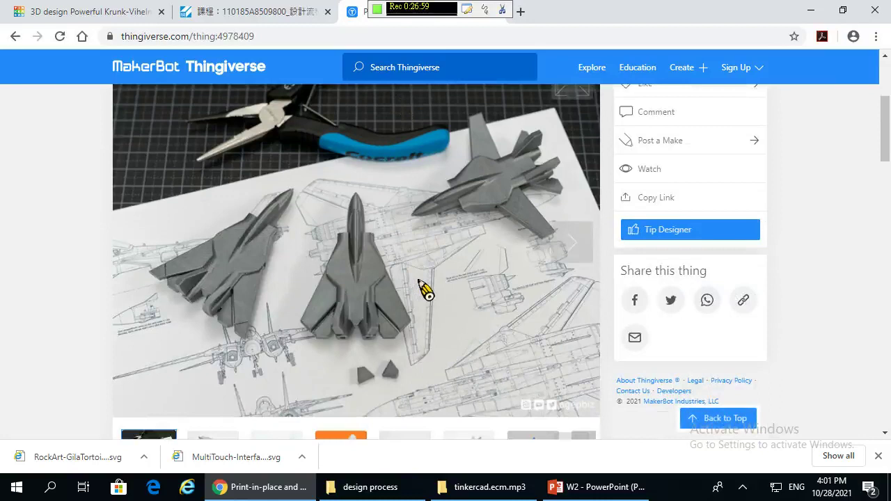
{"action": "scroll", "coordinate": [423, 289], "scroll_direction": "up", "scroll_amount": 3}
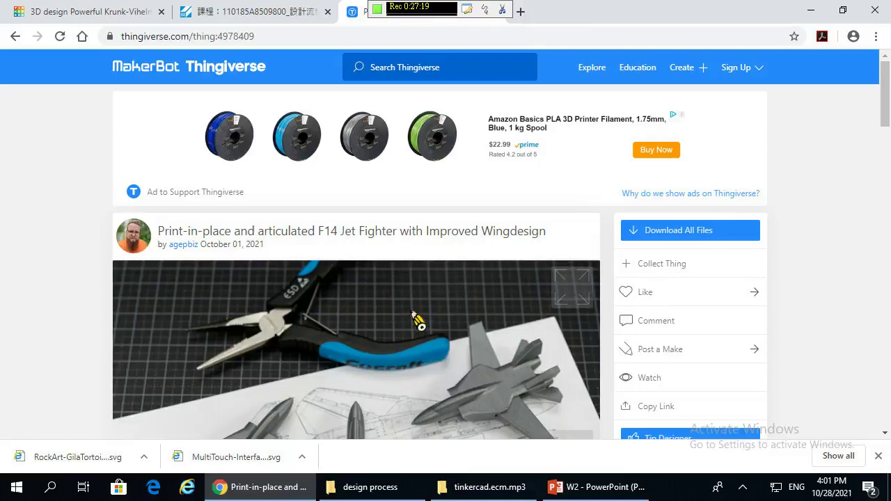
{"action": "scroll", "coordinate": [418, 320], "scroll_direction": "down", "scroll_amount": 2}
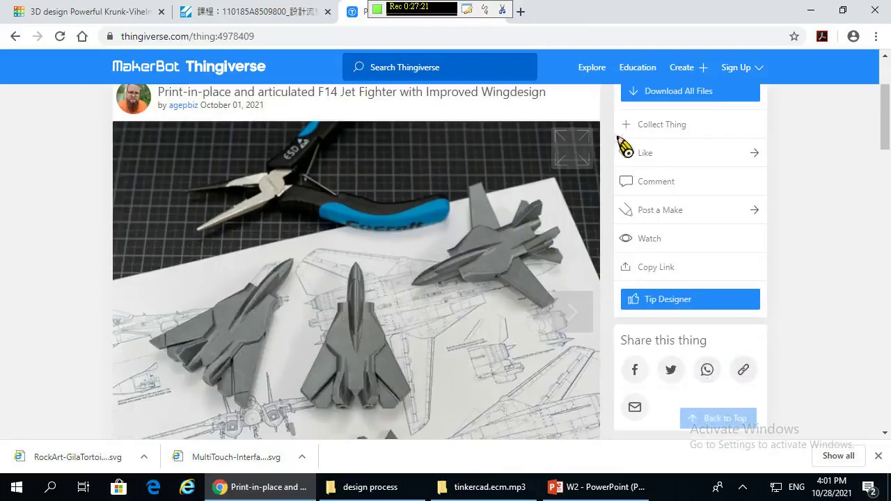
{"action": "scroll", "coordinate": [529, 292], "scroll_direction": "up", "scroll_amount": 1}
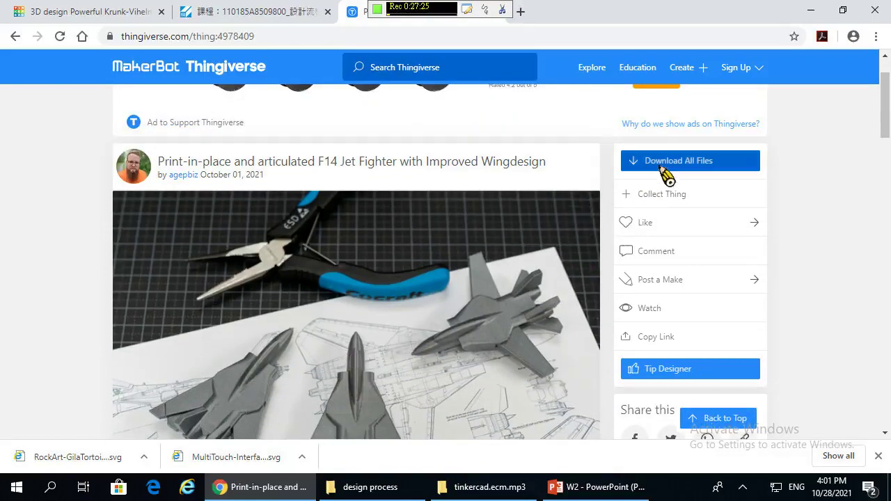
{"action": "left_click", "coordinate": [662, 164]}
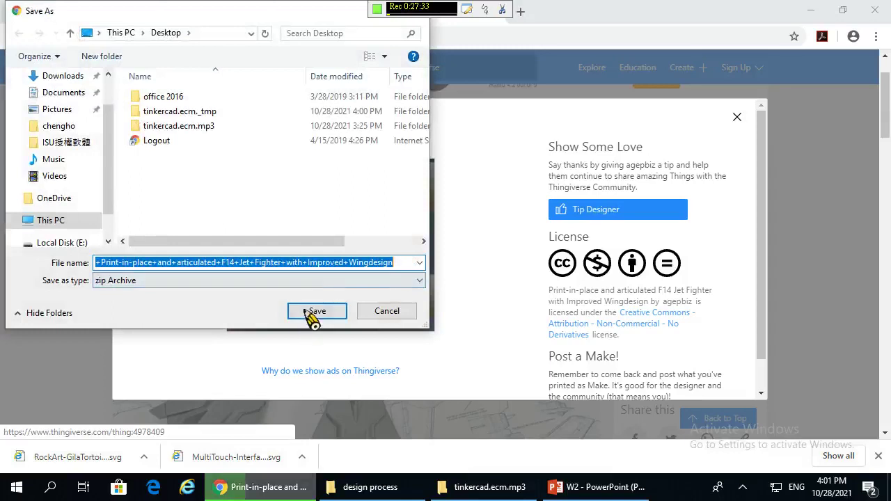
- Save the F14 jet download to the desktop as a zip archive, then minimize Chrome
{"action": "left_click", "coordinate": [331, 284]}
{"action": "left_click", "coordinate": [320, 293]}
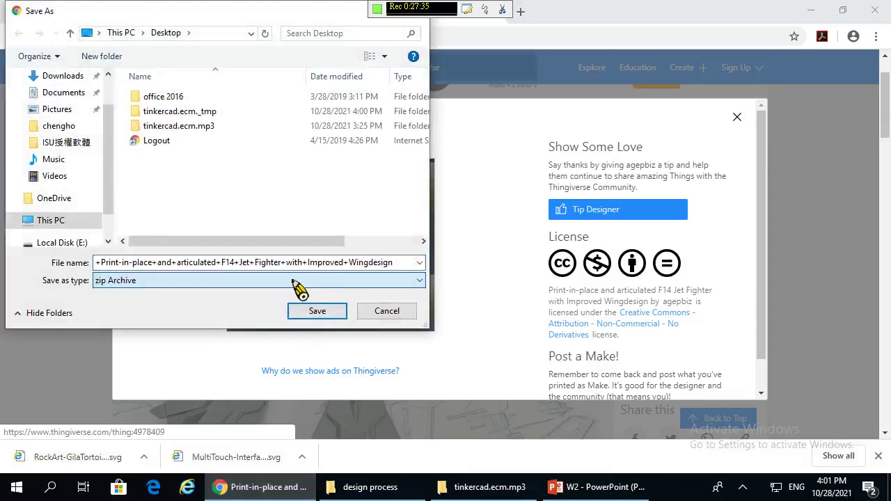
{"action": "left_click", "coordinate": [317, 312]}
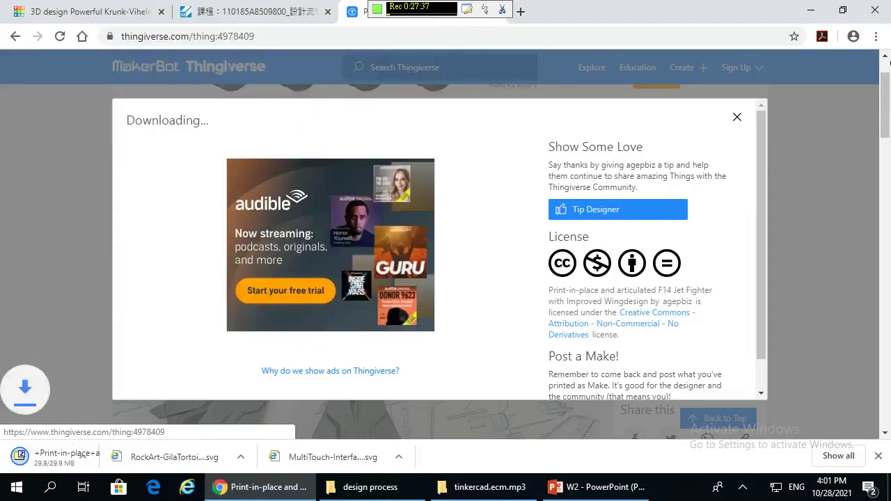
{"action": "left_click", "coordinate": [809, 11]}
- Extract the F14 jet zip into its own desktop folder with 7-Zip
{"action": "left_click", "coordinate": [120, 331]}
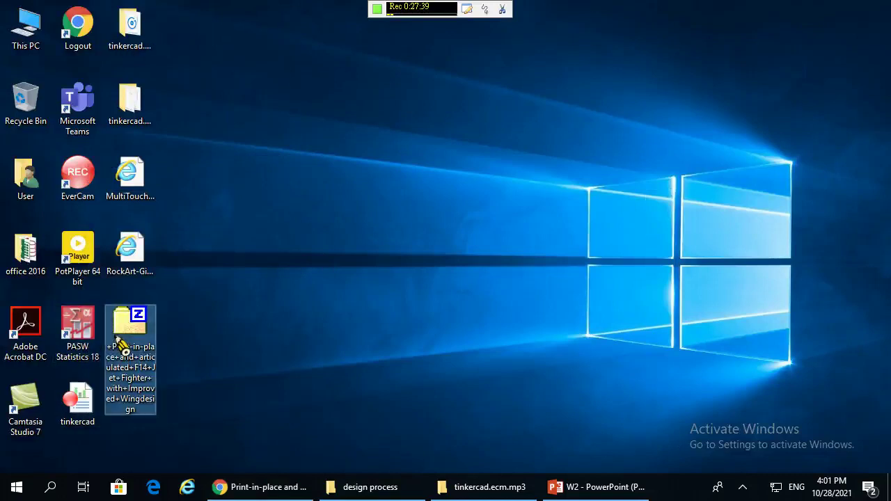
{"action": "right_click", "coordinate": [119, 333]}
{"action": "mouse_move", "coordinate": [230, 103]}
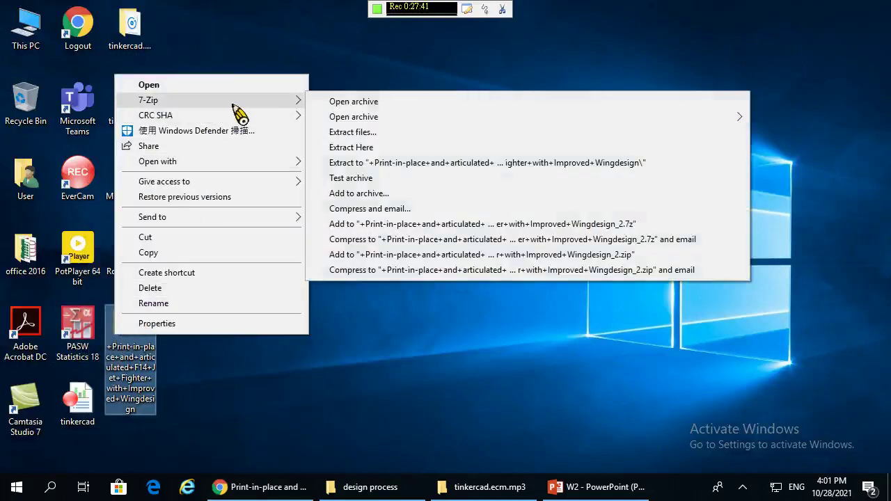
{"action": "left_click", "coordinate": [401, 170]}
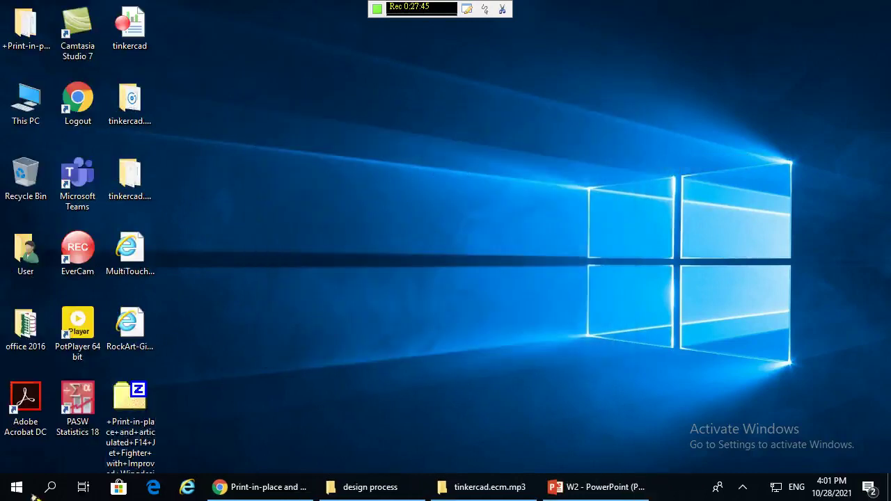
- Return to the Tinkercad design tab and start importing a shape
{"action": "left_click", "coordinate": [294, 486]}
{"action": "left_click", "coordinate": [89, 12]}
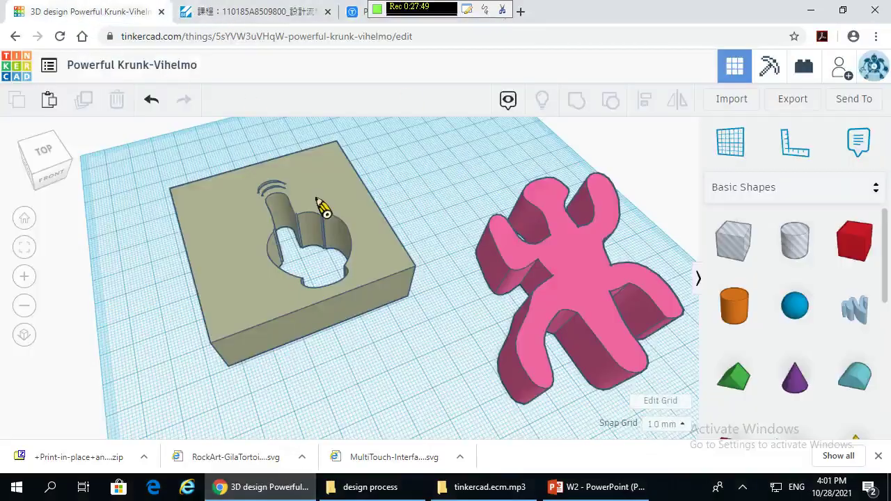
{"action": "scroll", "coordinate": [365, 339], "scroll_direction": "down", "scroll_amount": 4}
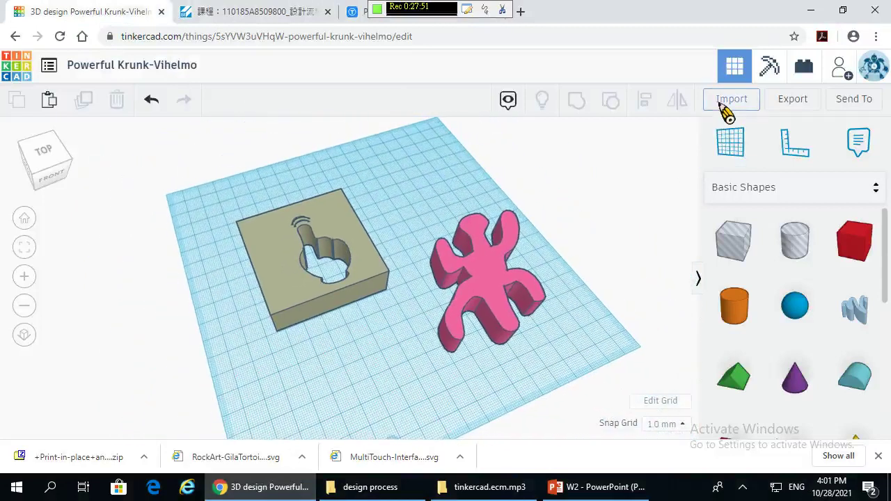
{"action": "left_click", "coordinate": [724, 99]}
- Import jet_fighter_100_breakaway_smooth_brim.stl from the extracted folder onto the workplane
{"action": "left_click", "coordinate": [447, 246]}
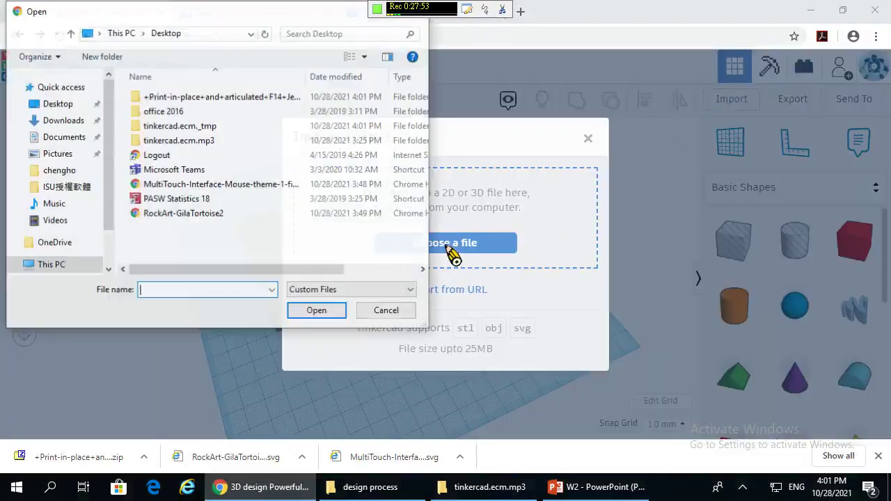
{"action": "double_click", "coordinate": [209, 99]}
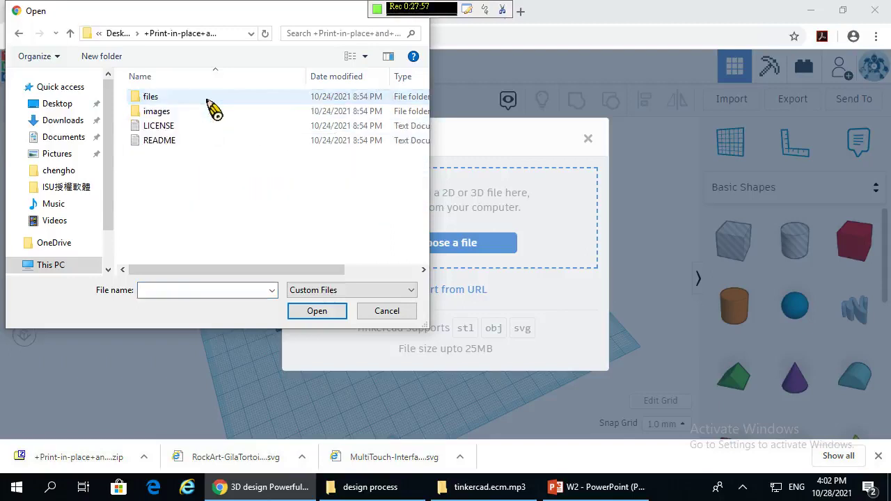
{"action": "double_click", "coordinate": [204, 101]}
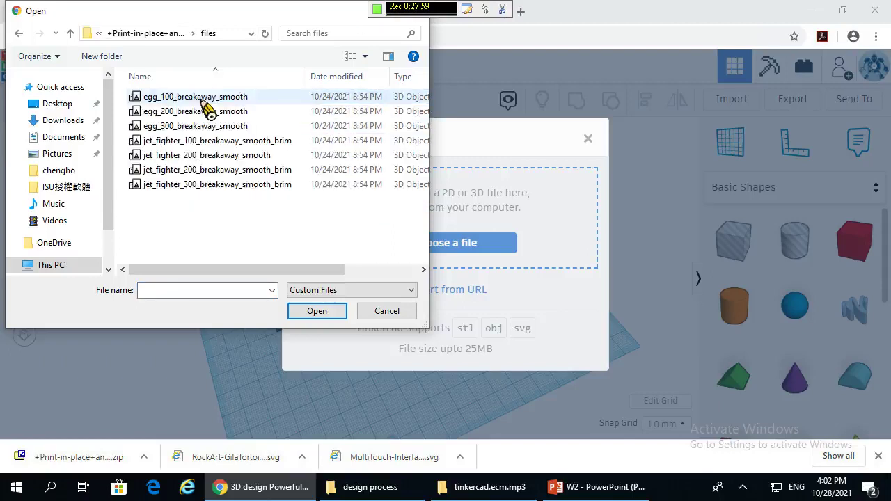
{"action": "left_click_drag", "start_coordinate": [289, 270], "coordinate": [385, 269]}
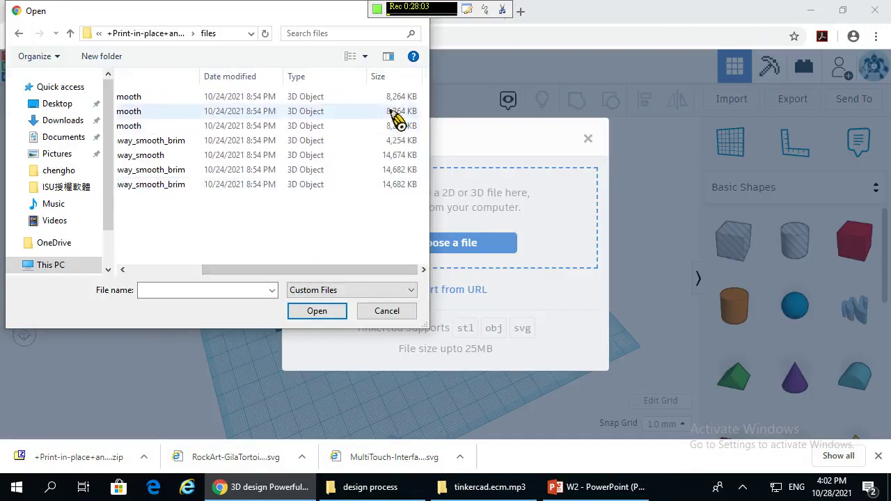
{"action": "left_click", "coordinate": [415, 142]}
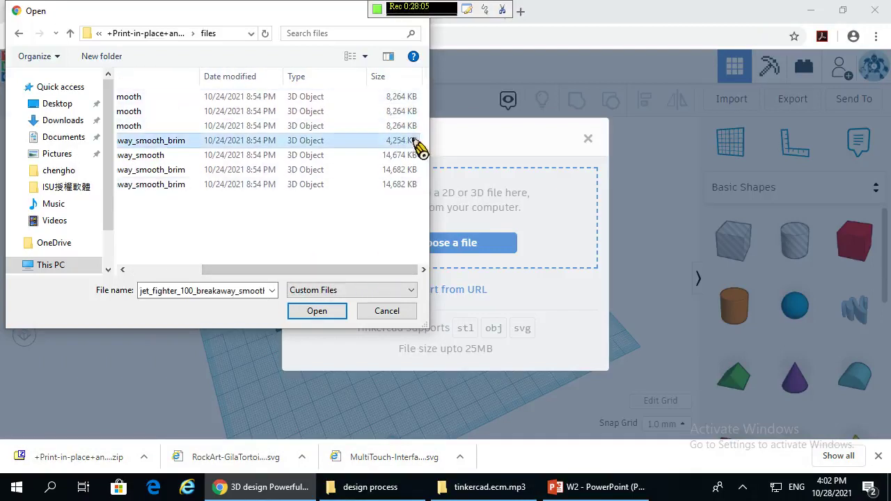
{"action": "left_click", "coordinate": [340, 314]}
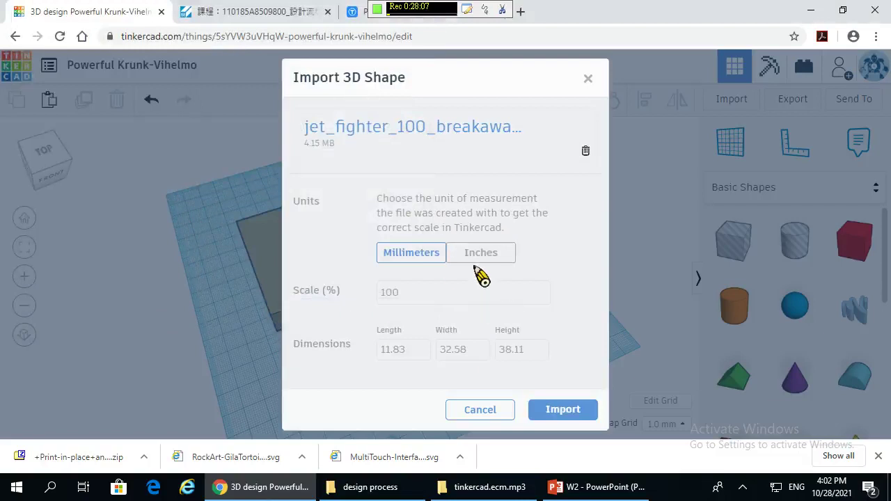
{"action": "left_click", "coordinate": [557, 415]}
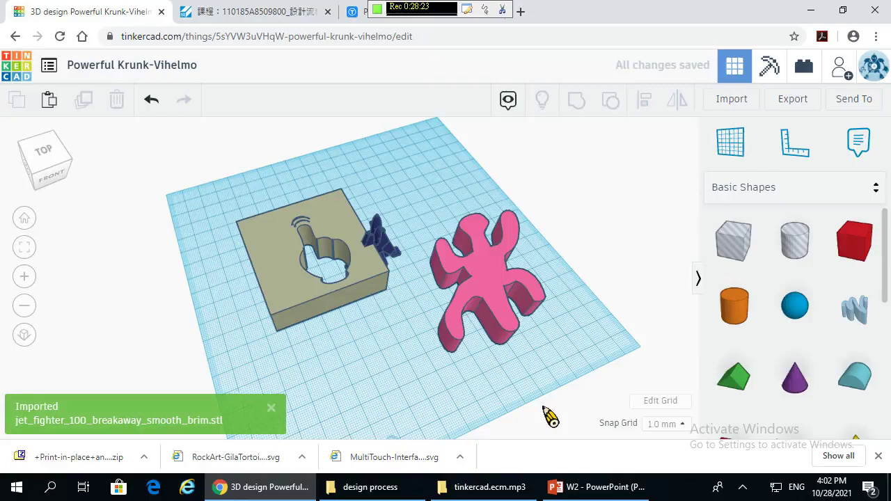
- Move the box aside, then rotate the jet fighter to -107° and resize it
{"action": "left_click_drag", "start_coordinate": [371, 279], "coordinate": [392, 296]}
{"action": "left_click", "coordinate": [392, 296]}
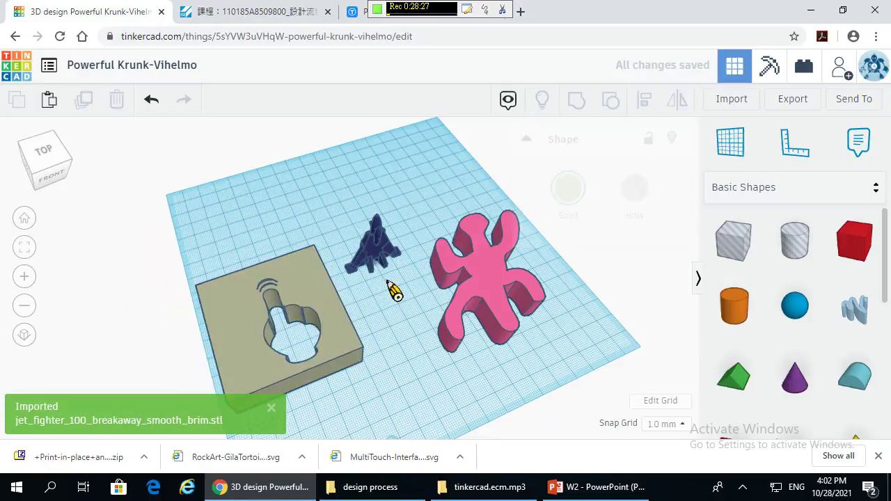
{"action": "scroll", "coordinate": [395, 296], "scroll_direction": "up", "scroll_amount": 5}
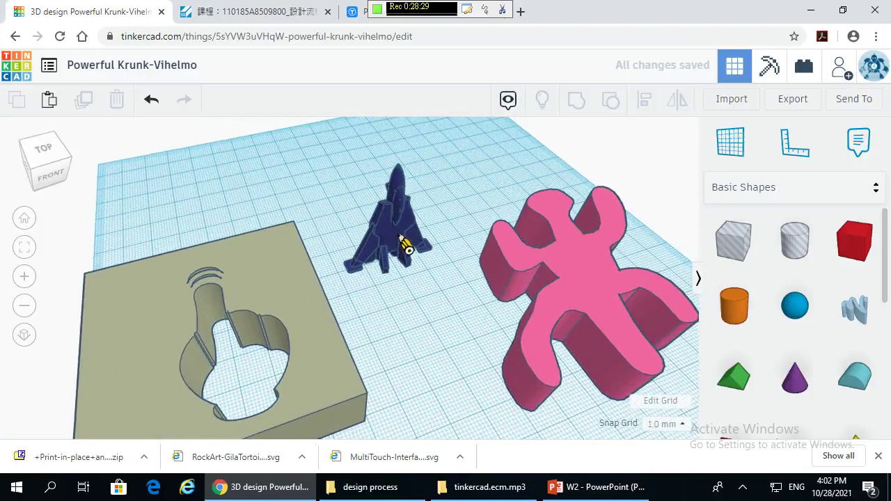
{"action": "left_click", "coordinate": [408, 245]}
{"action": "left_click_drag", "start_coordinate": [465, 149], "coordinate": [354, 417]}
{"action": "right_click_drag", "start_coordinate": [304, 149], "coordinate": [438, 294]}
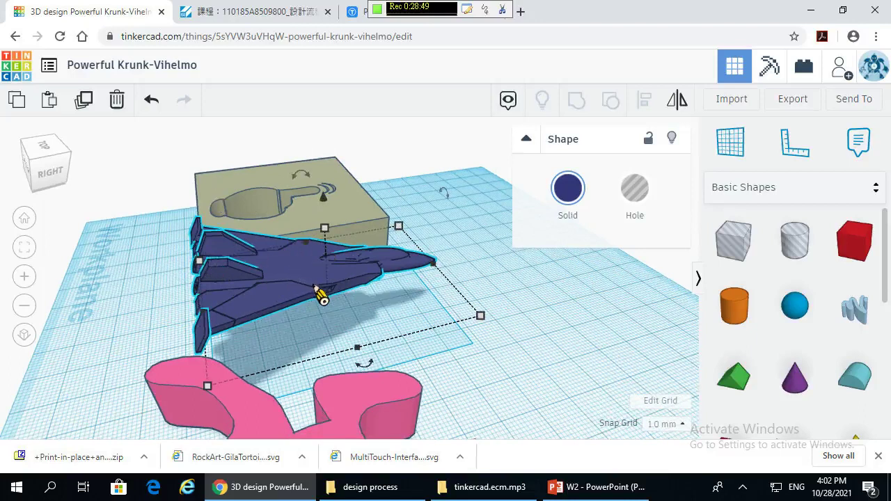
- Delete the jet fighter and orbit the view to a lower angle
{"action": "key", "text": "Delete"}
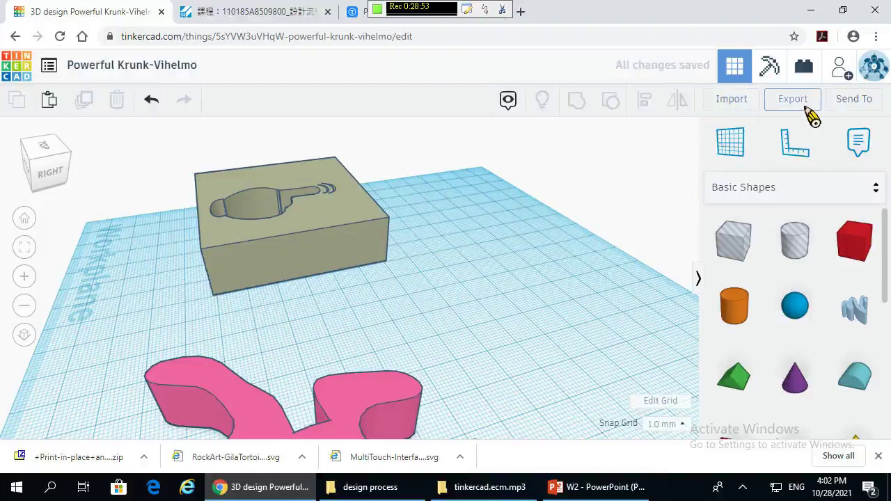
{"action": "scroll", "coordinate": [393, 365], "scroll_direction": "down", "scroll_amount": 5}
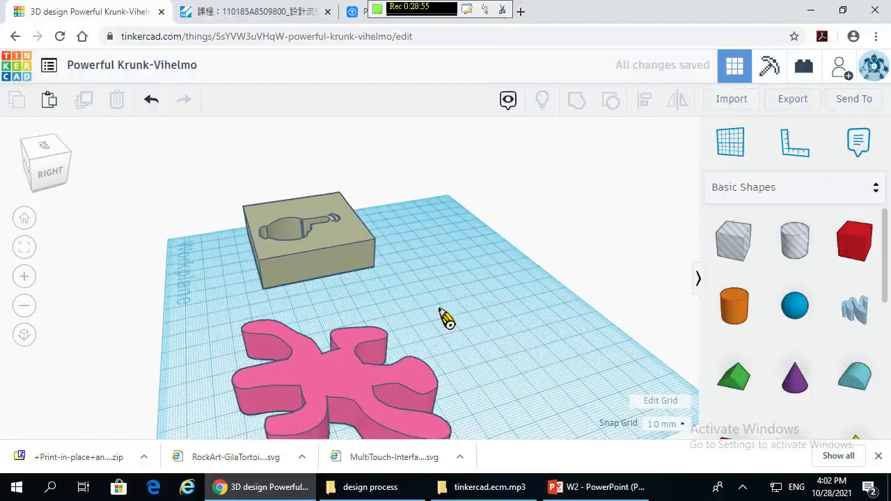
{"action": "right_click_drag", "start_coordinate": [451, 274], "coordinate": [453, 247]}
- Export only the selected pink figure as an .STL file from the Download tab
{"action": "left_click", "coordinate": [375, 337]}
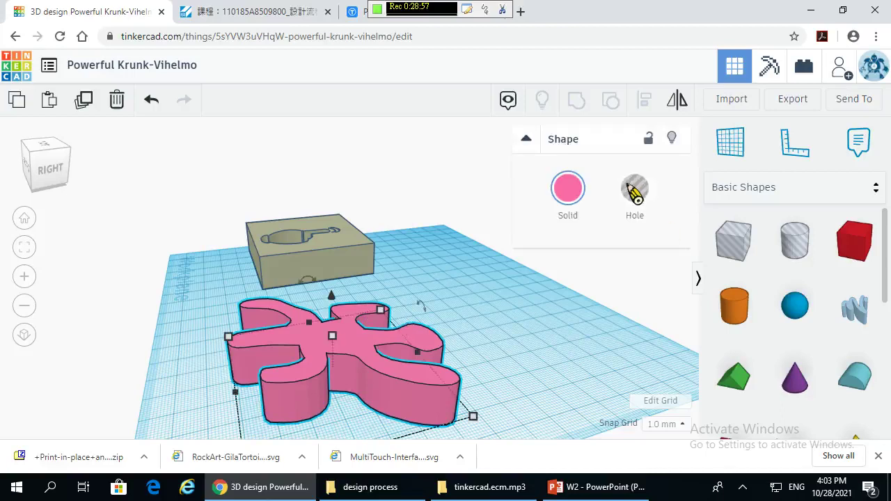
{"action": "left_click", "coordinate": [801, 101]}
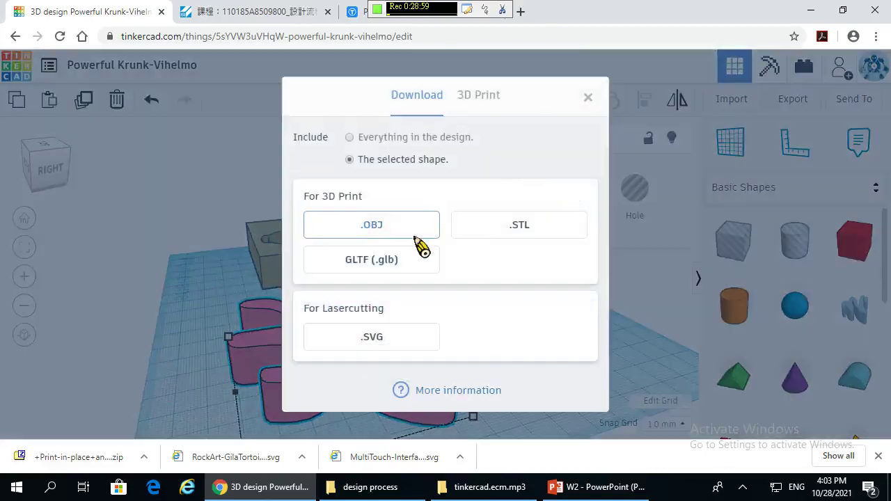
{"action": "left_click", "coordinate": [480, 98]}
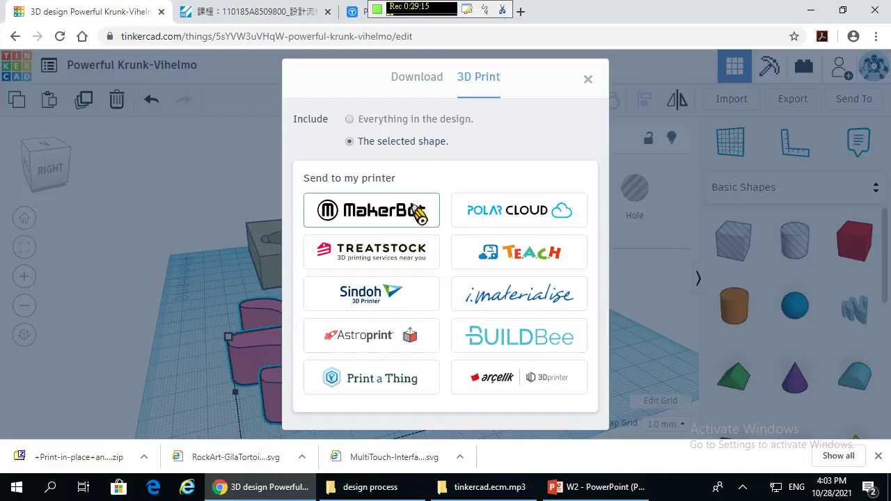
{"action": "left_click", "coordinate": [417, 79]}
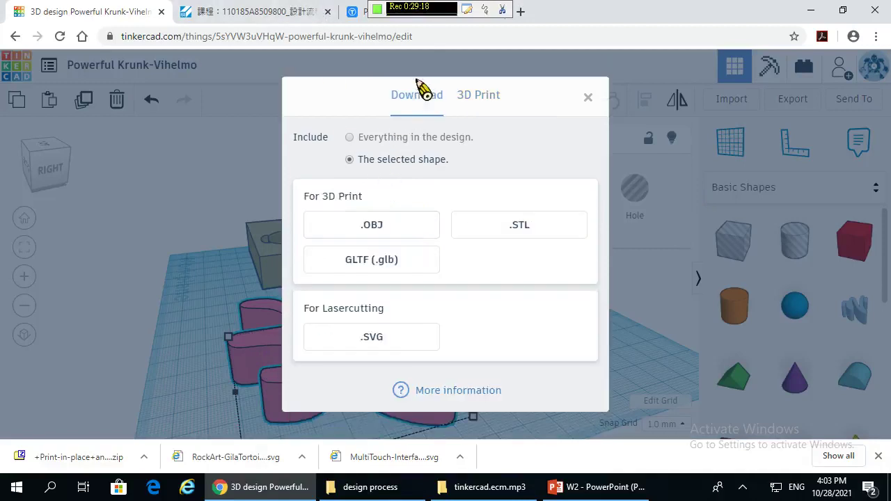
{"action": "left_click", "coordinate": [349, 160]}
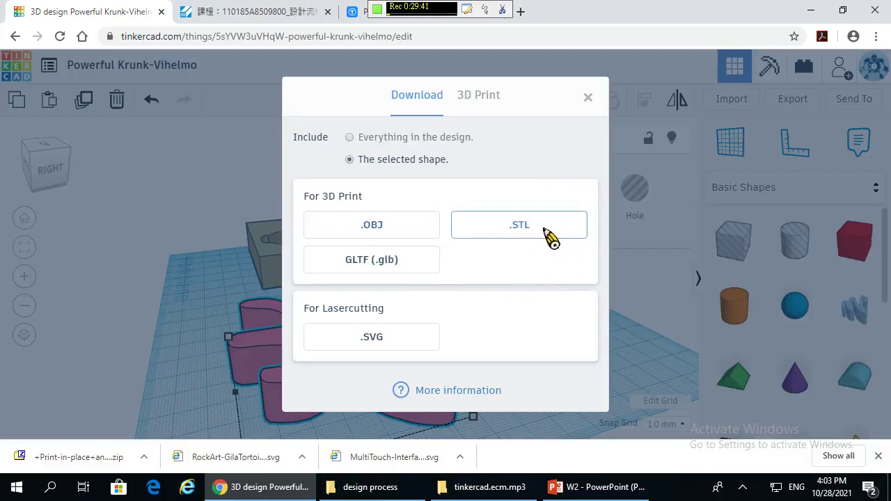
{"action": "left_click", "coordinate": [506, 225]}
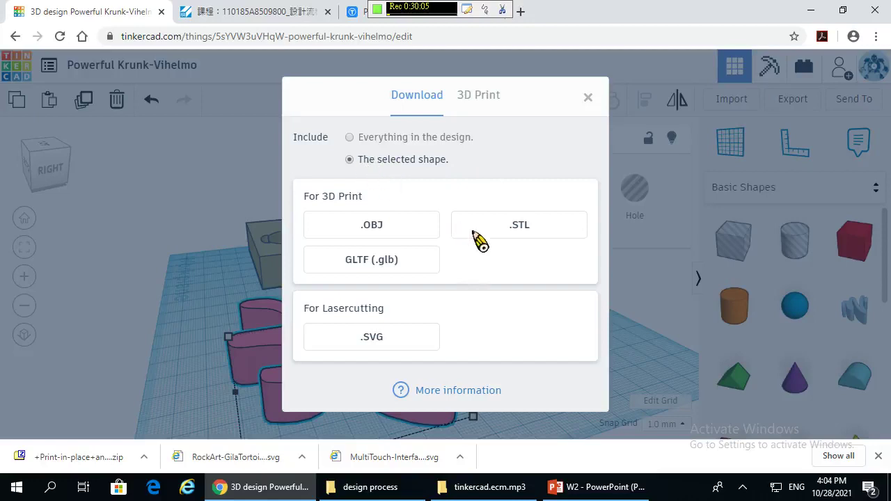
{"action": "left_click", "coordinate": [516, 230]}
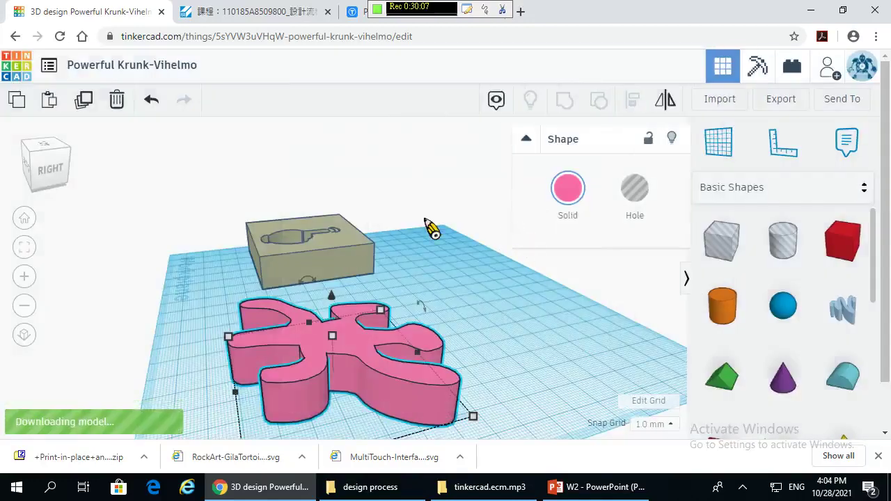
- Save the STL to the desktop and check its properties: Powerful Krunk-Vihelmo, 24.3 KB
{"action": "left_click", "coordinate": [812, 10]}
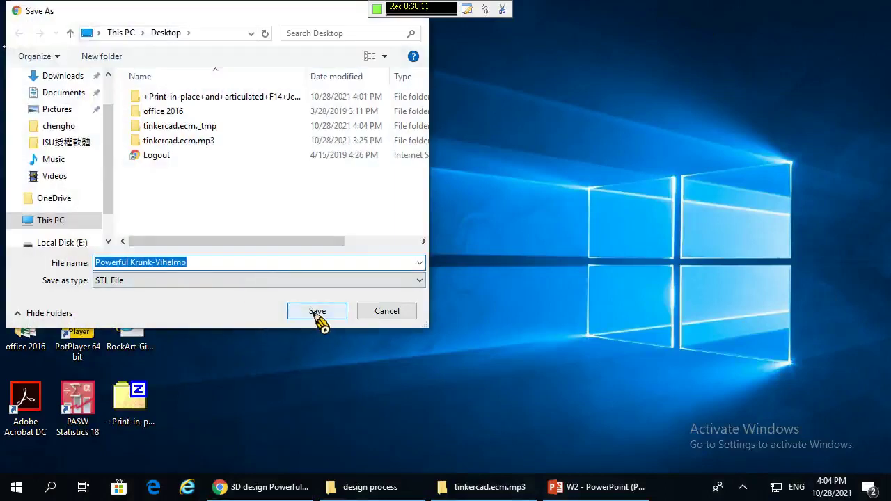
{"action": "left_click", "coordinate": [317, 313]}
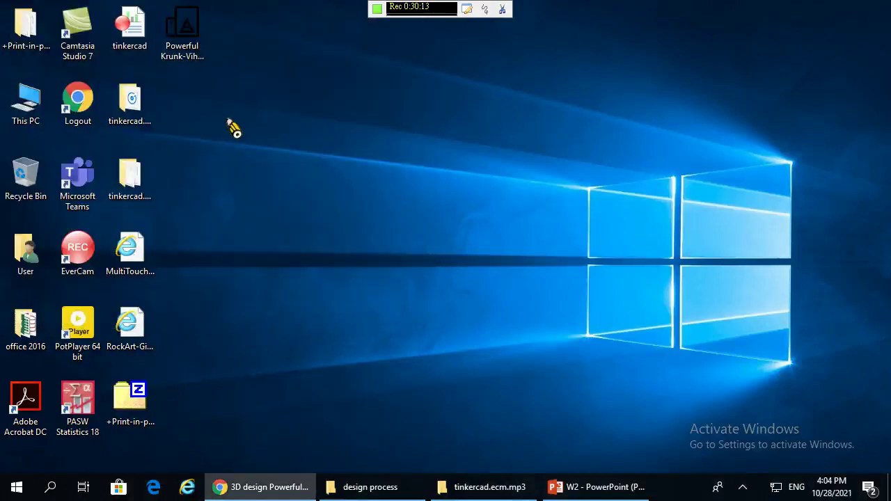
{"action": "left_click", "coordinate": [201, 51]}
{"action": "left_click_drag", "start_coordinate": [268, 69], "coordinate": [418, 195]}
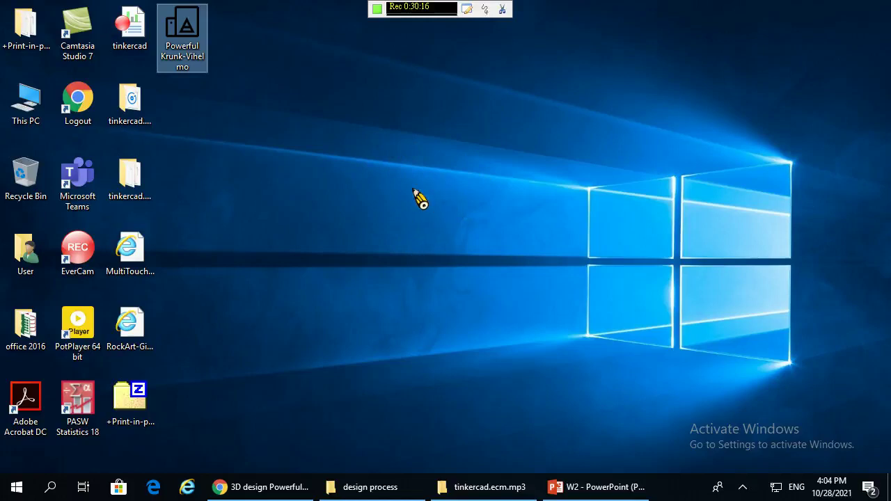
{"action": "right_click", "coordinate": [192, 32]}
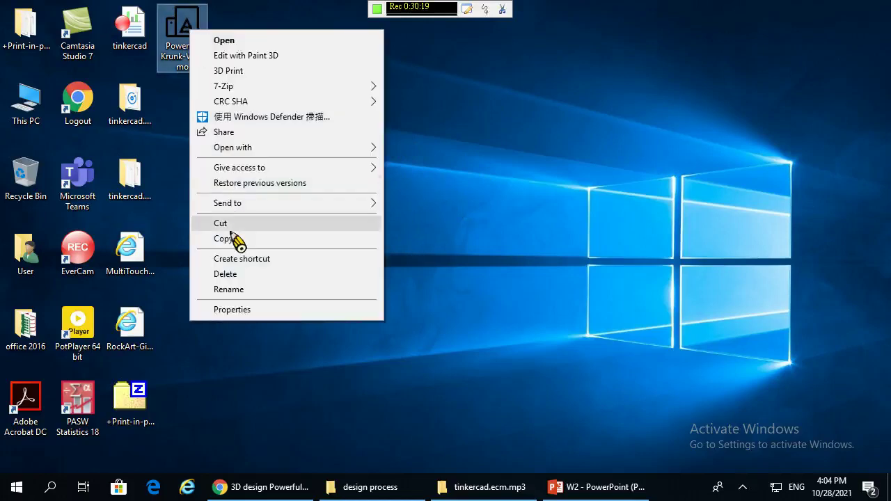
{"action": "left_click", "coordinate": [232, 310]}
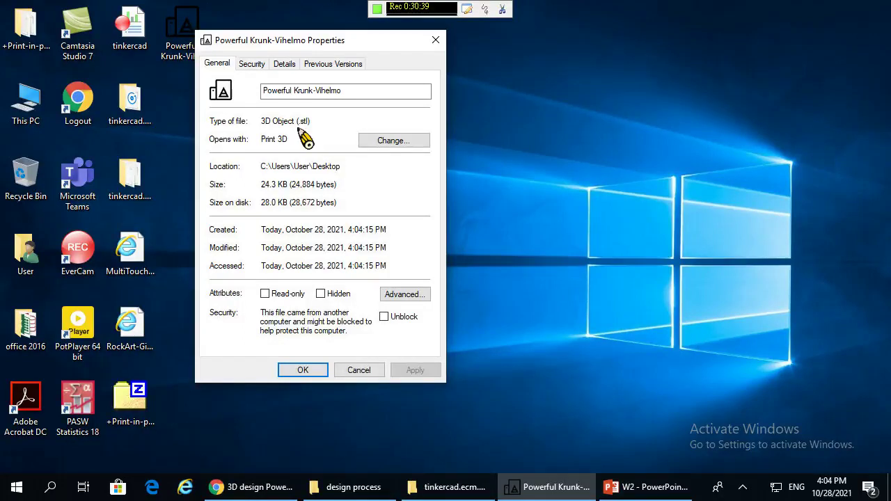
{"action": "left_click", "coordinate": [361, 371]}
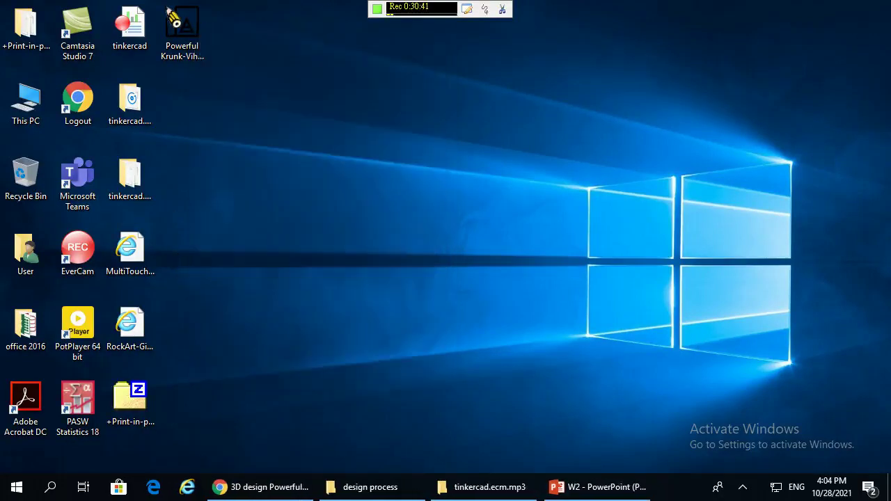
{"action": "double_click", "coordinate": [183, 35]}
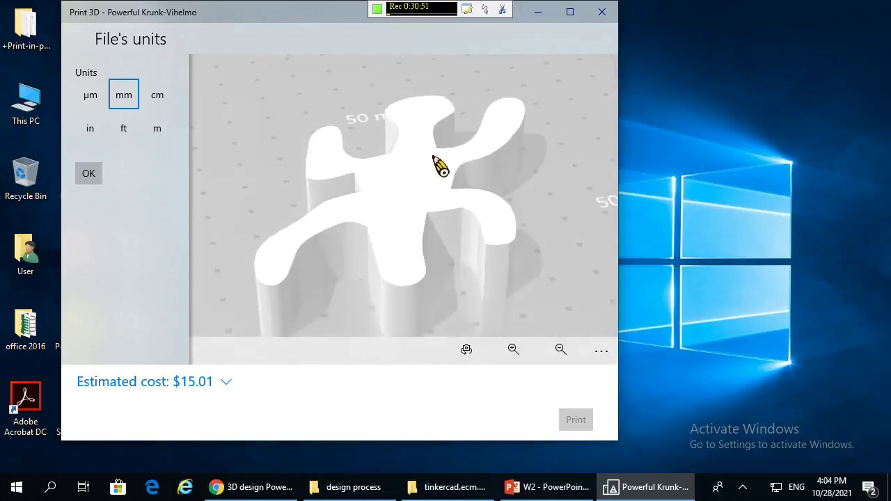
{"action": "left_click", "coordinate": [605, 14]}
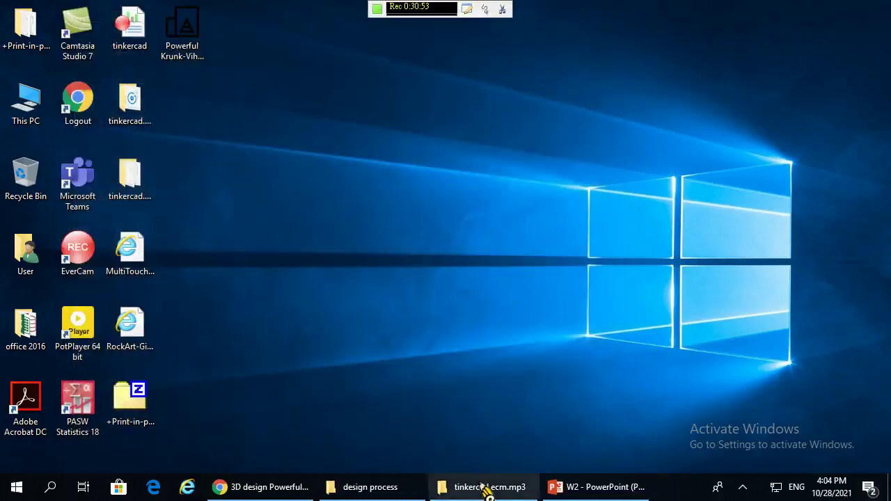
- Back in Tinkercad, view from above, try the .SVG export, then close the export dialog
{"action": "left_click", "coordinate": [279, 486]}
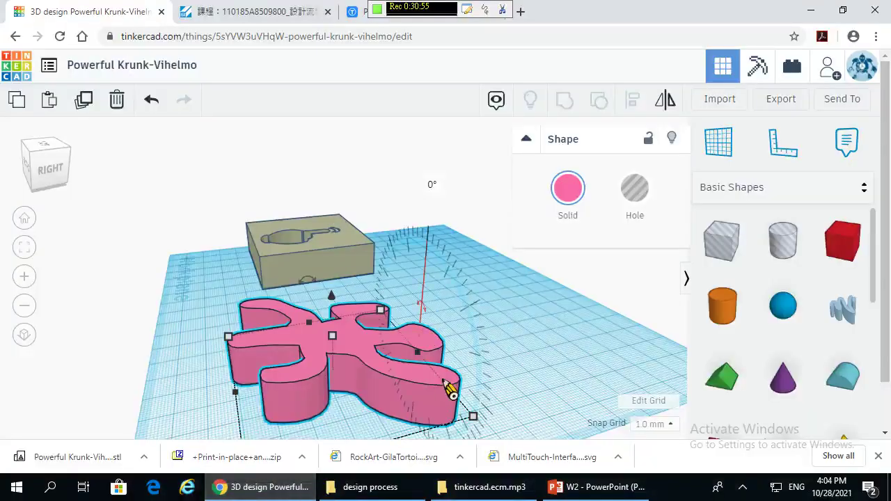
{"action": "right_click_drag", "start_coordinate": [509, 369], "coordinate": [328, 340]}
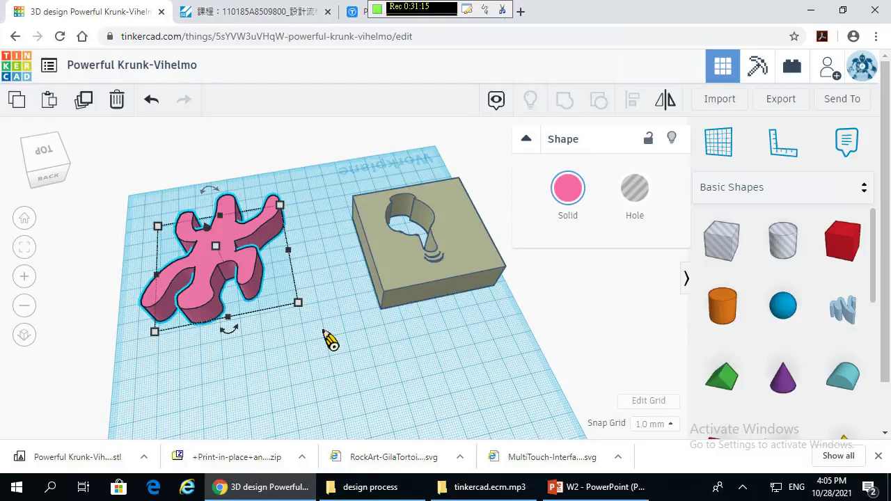
{"action": "left_click", "coordinate": [799, 104]}
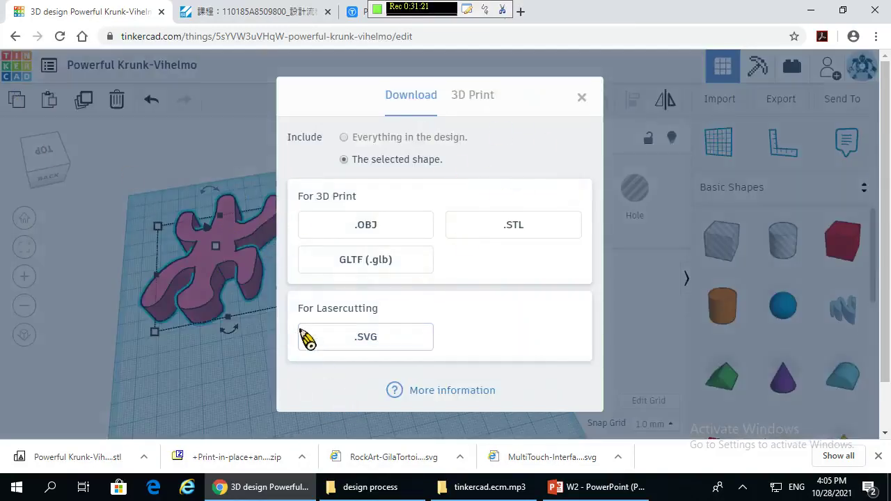
{"action": "left_click", "coordinate": [367, 337]}
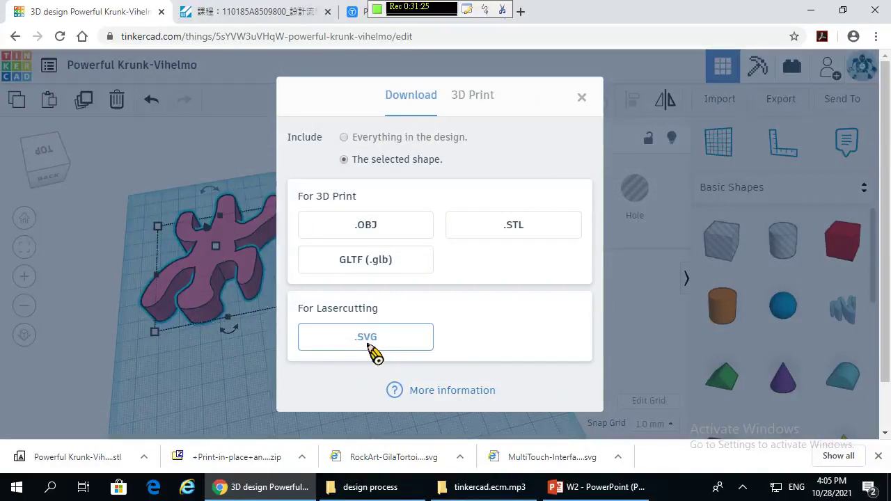
{"action": "left_click", "coordinate": [339, 328]}
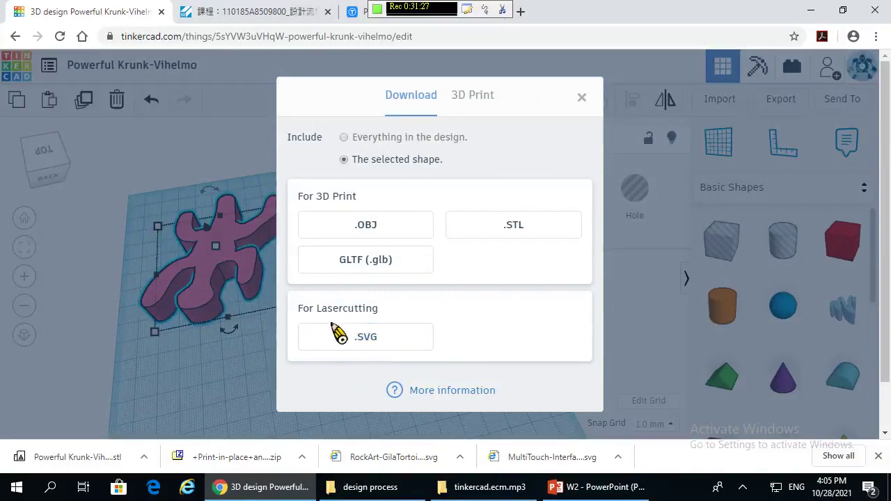
{"action": "left_click", "coordinate": [338, 335]}
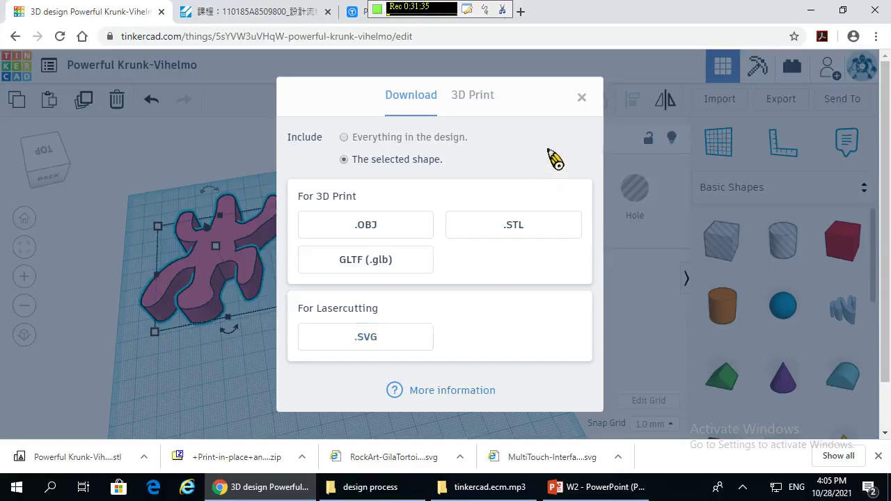
{"action": "left_click", "coordinate": [493, 101]}
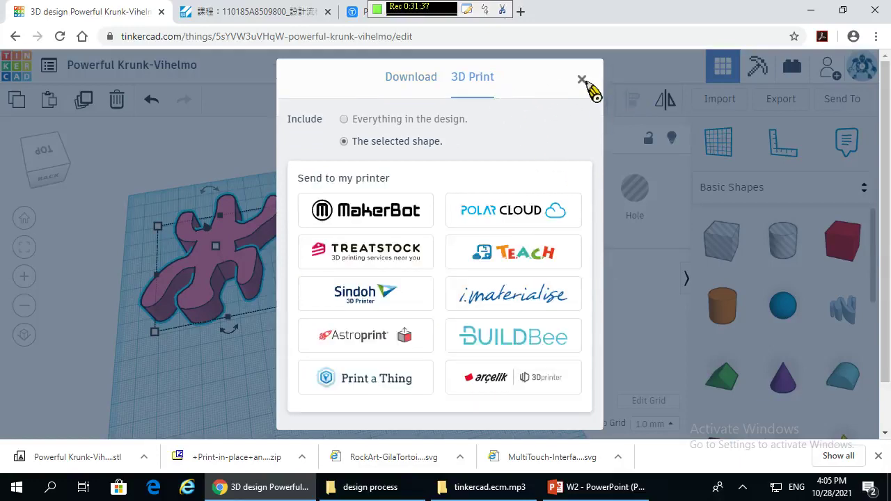